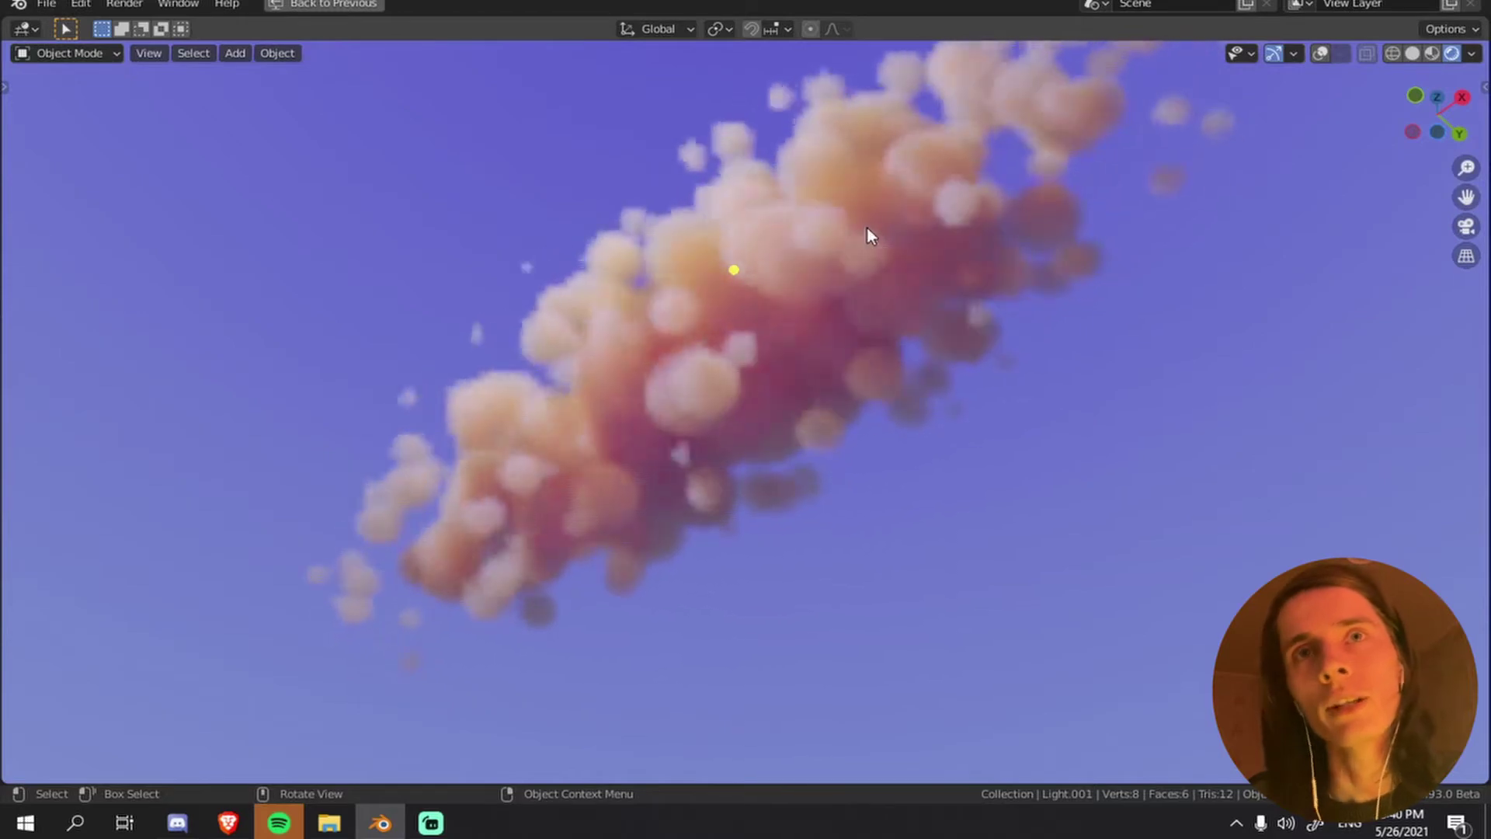
{"action": "middle_click_drag", "start_coordinate": [859, 259], "coordinate": [818, 300]}
{"action": "middle_click_drag", "start_coordinate": [1097, 360], "coordinate": [1152, 452]}
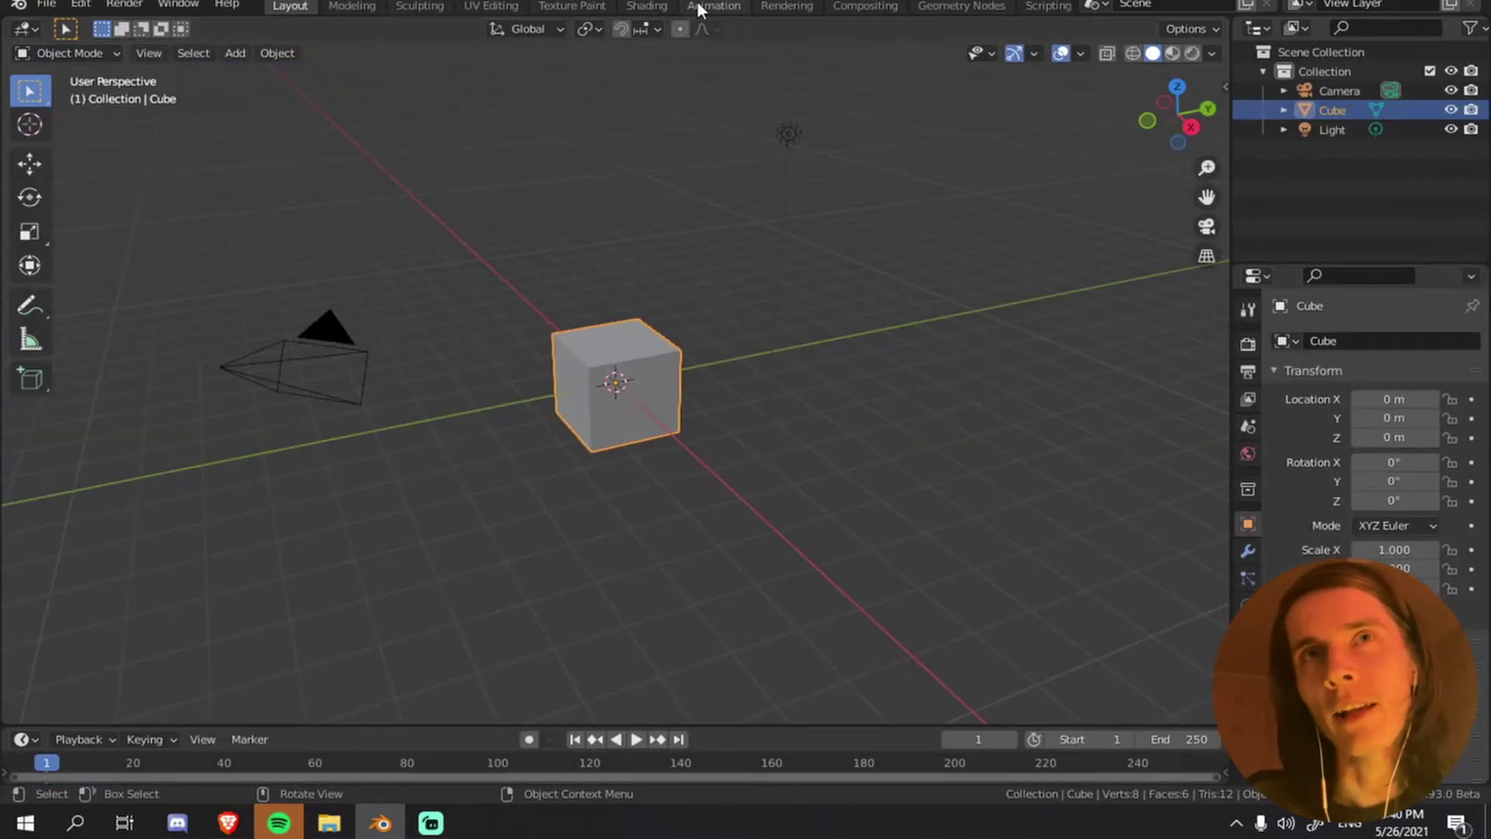
- Stretch the default cube along the global X axis to a scale of about 2.57
{"action": "scroll", "coordinate": [678, 482], "scroll_direction": "up", "scroll_amount": 3}
{"action": "middle_click_drag", "start_coordinate": [909, 515], "coordinate": [720, 384]}
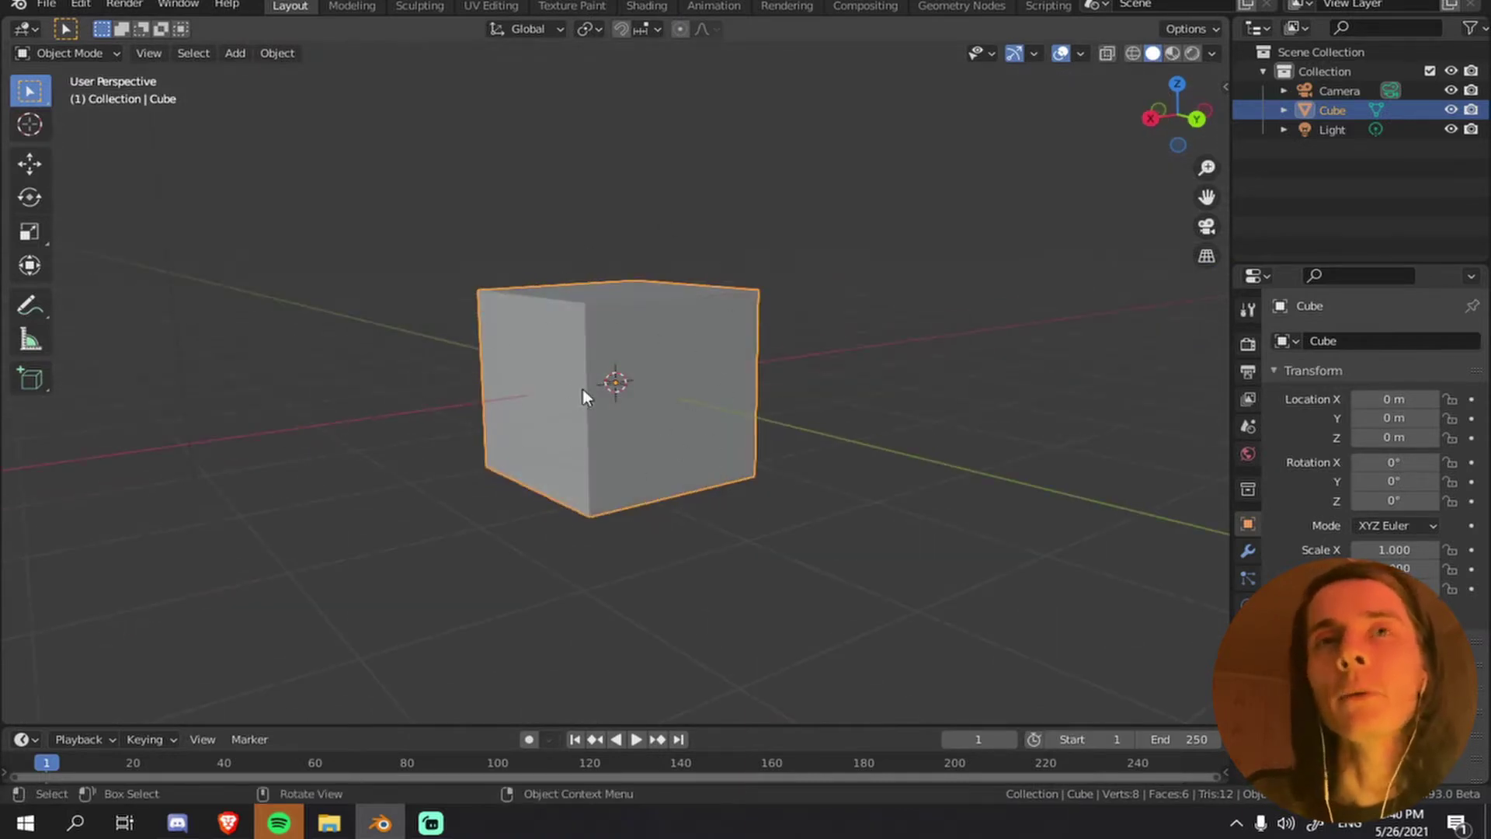
{"action": "middle_click_drag", "start_coordinate": [583, 389], "coordinate": [720, 440]}
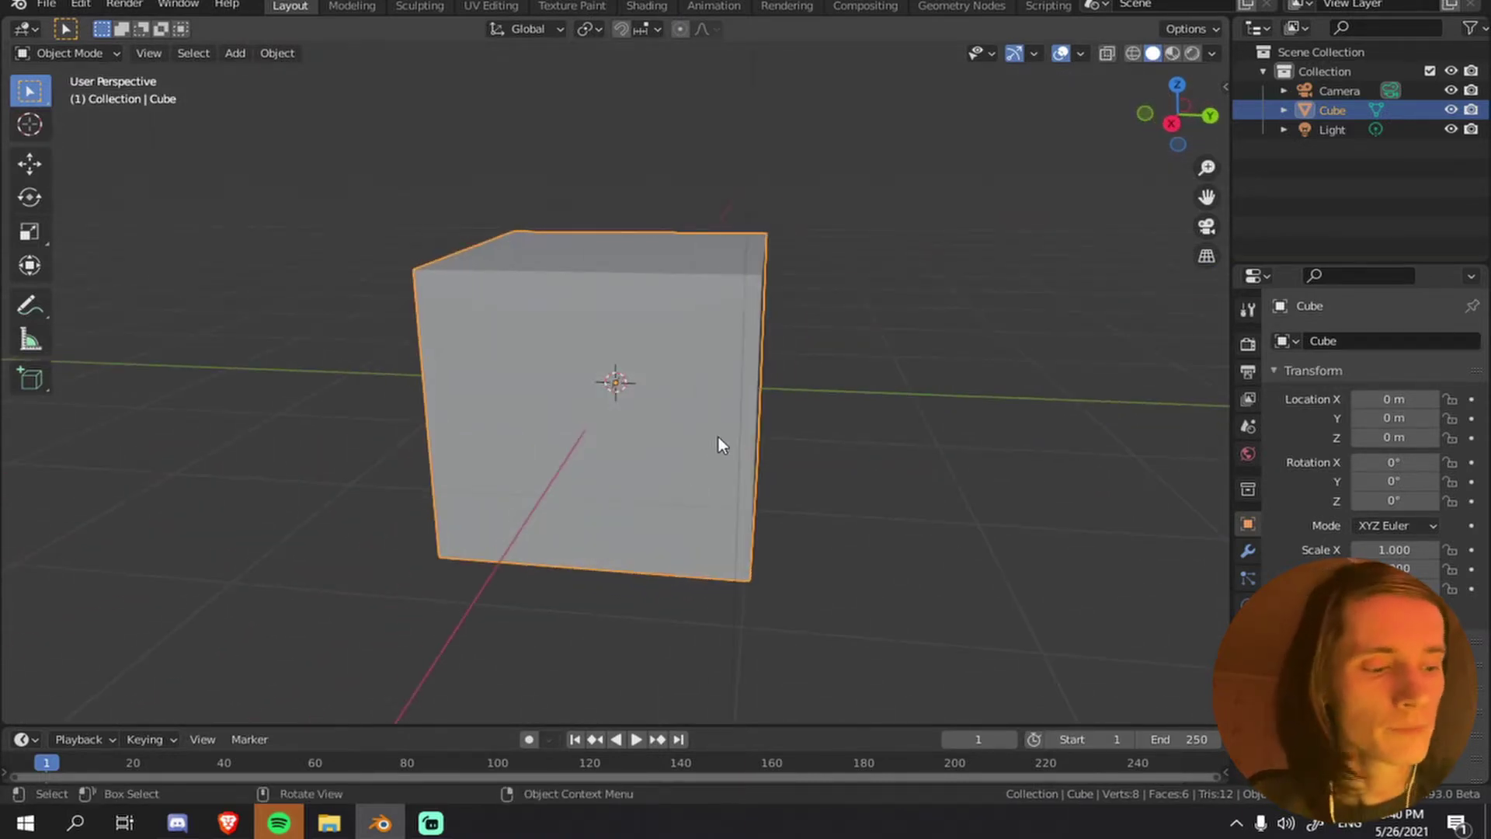
{"action": "key", "text": "s"}
{"action": "key", "text": "x"}
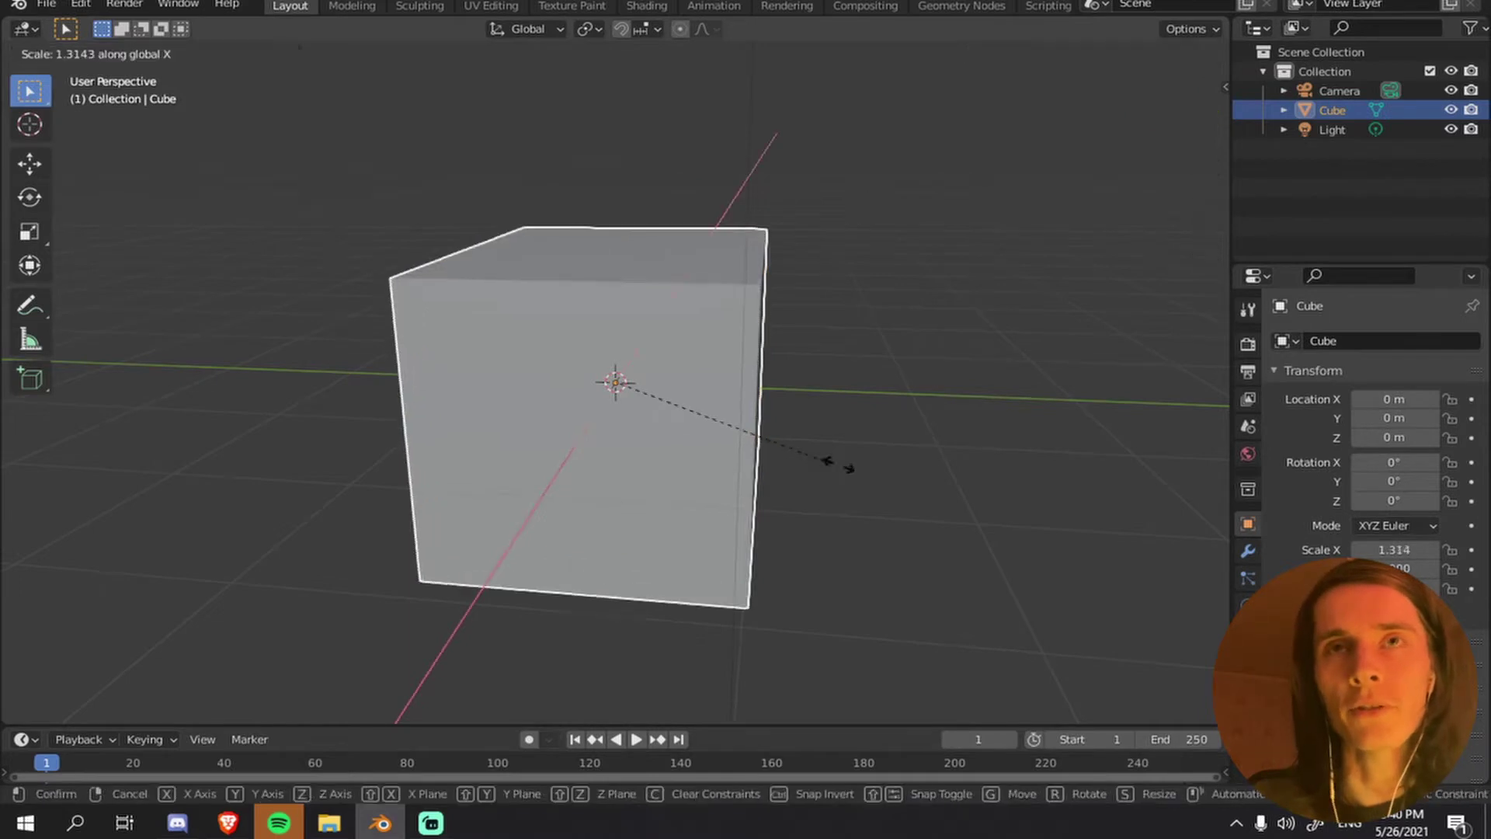
{"action": "left_click", "coordinate": [1052, 501]}
{"action": "middle_click_drag", "start_coordinate": [1052, 501], "coordinate": [566, 347]}
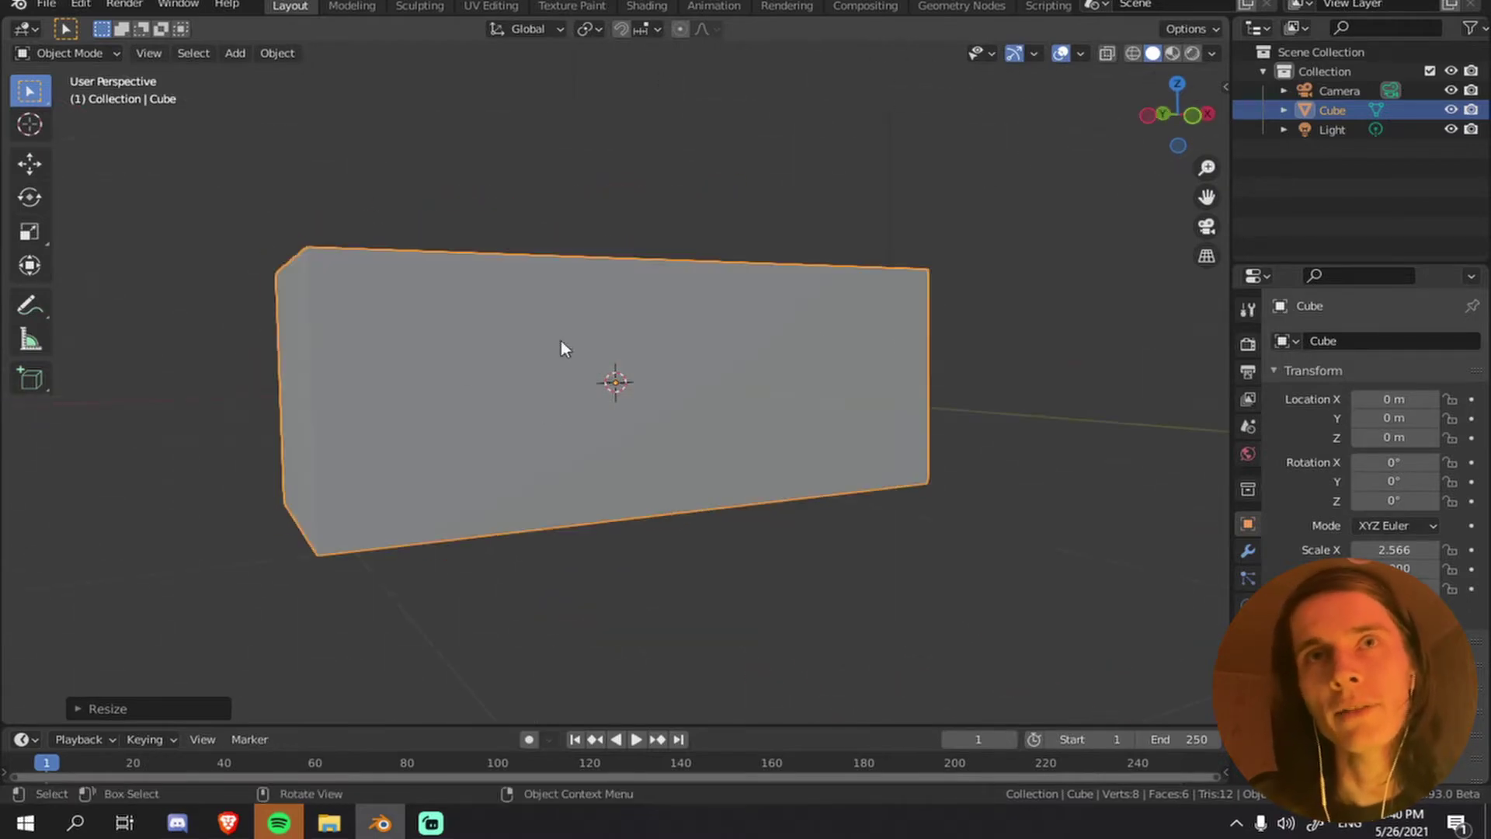
- Switch to the Shading workspace and display the stretched box in rendered viewport shading
{"action": "left_click", "coordinate": [647, 6]}
{"action": "middle_click_drag", "start_coordinate": [699, 326], "coordinate": [771, 303]}
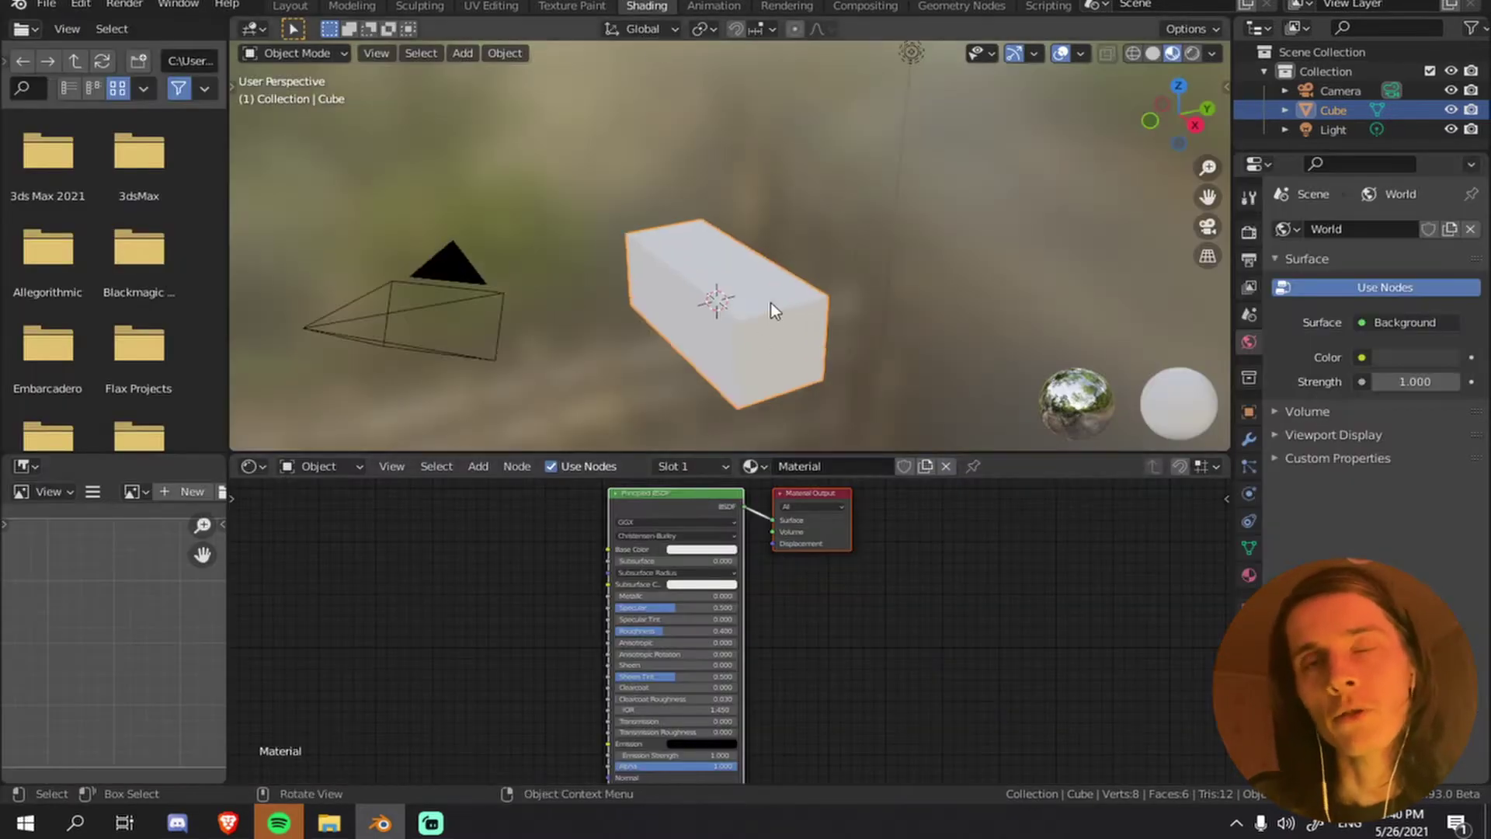
{"action": "left_click", "coordinate": [1190, 50]}
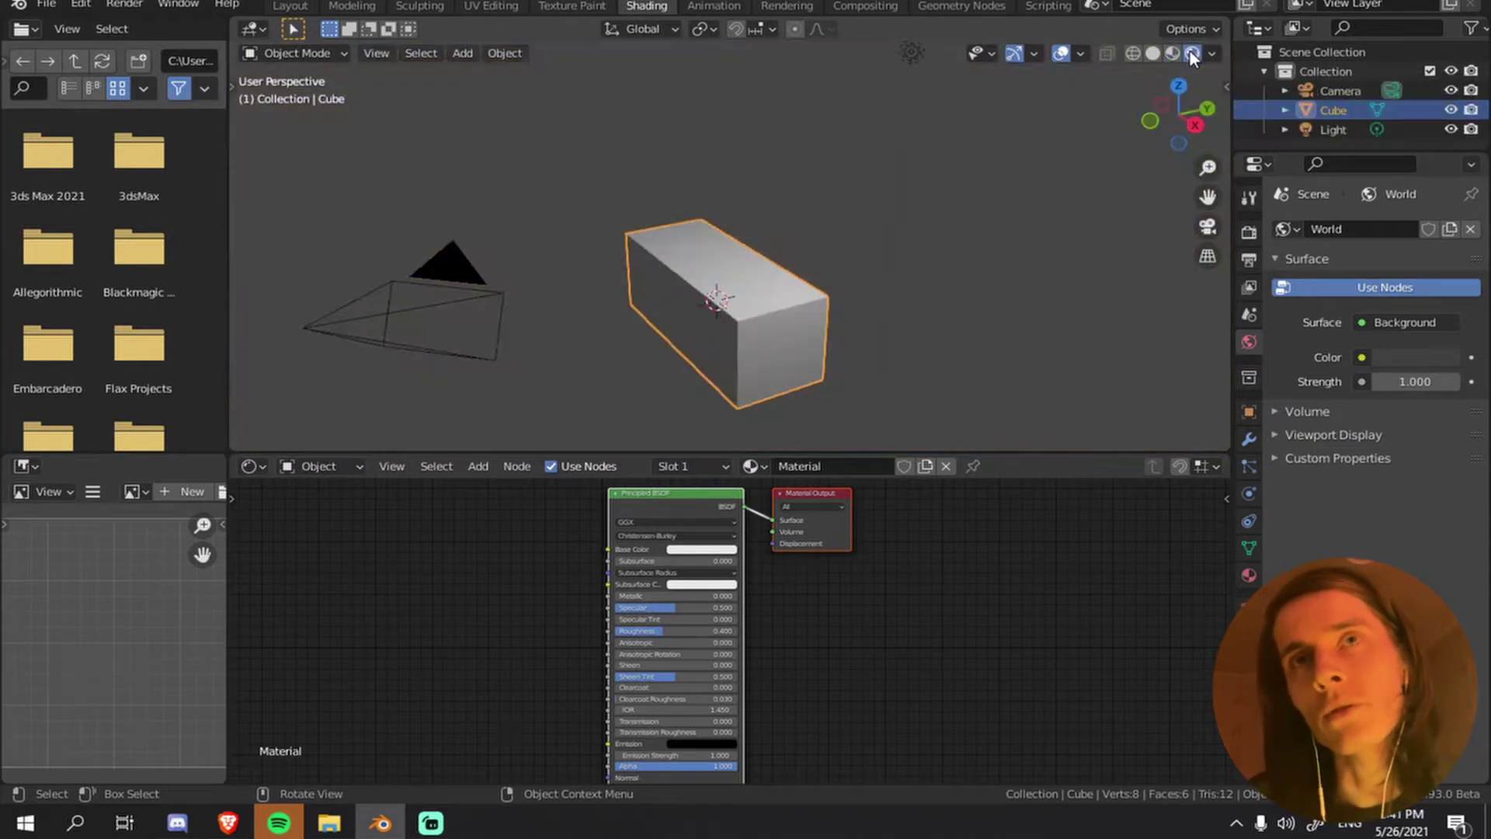
{"action": "scroll", "coordinate": [733, 325], "scroll_direction": "up", "scroll_amount": 1}
{"action": "key", "text": "KP_Decimal"}
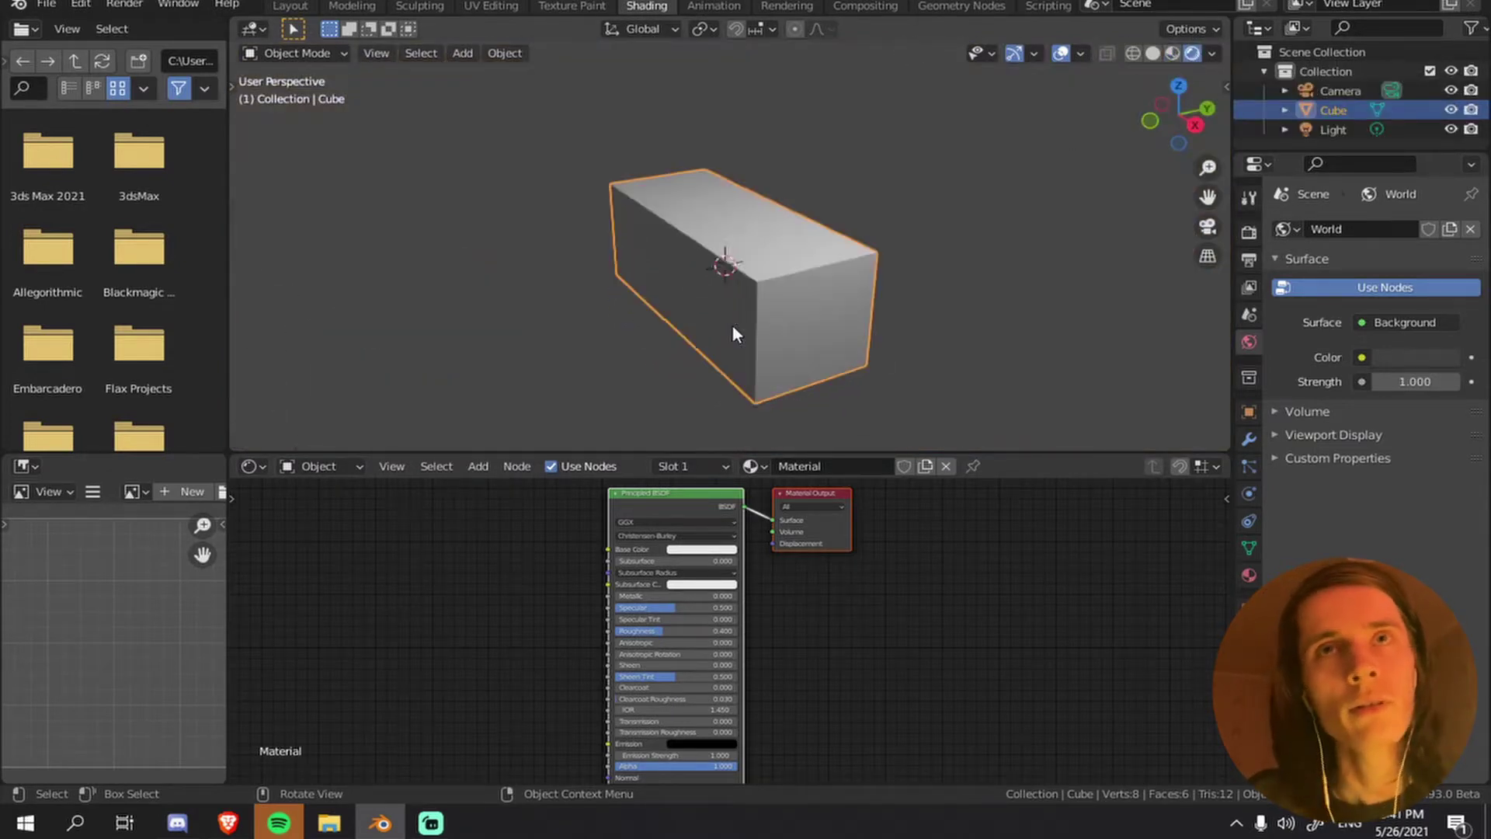
{"action": "scroll", "coordinate": [800, 330], "scroll_direction": "up", "scroll_amount": 3}
{"action": "middle_click_drag", "start_coordinate": [792, 325], "coordinate": [1203, 200]}
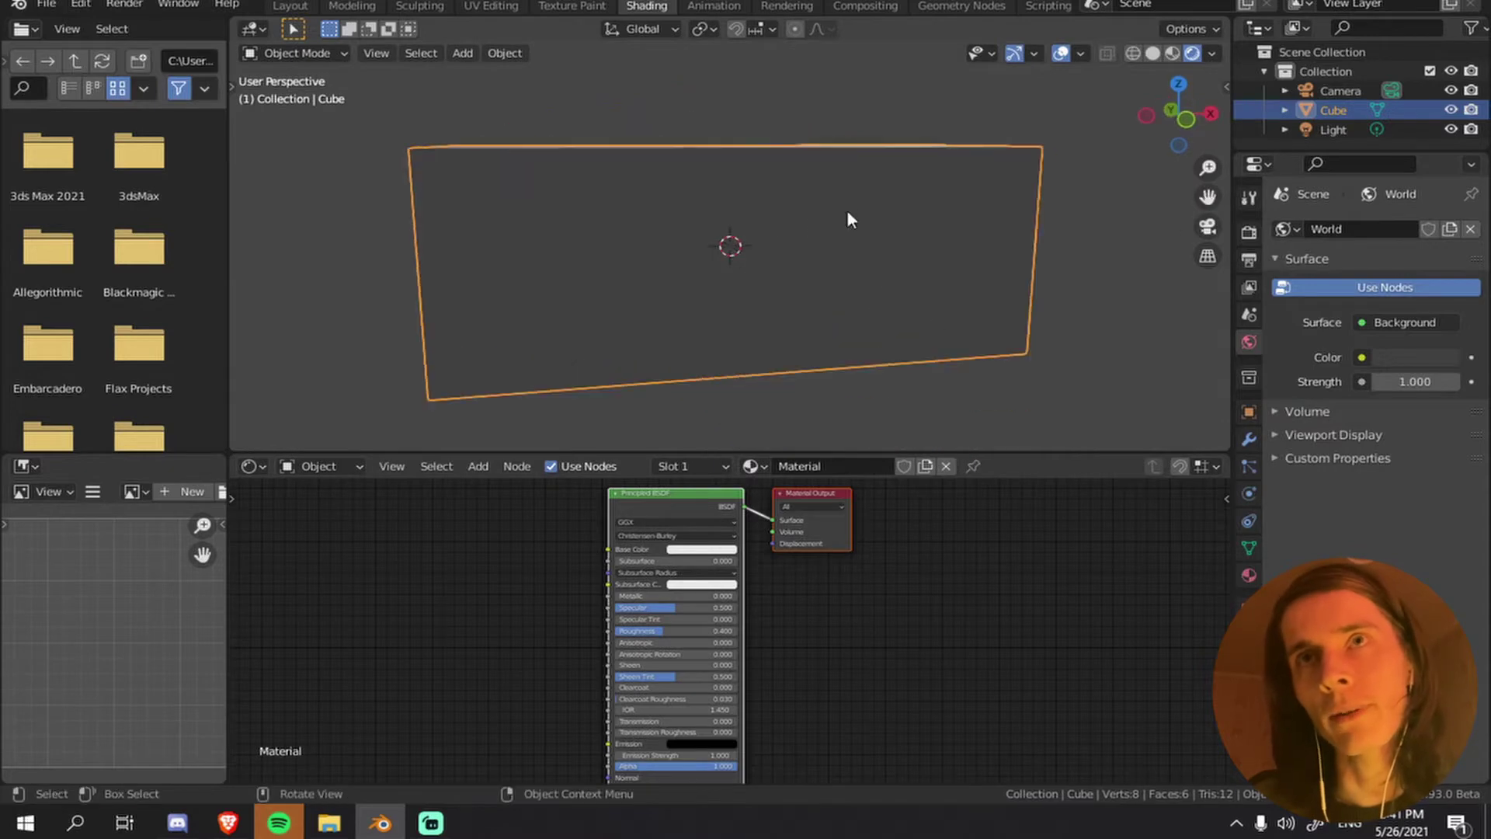
- Compare the material preview with the rendered view, and delete the Principled BSDF node from the box's material
{"action": "left_click", "coordinate": [1172, 52]}
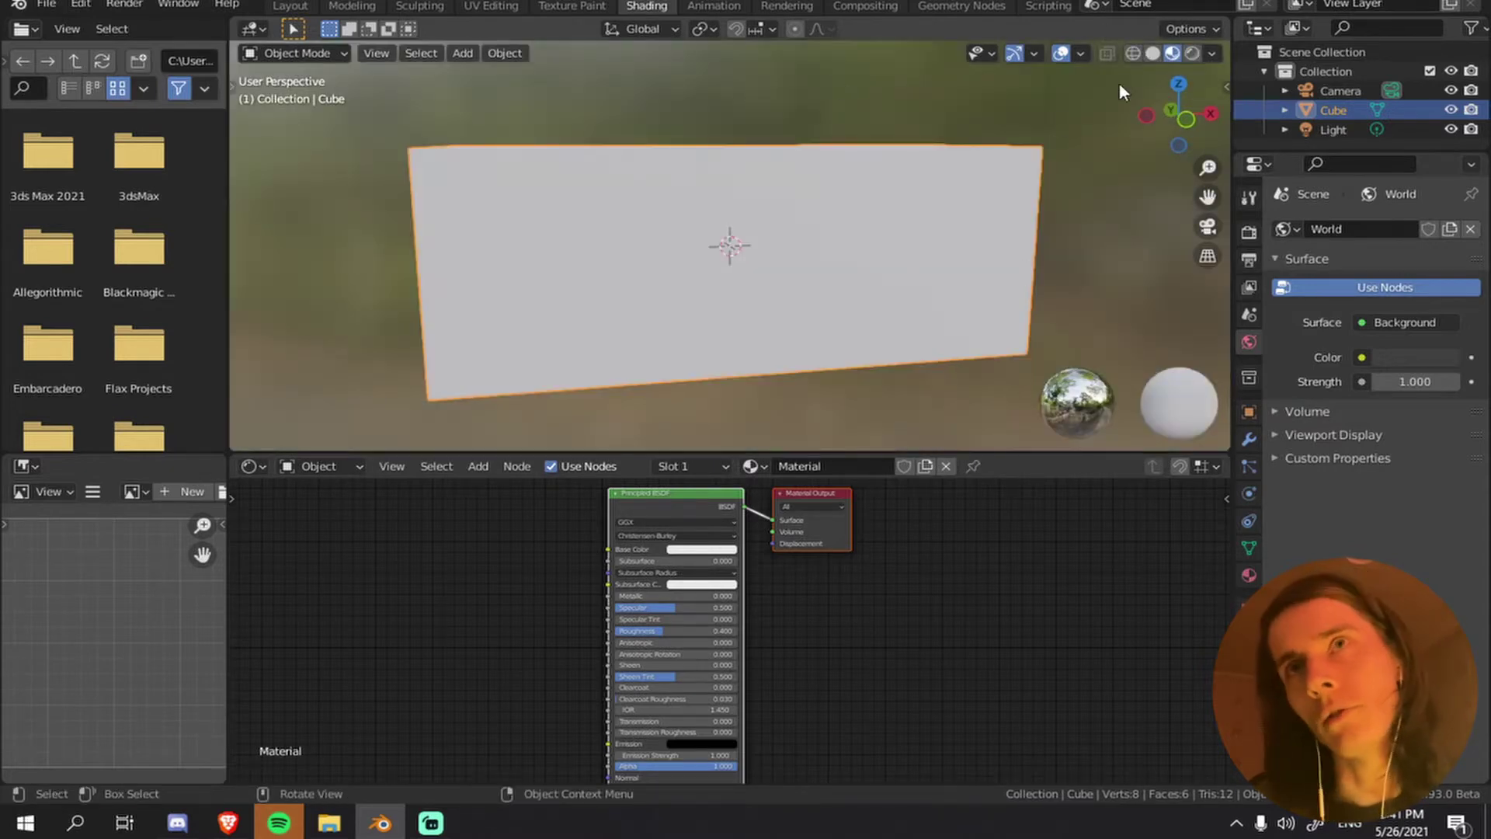
{"action": "left_click", "coordinate": [1192, 53]}
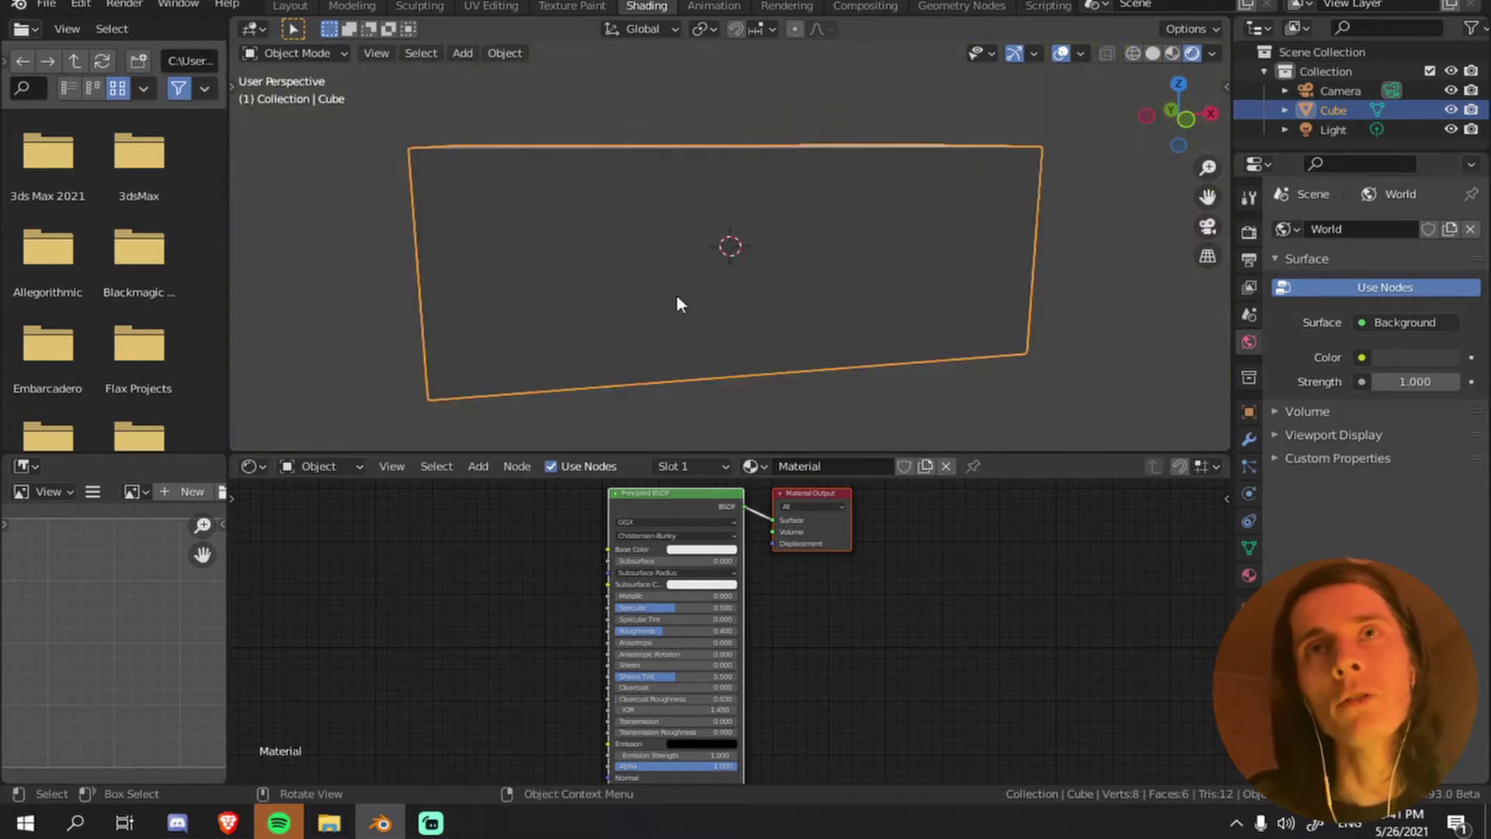
{"action": "key", "text": "Delete"}
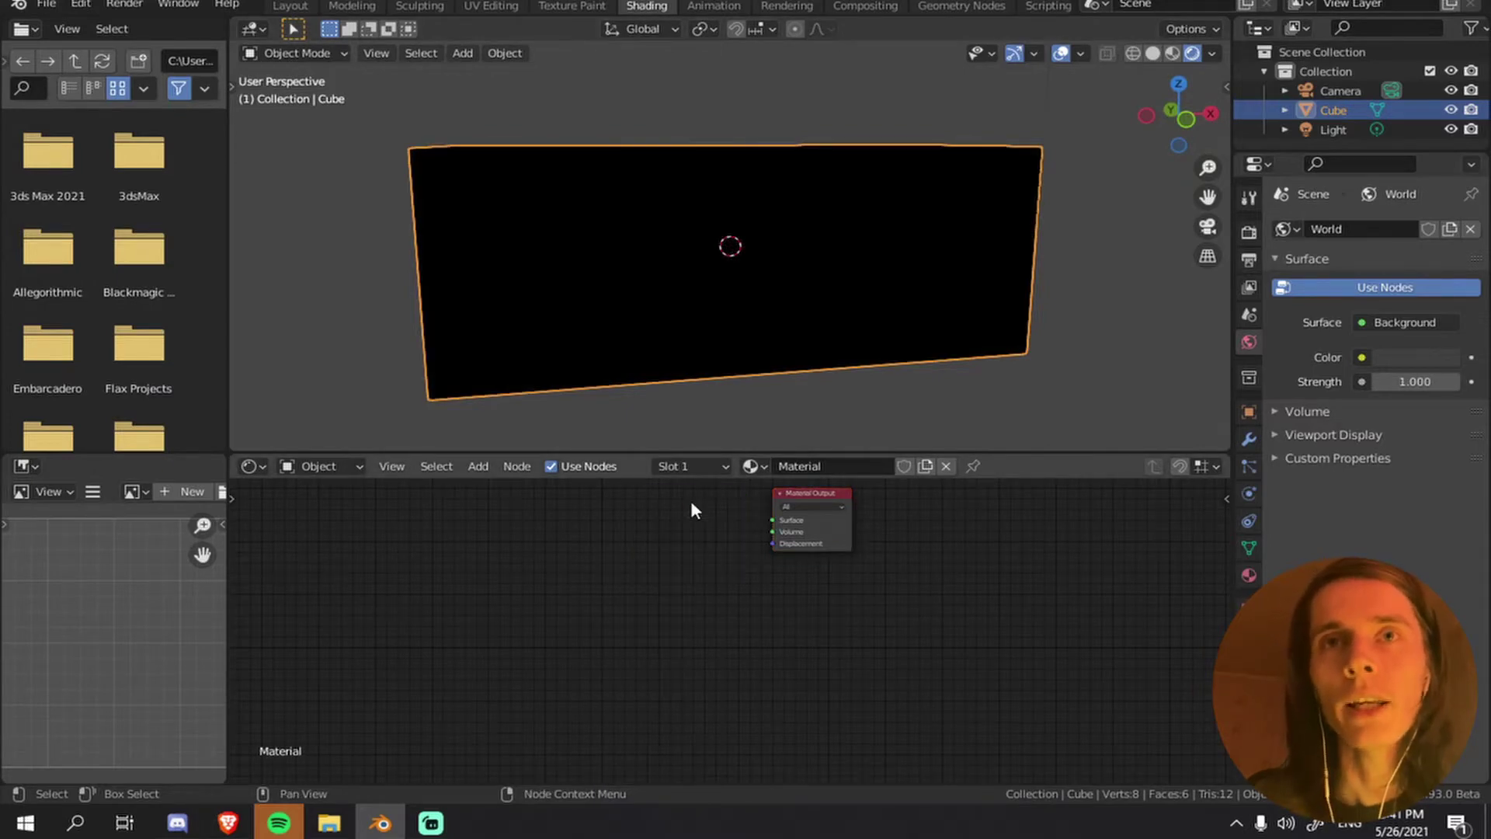
- Enable volumetric shadows in the Eevee volumetrics render settings and set the shadow samples to 128
{"action": "left_click", "coordinate": [1247, 233]}
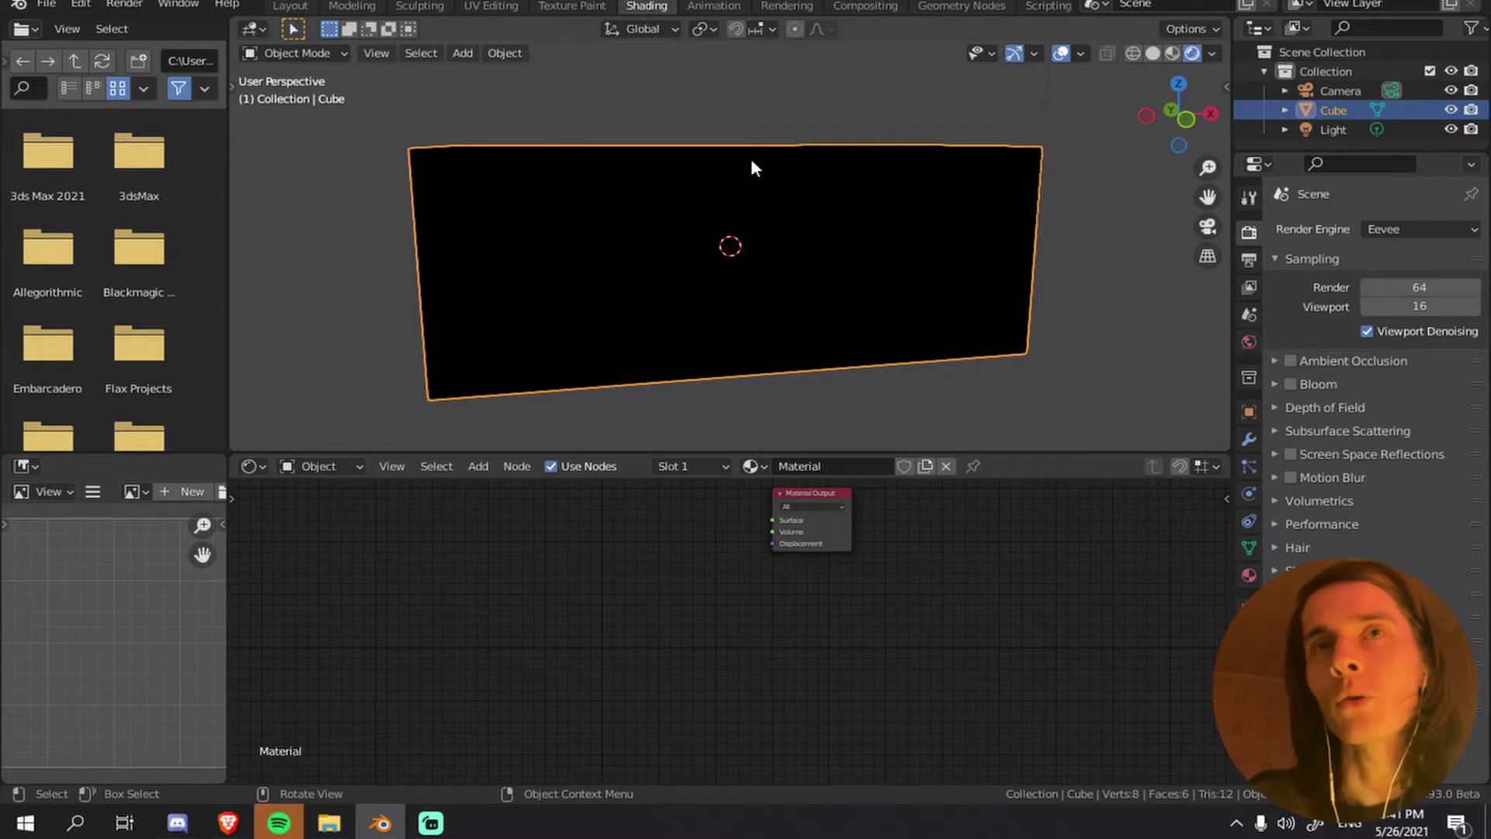
{"action": "left_click", "coordinate": [1303, 501]}
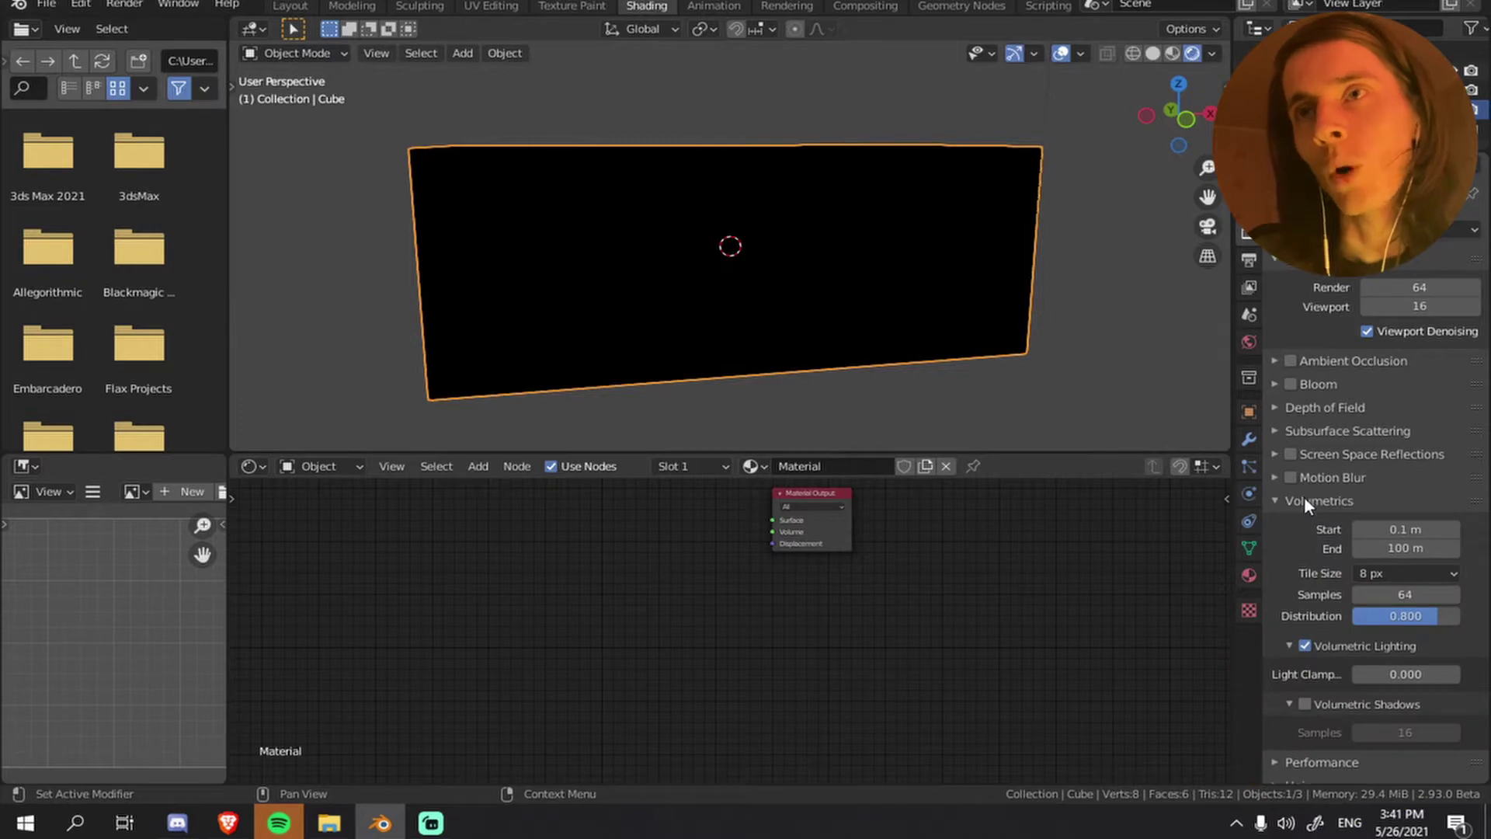
{"action": "left_click", "coordinate": [1307, 704]}
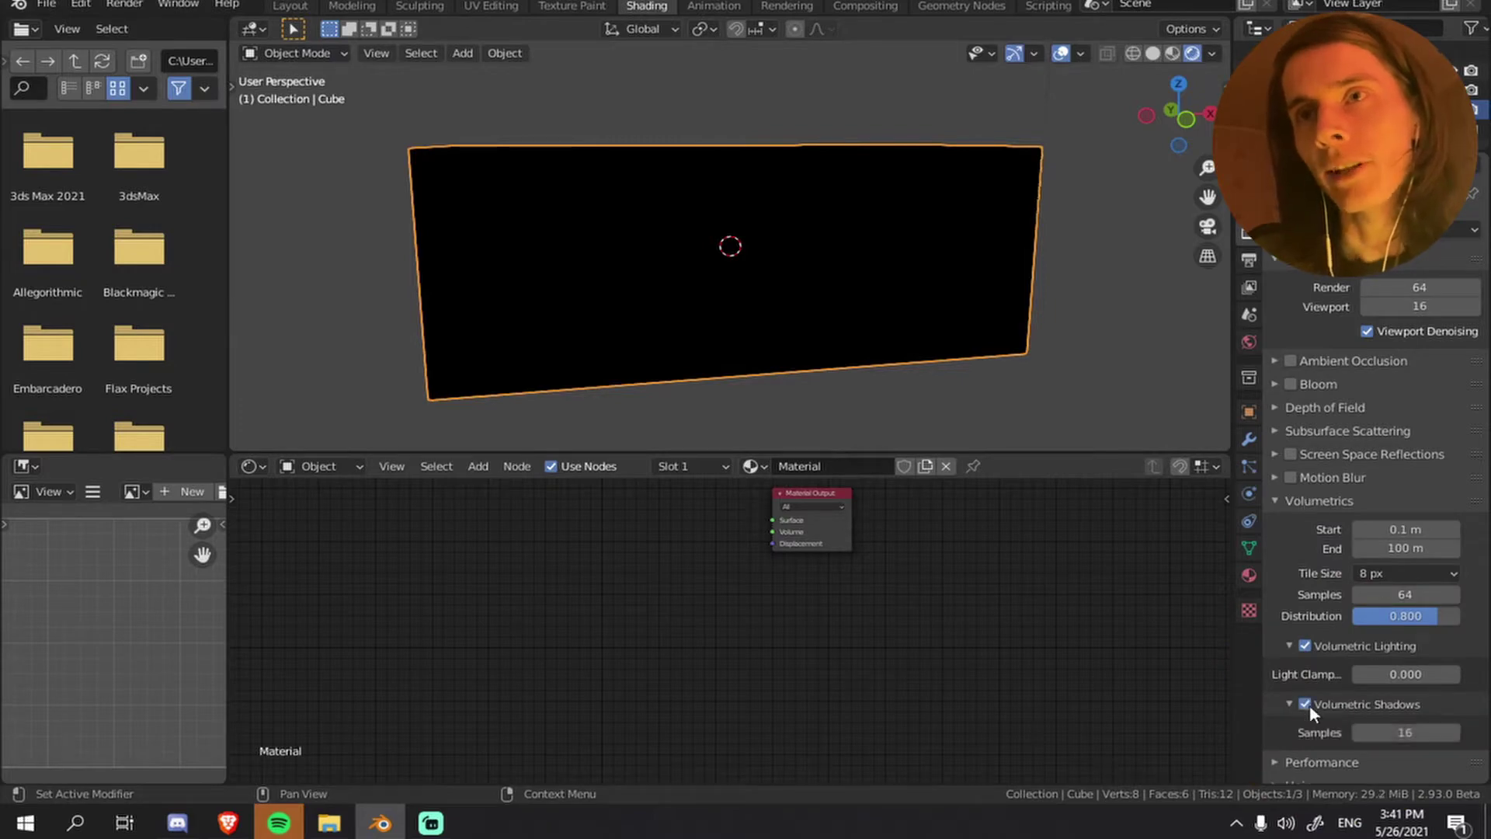
{"action": "left_click", "coordinate": [1392, 733]}
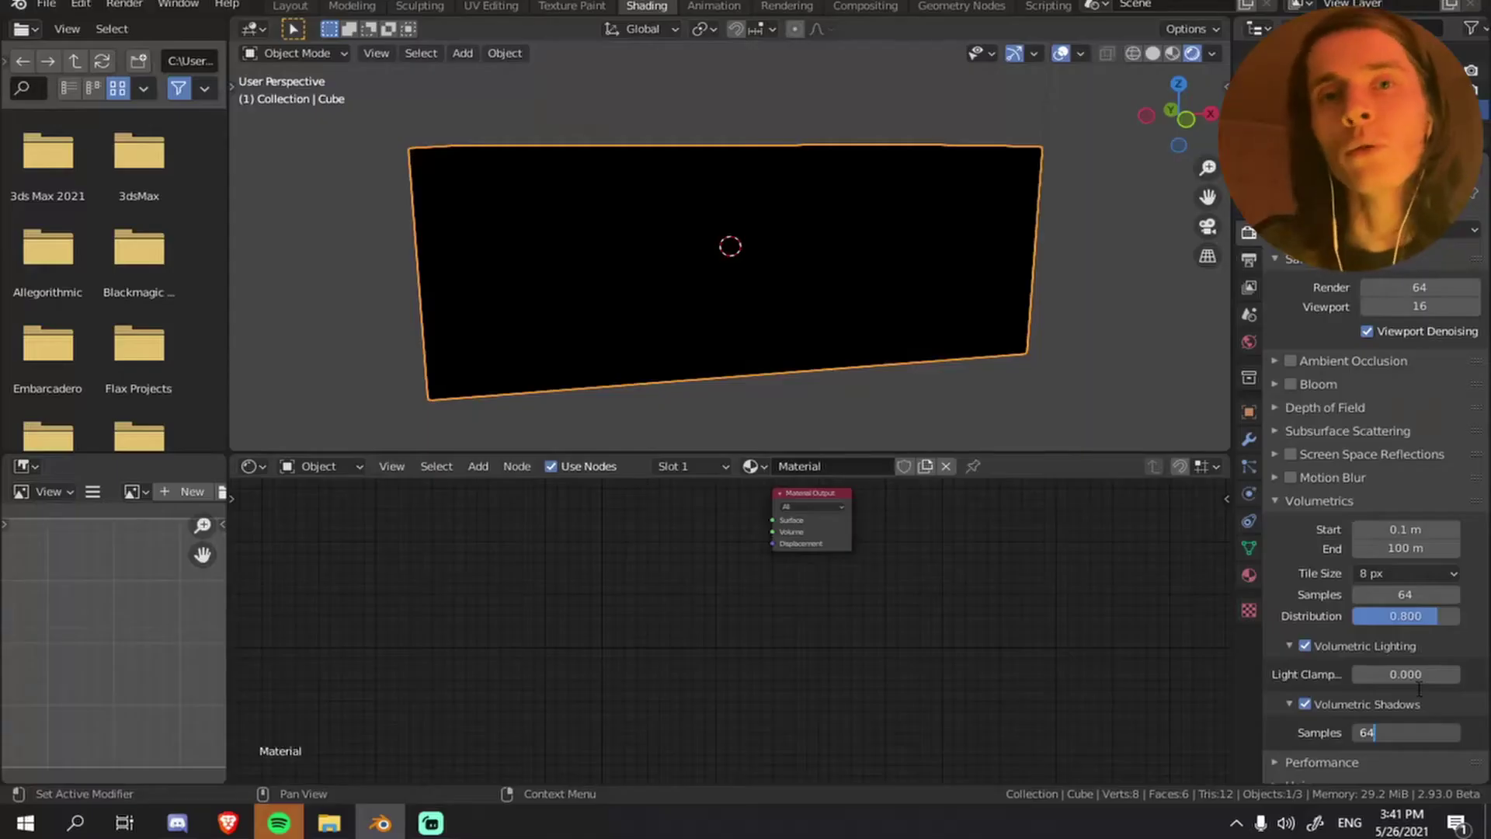
{"action": "key", "text": "BackSpace"}
{"action": "key", "text": "BackSpace"}
{"action": "type", "text": "128"}
{"action": "key", "text": "Return"}
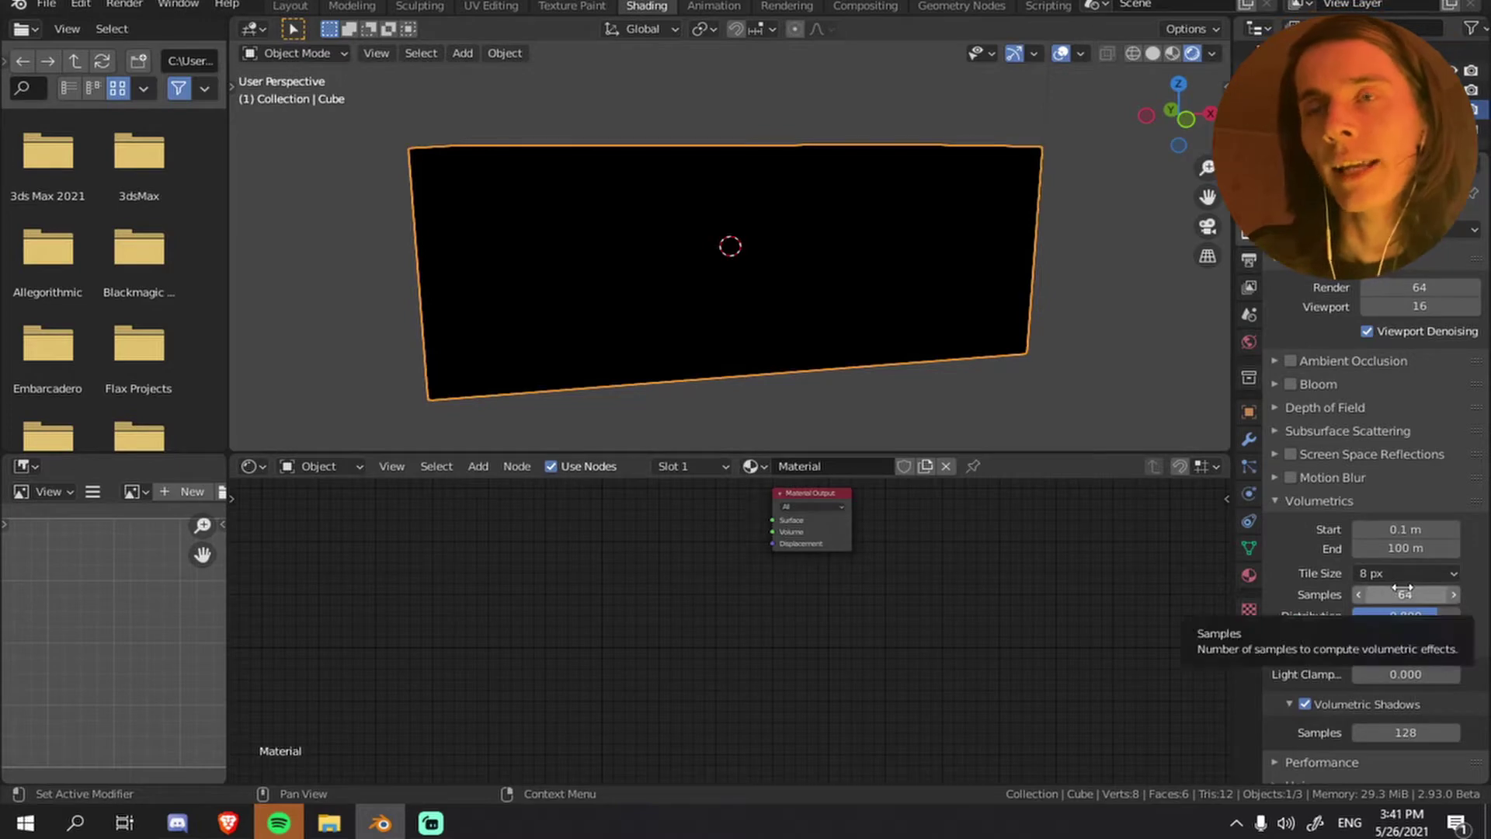
- Check the volumetric tile size options and open the volumetric samples value for editing
{"action": "left_click", "coordinate": [1377, 575]}
{"action": "left_click", "coordinate": [1377, 575]}
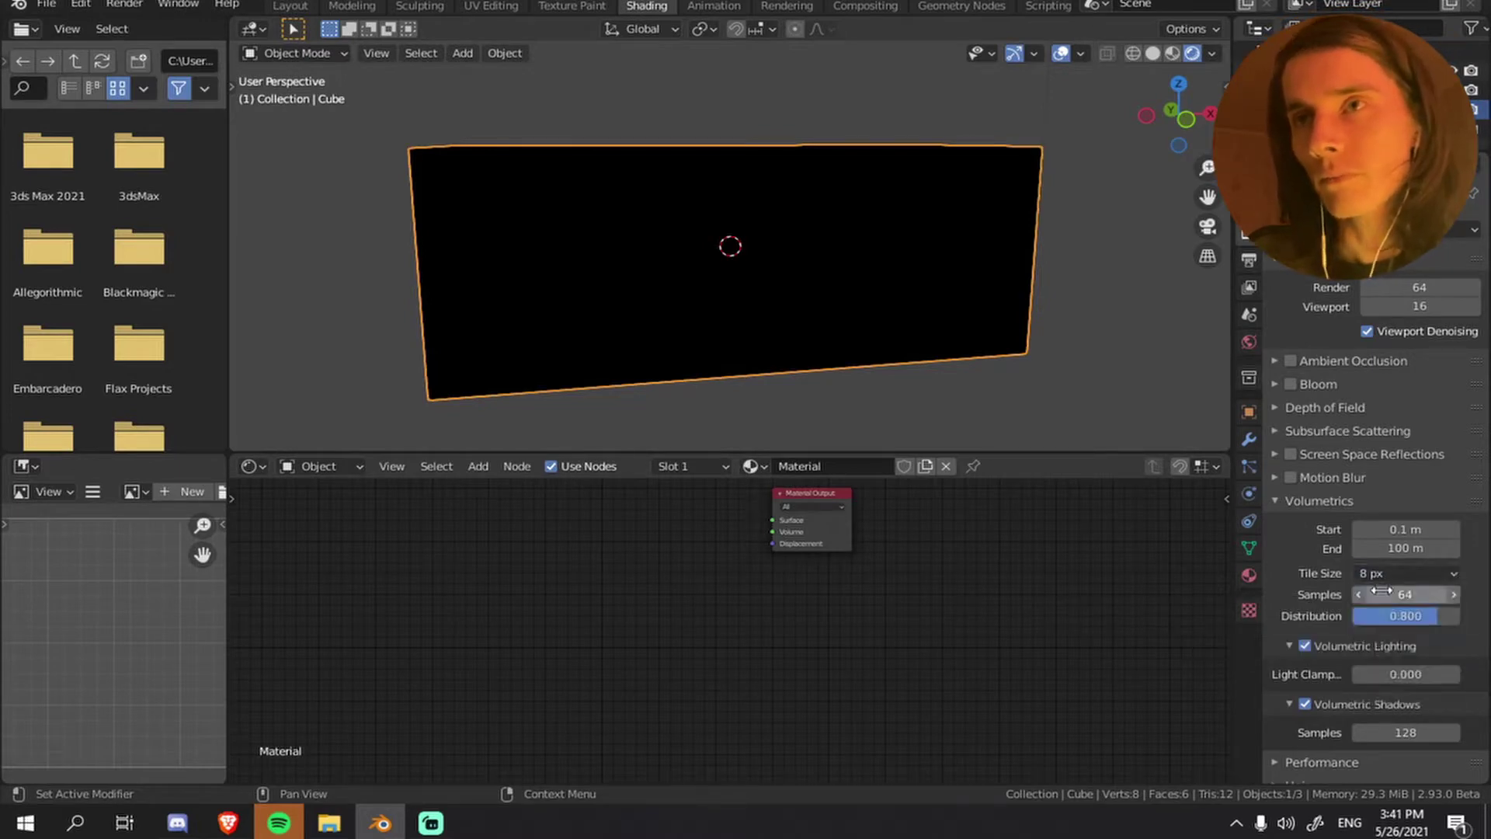
{"action": "left_click", "coordinate": [1381, 592]}
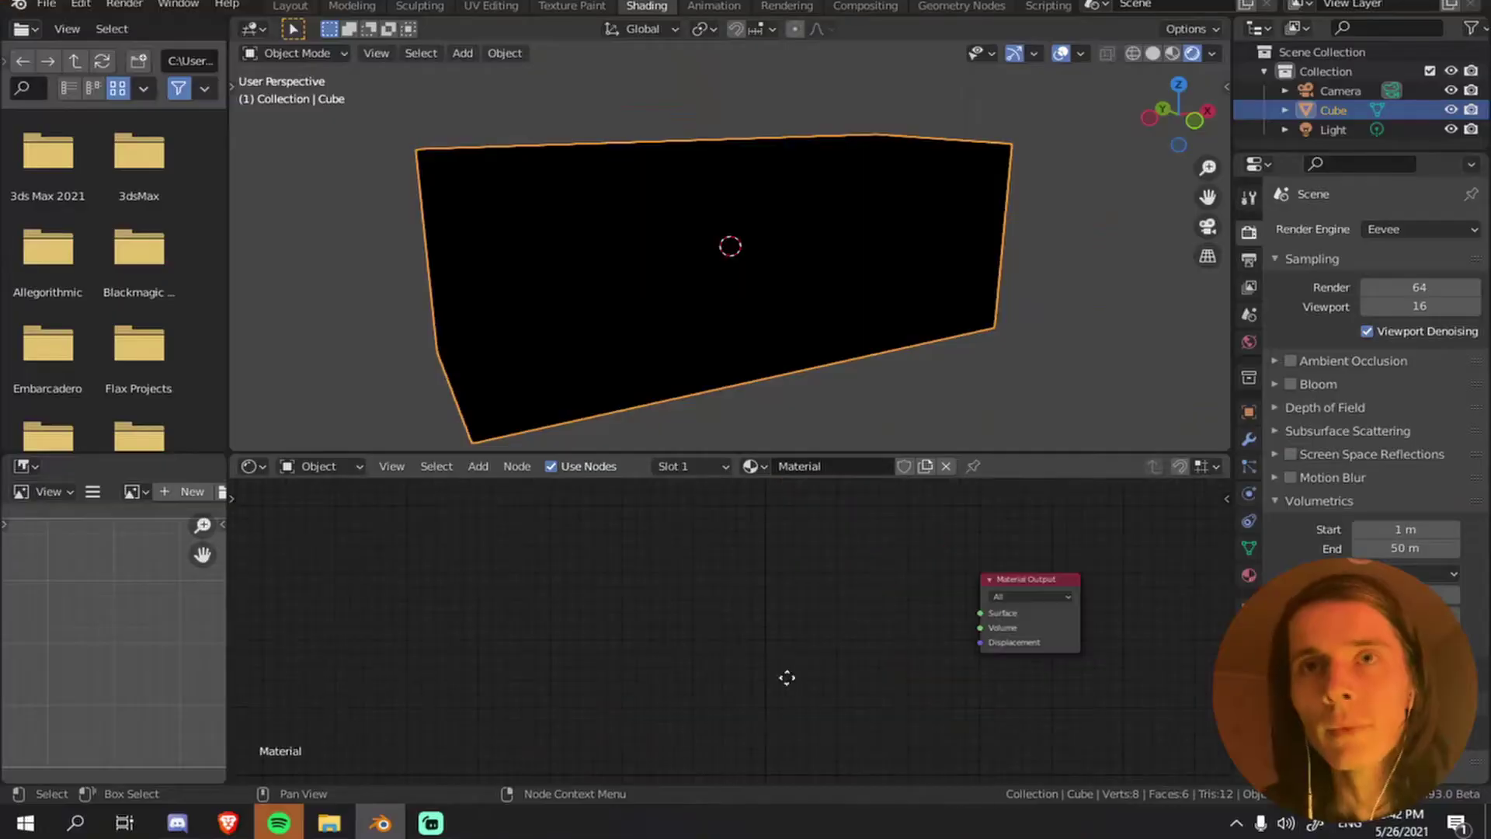
- Add a Texture Coordinate node well before the Material Output and connect its Generated output to the Surface input
{"action": "scroll", "coordinate": [689, 600], "scroll_direction": "up", "scroll_amount": 2}
{"action": "key", "text": "shift+a"}
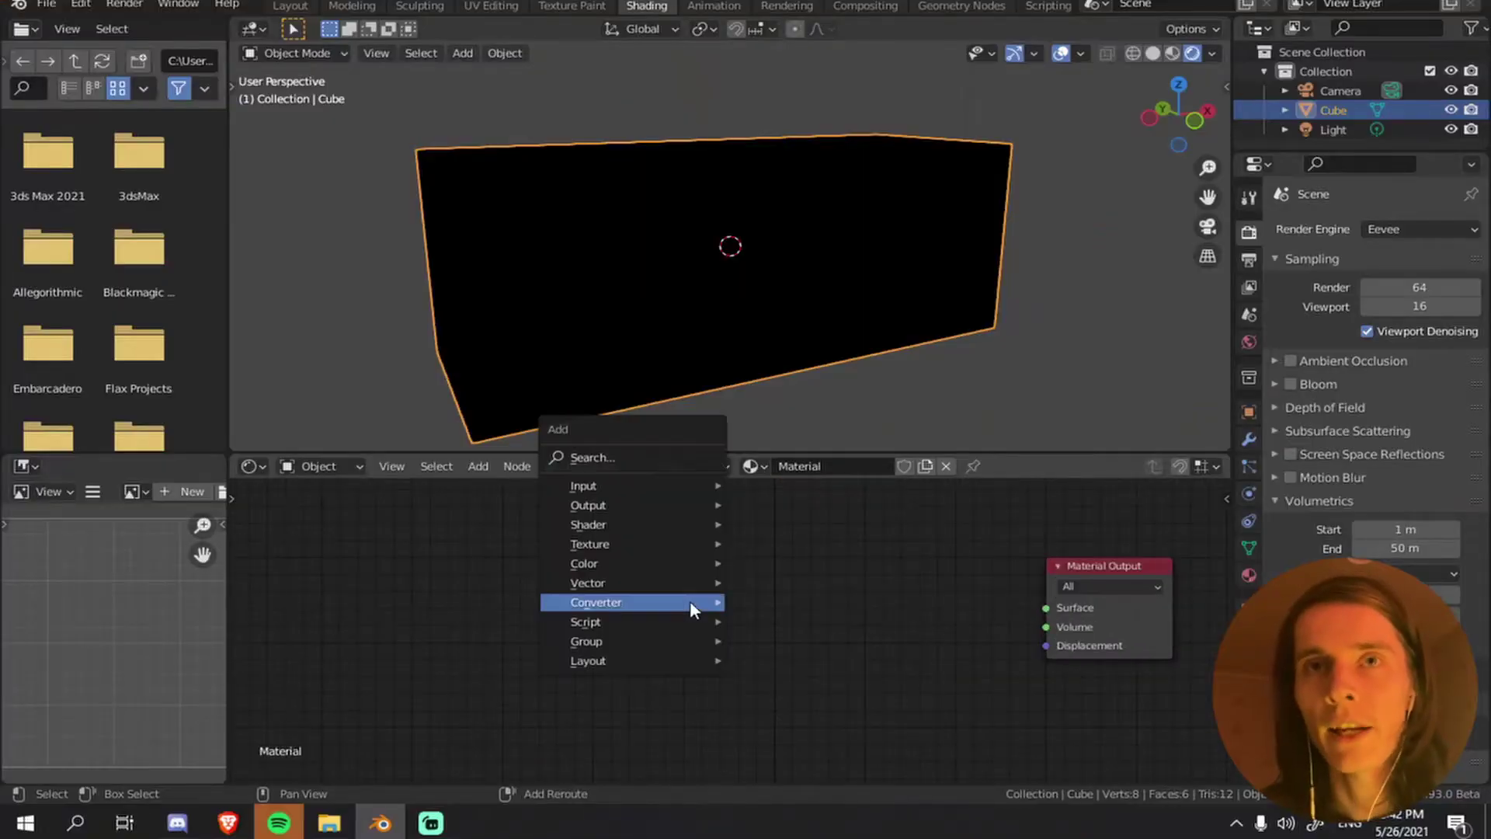
{"action": "mouse_move", "coordinate": [697, 489]}
{"action": "left_click", "coordinate": [828, 380]}
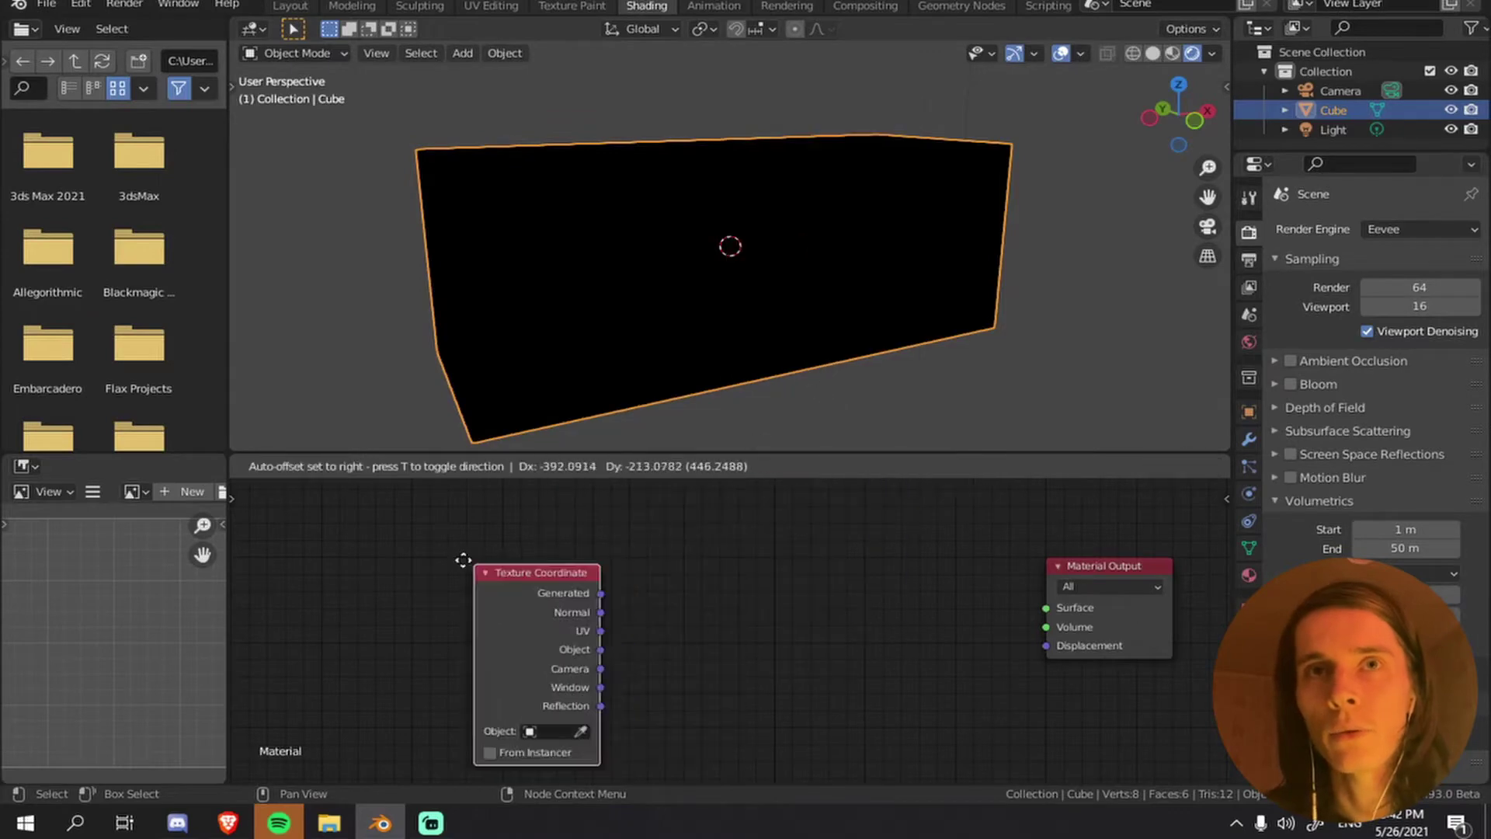
{"action": "left_click", "coordinate": [680, 530]}
{"action": "left_click_drag", "start_coordinate": [396, 595], "coordinate": [341, 588]}
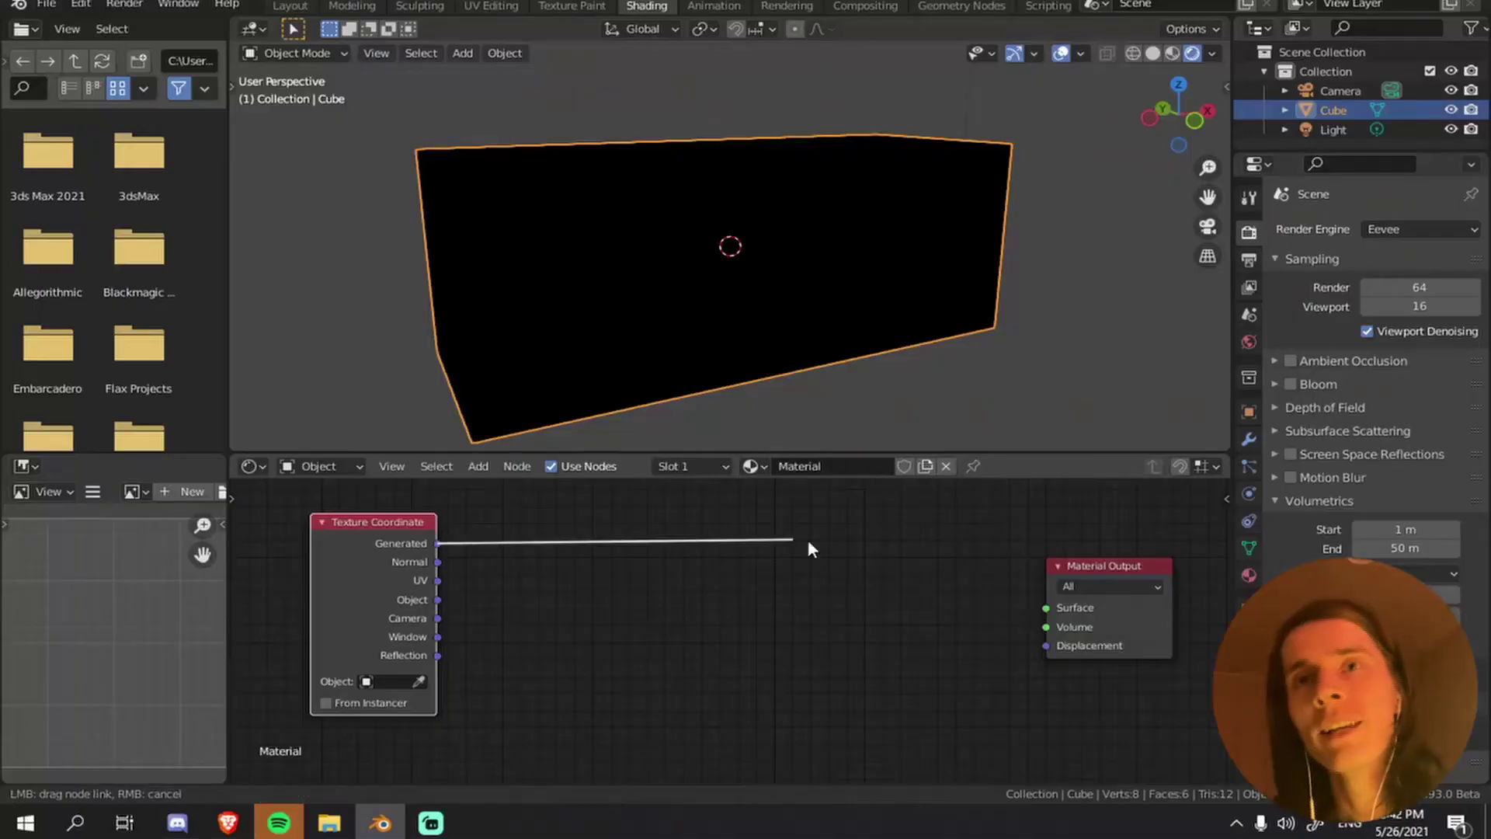
{"action": "left_click_drag", "start_coordinate": [805, 539], "coordinate": [892, 575]}
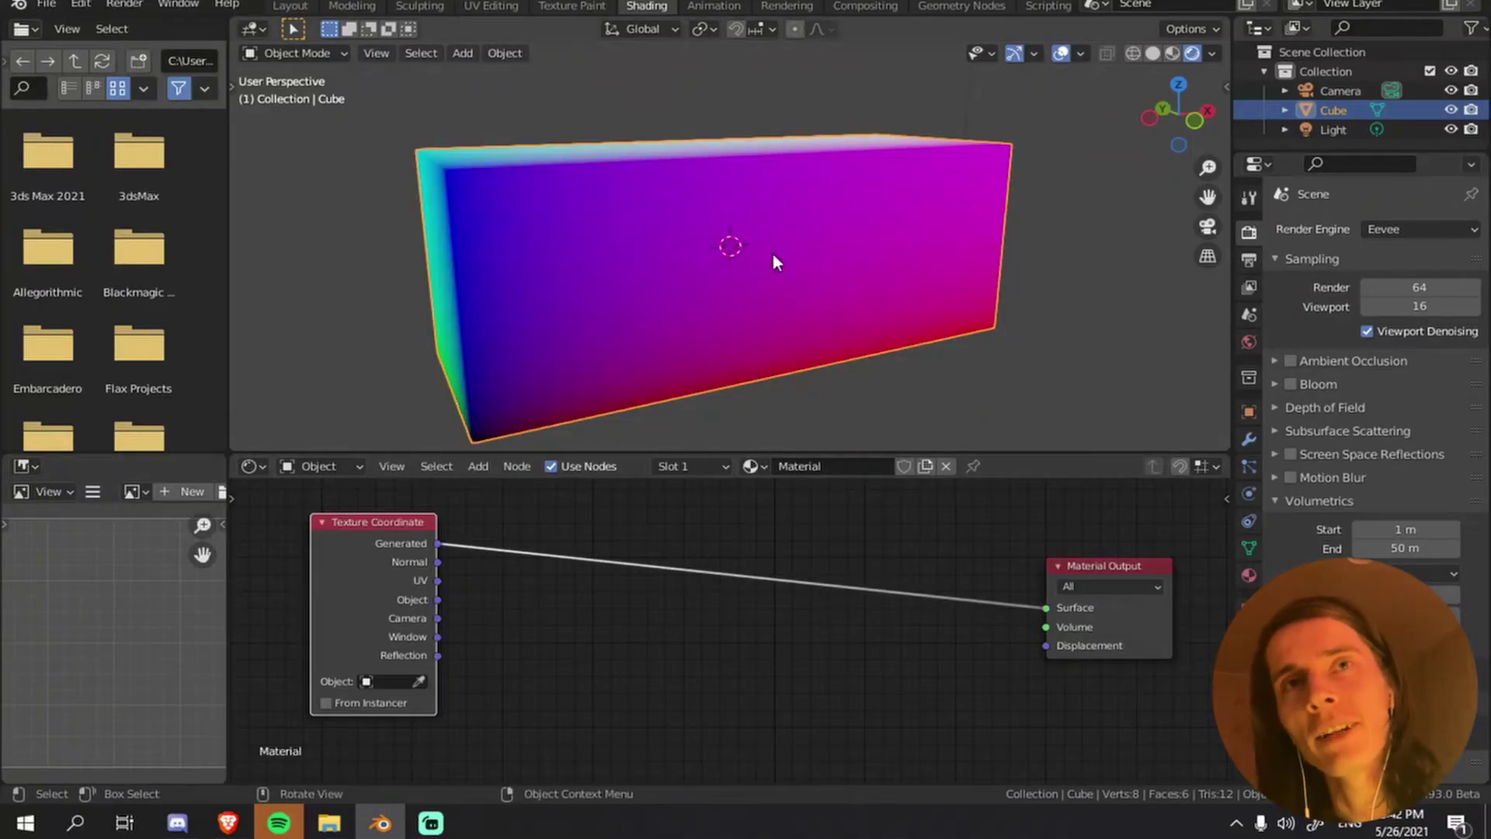
- Connect the Object coordinates to Surface in place of Generated and compare the coordinate colours around the box
{"action": "middle_click_drag", "start_coordinate": [772, 254], "coordinate": [742, 174]}
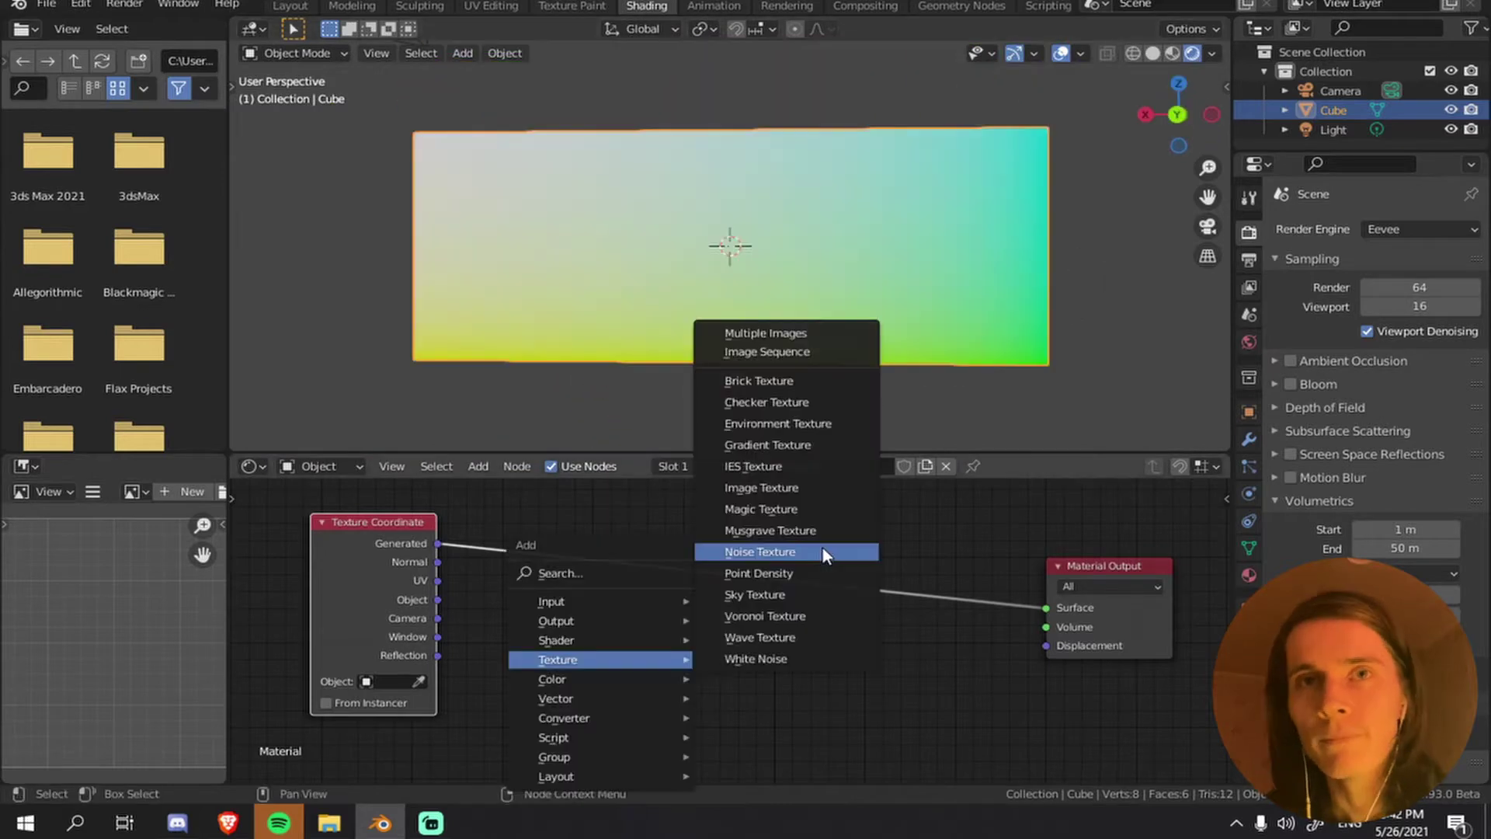
{"action": "middle_click_drag", "start_coordinate": [798, 158], "coordinate": [817, 276]}
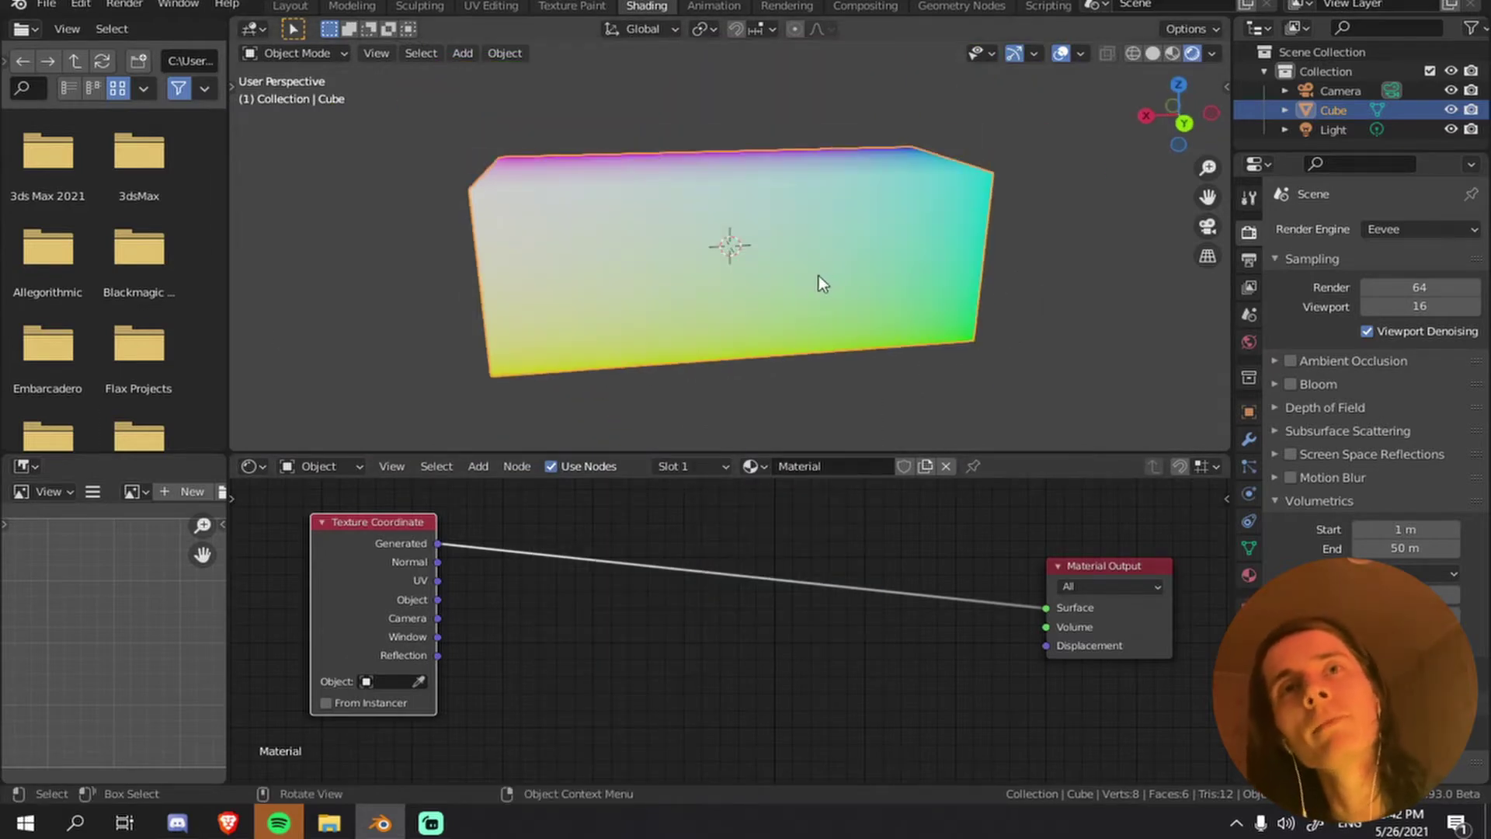
{"action": "scroll", "coordinate": [646, 592], "scroll_direction": "up", "scroll_amount": 2}
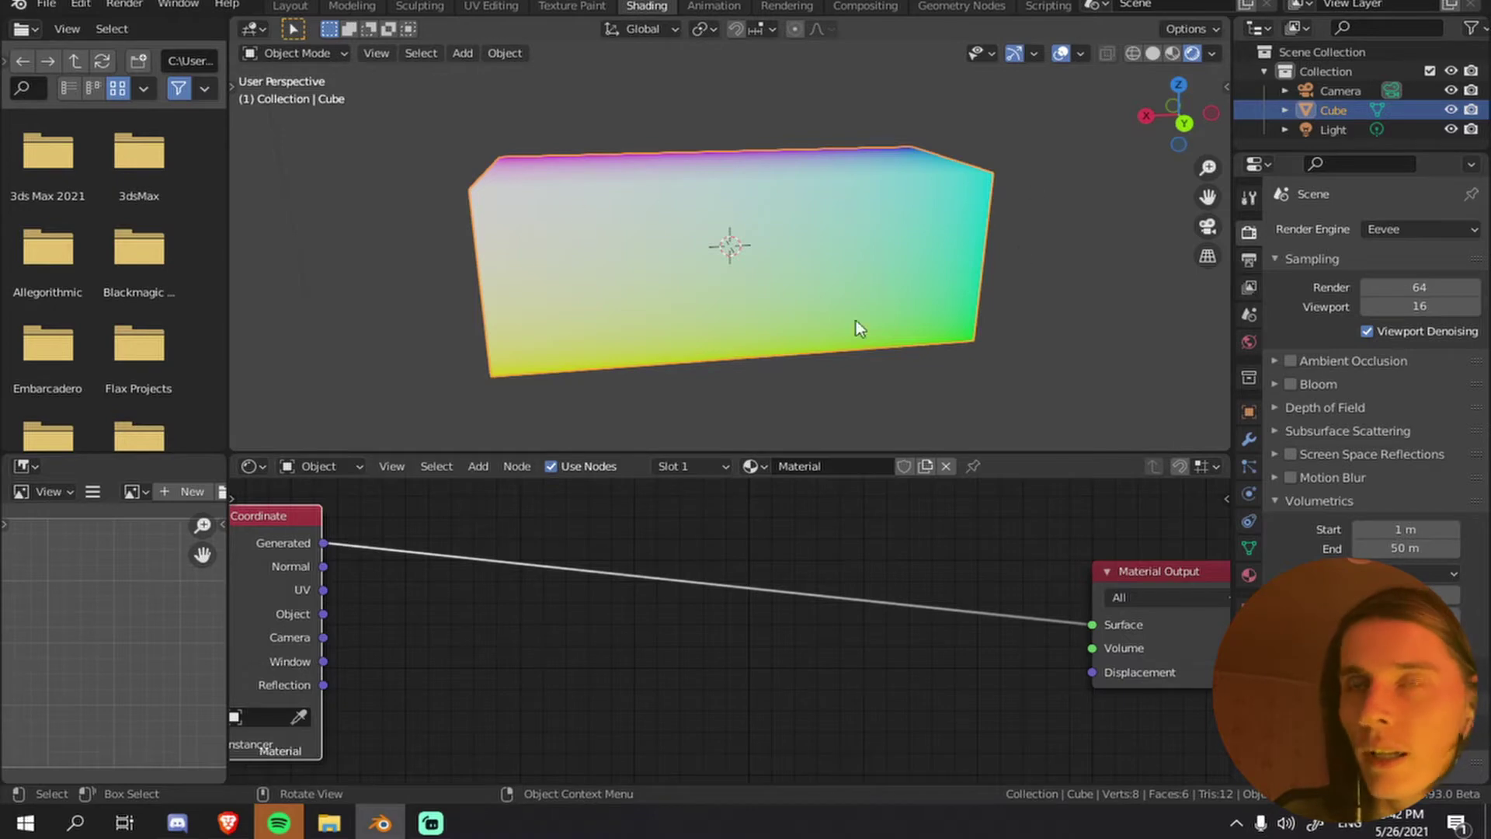
{"action": "middle_click_drag", "start_coordinate": [855, 322], "coordinate": [712, 315]}
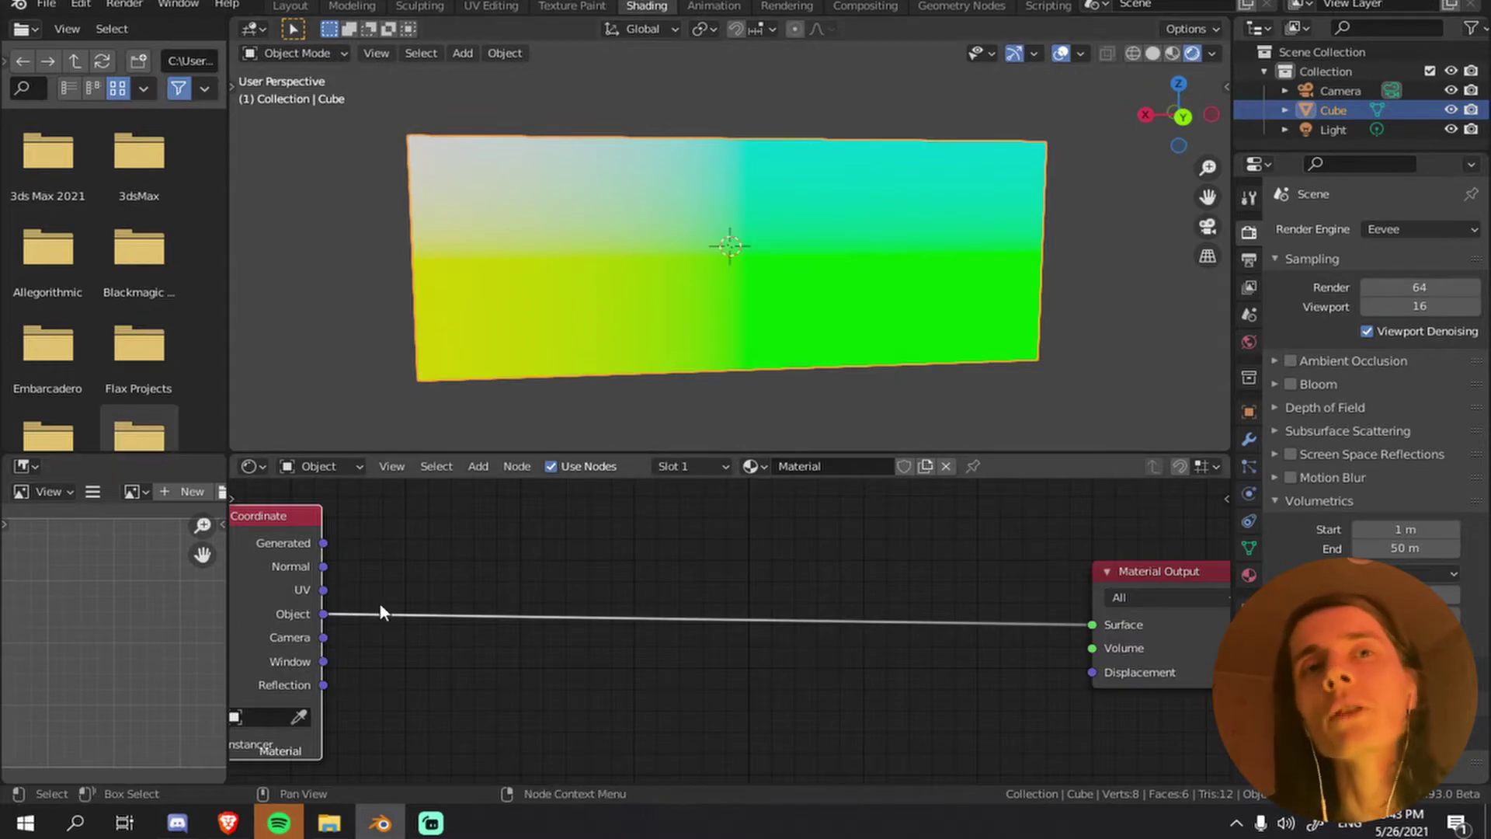
{"action": "mouse_move", "coordinate": [842, 240]}
{"action": "middle_mouse_down"}
{"action": "mouse_move", "coordinate": [639, 266]}
{"action": "mouse_move", "coordinate": [799, 283]}
{"action": "mouse_move", "coordinate": [852, 269]}
{"action": "mouse_move", "coordinate": [840, 243]}
{"action": "middle_mouse_up"}
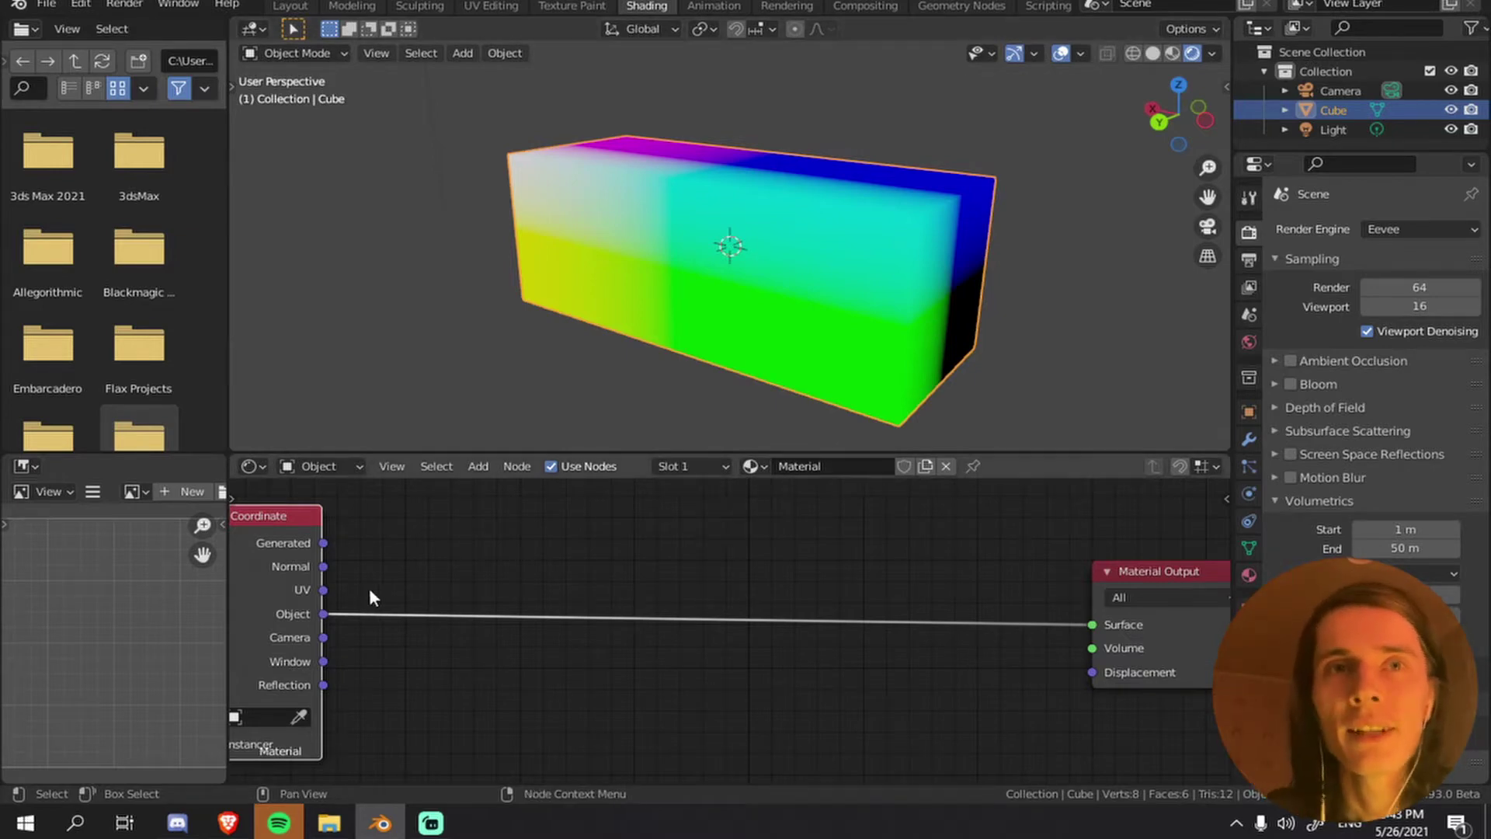
- Apply the box's scale transform and frame all the nodes of its material
{"action": "key", "text": "ctrl+a"}
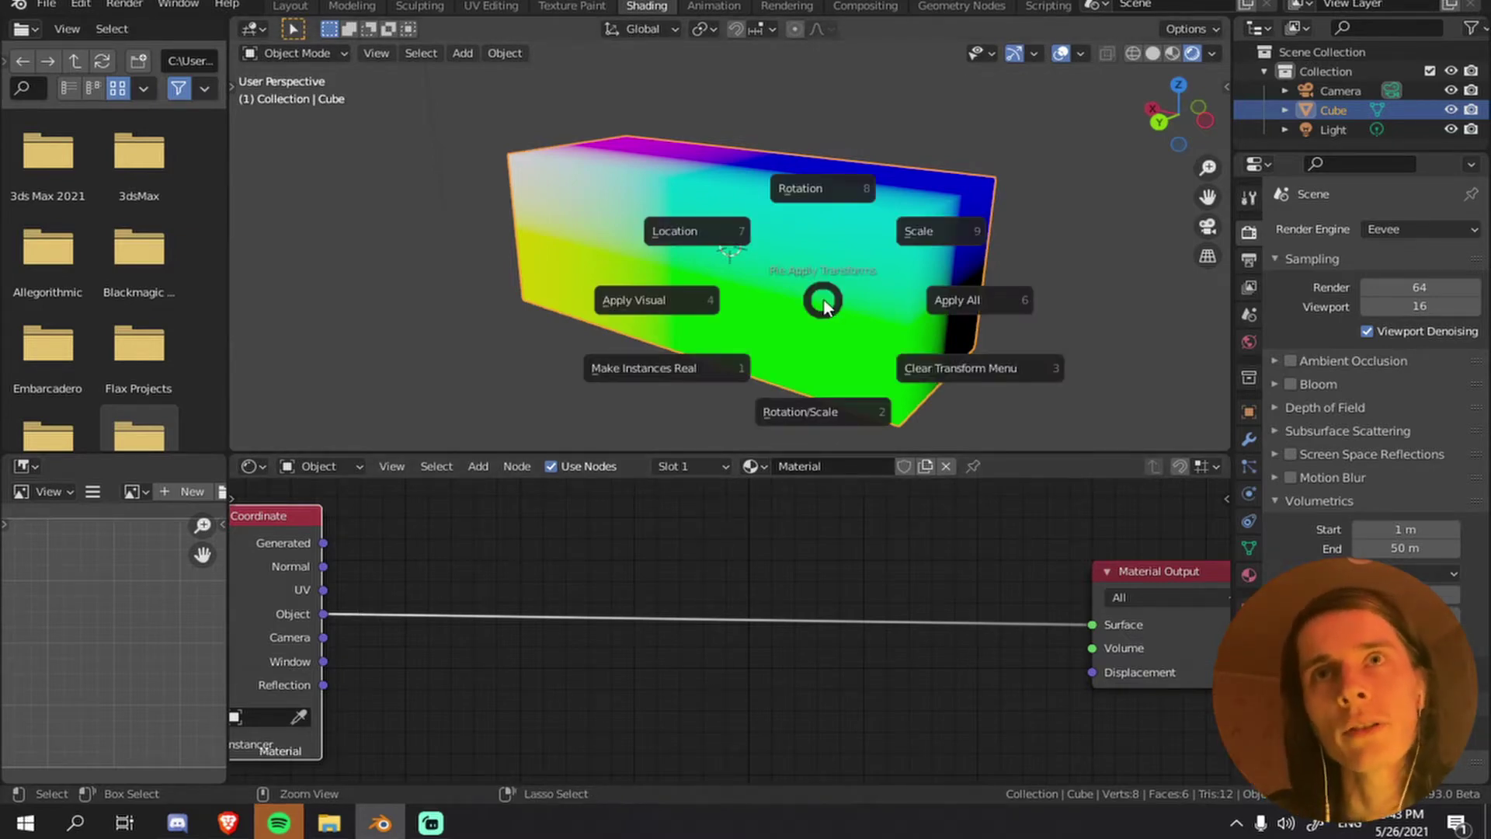
{"action": "left_click", "coordinate": [947, 244]}
{"action": "middle_click_drag", "start_coordinate": [948, 244], "coordinate": [794, 292]}
{"action": "key", "text": "Home"}
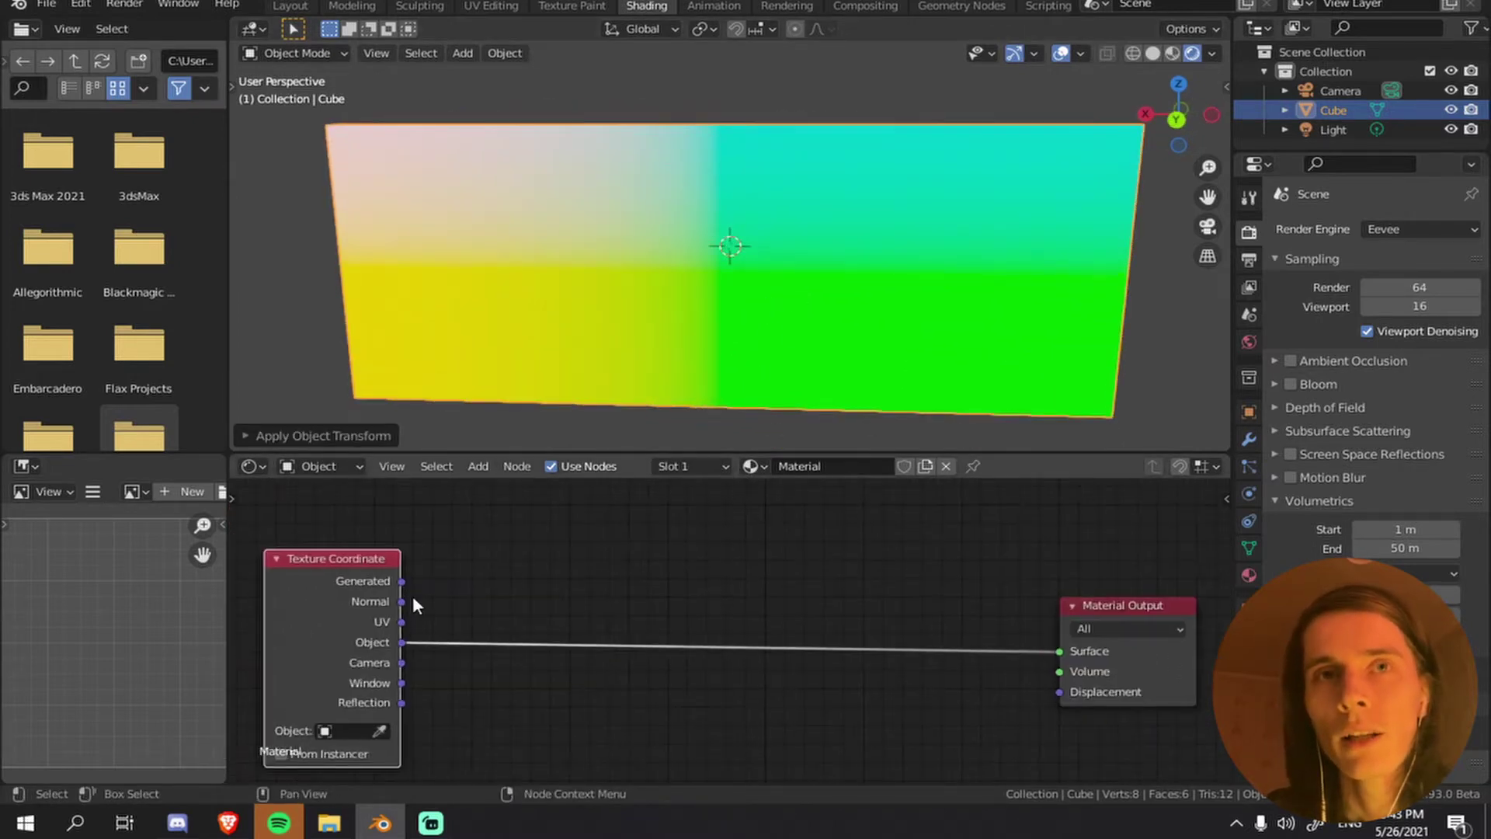
- Reconnect Generated to Surface and insert a Vector Math Add node between them with all three vector values at -0.5
{"action": "key", "text": "shift+a"}
{"action": "mouse_move", "coordinate": [388, 581]}
{"action": "left_mouse_down"}
{"action": "mouse_move", "coordinate": [1125, 674]}
{"action": "mouse_move", "coordinate": [1060, 651]}
{"action": "left_mouse_up"}
{"action": "key", "text": "shift+a"}
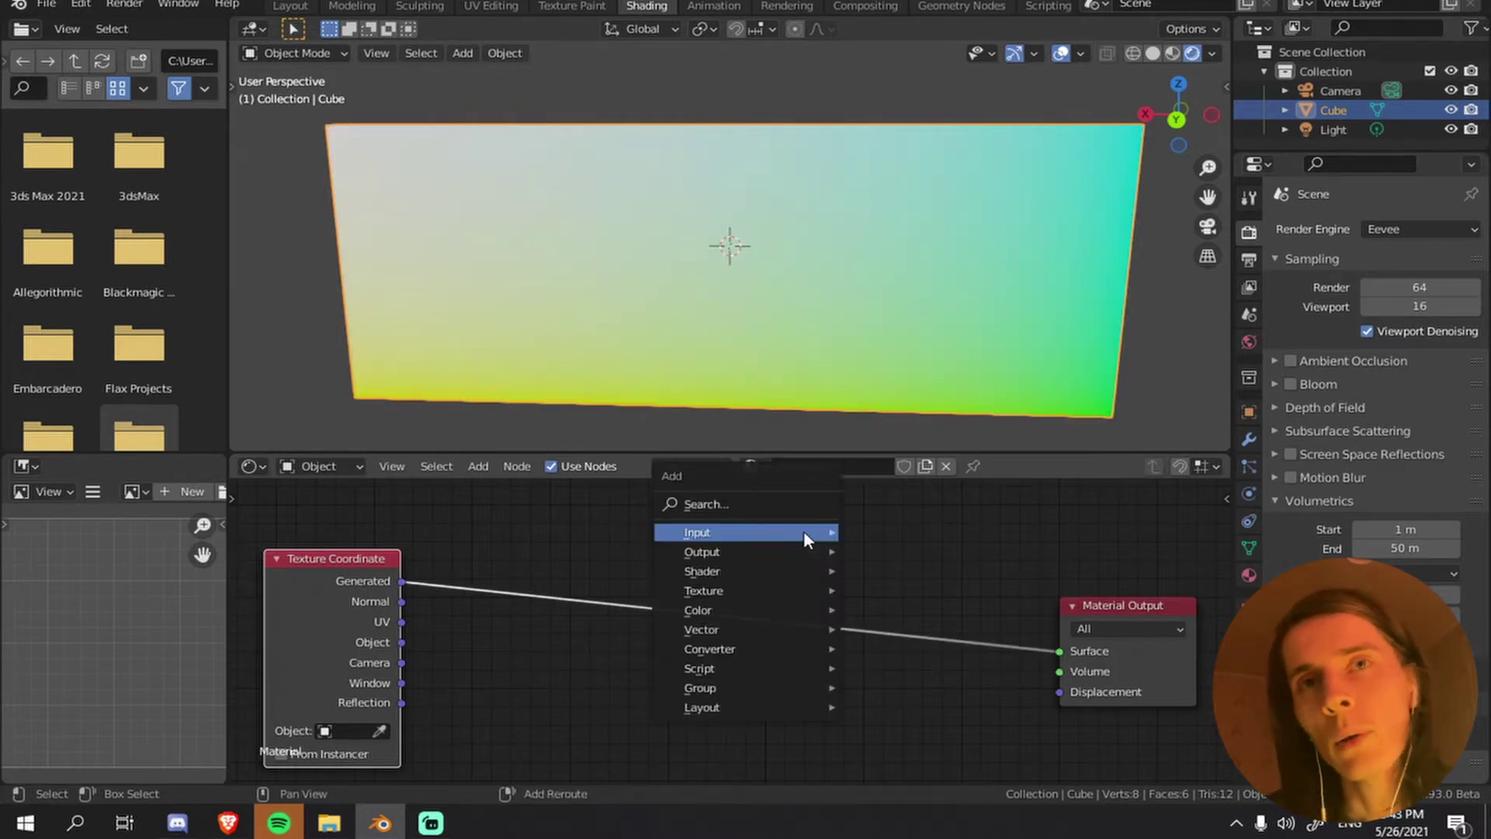
{"action": "mouse_move", "coordinate": [786, 648]}
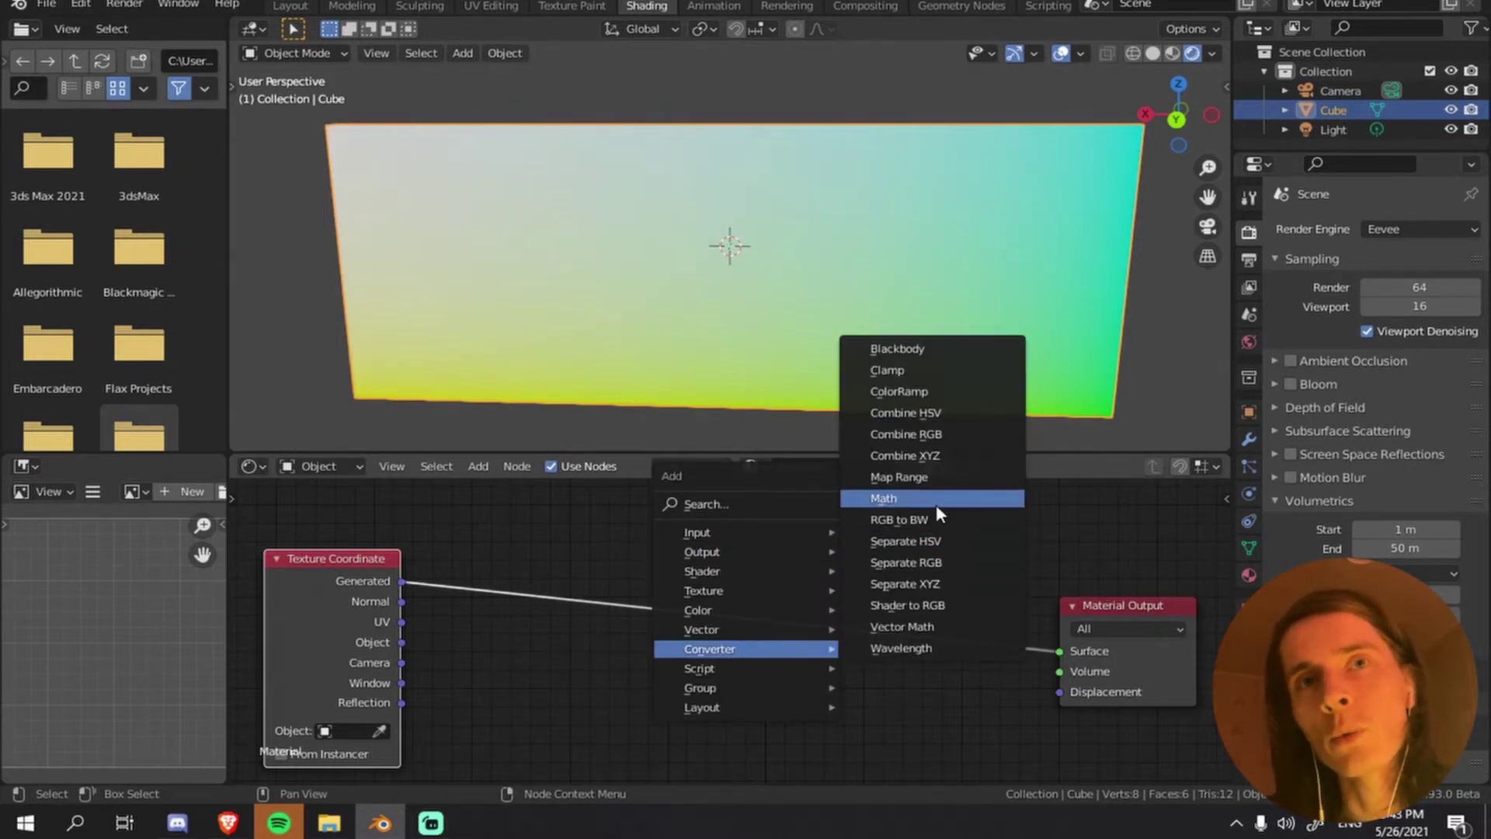
{"action": "left_click", "coordinate": [936, 625]}
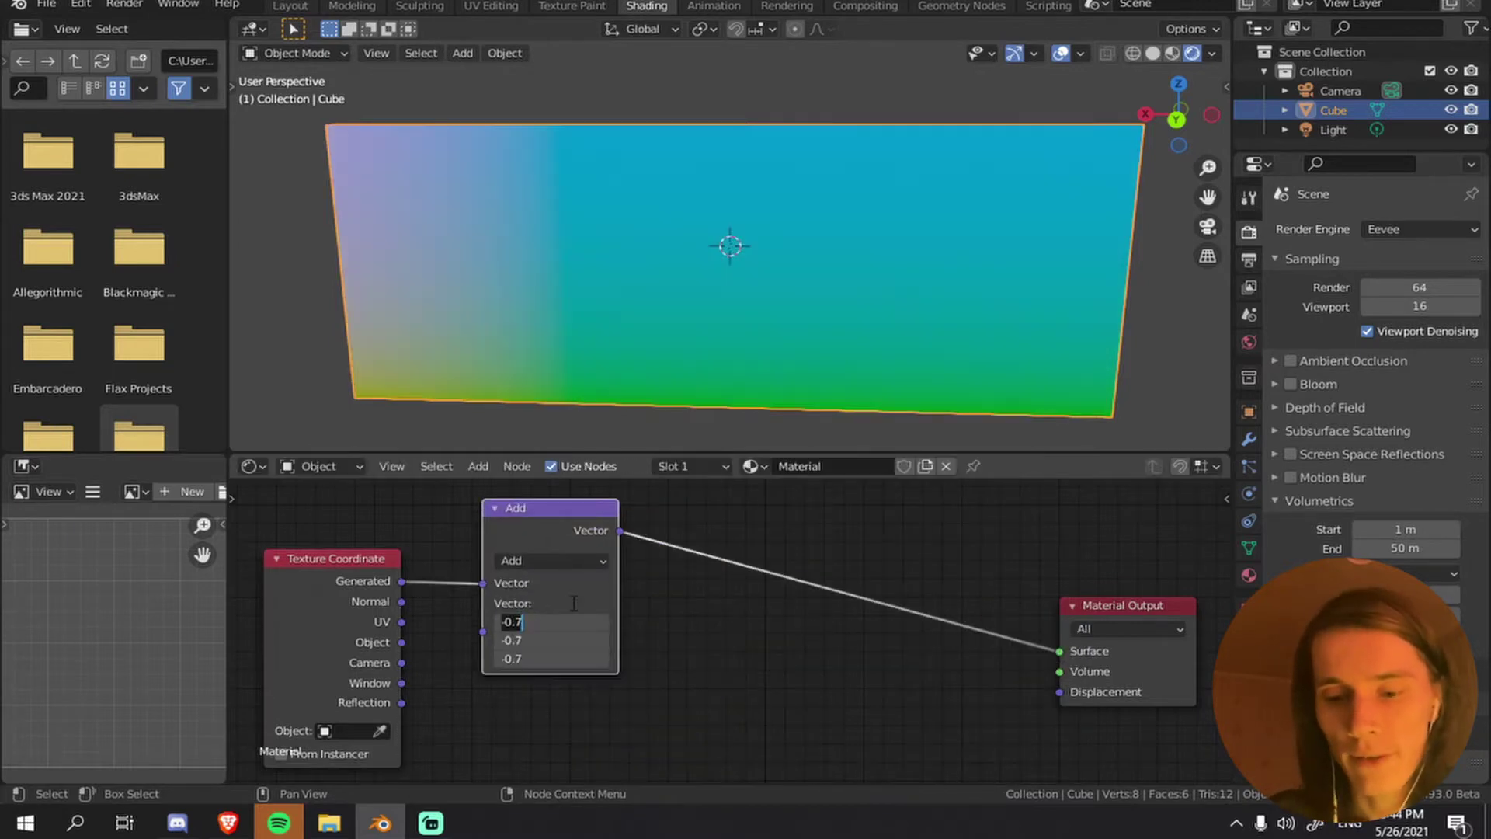
{"action": "type", "text": "-0.5"}
{"action": "key", "text": "Return"}
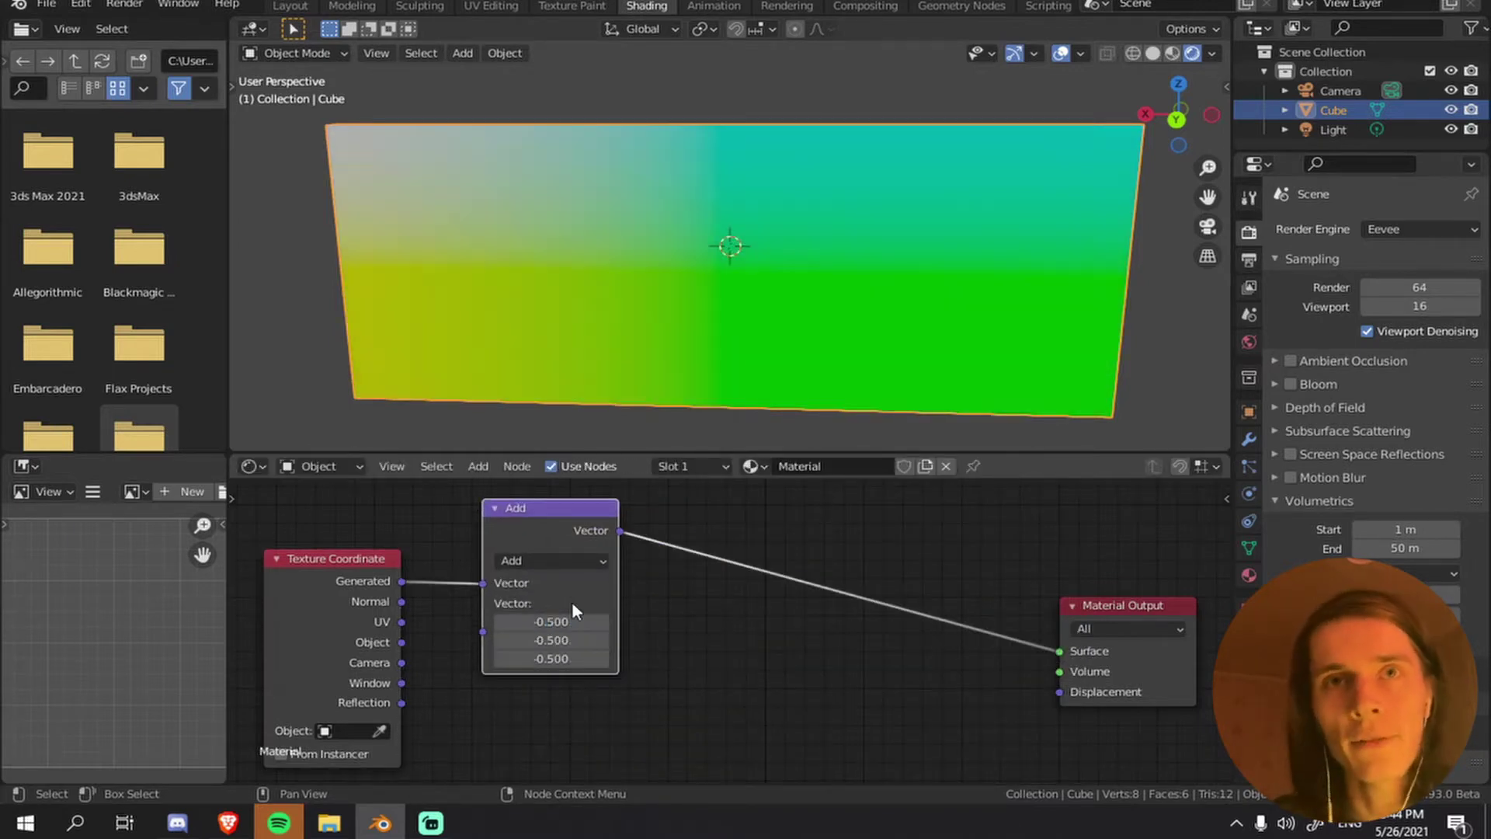
- Duplicate the Add node onto the link before Material Output, change the copy to Multiply and set all three values to 2
{"action": "key", "text": "shift+d"}
{"action": "left_click", "coordinate": [755, 556]}
{"action": "left_click", "coordinate": [755, 557]}
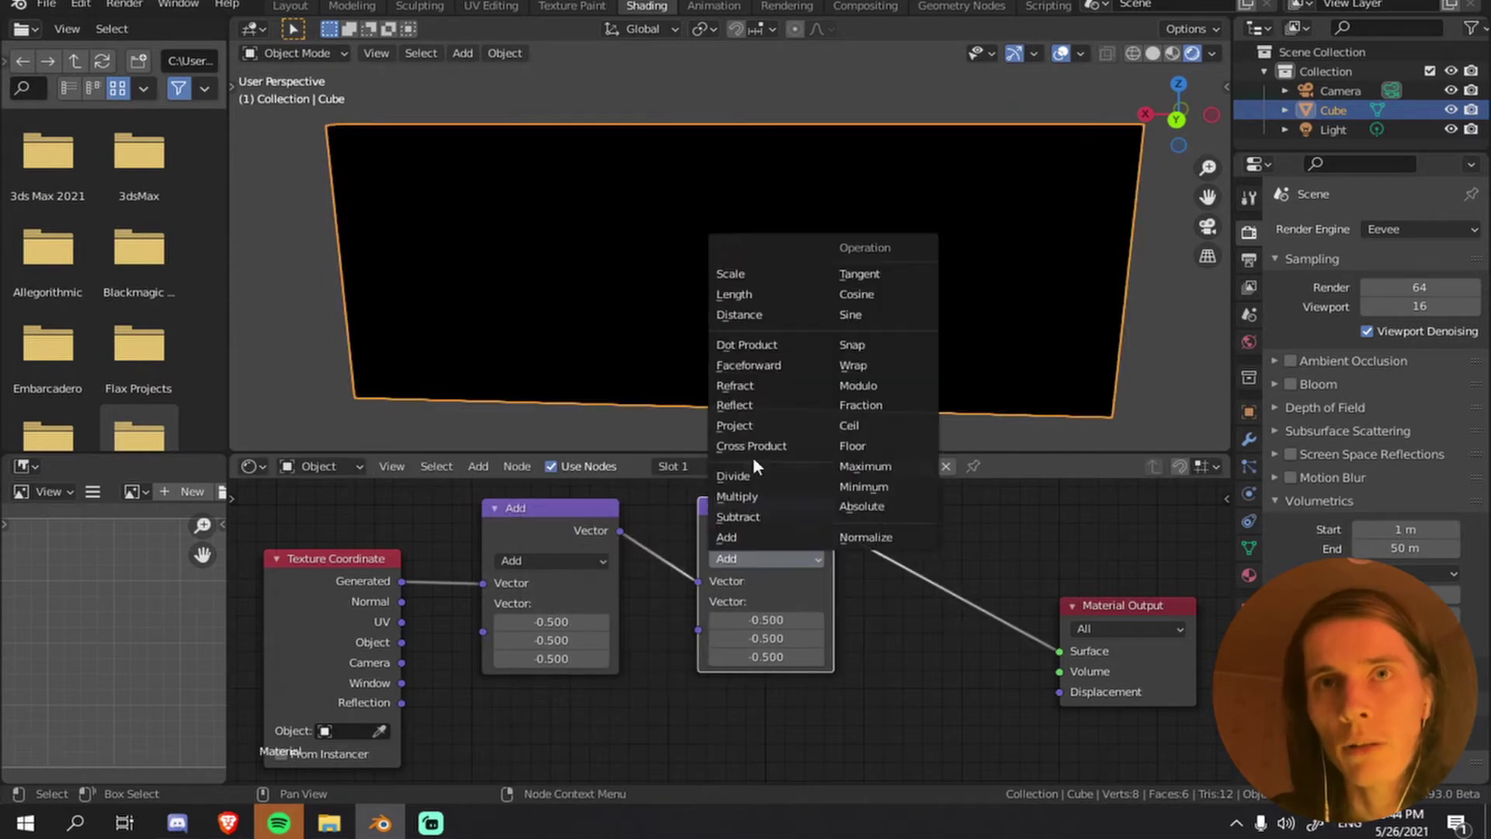
{"action": "left_click", "coordinate": [749, 497]}
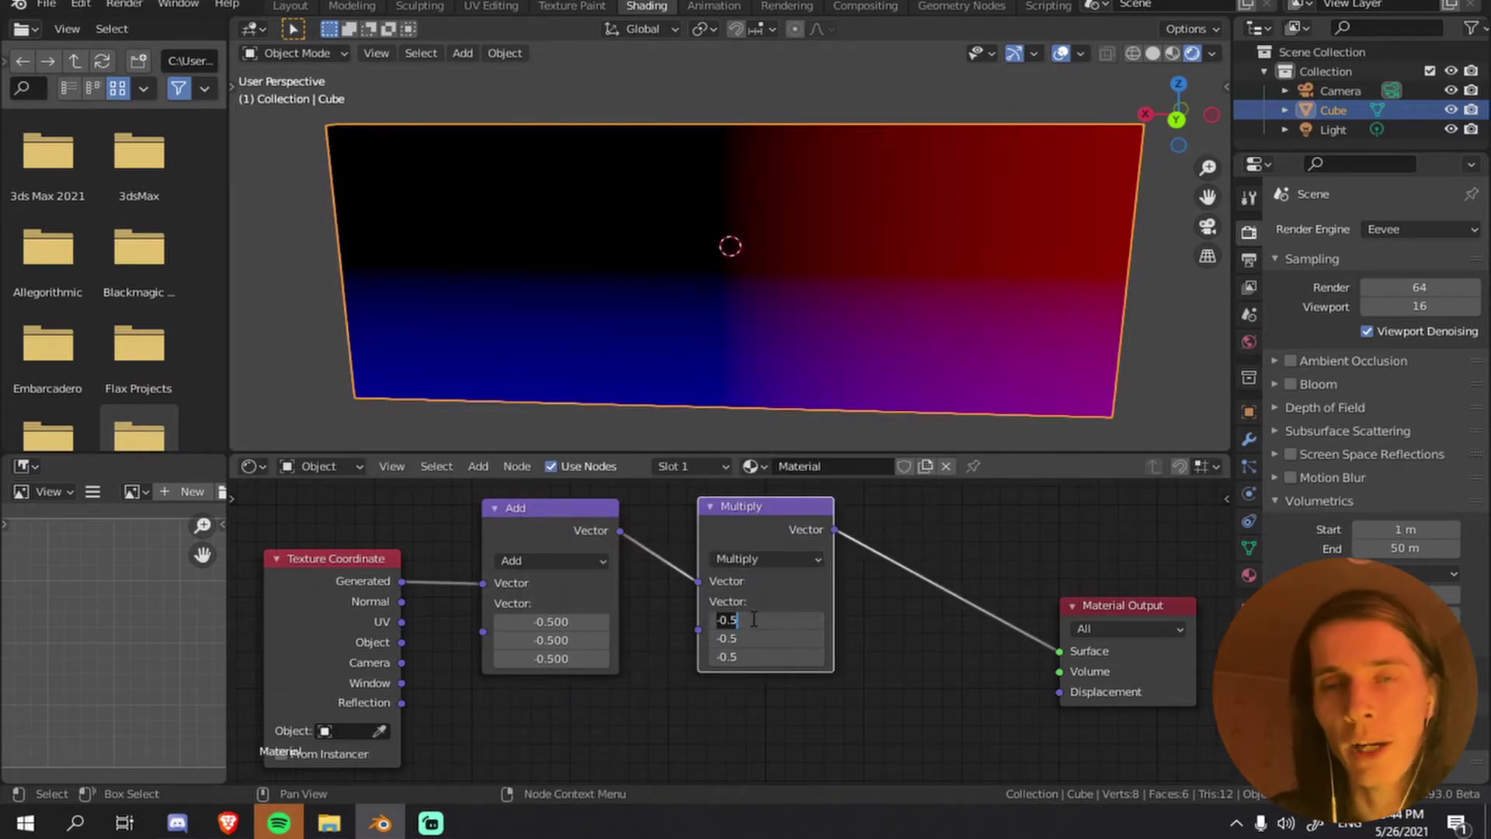
{"action": "key", "text": "Return"}
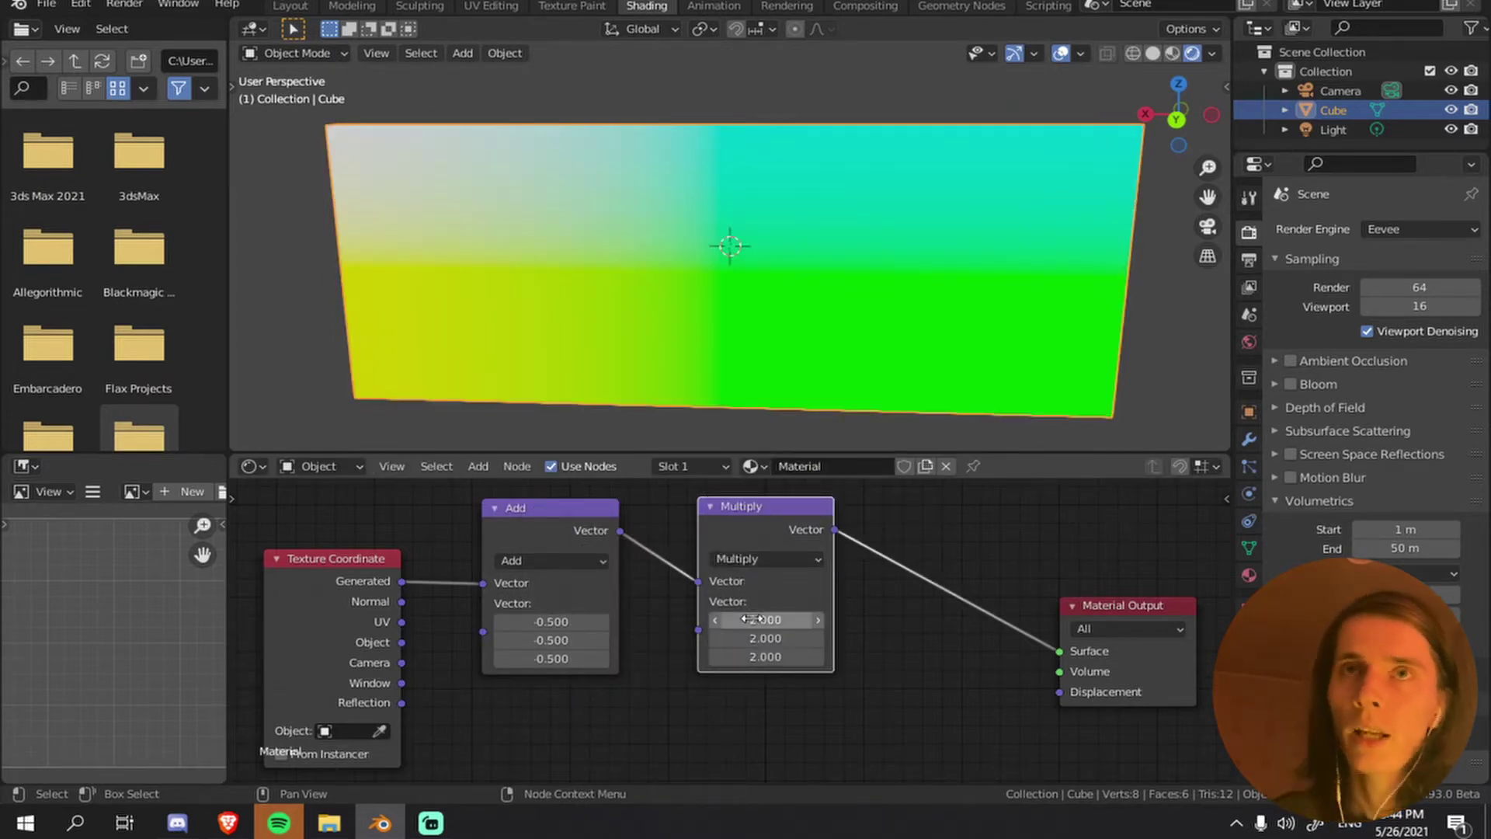
- Compare the Object coordinates with the Multiply output by connecting each to Surface and inspecting the box's colours from several sides
{"action": "left_click_drag", "start_coordinate": [402, 642], "coordinate": [1060, 651]}
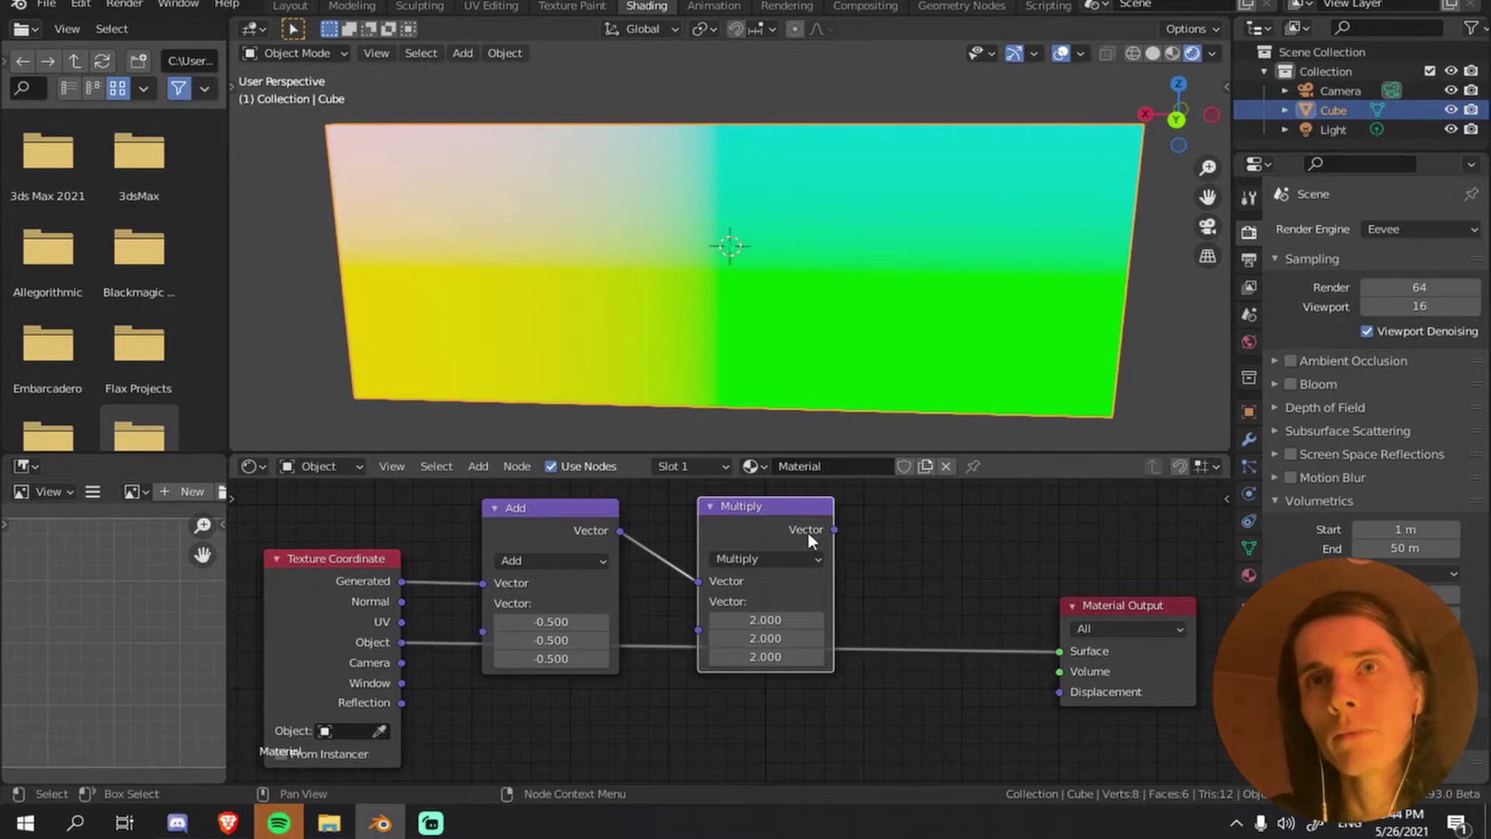
{"action": "left_click_drag", "start_coordinate": [834, 529], "coordinate": [1059, 651]}
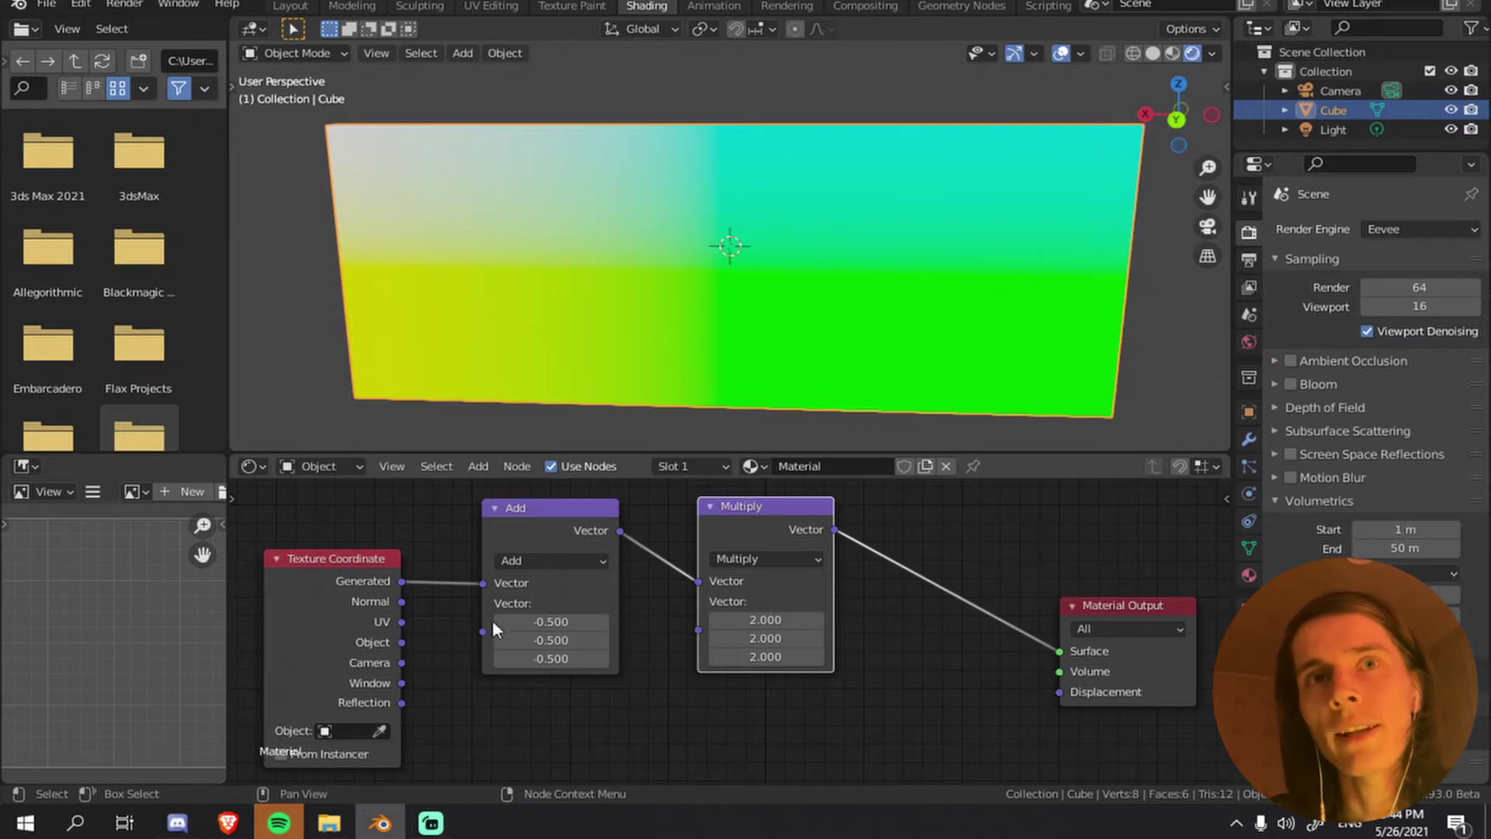
{"action": "left_click_drag", "start_coordinate": [405, 647], "coordinate": [1060, 651]}
{"action": "middle_click_drag", "start_coordinate": [733, 247], "coordinate": [795, 268]}
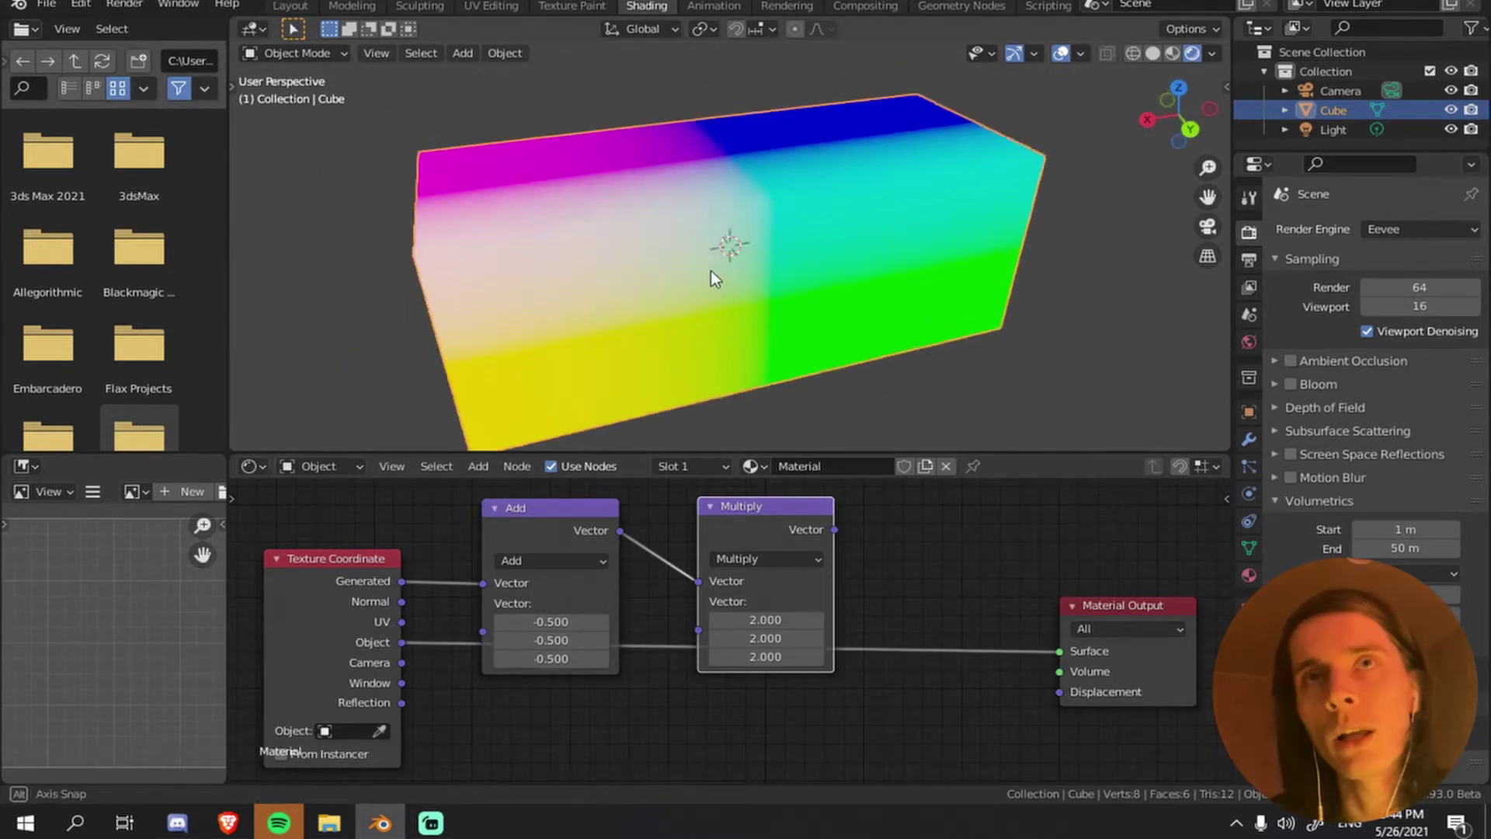
{"action": "middle_click_drag", "start_coordinate": [686, 310], "coordinate": [802, 255]}
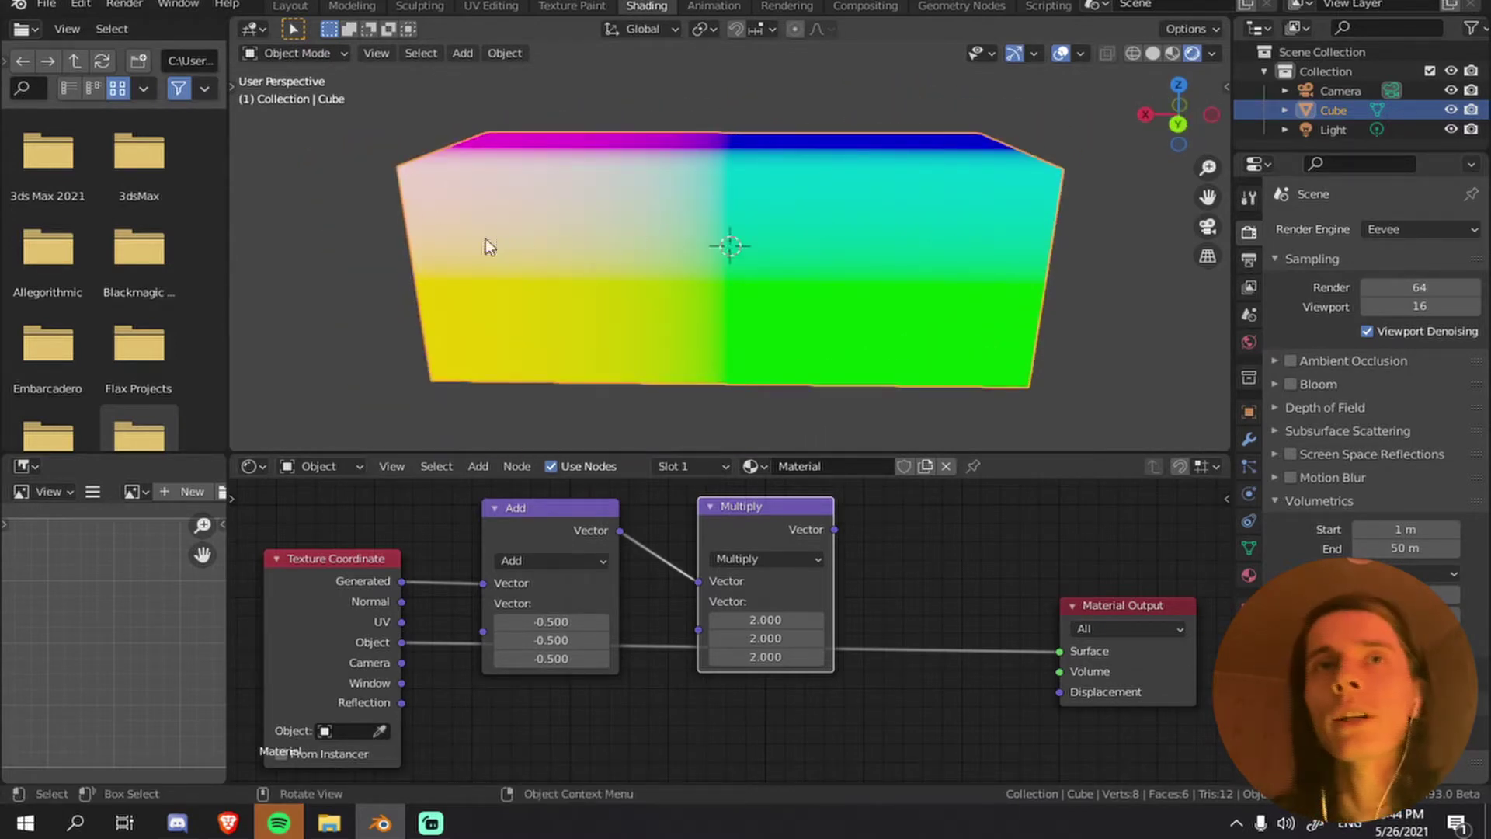
{"action": "scroll", "coordinate": [804, 268], "scroll_direction": "up", "scroll_amount": 1}
{"action": "middle_click_drag", "start_coordinate": [804, 269], "coordinate": [819, 262]}
{"action": "middle_click_drag", "start_coordinate": [1067, 274], "coordinate": [817, 249]}
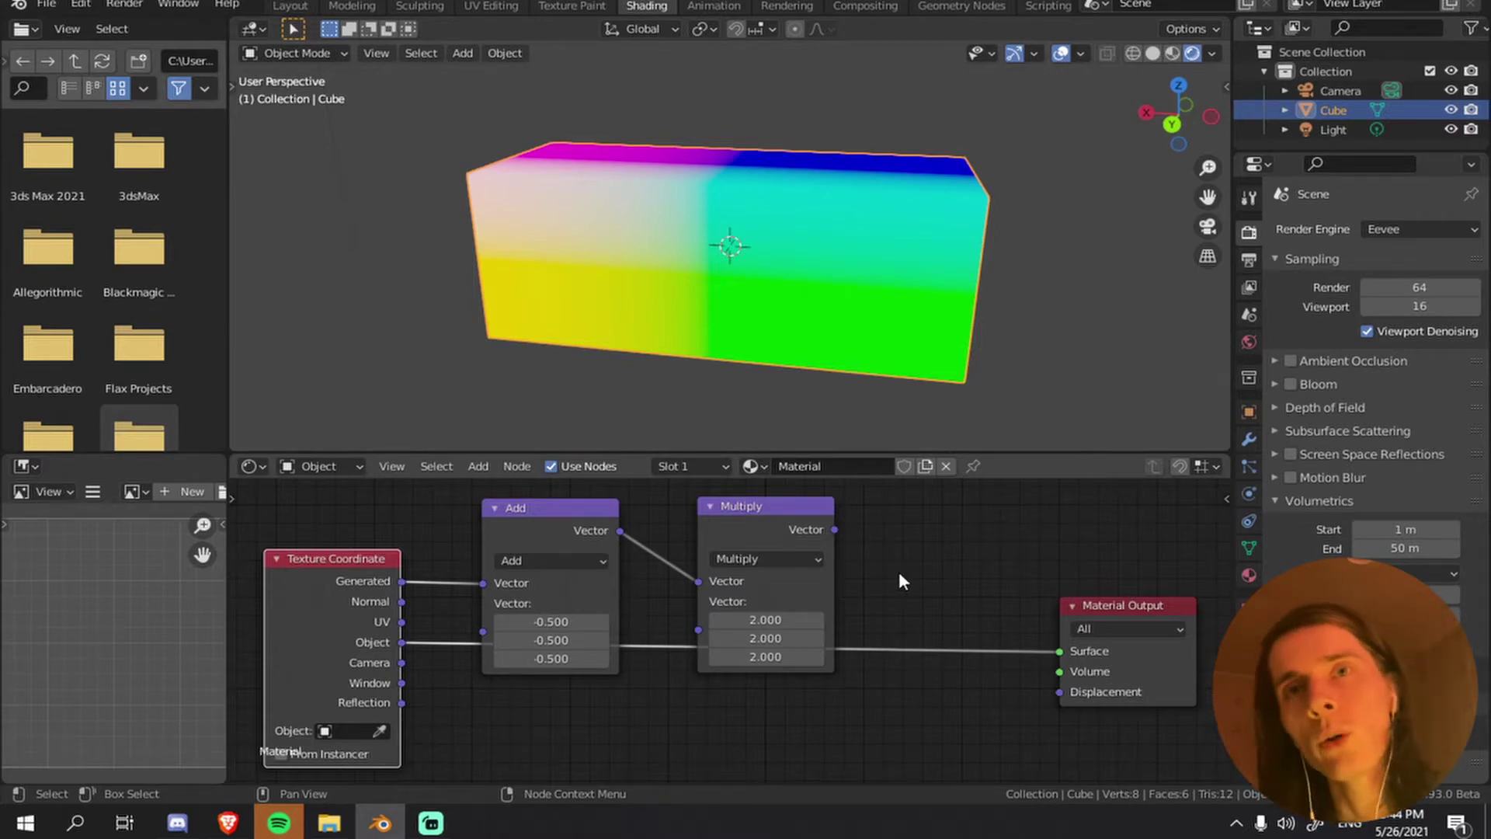
- Move the Material Output node further away from the Multiply node to make room for new nodes
{"action": "scroll", "coordinate": [898, 575], "scroll_direction": "down", "scroll_amount": 1}
{"action": "left_click_drag", "start_coordinate": [859, 589], "coordinate": [864, 591]}
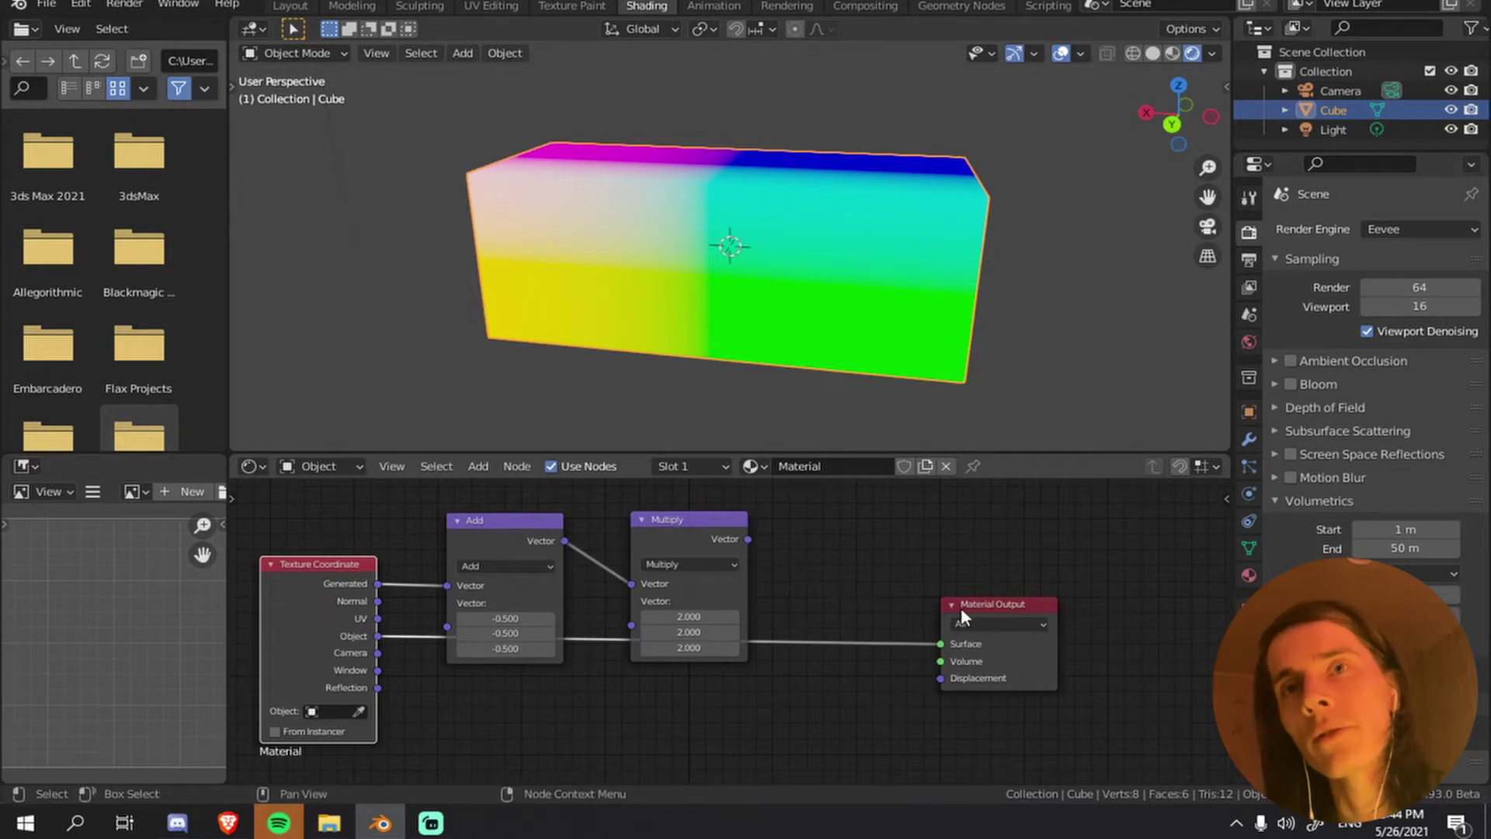
{"action": "left_click_drag", "start_coordinate": [962, 607], "coordinate": [1123, 546]}
{"action": "scroll", "coordinate": [906, 553], "scroll_direction": "down", "scroll_amount": 1}
{"action": "middle_click_drag", "start_coordinate": [906, 554], "coordinate": [841, 565]}
- Add a Spherical Gradient Texture node fed by the Multiply vector and connect its Color to the Material Output's Volume
{"action": "key", "text": "shift+a"}
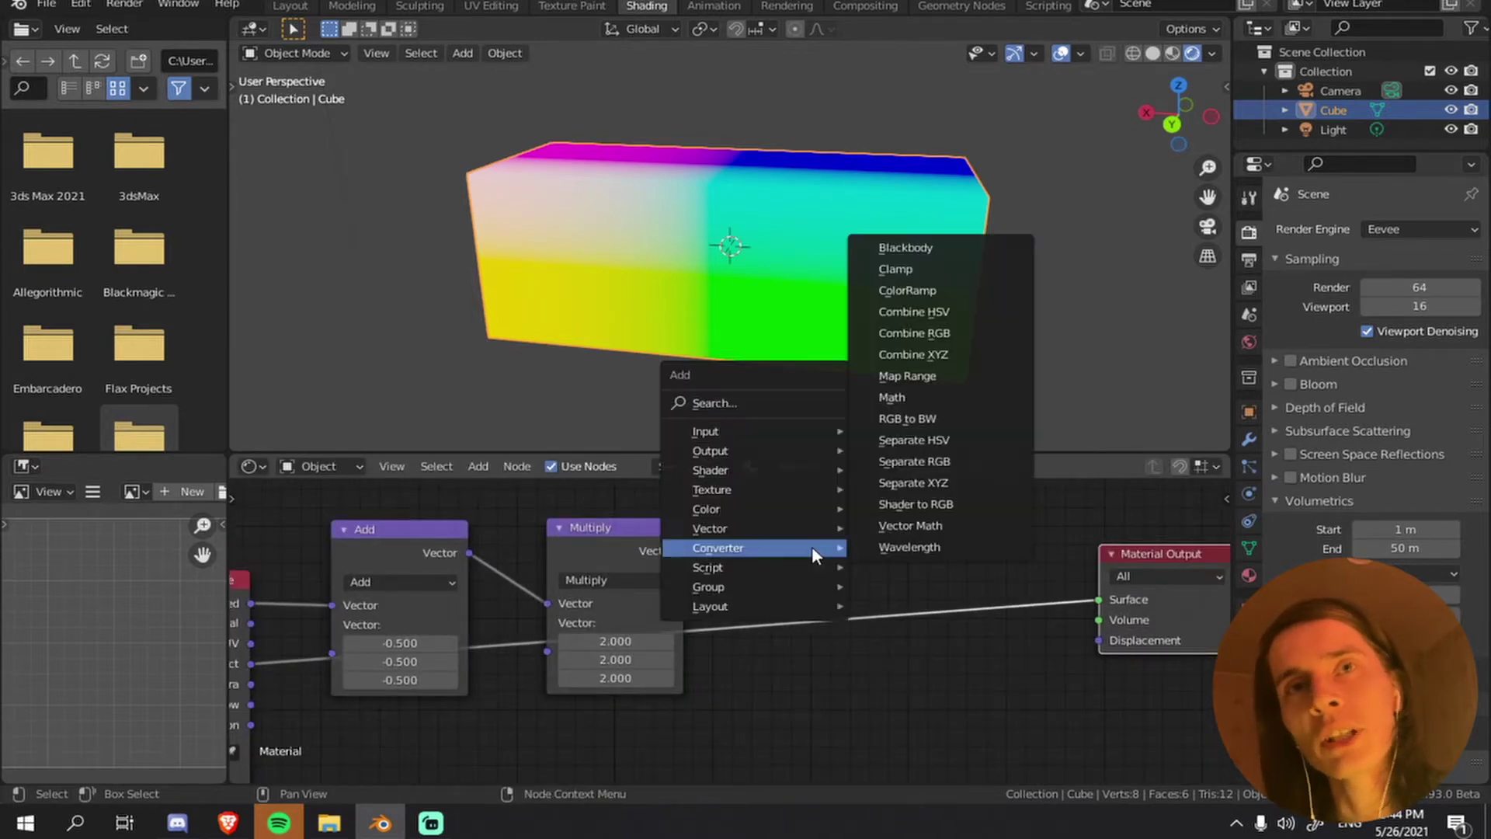
{"action": "mouse_move", "coordinate": [777, 489]}
{"action": "left_click", "coordinate": [922, 275]}
{"action": "left_click", "coordinate": [901, 652]}
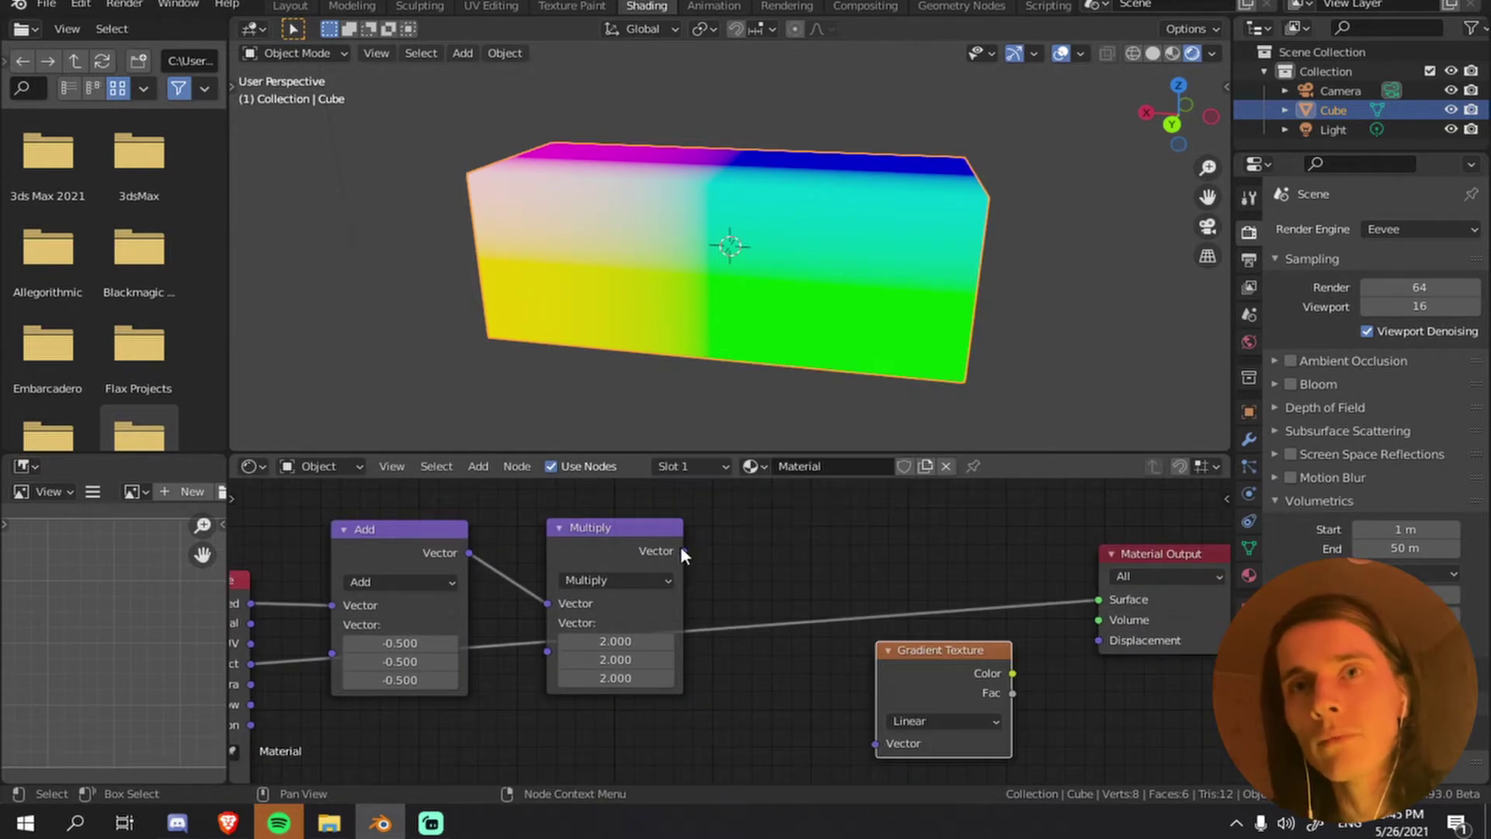
{"action": "left_click_drag", "start_coordinate": [683, 551], "coordinate": [875, 743]}
{"action": "left_click", "coordinate": [943, 720]}
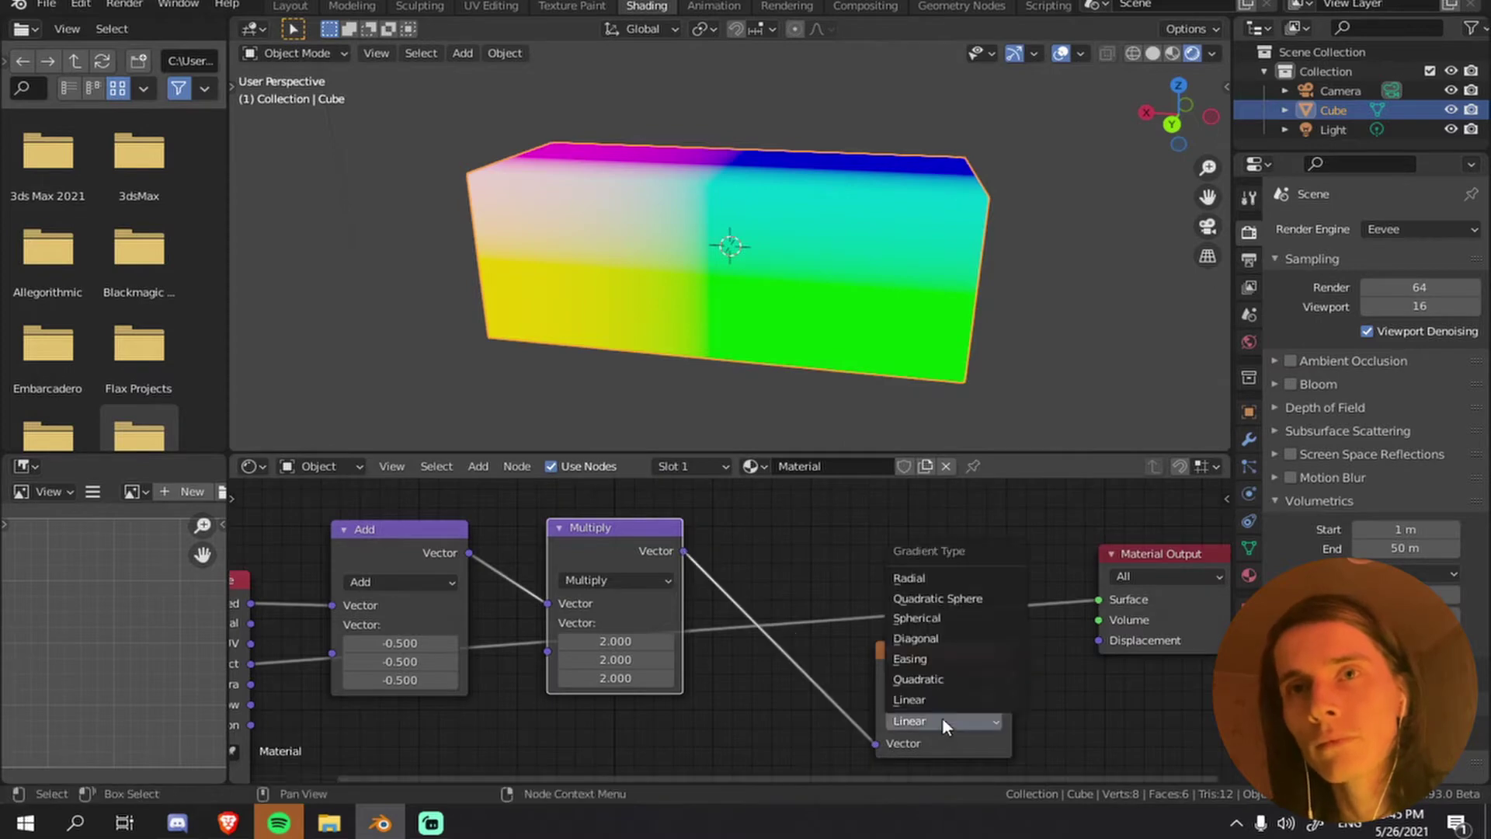
{"action": "left_click", "coordinate": [936, 618]}
{"action": "left_click_drag", "start_coordinate": [1013, 673], "coordinate": [935, 536]}
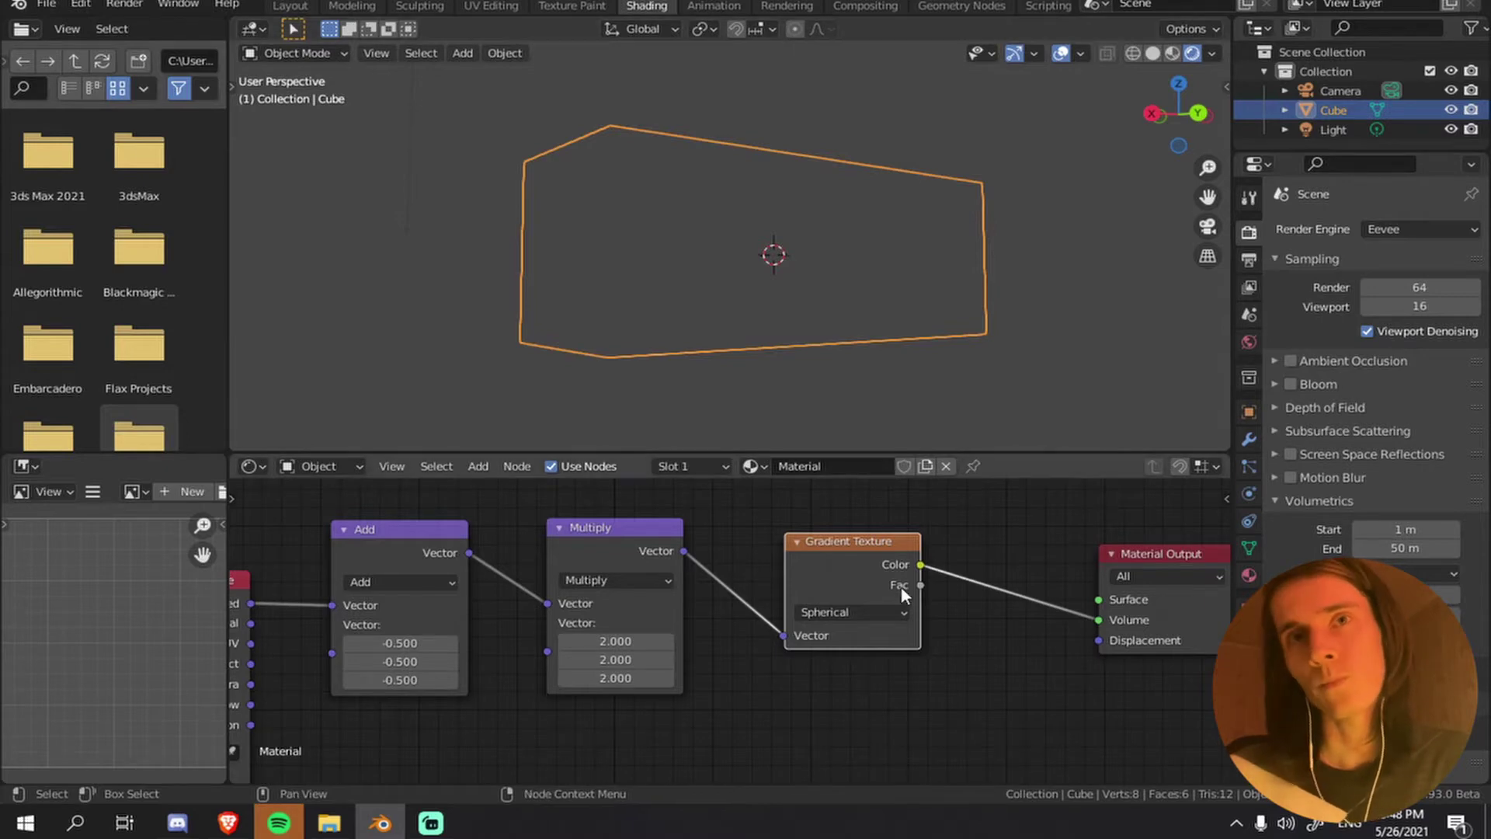
- Move the Material Output node further out and insert a Volume Scatter node on the link from the Gradient Texture to Volume
{"action": "middle_click_drag", "start_coordinate": [1103, 548], "coordinate": [918, 516]}
{"action": "left_click_drag", "start_coordinate": [975, 516], "coordinate": [1150, 485]}
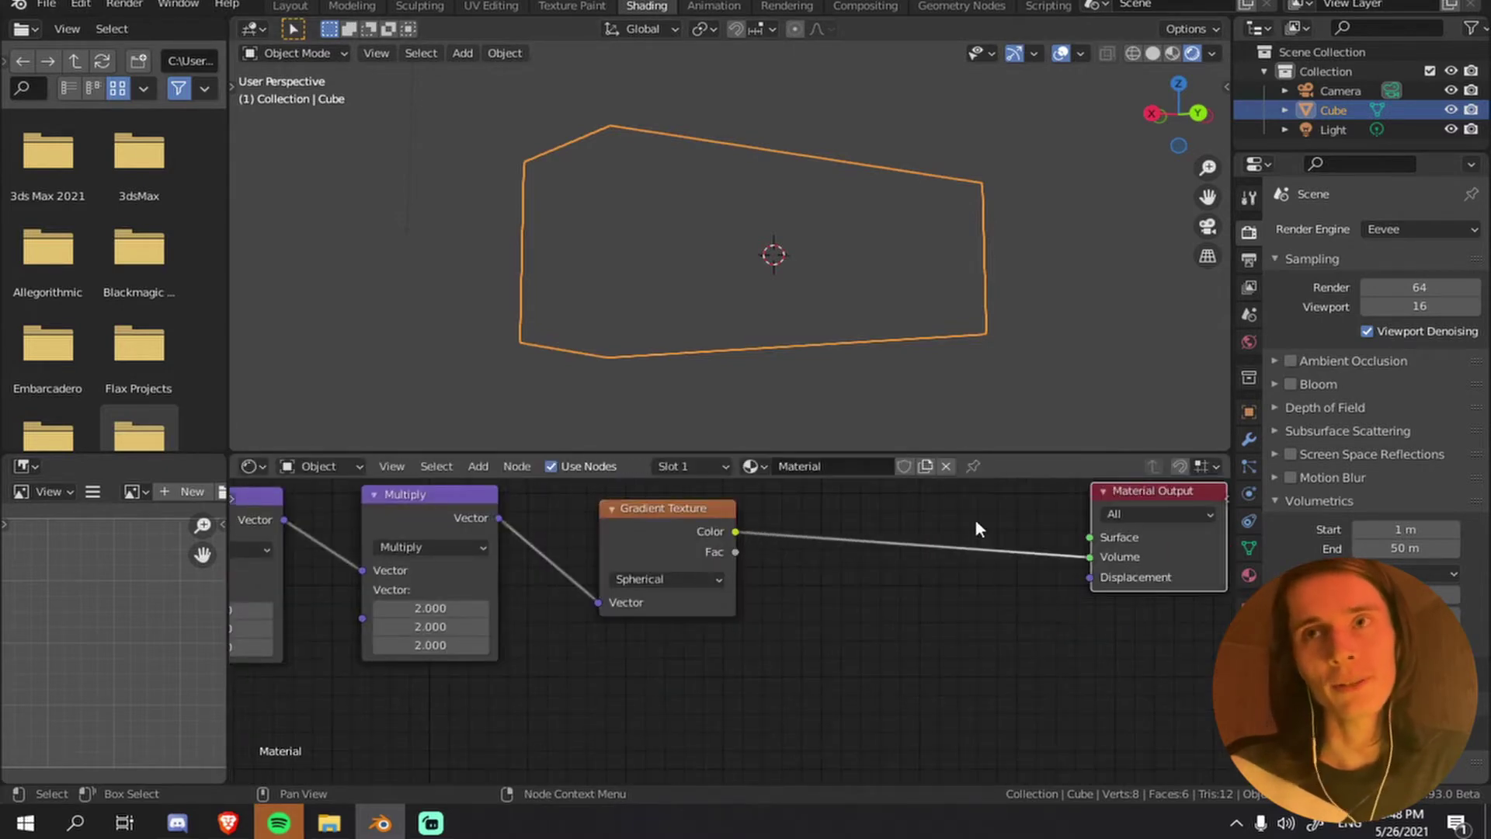
{"action": "scroll", "coordinate": [704, 551], "scroll_direction": "down", "scroll_amount": 1}
{"action": "middle_click_drag", "start_coordinate": [905, 517], "coordinate": [778, 553]}
{"action": "scroll", "coordinate": [704, 553], "scroll_direction": "up", "scroll_amount": 4}
{"action": "key", "text": "shift+a"}
{"action": "mouse_move", "coordinate": [760, 534]}
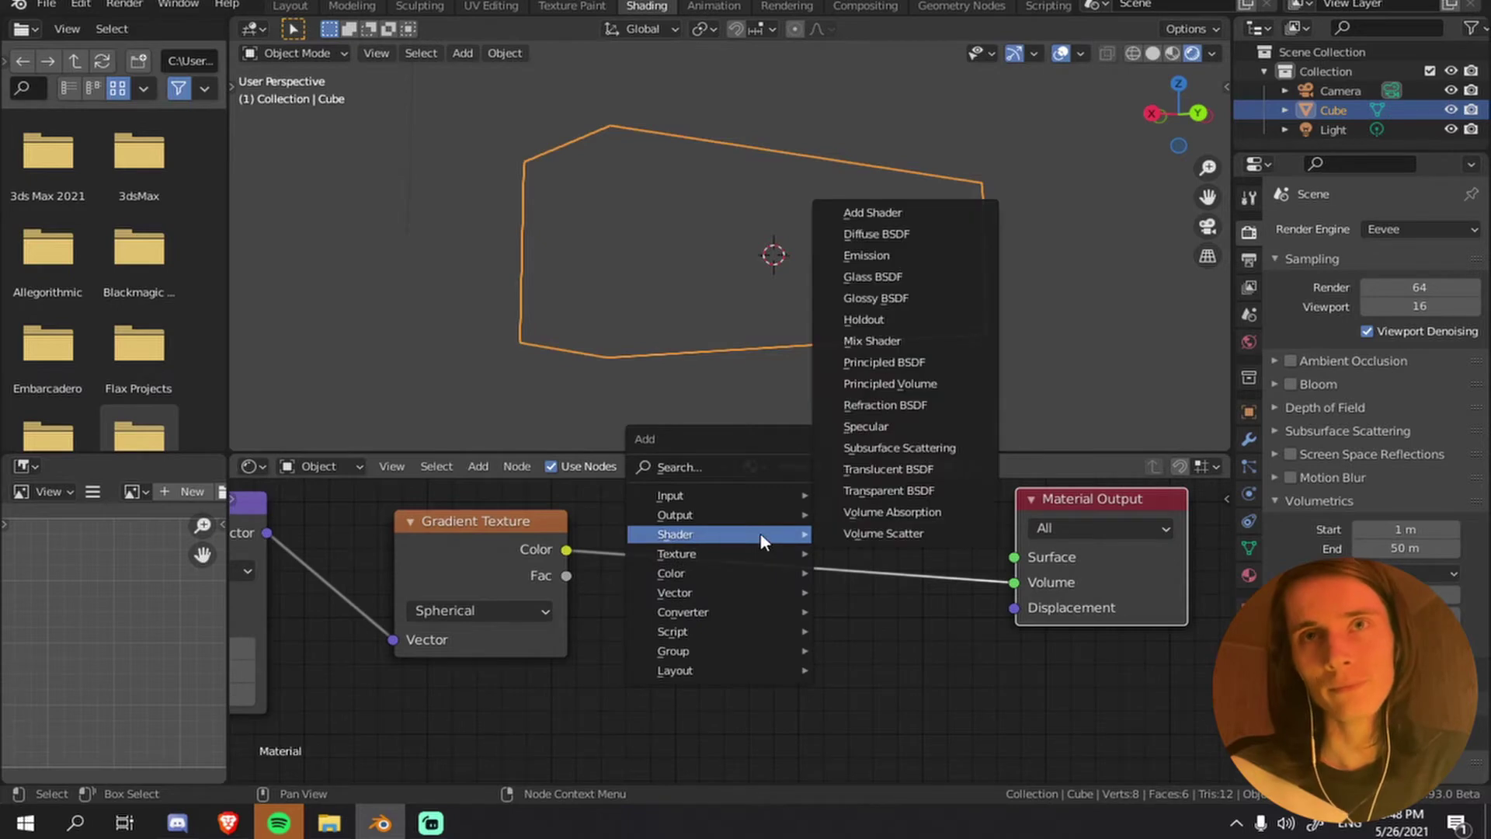
{"action": "left_click", "coordinate": [881, 533]}
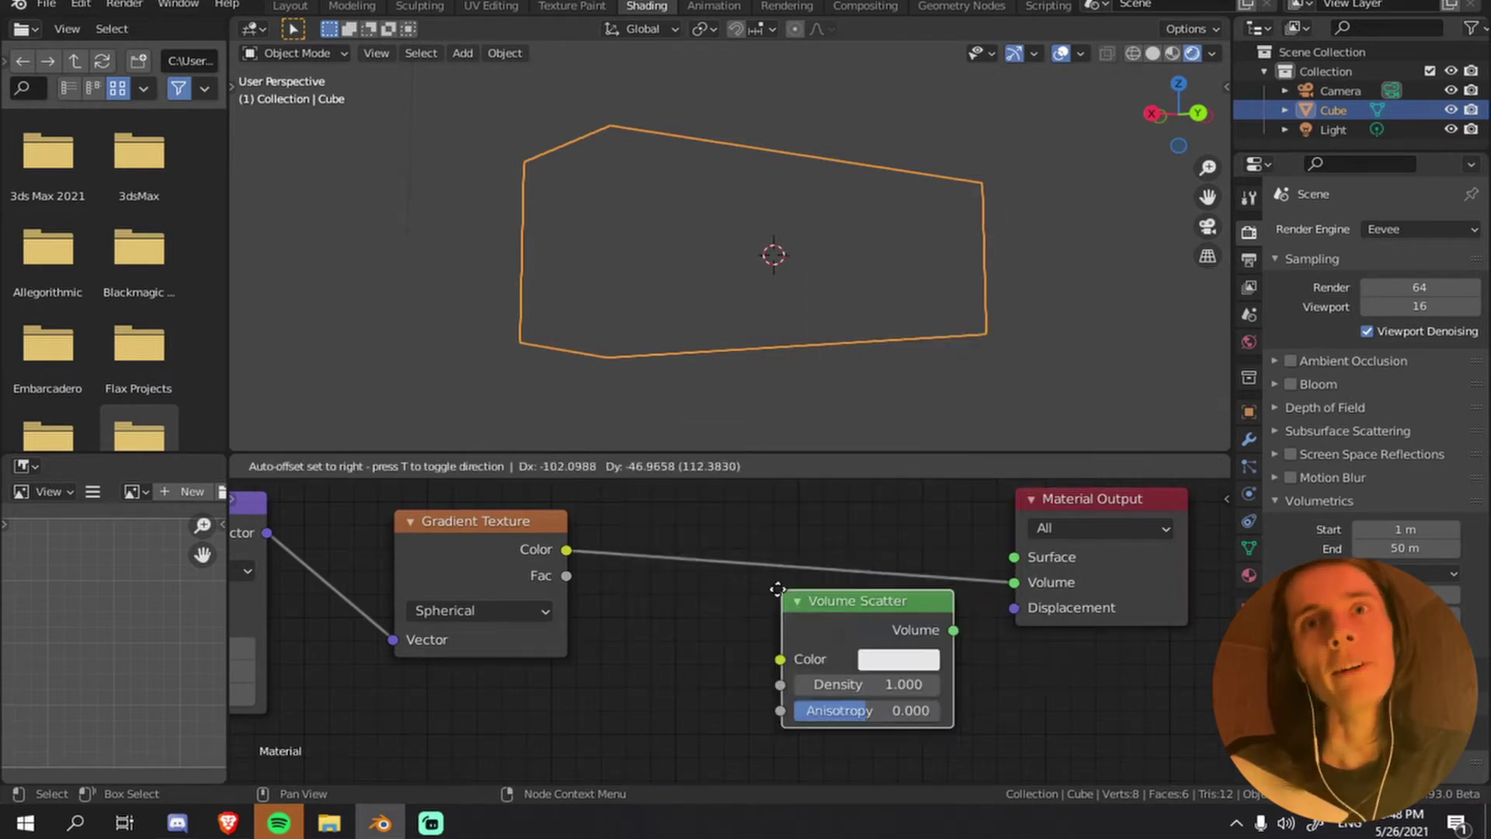
{"action": "left_click", "coordinate": [748, 526]}
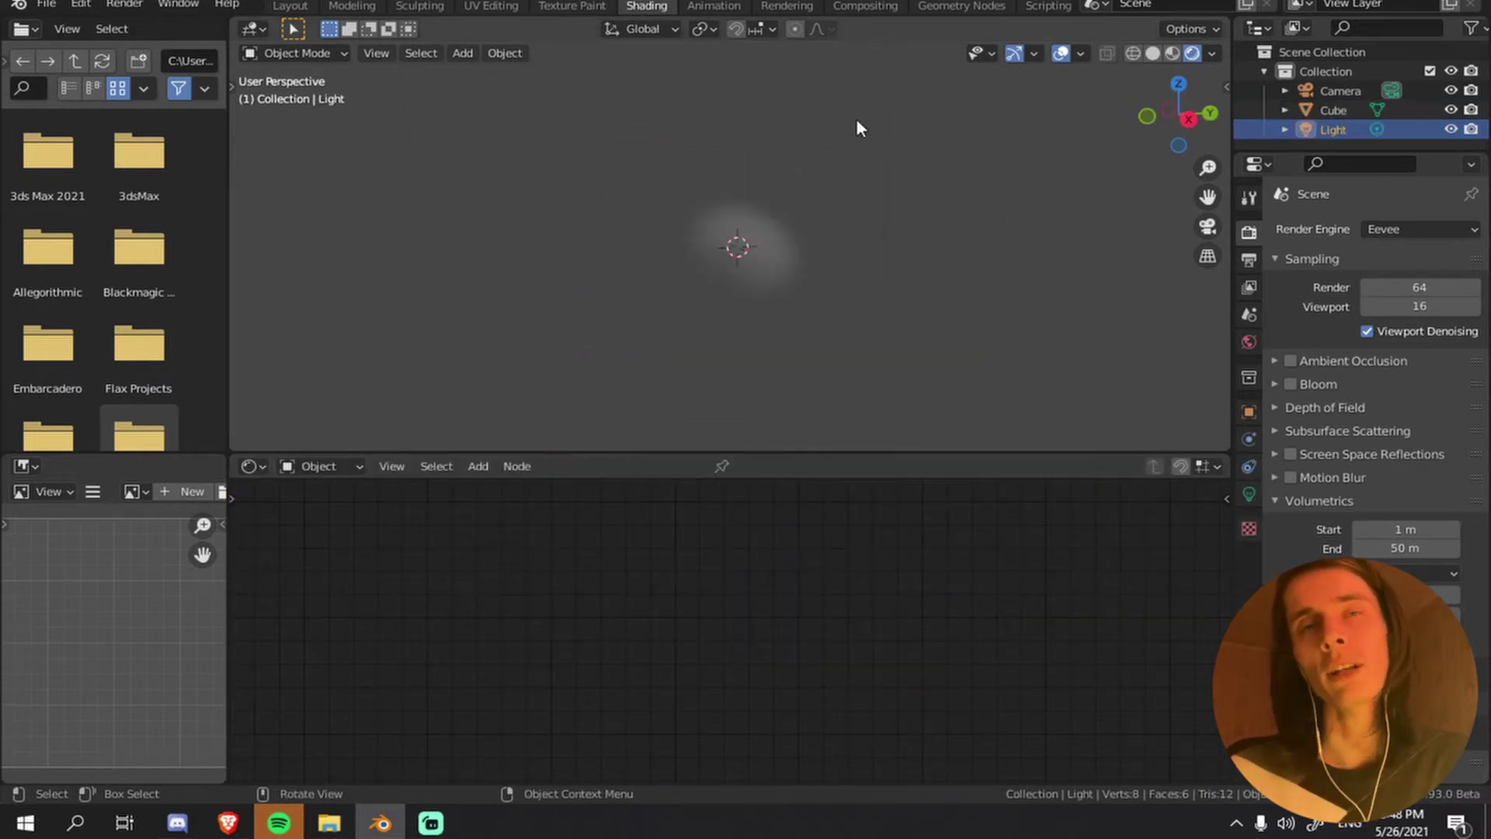
- Move the light close to the cloud volume, slightly above it and to one side
{"action": "middle_click_drag", "start_coordinate": [851, 121], "coordinate": [834, 211], "text": "shift"}
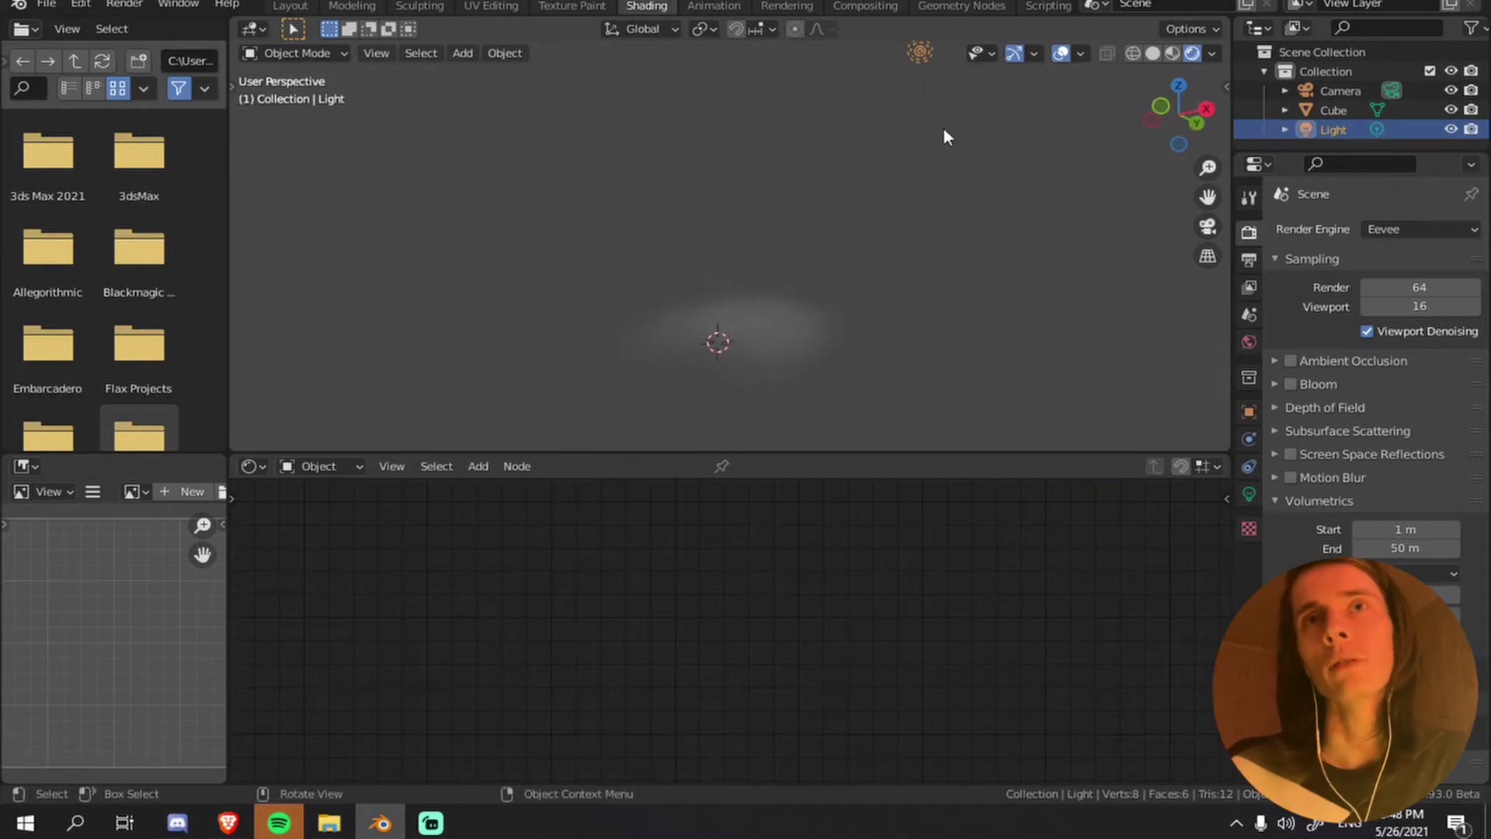
{"action": "key", "text": "g"}
{"action": "left_click", "coordinate": [838, 234]}
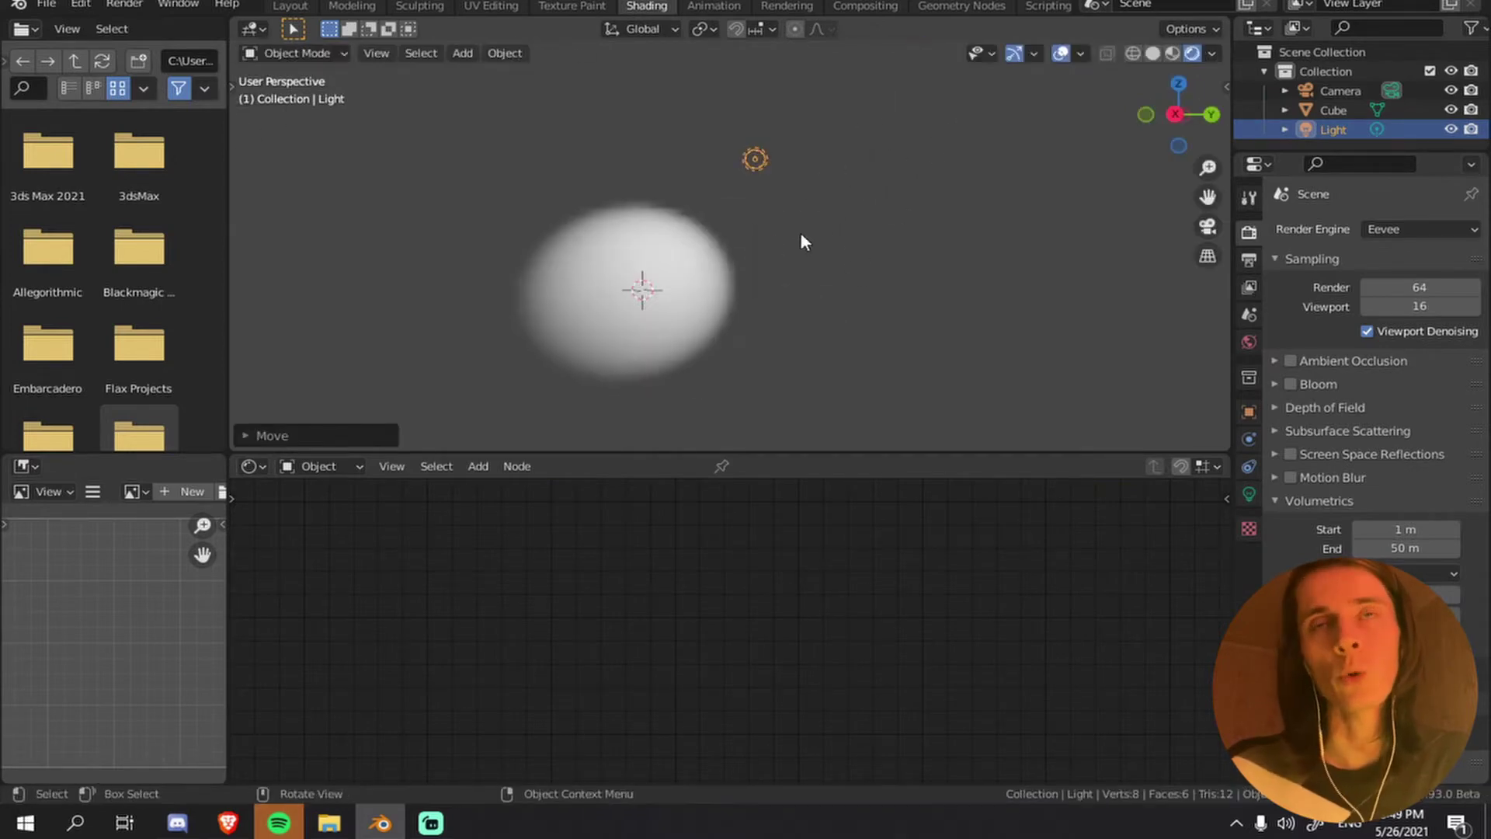
{"action": "middle_click_drag", "start_coordinate": [800, 231], "coordinate": [837, 209], "text": "shift"}
- Set the light's power to 5000 W and change its type to Area
{"action": "scroll", "coordinate": [838, 210], "scroll_direction": "up", "scroll_amount": 2}
{"action": "left_click", "coordinate": [1249, 494]}
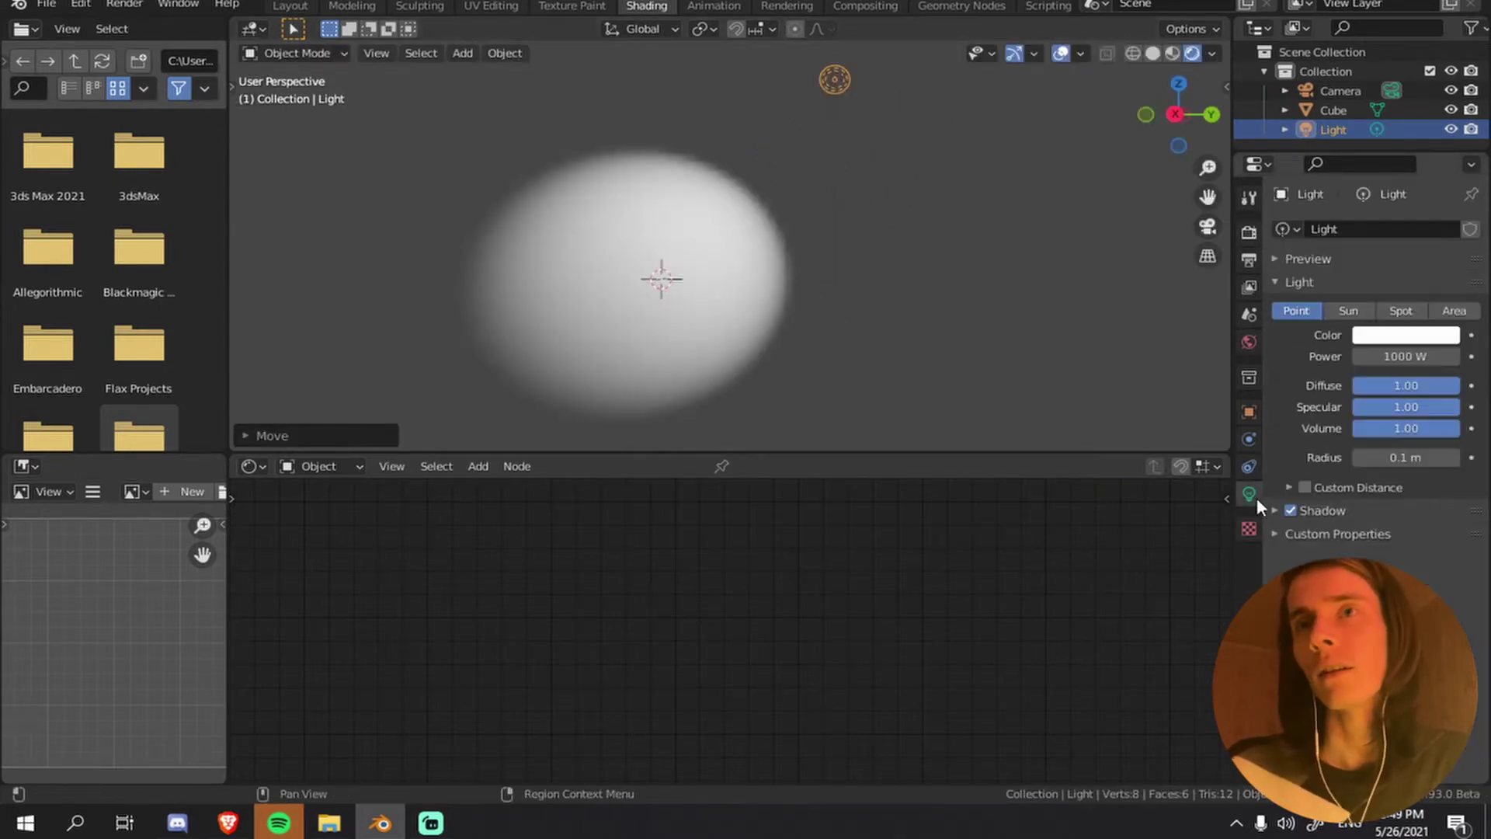
{"action": "left_click_drag", "start_coordinate": [1406, 358], "coordinate": [1412, 360]}
{"action": "left_click", "coordinate": [1411, 358]}
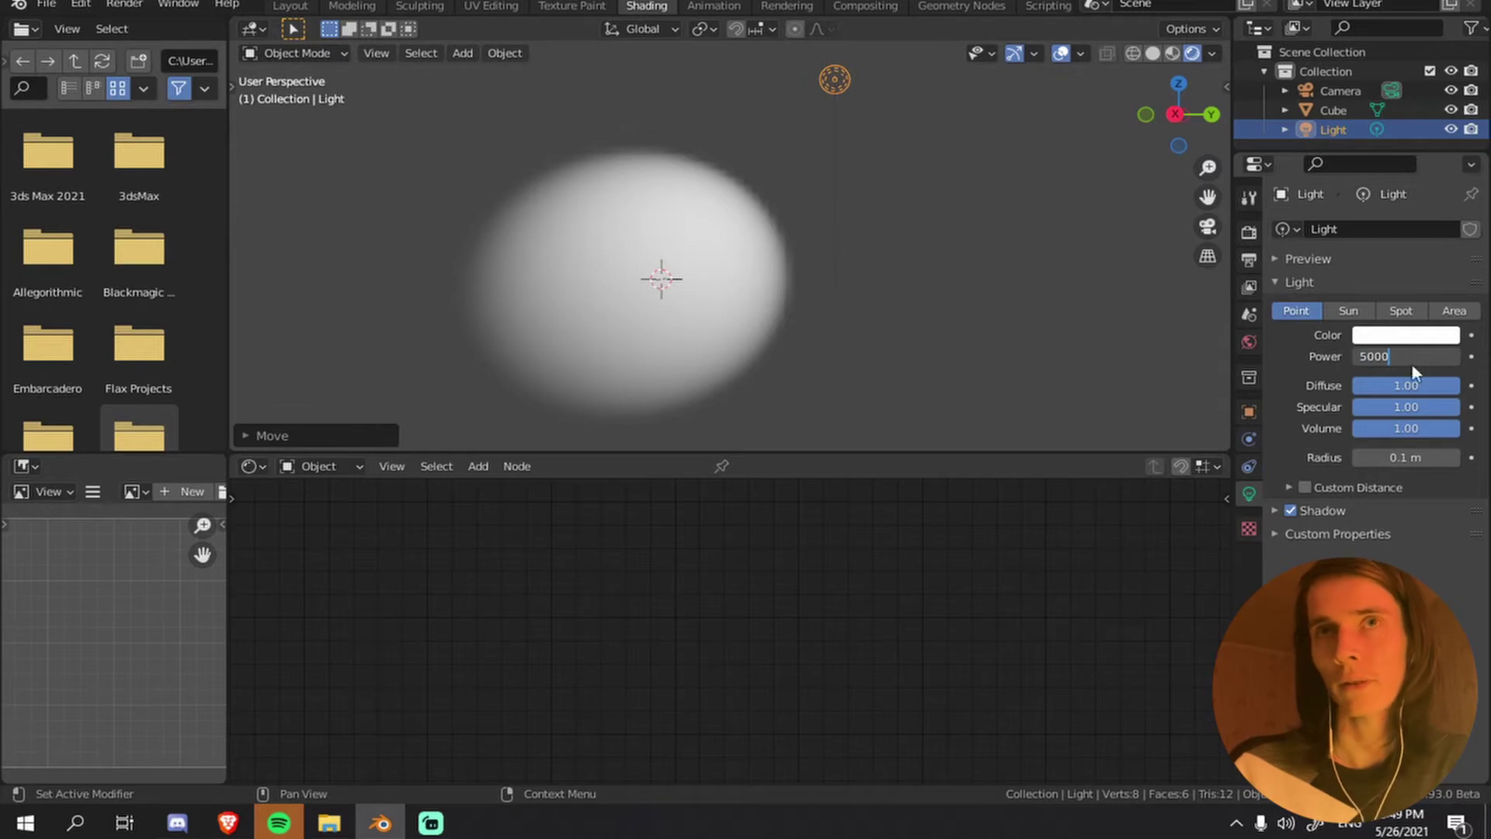
{"action": "key", "text": "Return"}
{"action": "scroll", "coordinate": [784, 227], "scroll_direction": "down", "scroll_amount": 3}
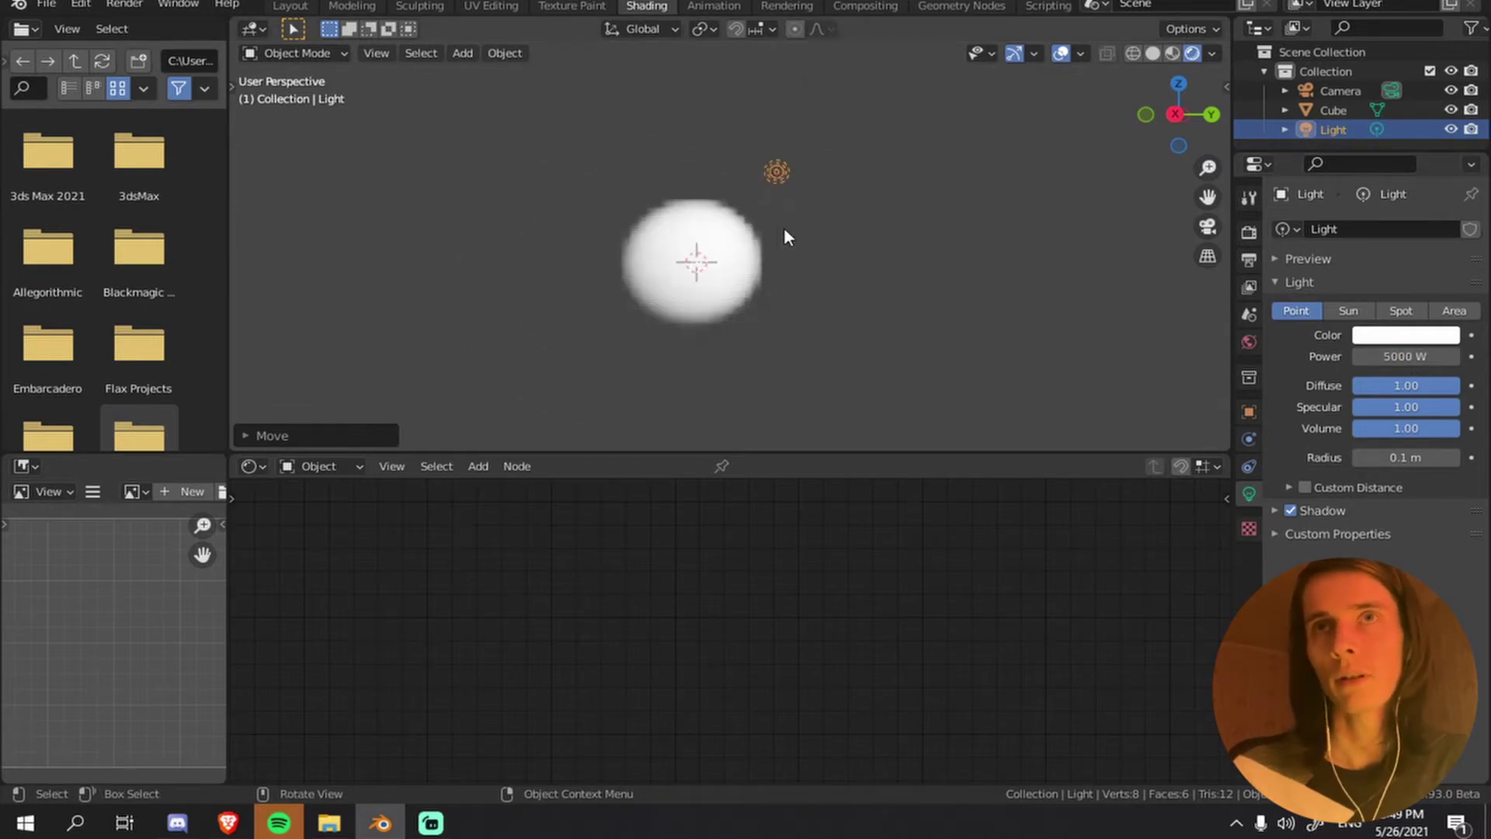
{"action": "left_click", "coordinate": [1446, 310]}
- Rotate the area light so it aims at the centre of the volume and scale it up
{"action": "scroll", "coordinate": [924, 239], "scroll_direction": "up", "scroll_amount": 1}
{"action": "scroll", "coordinate": [922, 236], "scroll_direction": "up", "scroll_amount": 1}
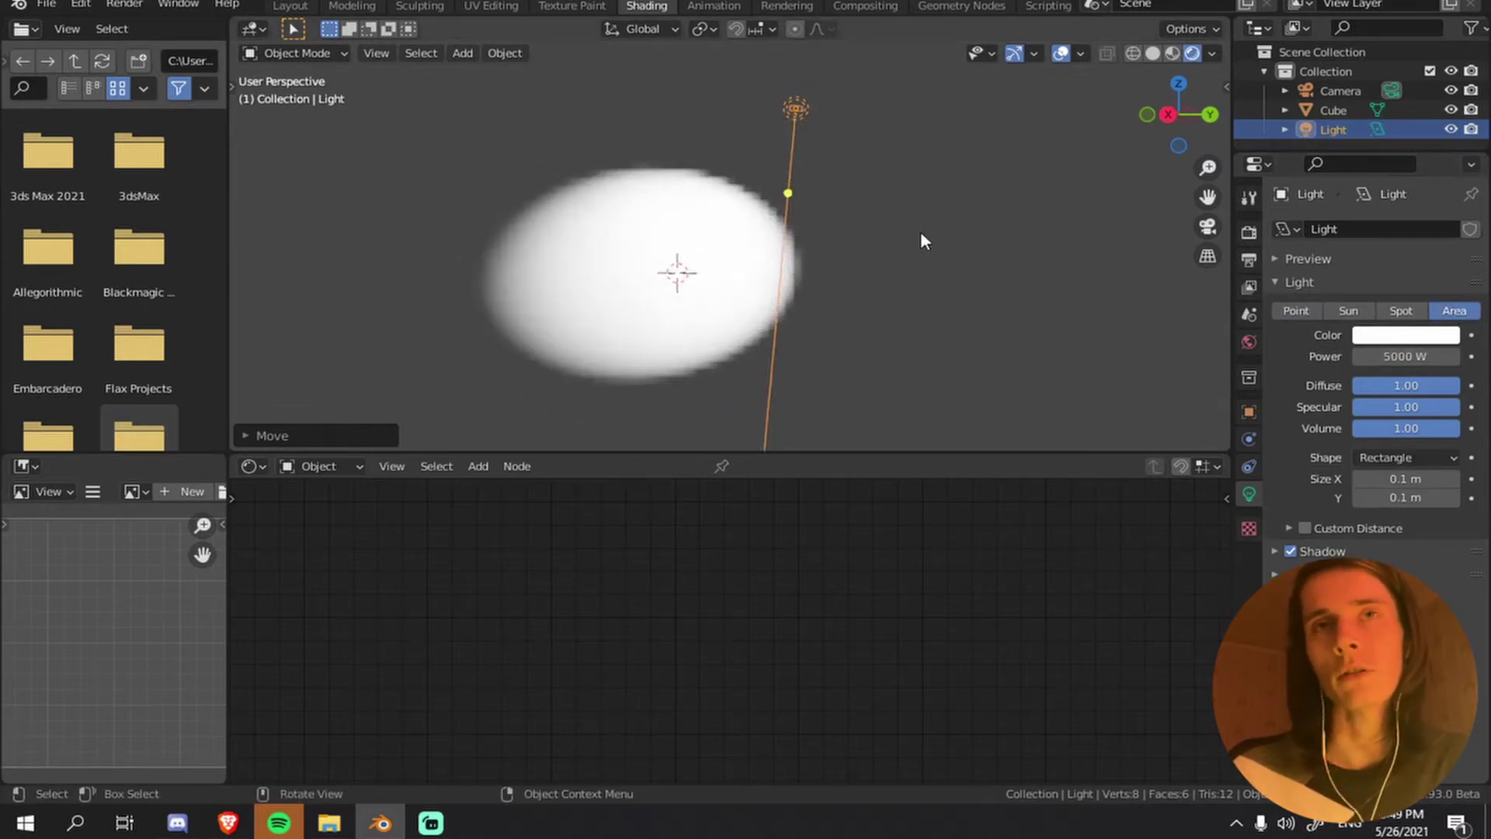
{"action": "key", "text": "r"}
{"action": "left_click", "coordinate": [826, 306]}
{"action": "key", "text": "s"}
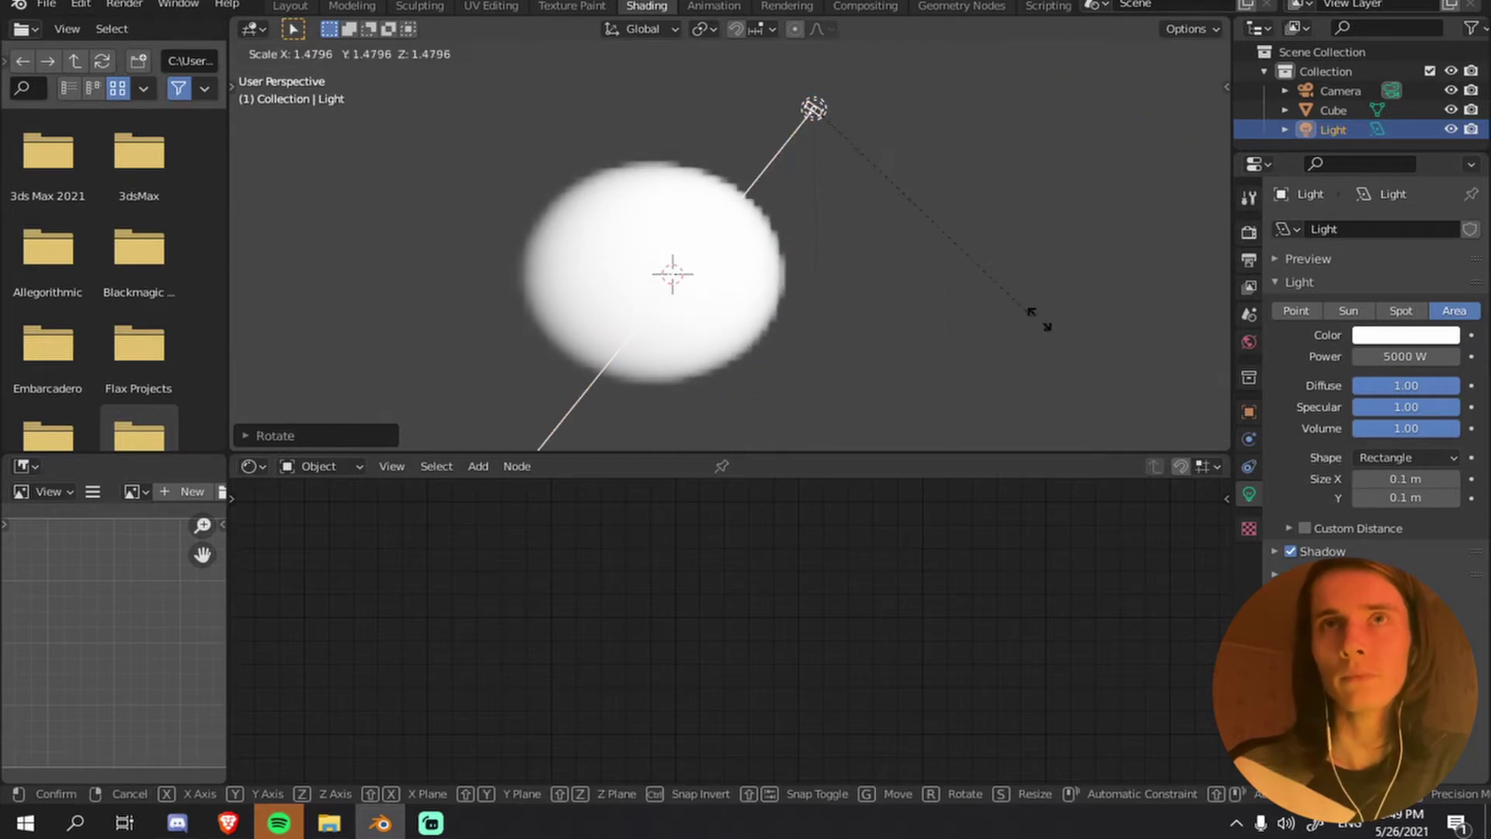
{"action": "left_click", "coordinate": [1084, 175]}
{"action": "key", "text": "s"}
{"action": "left_click", "coordinate": [546, 280]}
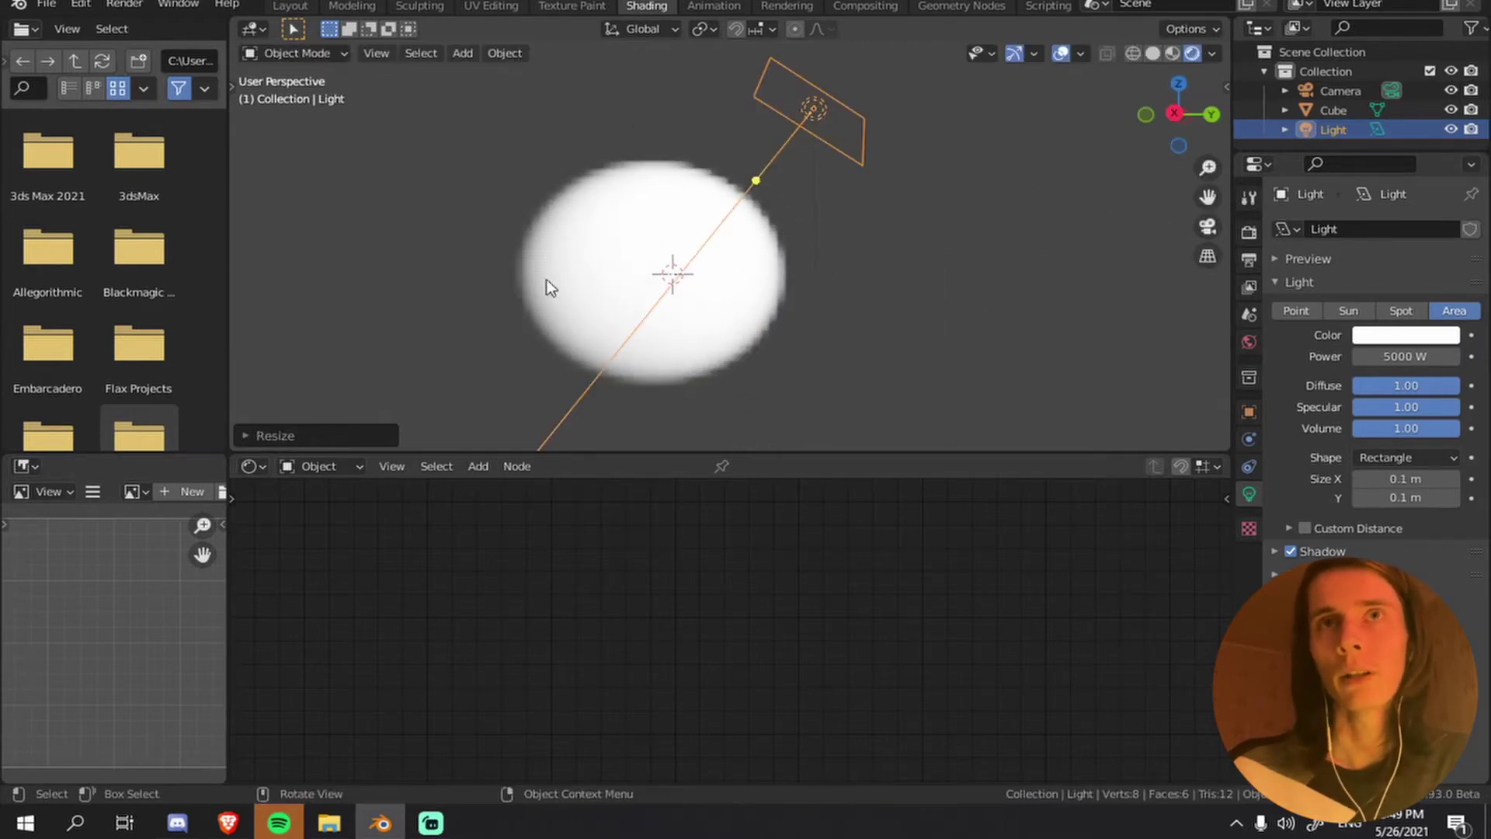
- Move the area light along its local Z axis, further away from the volume
{"action": "key", "text": "g"}
{"action": "key", "text": "z"}
{"action": "key", "text": "z"}
{"action": "left_click", "coordinate": [941, 359]}
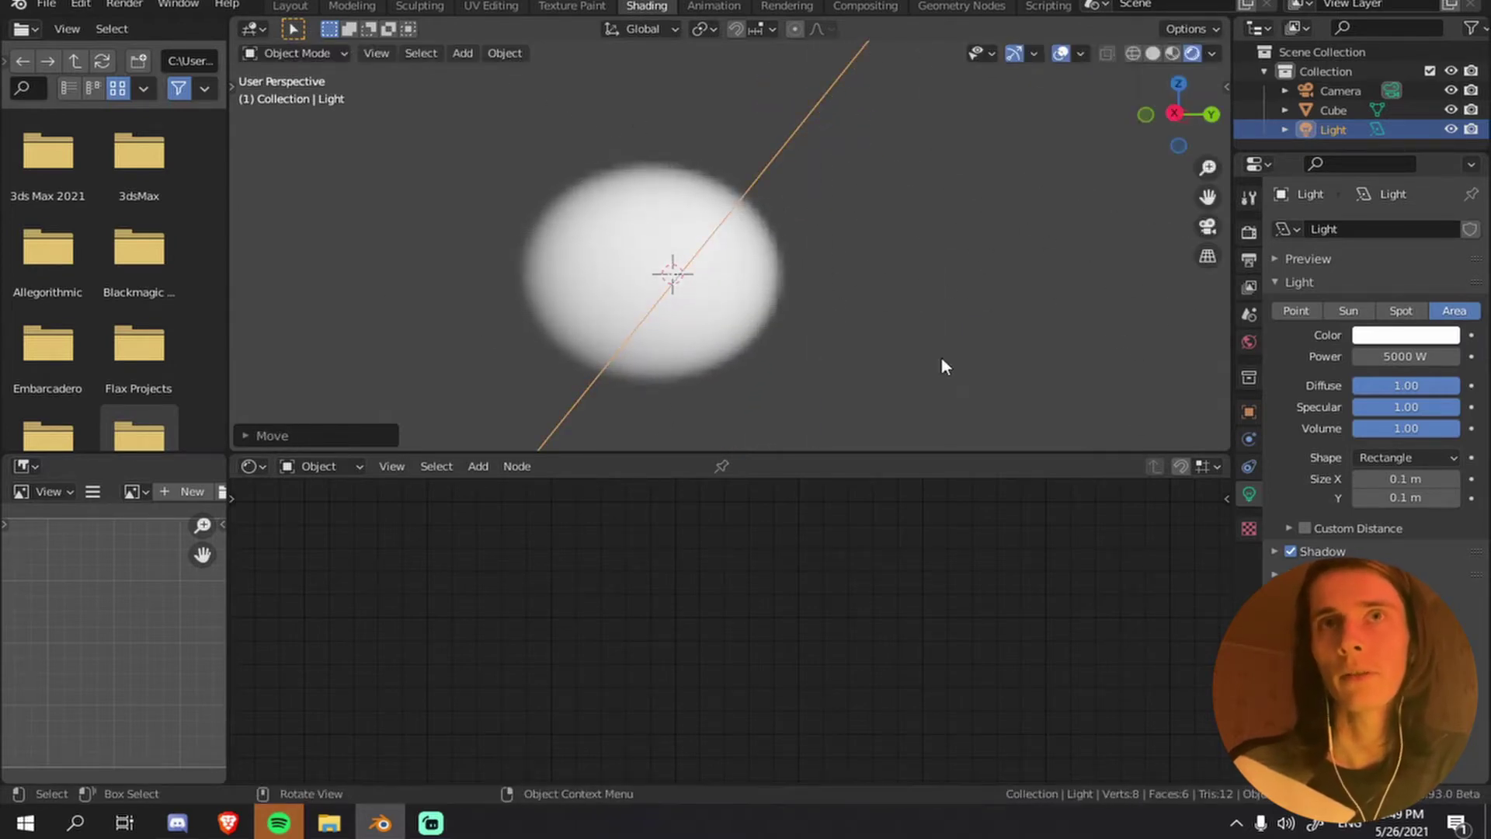
- Reposition the area light above the volume as seen from another side and rotate it to point down at the volume
{"action": "scroll", "coordinate": [789, 279], "scroll_direction": "down", "scroll_amount": 5}
{"action": "mouse_move", "coordinate": [789, 279]}
{"action": "middle_mouse_down"}
{"action": "mouse_move", "coordinate": [929, 286]}
{"action": "mouse_move", "coordinate": [846, 253]}
{"action": "mouse_move", "coordinate": [785, 292]}
{"action": "middle_mouse_up"}
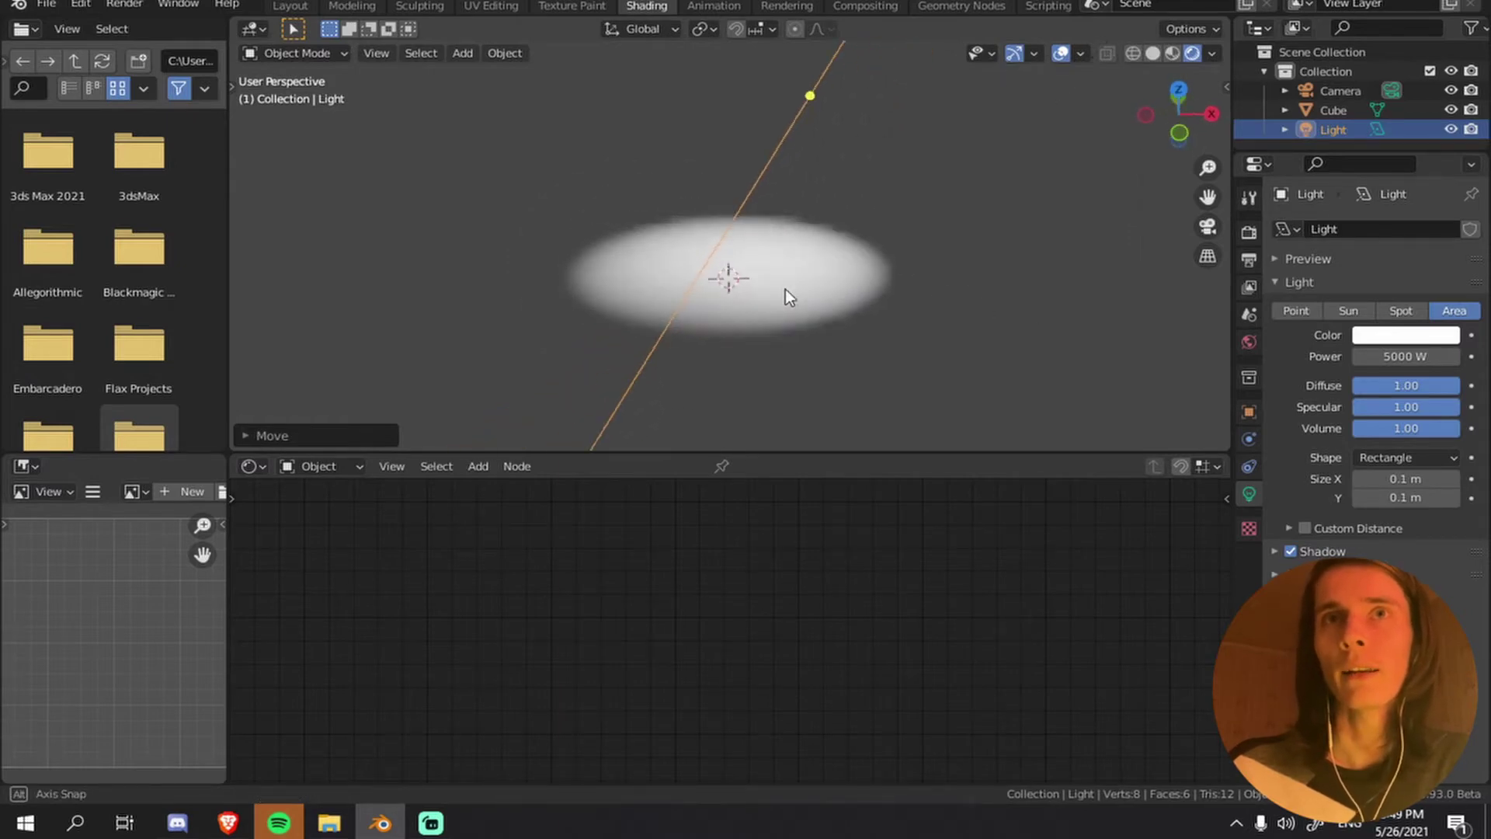
{"action": "key", "text": "g"}
{"action": "left_click", "coordinate": [748, 354]}
{"action": "key", "text": "r"}
{"action": "left_click", "coordinate": [932, 289]}
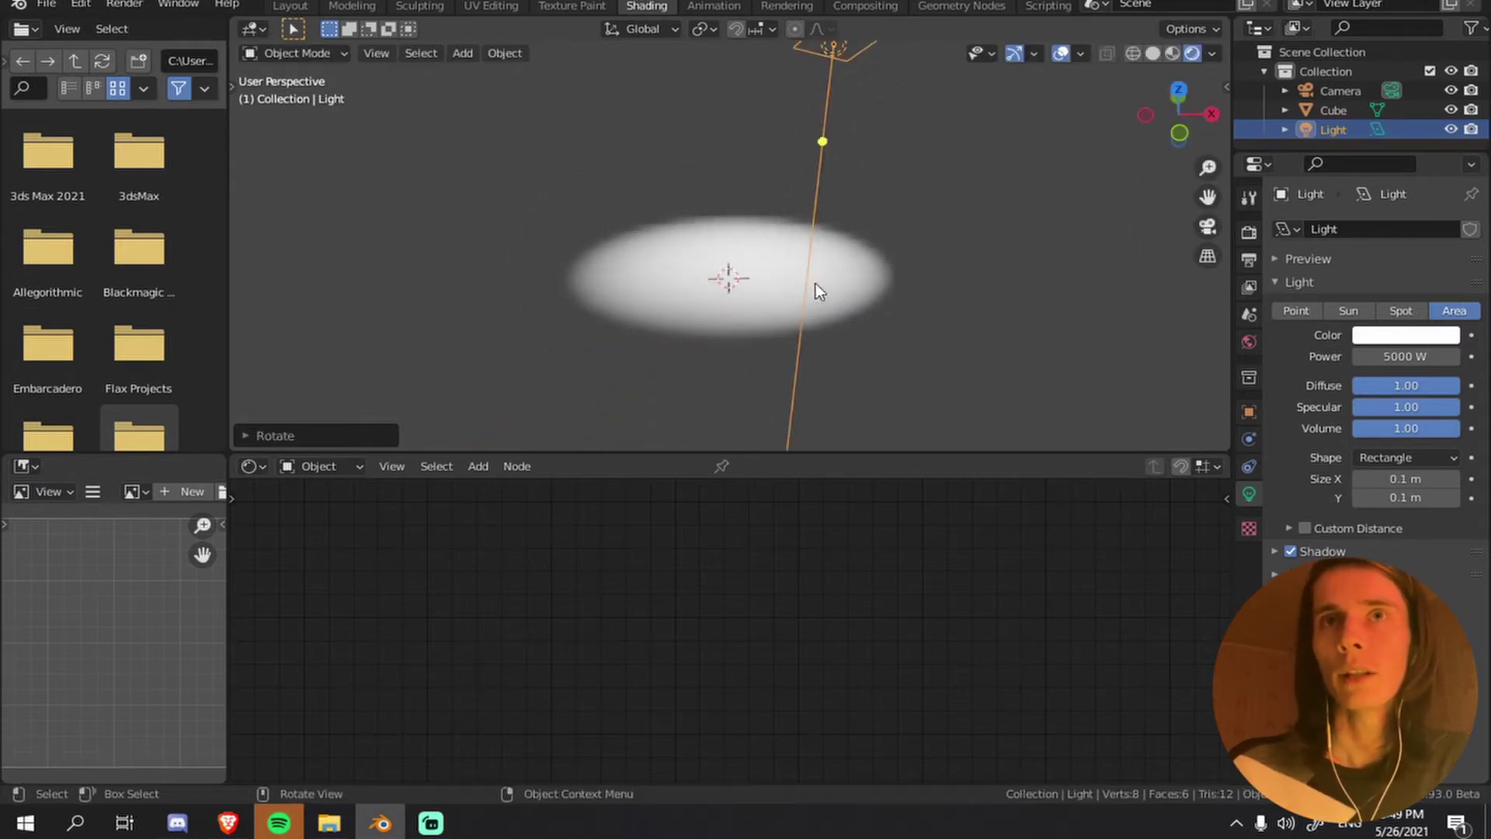
- Select the volume box and raise its Volume Scatter density to 6.8
{"action": "left_click", "coordinate": [816, 284]}
{"action": "left_click_drag", "start_coordinate": [800, 621], "coordinate": [837, 620]}
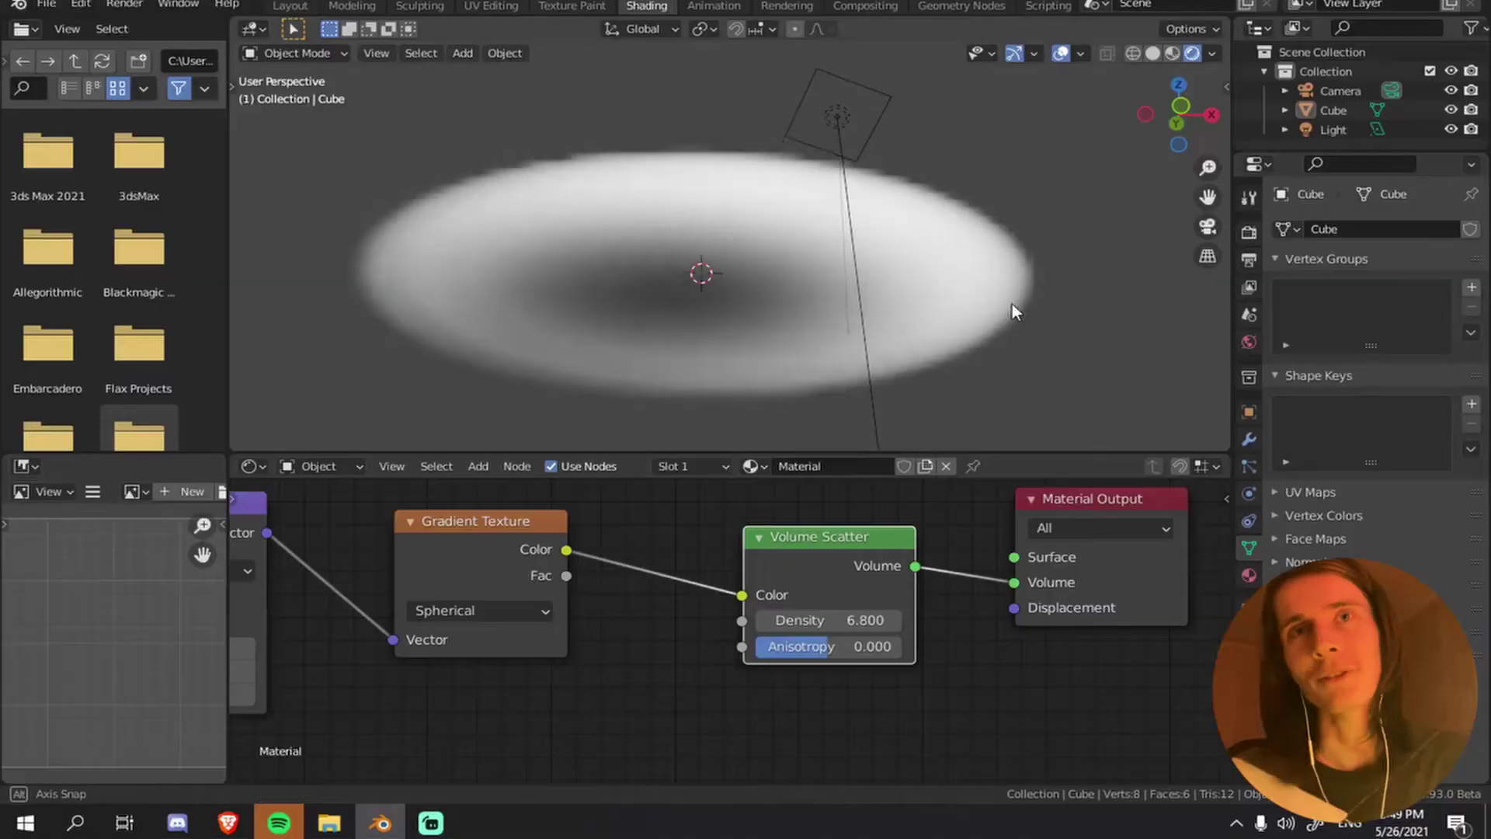
{"action": "middle_click_drag", "start_coordinate": [1013, 304], "coordinate": [930, 278]}
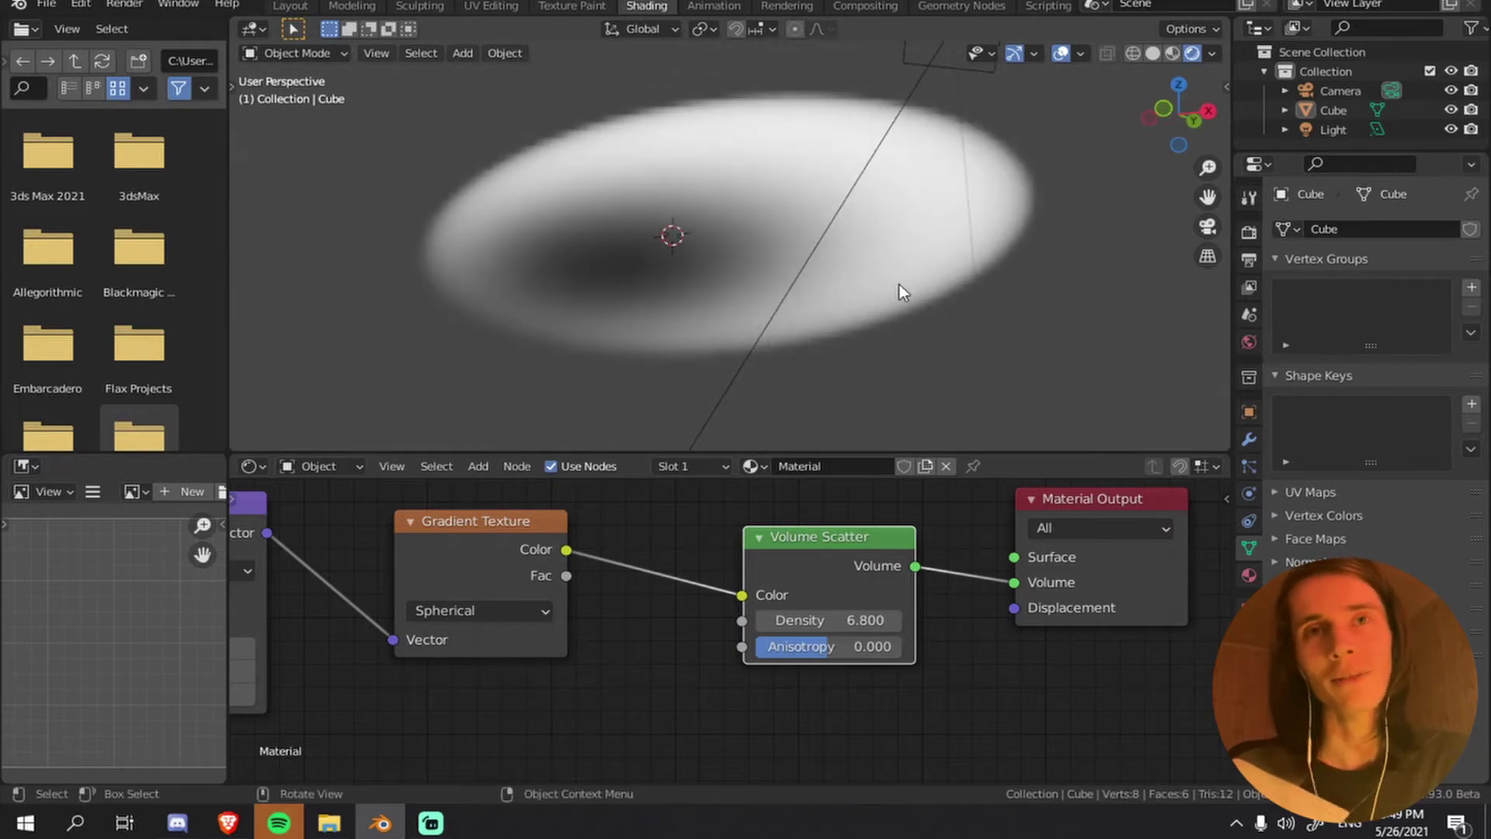
- Select the Volume Scatter and Material Output nodes and move them well away from the Gradient Texture node
{"action": "scroll", "coordinate": [800, 589], "scroll_direction": "down", "scroll_amount": 7}
{"action": "middle_click_drag", "start_coordinate": [868, 573], "coordinate": [578, 609]}
{"action": "scroll", "coordinate": [578, 609], "scroll_direction": "up", "scroll_amount": 3}
{"action": "left_click_drag", "start_coordinate": [526, 539], "coordinate": [646, 614]}
{"action": "key", "text": "g"}
{"action": "left_click", "coordinate": [1126, 610]}
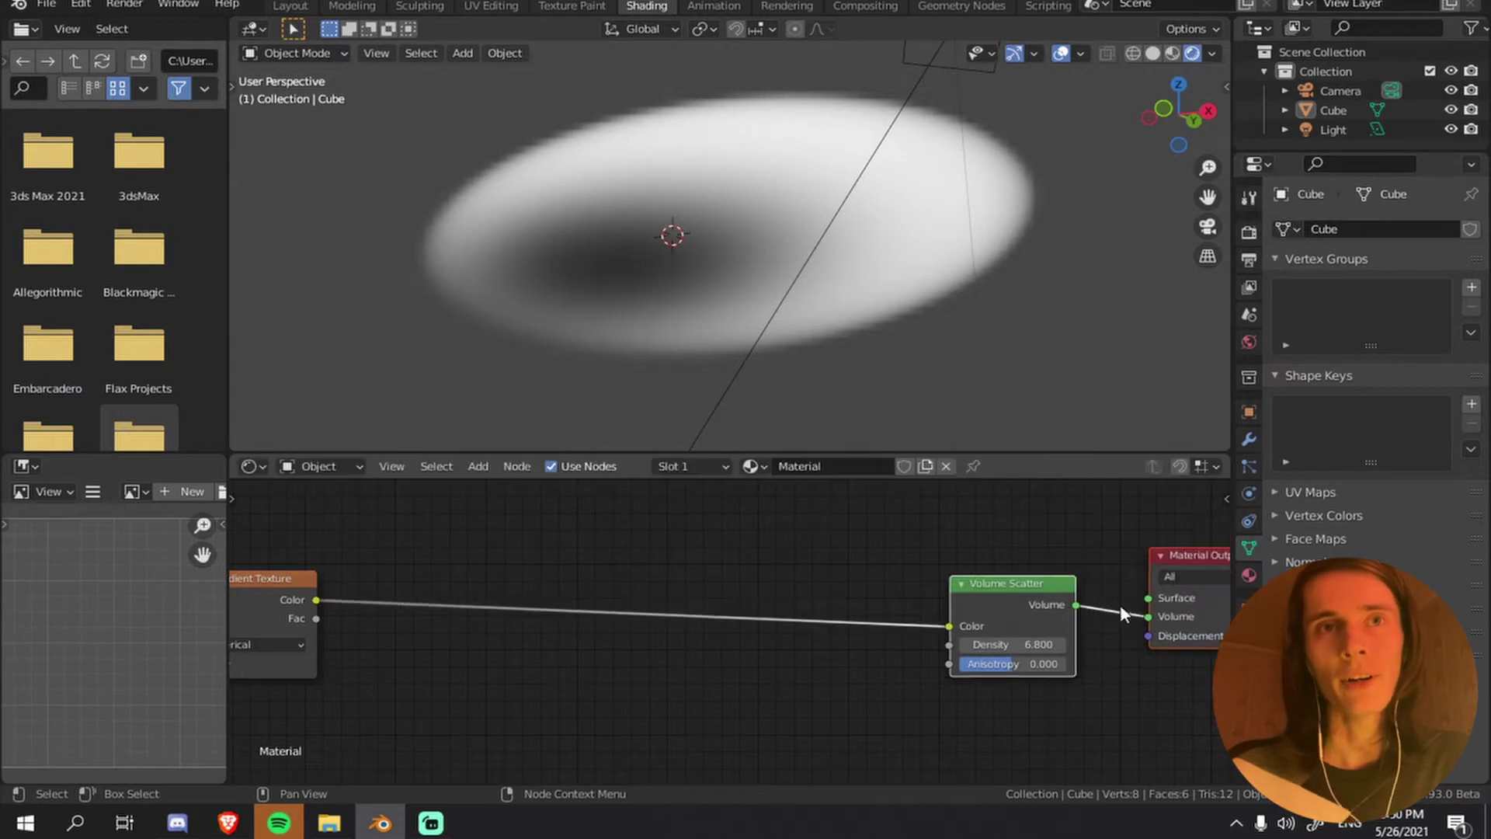
- Select the Texture Coordinate, Add, Multiply and Gradient Texture nodes and move them together to widen the gap before Volume Scatter
{"action": "scroll", "coordinate": [1088, 602], "scroll_direction": "down", "scroll_amount": 6}
{"action": "middle_click_drag", "start_coordinate": [563, 576], "coordinate": [863, 567]}
{"action": "left_click_drag", "start_coordinate": [921, 528], "coordinate": [268, 698]}
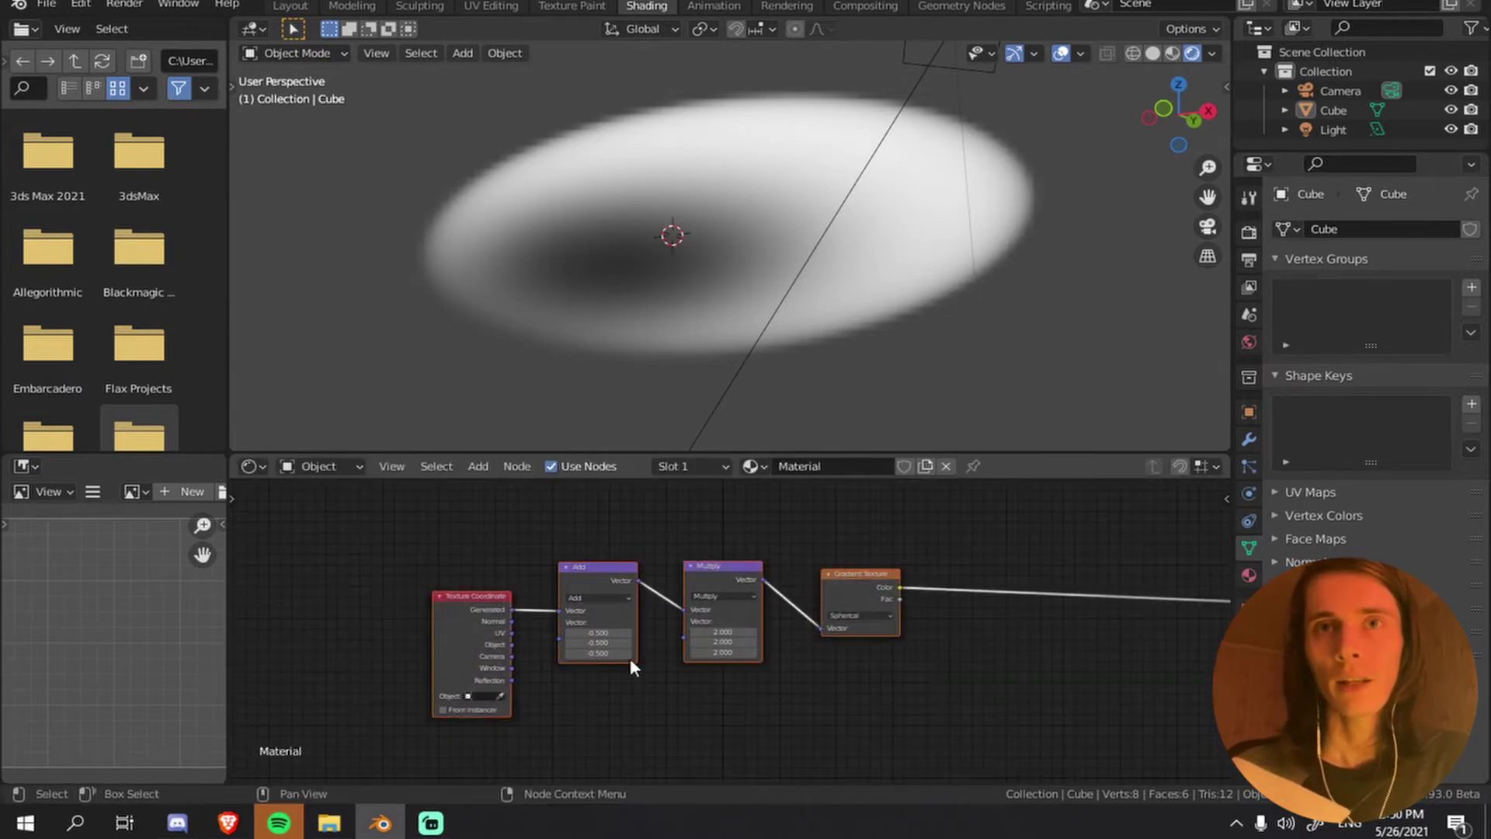
{"action": "key", "text": "g"}
{"action": "left_click", "coordinate": [747, 608]}
{"action": "scroll", "coordinate": [735, 603], "scroll_direction": "up", "scroll_amount": 5}
{"action": "middle_click_drag", "start_coordinate": [733, 602], "coordinate": [483, 613]}
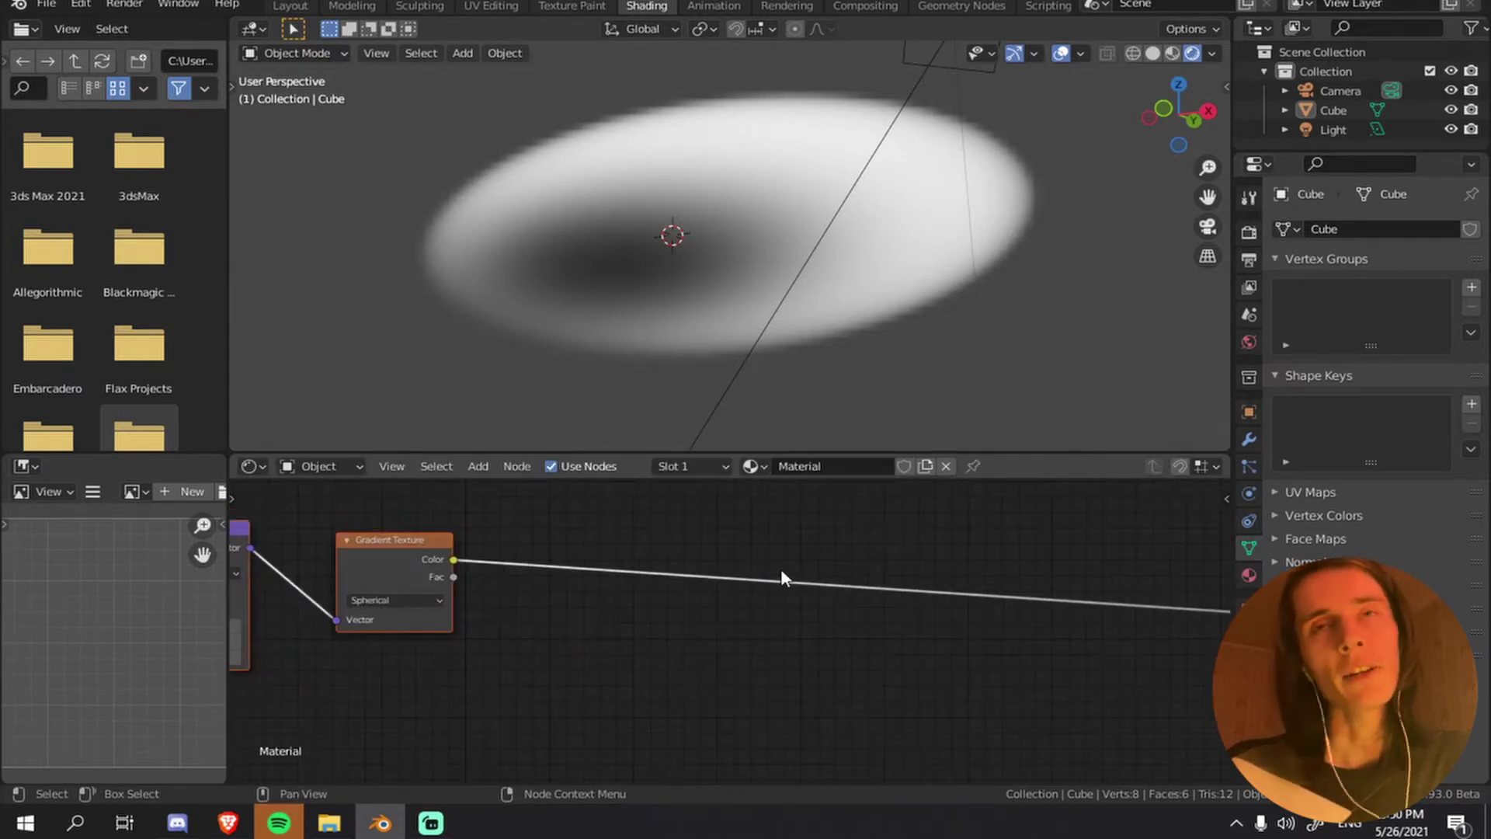
{"action": "scroll", "coordinate": [859, 603], "scroll_direction": "down", "scroll_amount": 8}
{"action": "middle_click_drag", "start_coordinate": [846, 599], "coordinate": [563, 602]}
{"action": "scroll", "coordinate": [765, 603], "scroll_direction": "up", "scroll_amount": 4}
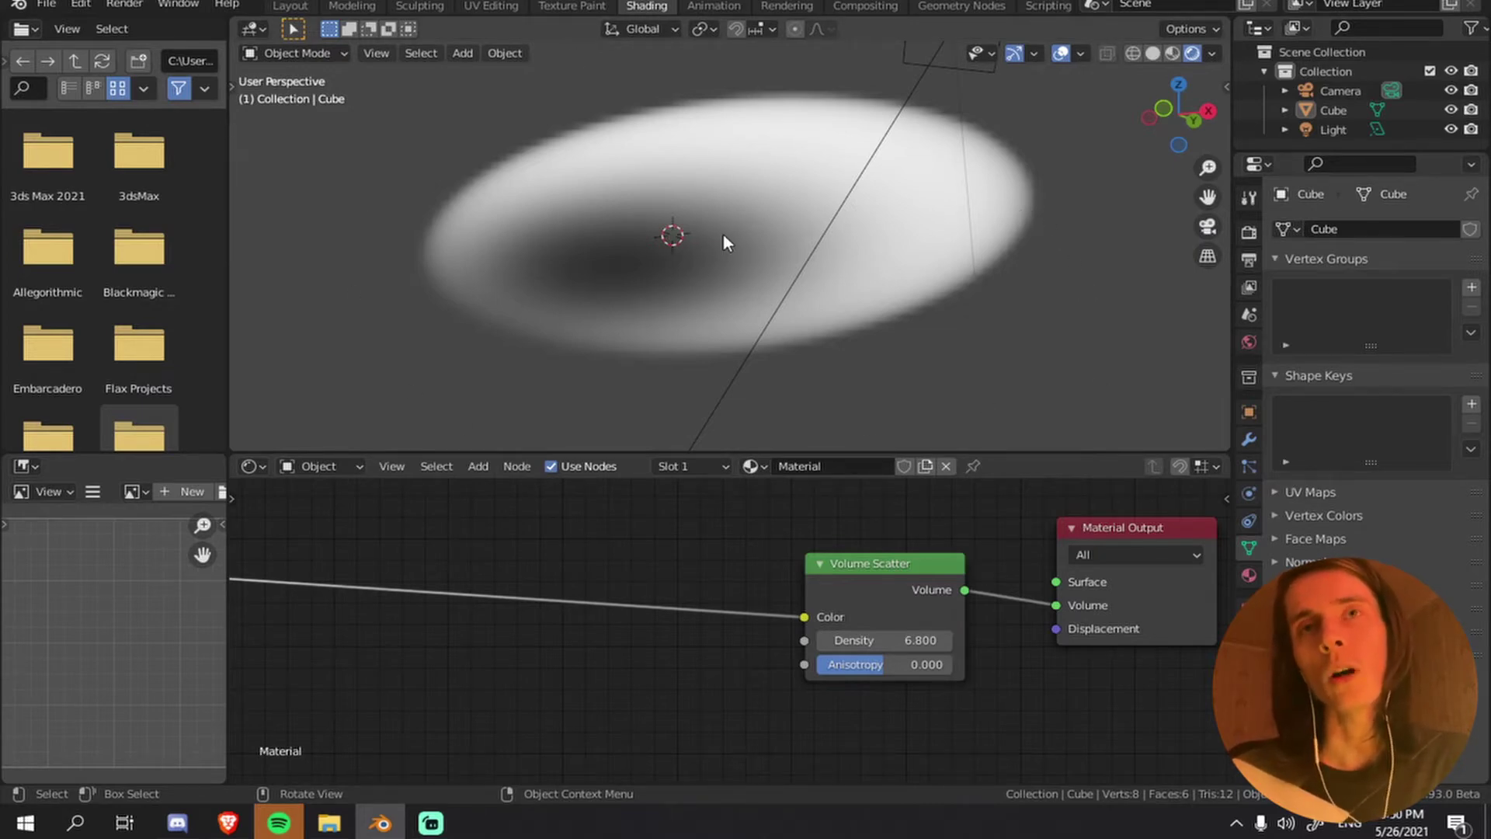
{"action": "scroll", "coordinate": [809, 286], "scroll_direction": "up", "scroll_amount": 6}
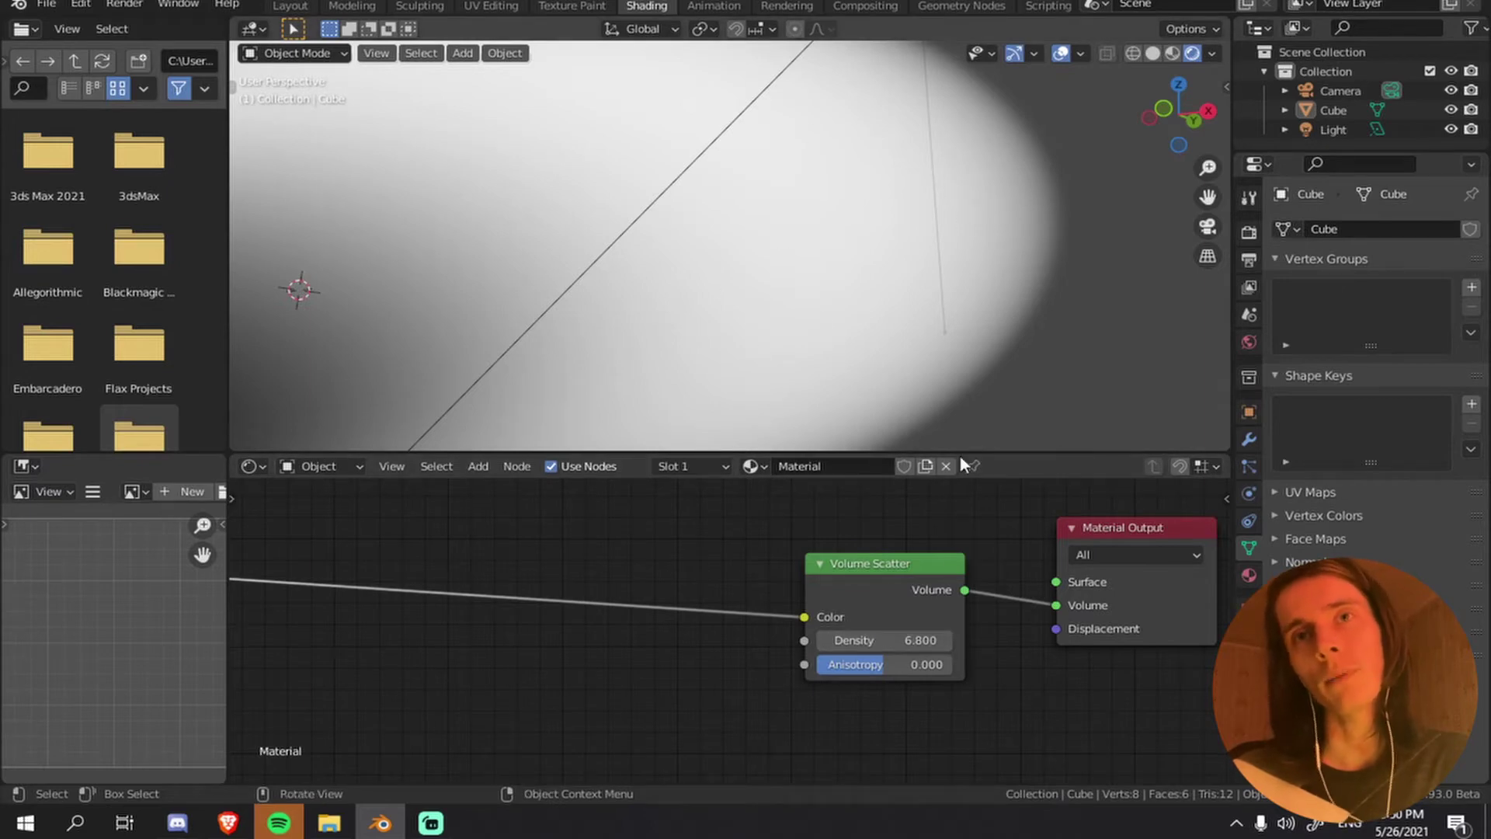
- Try a Volume Scatter density of 1 and check the volume from another side
{"action": "left_click", "coordinate": [894, 640]}
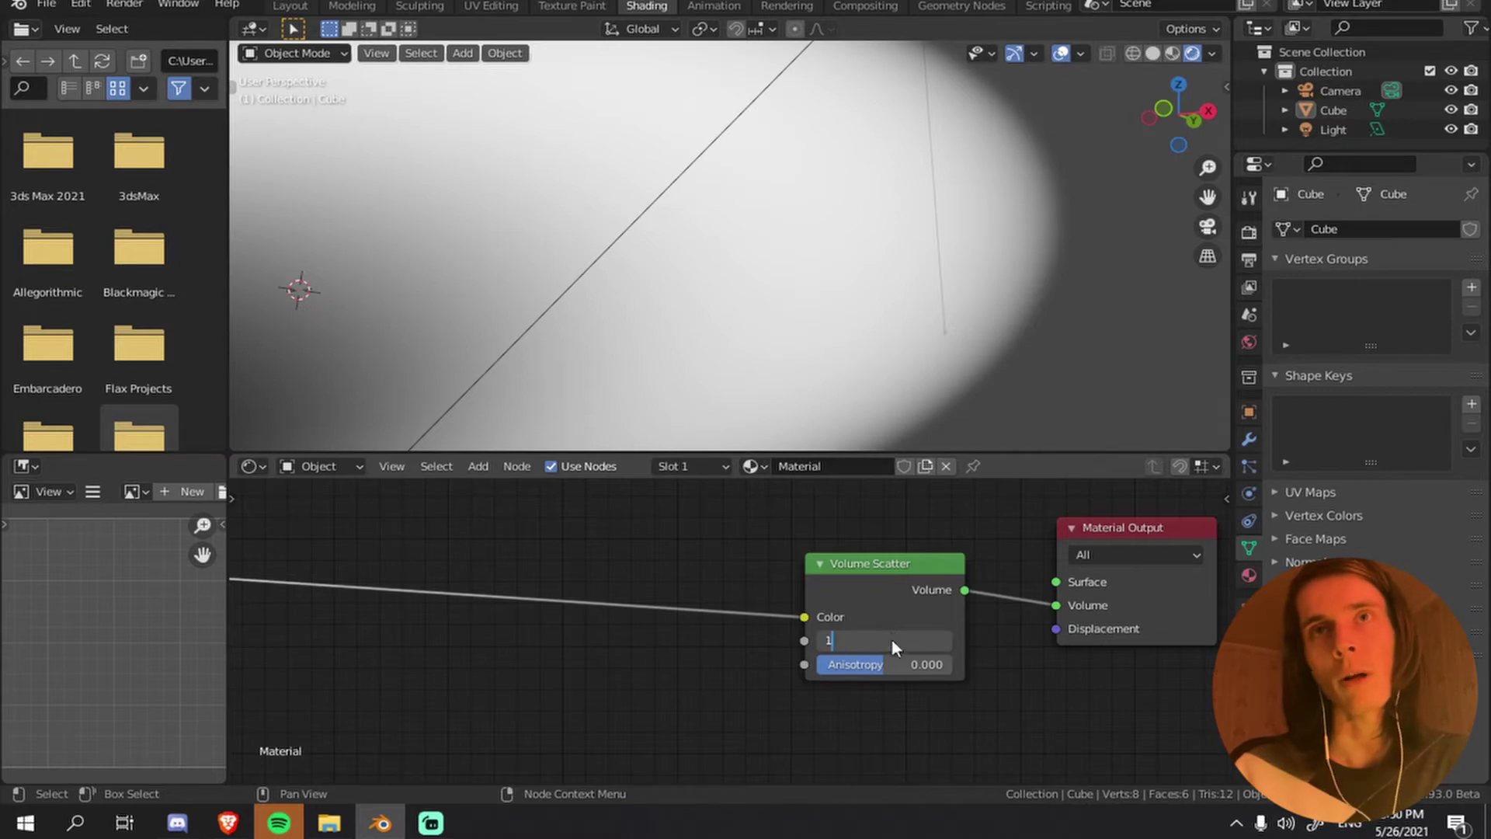
{"action": "type", "text": "1"}
{"action": "key", "text": "Return"}
{"action": "middle_click_drag", "start_coordinate": [769, 373], "coordinate": [907, 253]}
{"action": "scroll", "coordinate": [875, 250], "scroll_direction": "up", "scroll_amount": 2}
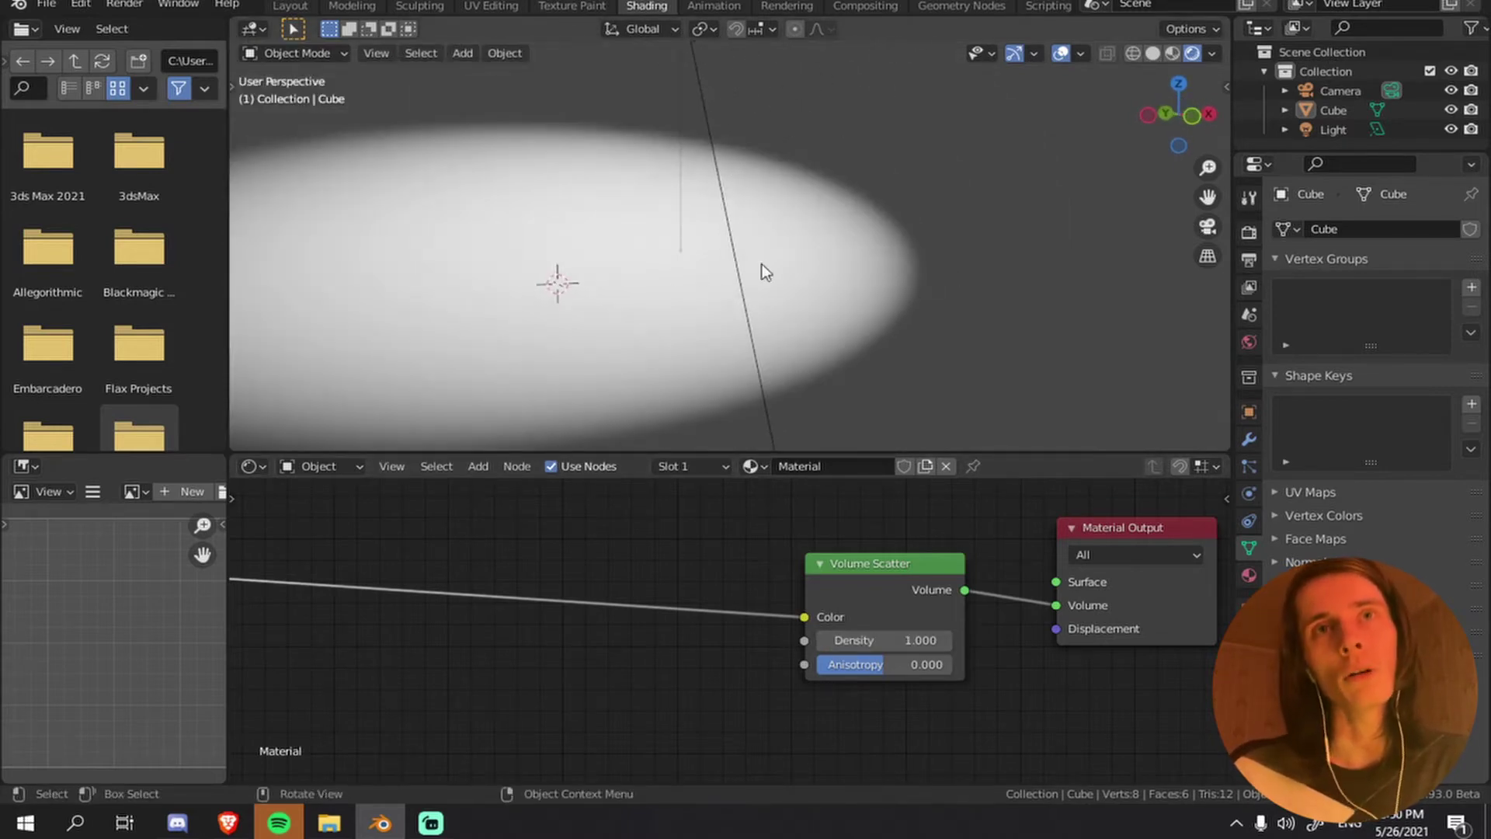
- Set the Volume Scatter density to 5 and check the volume from its narrow end
{"action": "left_click", "coordinate": [888, 638]}
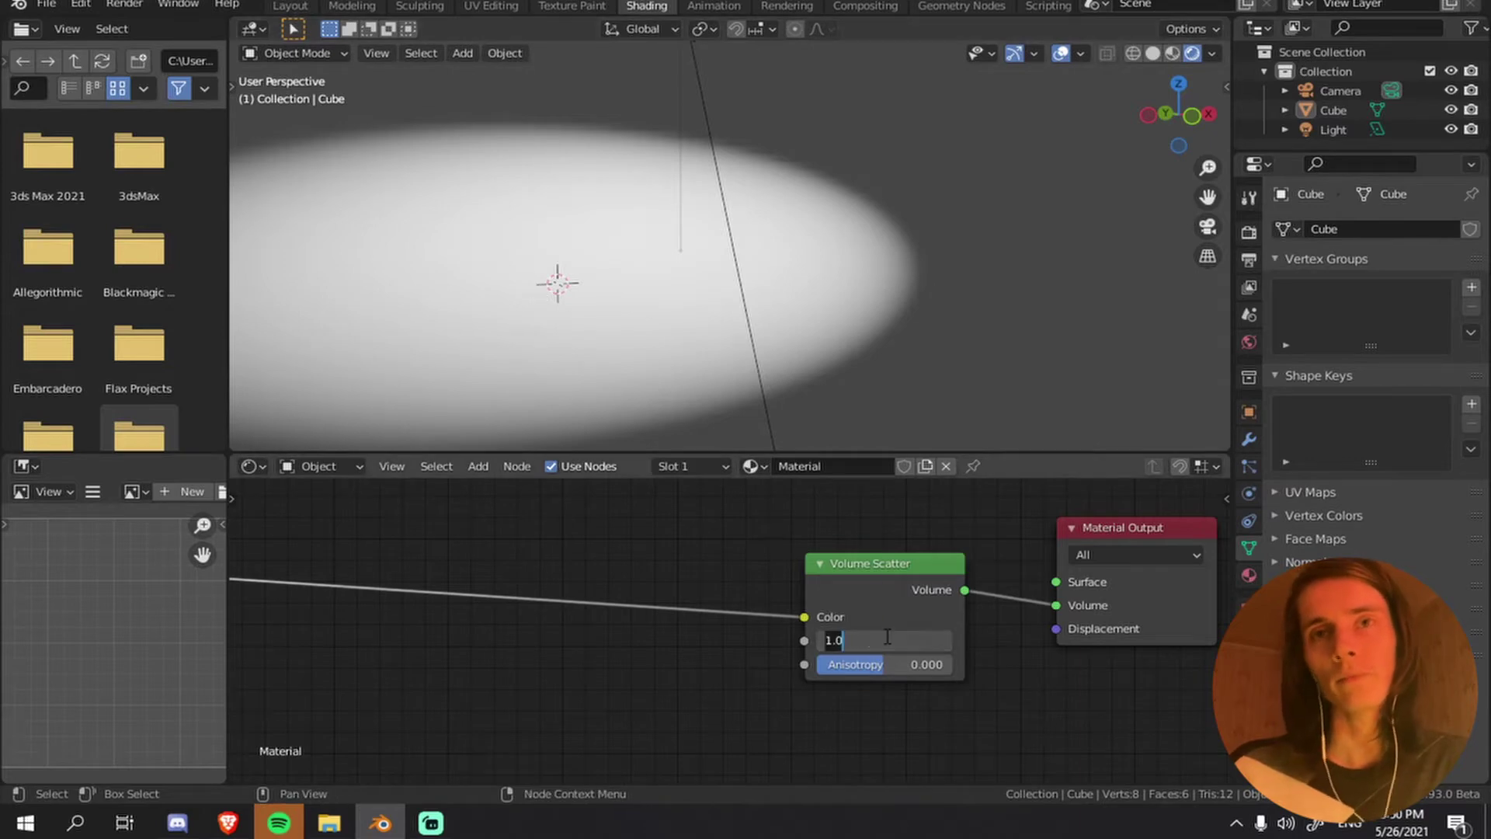
{"action": "key", "text": "BackSpace"}
{"action": "key", "text": "BackSpace"}
{"action": "key", "text": "BackSpace"}
{"action": "type", "text": "5"}
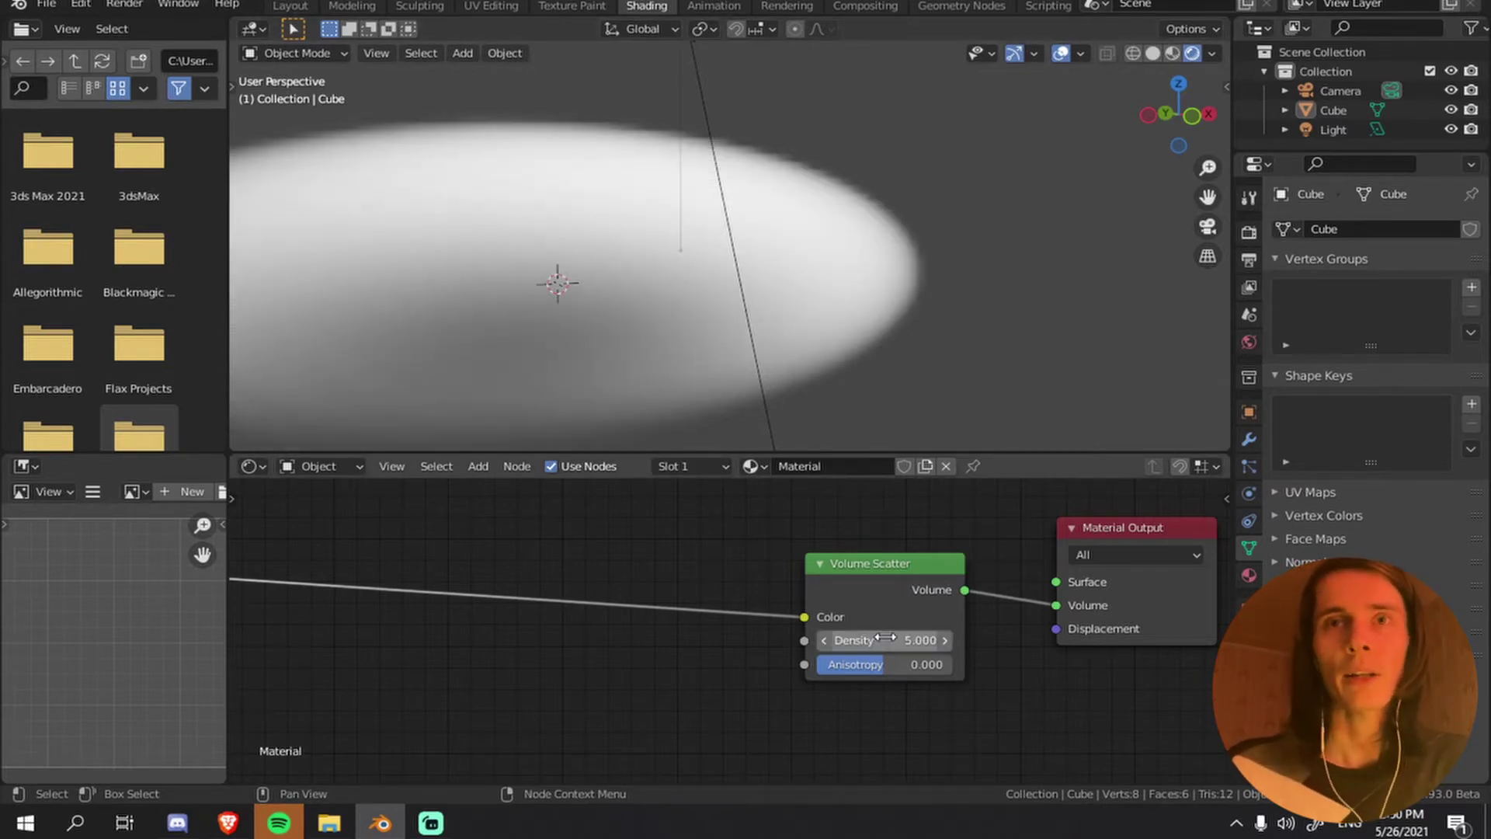
{"action": "key", "text": "Return"}
{"action": "middle_click_drag", "start_coordinate": [784, 282], "coordinate": [794, 221]}
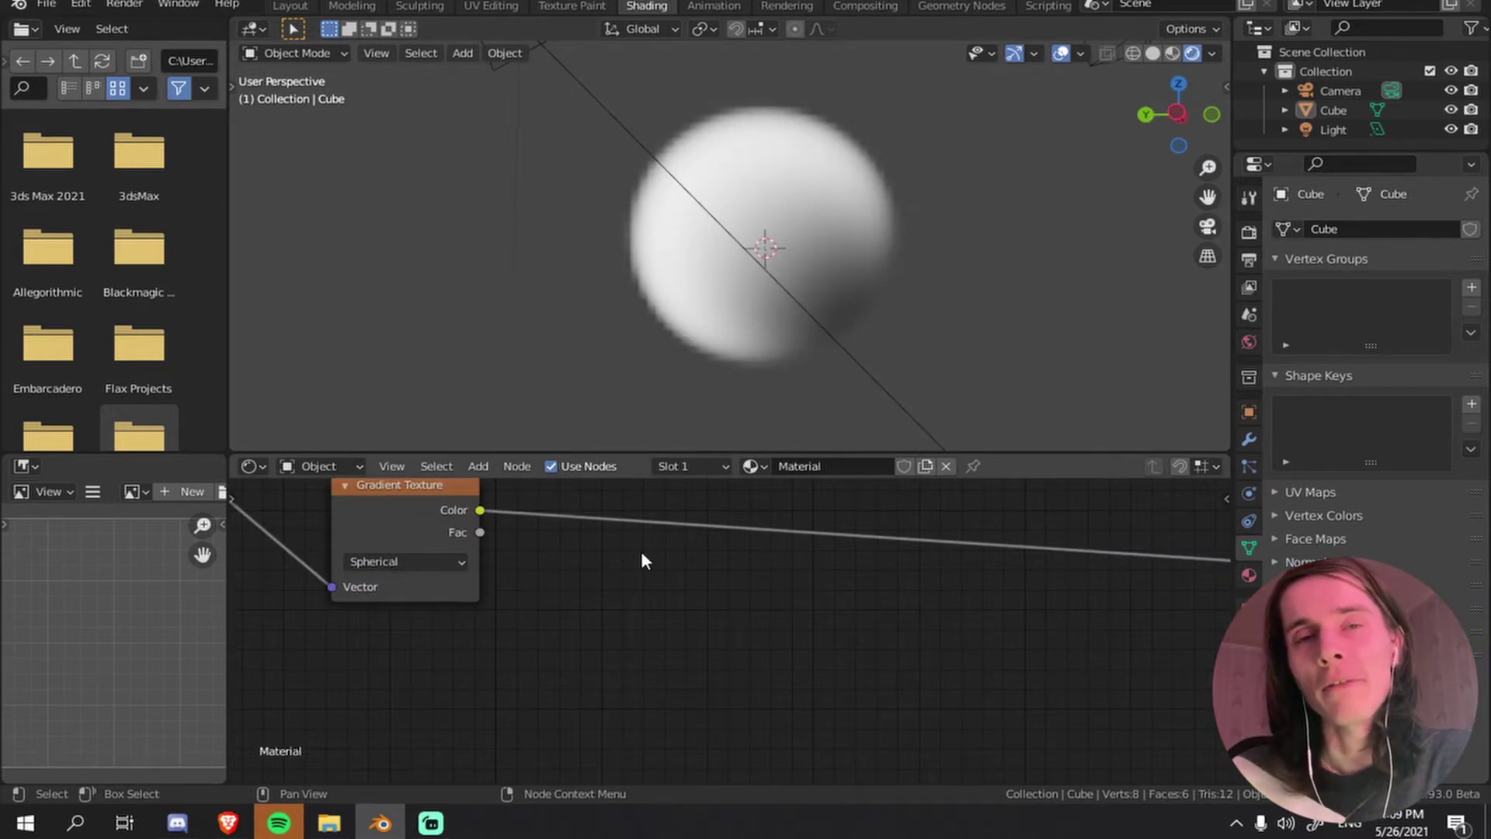
- Add a Voronoi Texture node just below the link between Gradient Texture and Volume Scatter
{"action": "key", "text": "shift+a"}
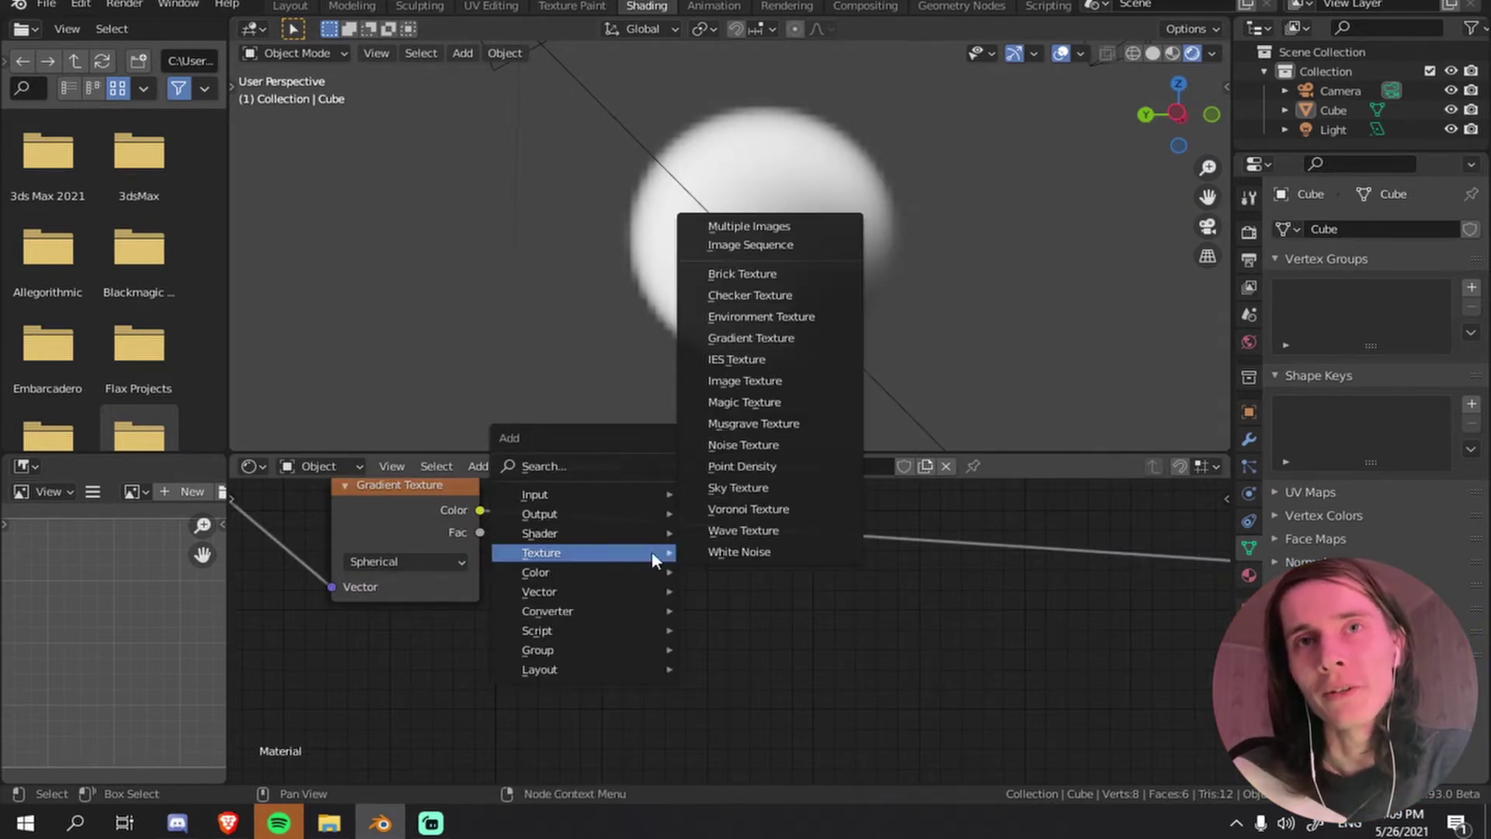
{"action": "left_click", "coordinate": [776, 509]}
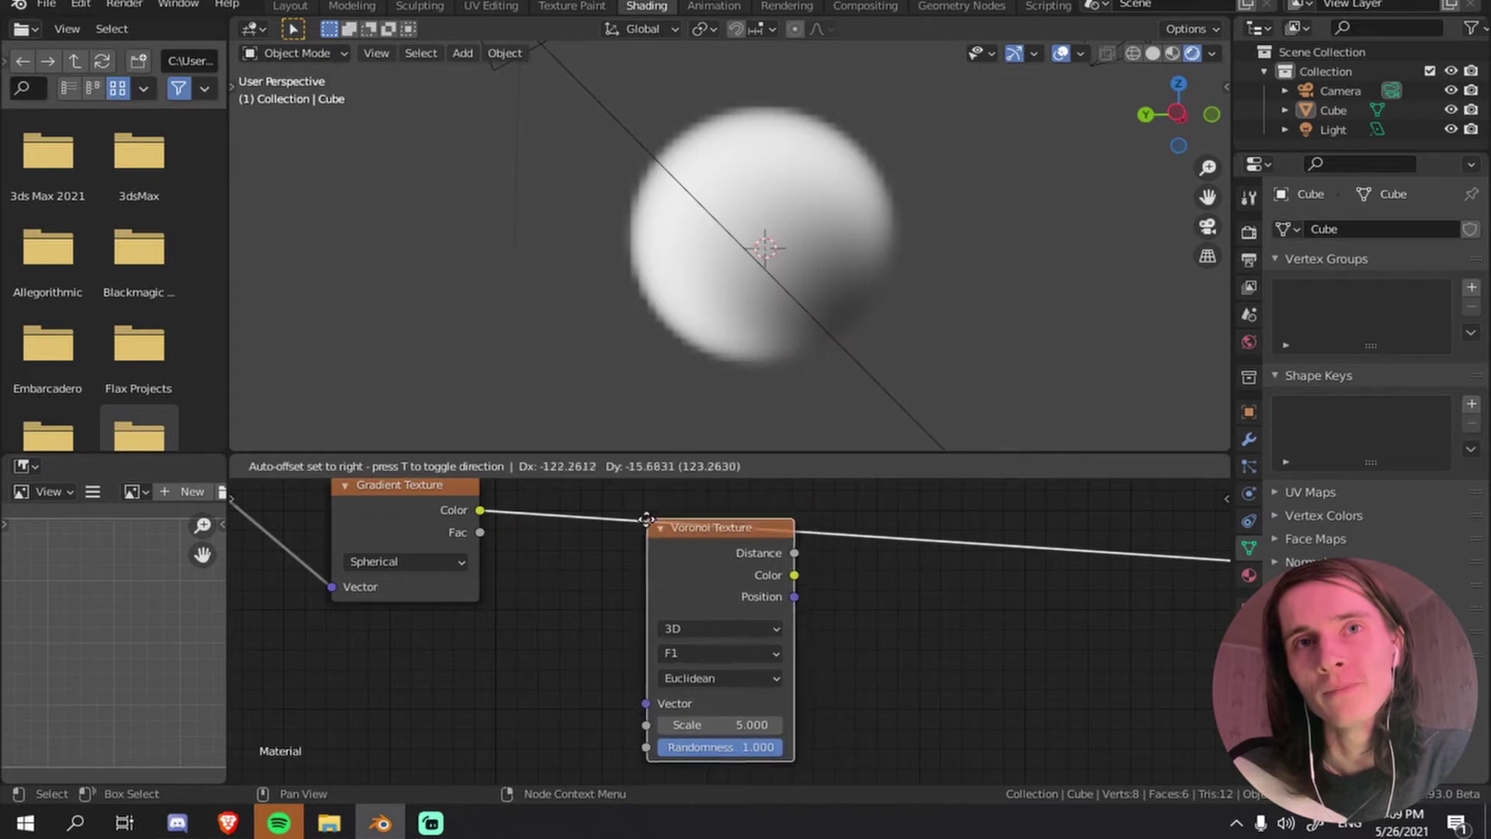
{"action": "left_click", "coordinate": [661, 555]}
{"action": "scroll", "coordinate": [790, 637], "scroll_direction": "down", "scroll_amount": 3}
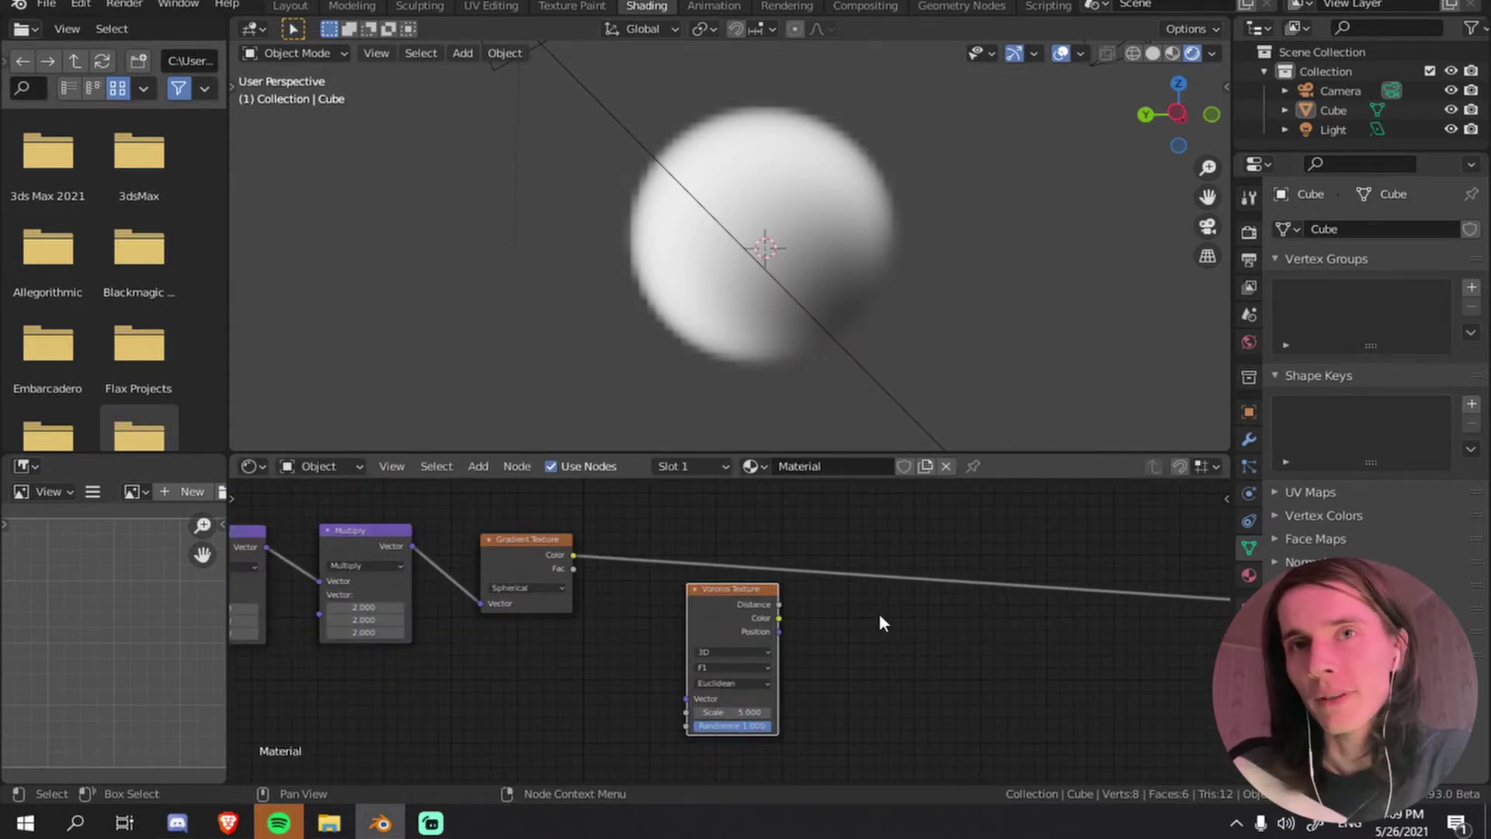
- Insert a Math node into the link between Gradient Texture and Volume Scatter and set its operation to Greater Than
{"action": "key", "text": "shift+a"}
{"action": "mouse_move", "coordinate": [892, 647]}
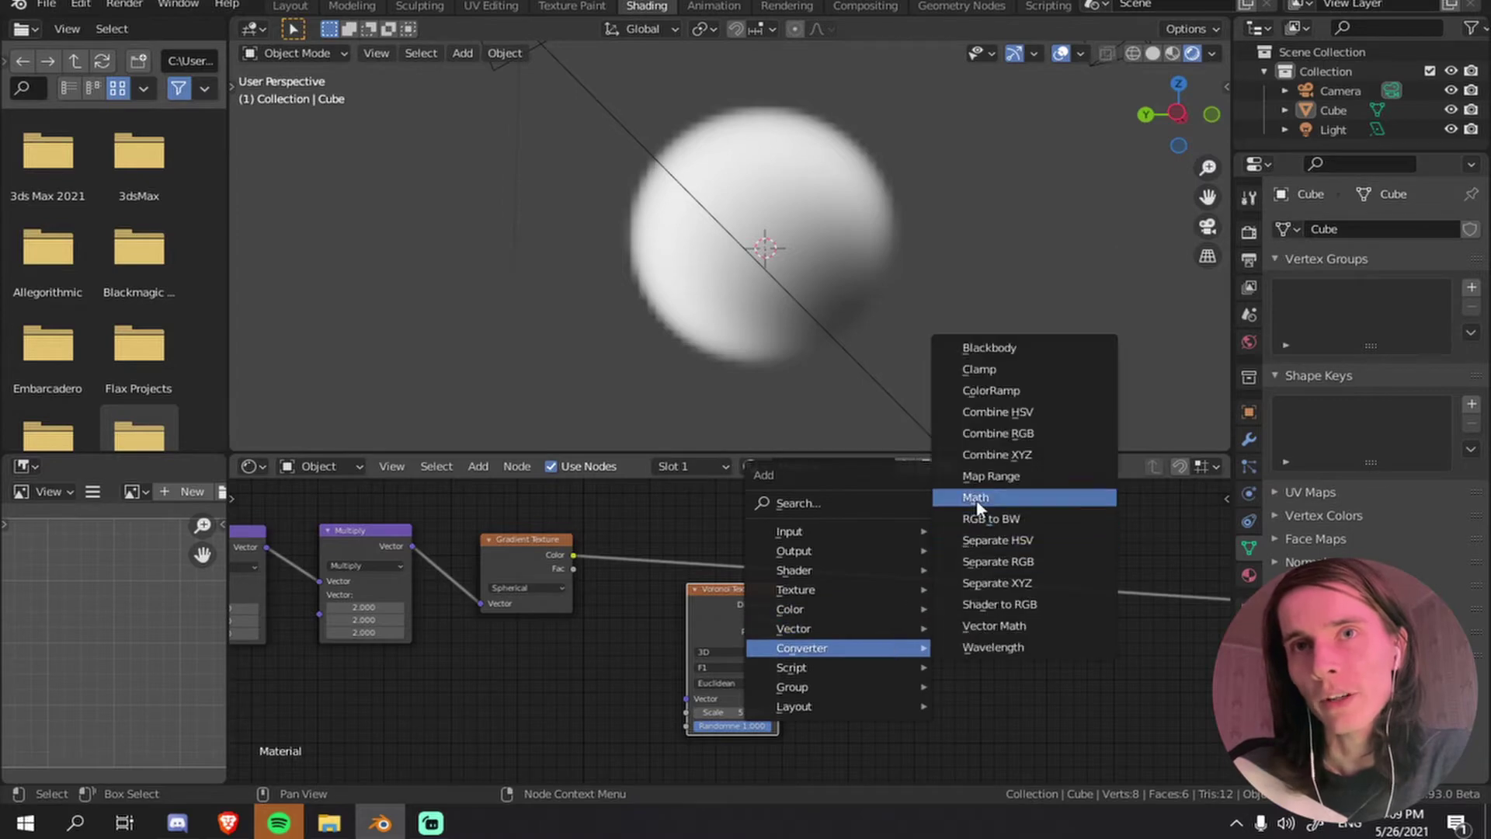
{"action": "left_click", "coordinate": [977, 498]}
{"action": "left_click", "coordinate": [1002, 508]}
{"action": "scroll", "coordinate": [1111, 508], "scroll_direction": "up", "scroll_amount": 2}
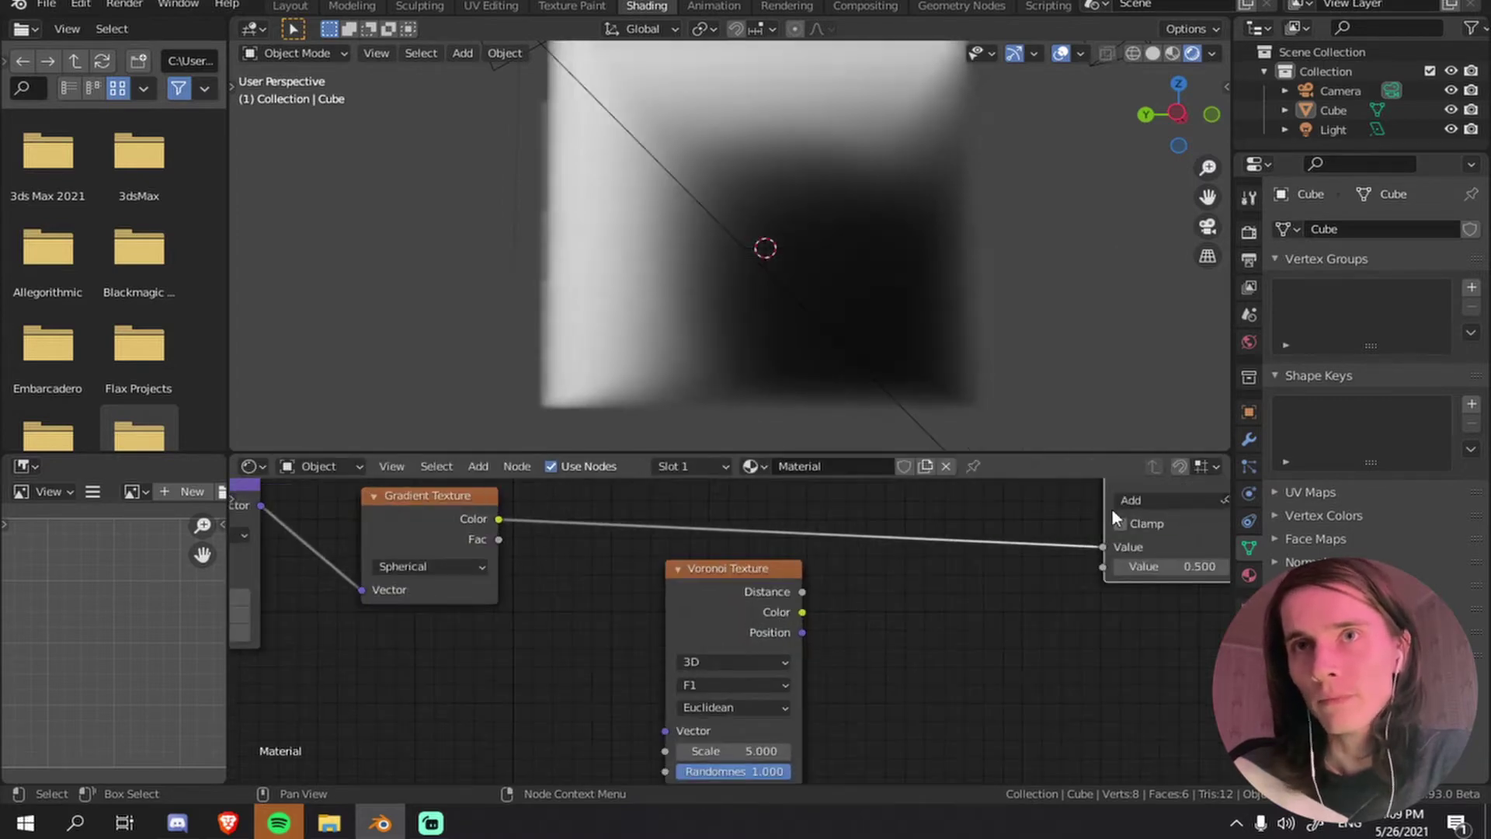
{"action": "left_click", "coordinate": [1142, 501]}
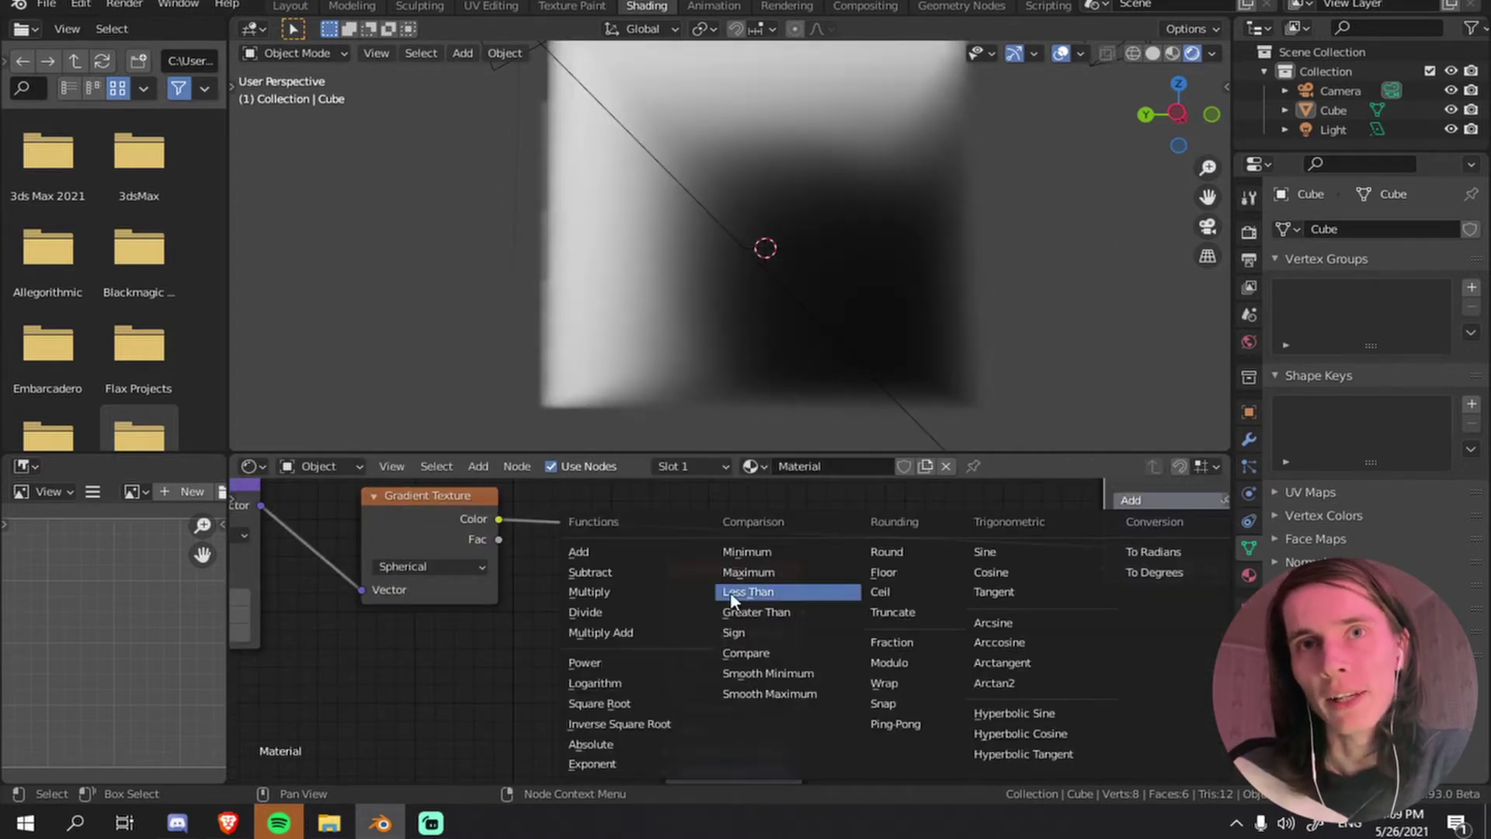
{"action": "left_click", "coordinate": [754, 612]}
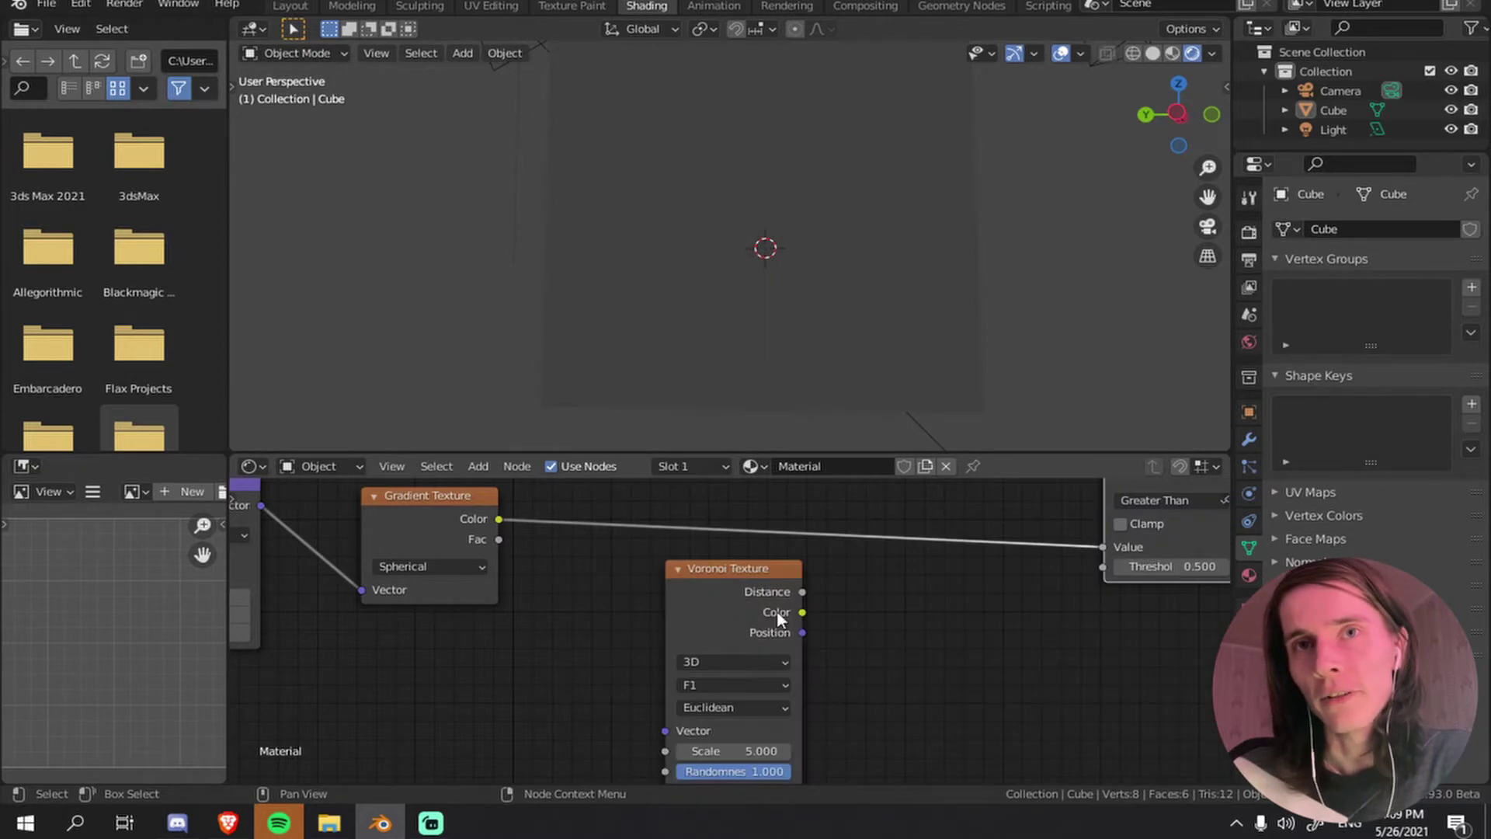
- Connect the Voronoi Distance output to the Greater Than threshold and the Texture Coordinate's Object output to the Voronoi Vector input
{"action": "left_click_drag", "start_coordinate": [802, 591], "coordinate": [1101, 568]}
{"action": "scroll", "coordinate": [501, 555], "scroll_direction": "down", "scroll_amount": 6}
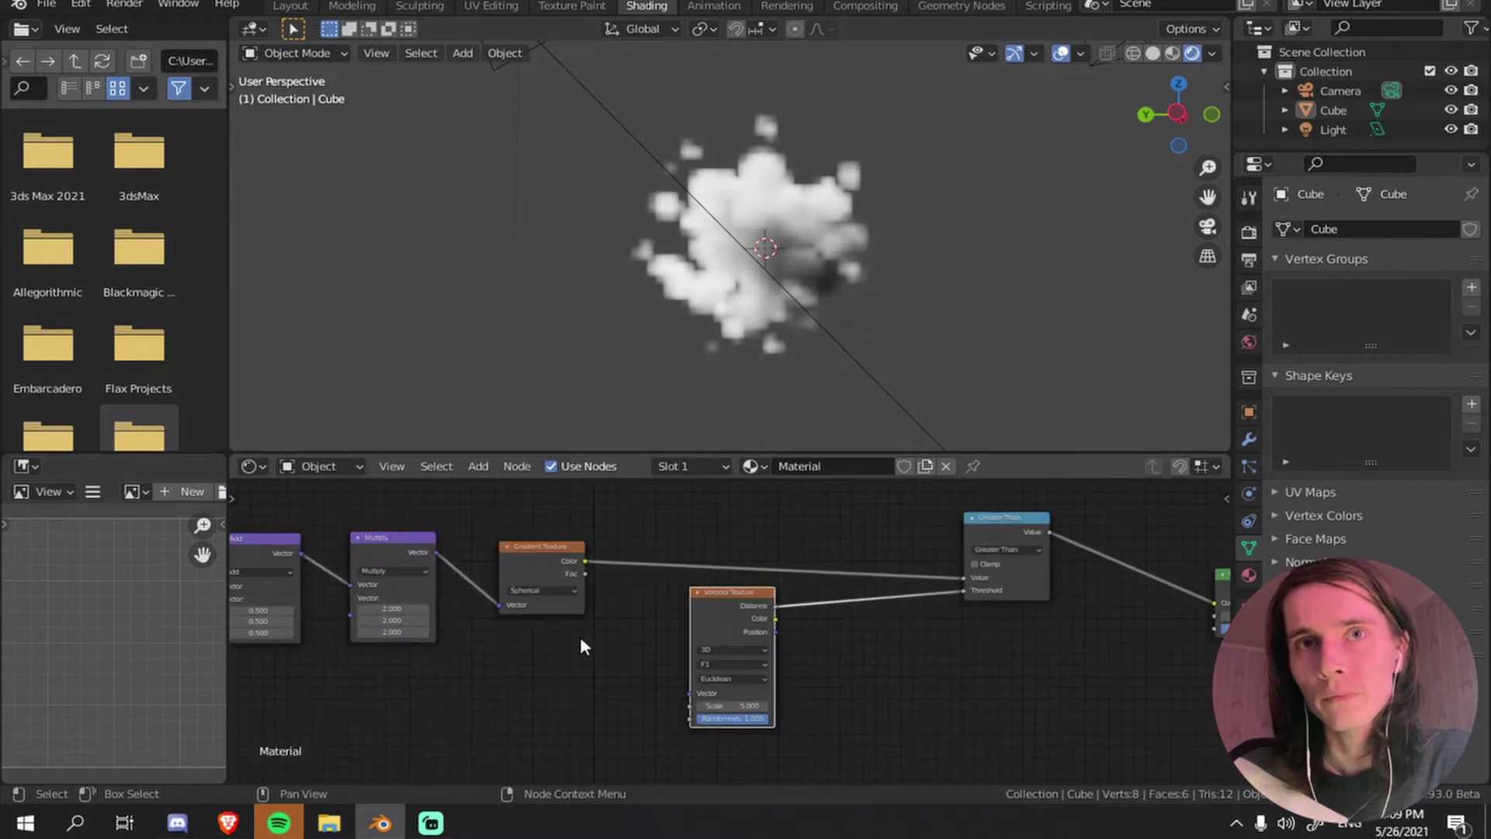
{"action": "middle_click_drag", "start_coordinate": [580, 636], "coordinate": [739, 605]}
{"action": "scroll", "coordinate": [389, 611], "scroll_direction": "down", "scroll_amount": 3}
{"action": "scroll", "coordinate": [369, 606], "scroll_direction": "up", "scroll_amount": 2}
{"action": "left_click_drag", "start_coordinate": [360, 595], "coordinate": [848, 661]}
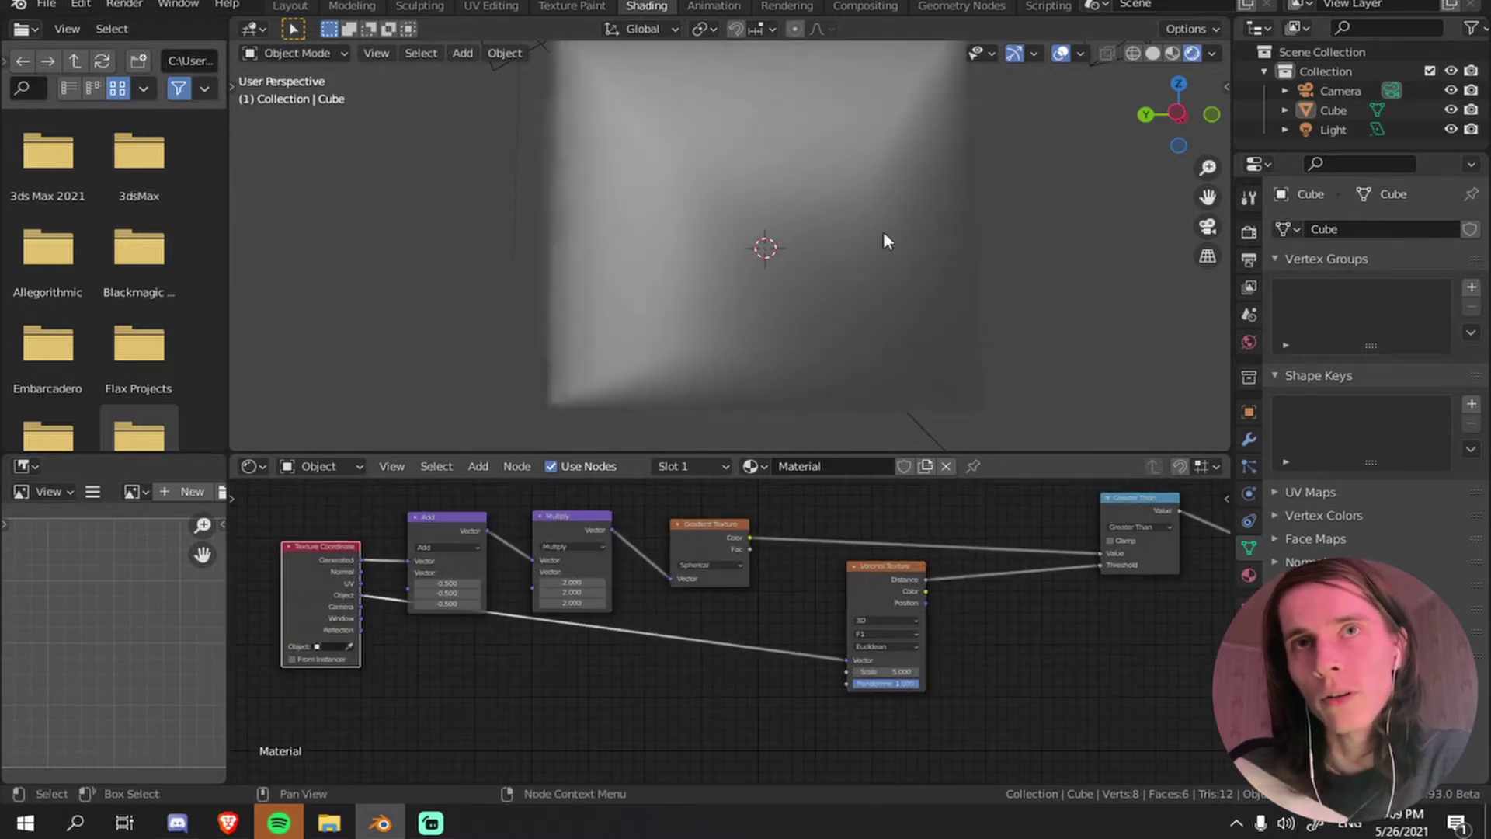
- Lower the Voronoi Texture scale to 2.28 to enlarge the puffs of the cloud
{"action": "middle_click_drag", "start_coordinate": [910, 294], "coordinate": [784, 318]}
{"action": "scroll", "coordinate": [971, 683], "scroll_direction": "up", "scroll_amount": 4}
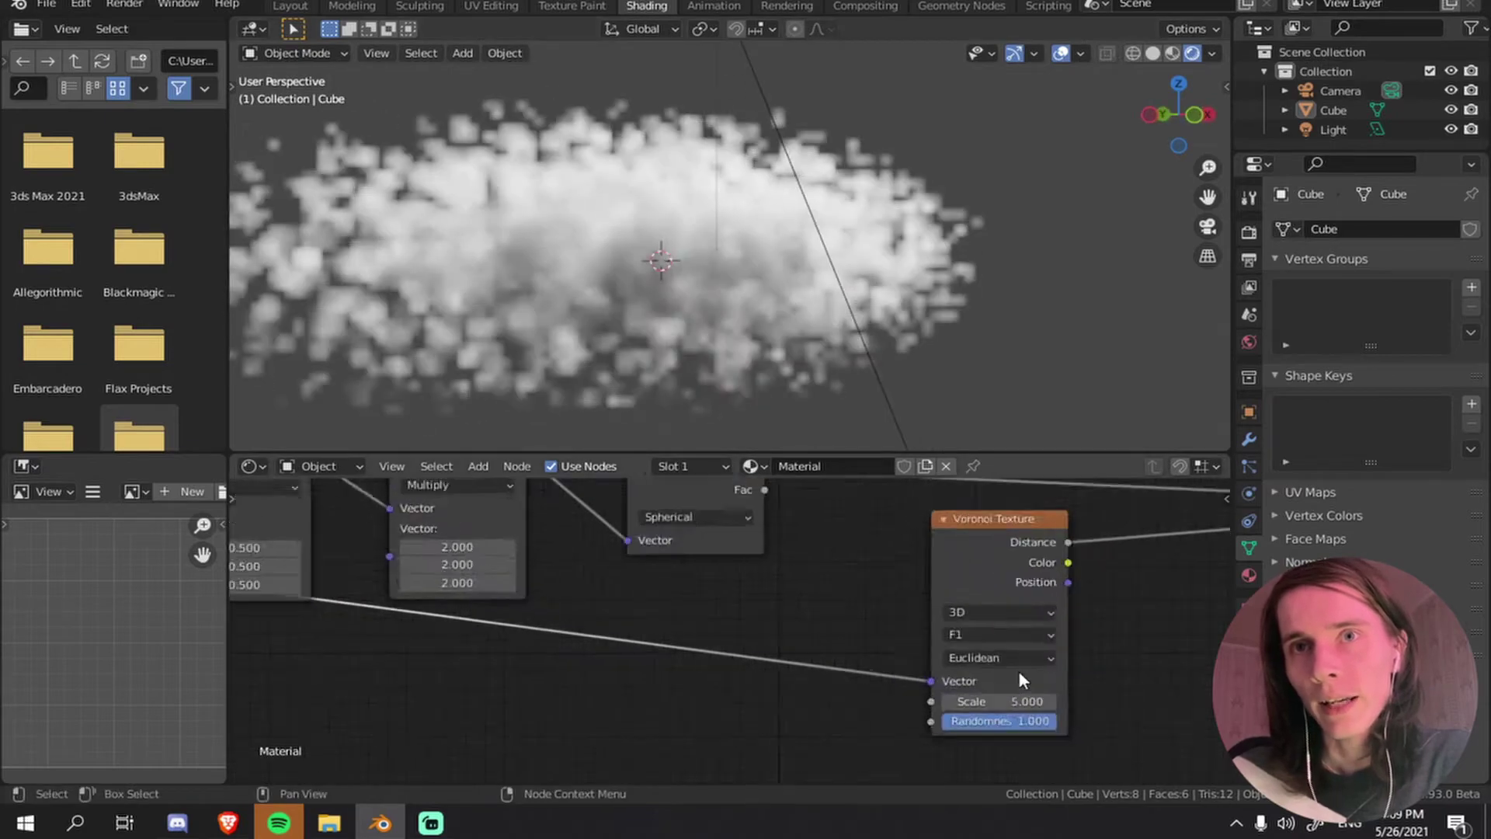
{"action": "left_click_drag", "start_coordinate": [845, 684], "coordinate": [723, 684]}
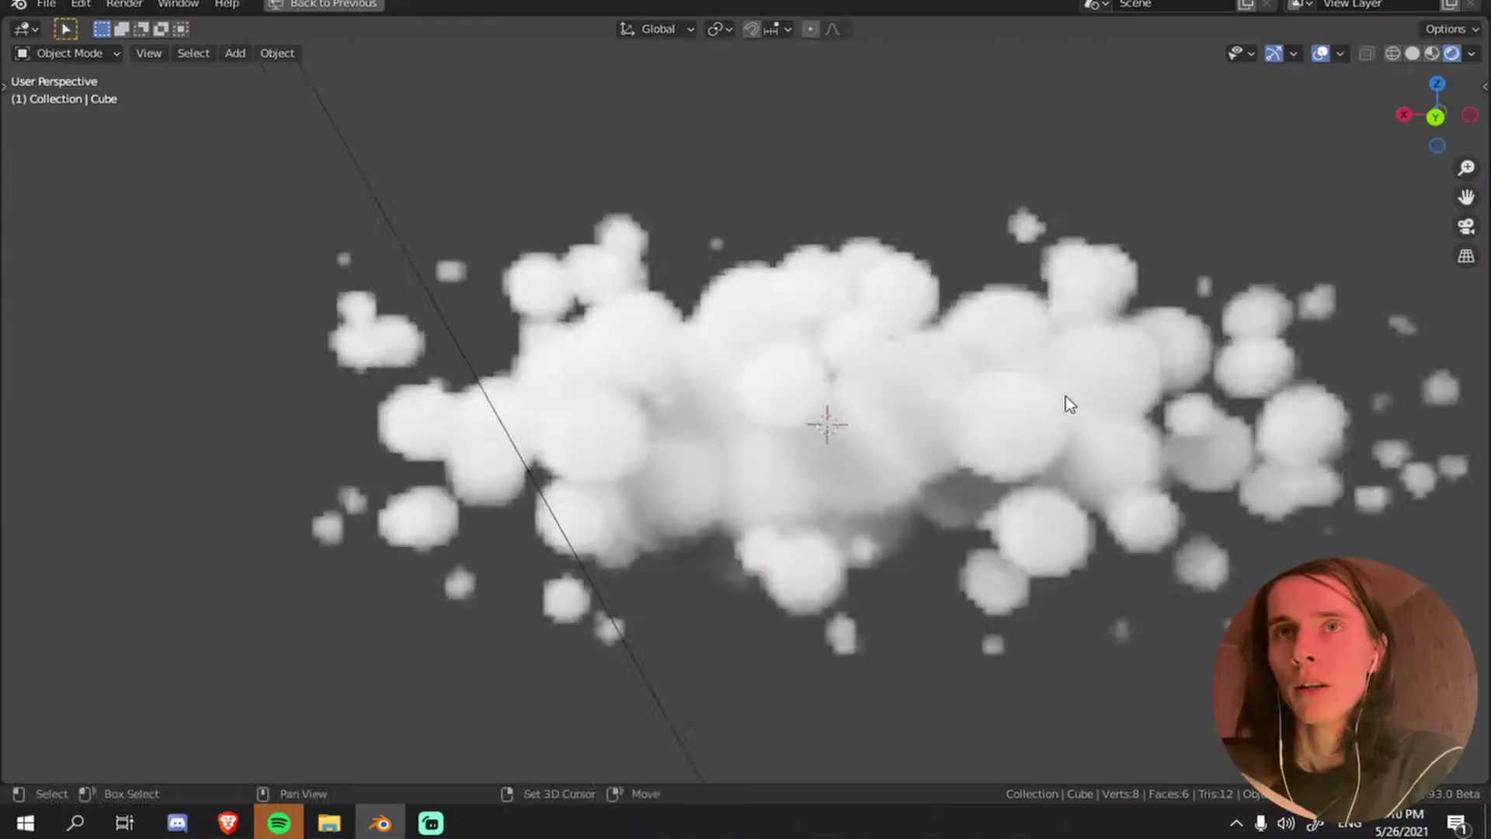
- Examine the cloud's shape and shading from several angles in the maximised viewport
{"action": "middle_click_drag", "start_coordinate": [816, 516], "coordinate": [1139, 430]}
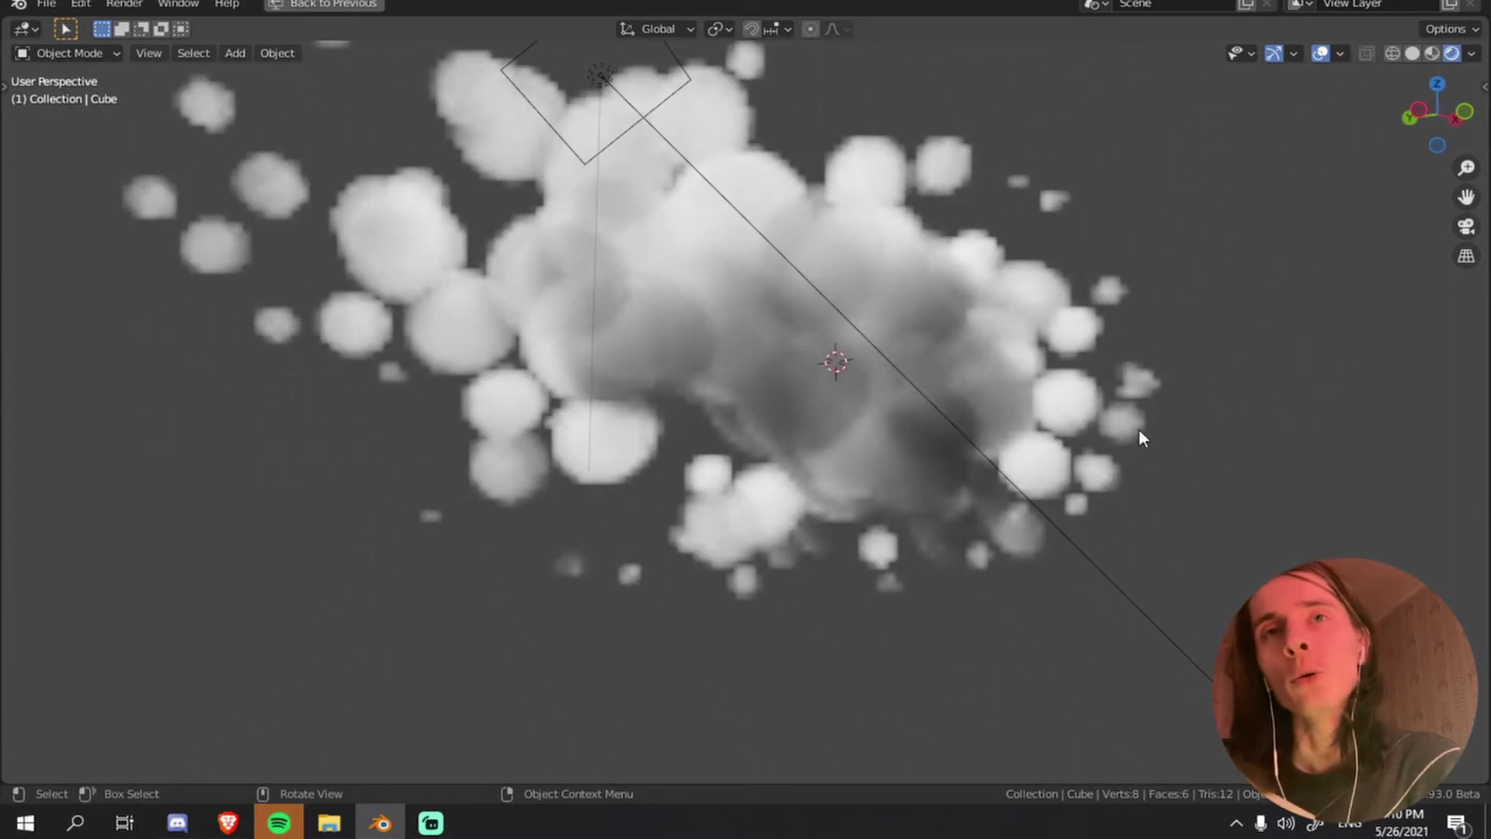
{"action": "key", "text": "ctrl+alt+space"}
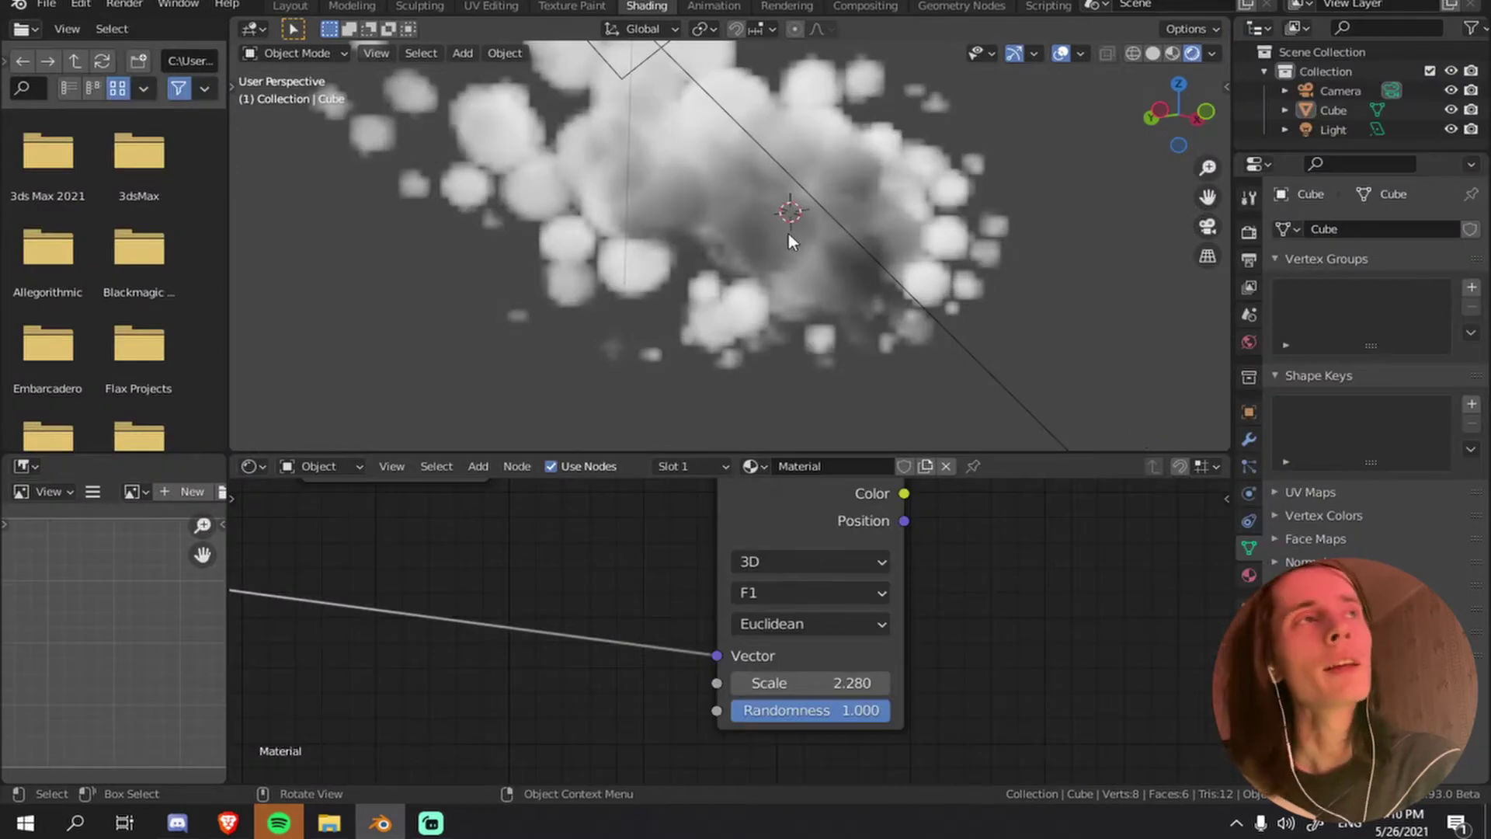
{"action": "mouse_move", "coordinate": [786, 231]}
{"action": "middle_mouse_down"}
{"action": "mouse_move", "coordinate": [990, 334]}
{"action": "mouse_move", "coordinate": [827, 311]}
{"action": "middle_mouse_up"}
{"action": "scroll", "coordinate": [809, 264], "scroll_direction": "up", "scroll_amount": 3}
{"action": "key", "text": "ctrl+alt+space"}
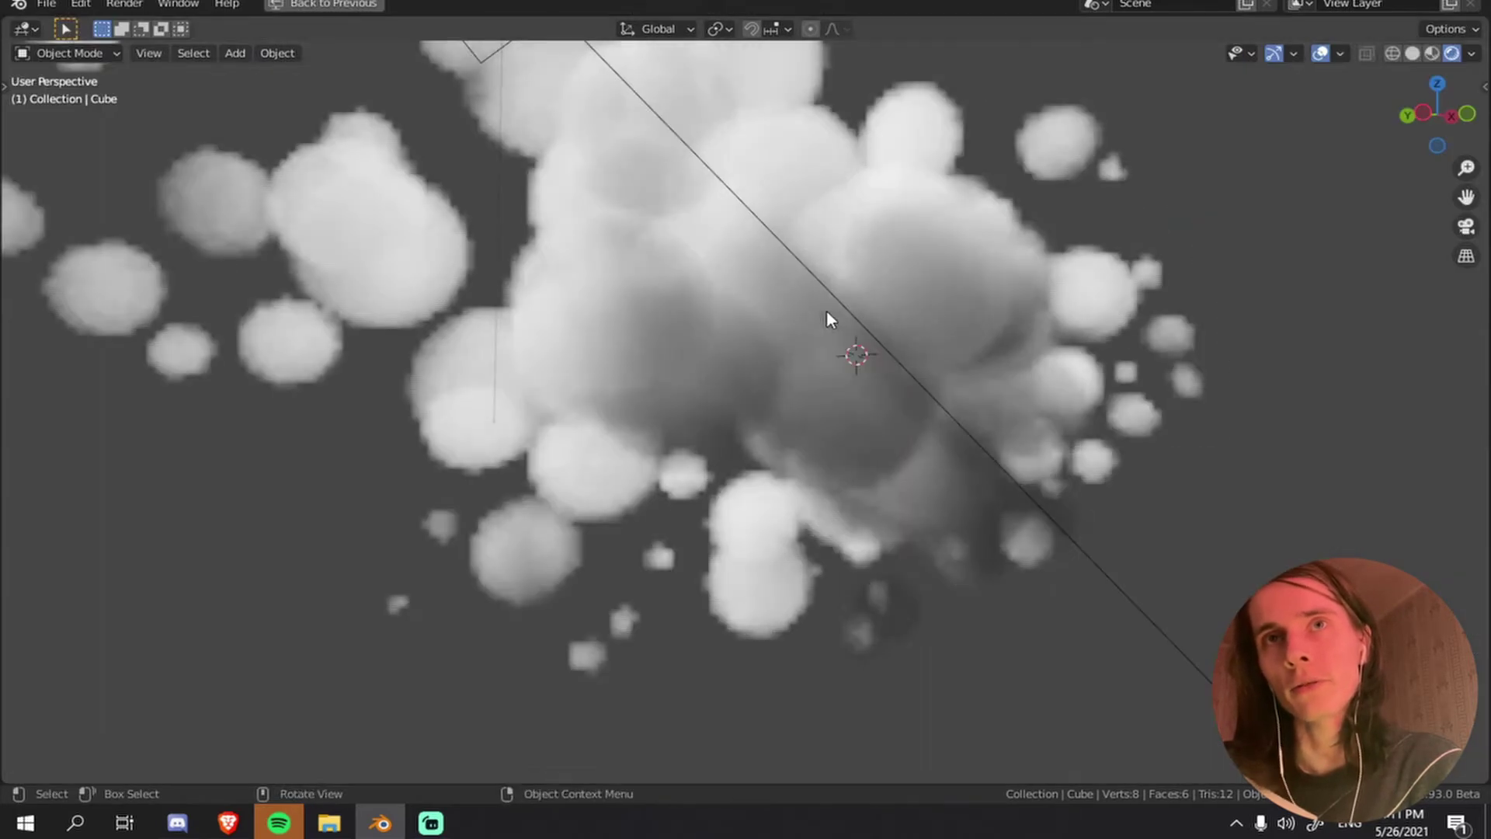
{"action": "key", "text": "ctrl+alt+space"}
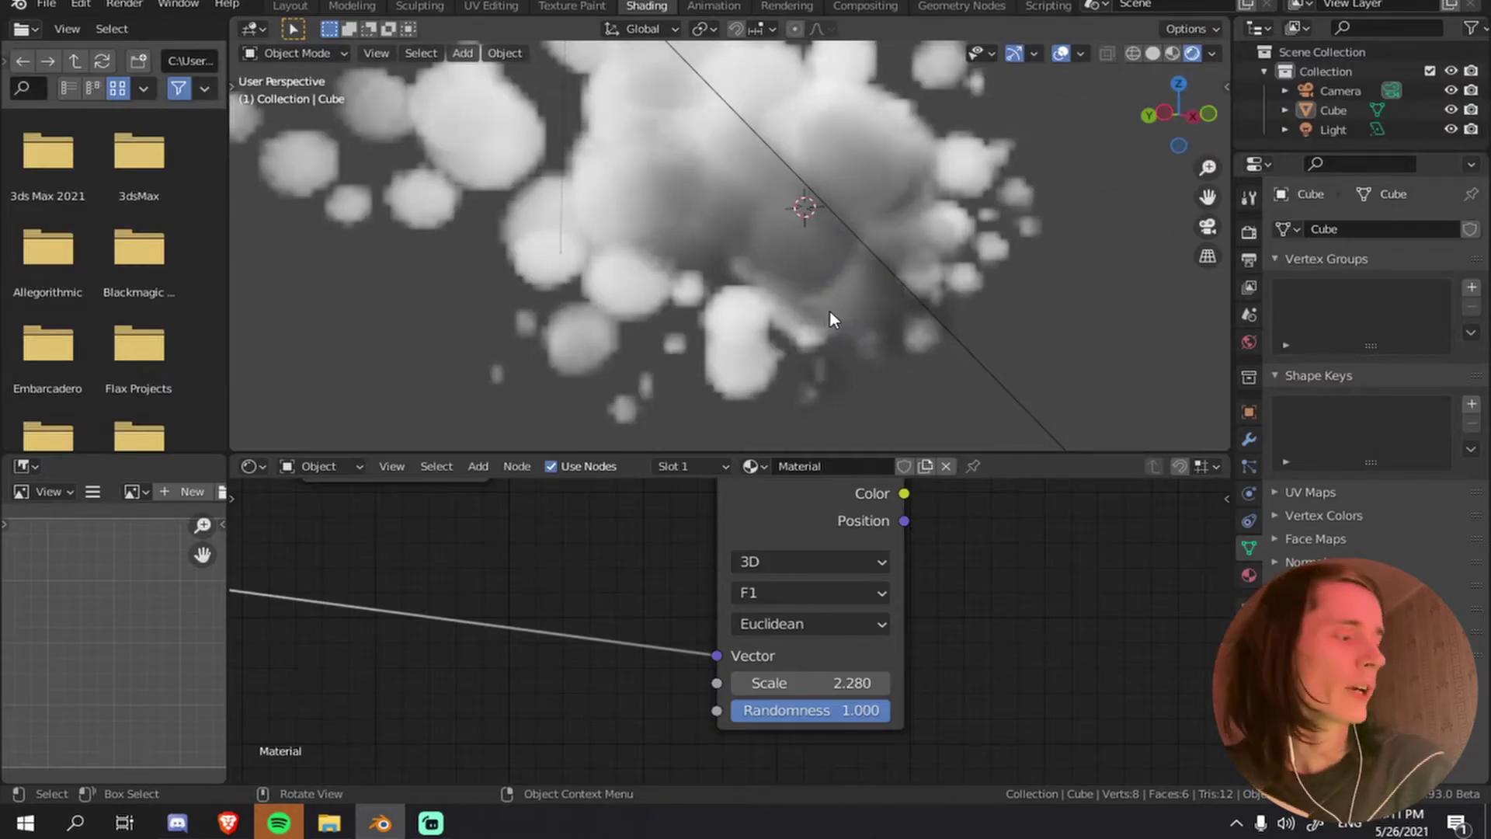
{"action": "scroll", "coordinate": [831, 310], "scroll_direction": "up", "scroll_amount": 1}
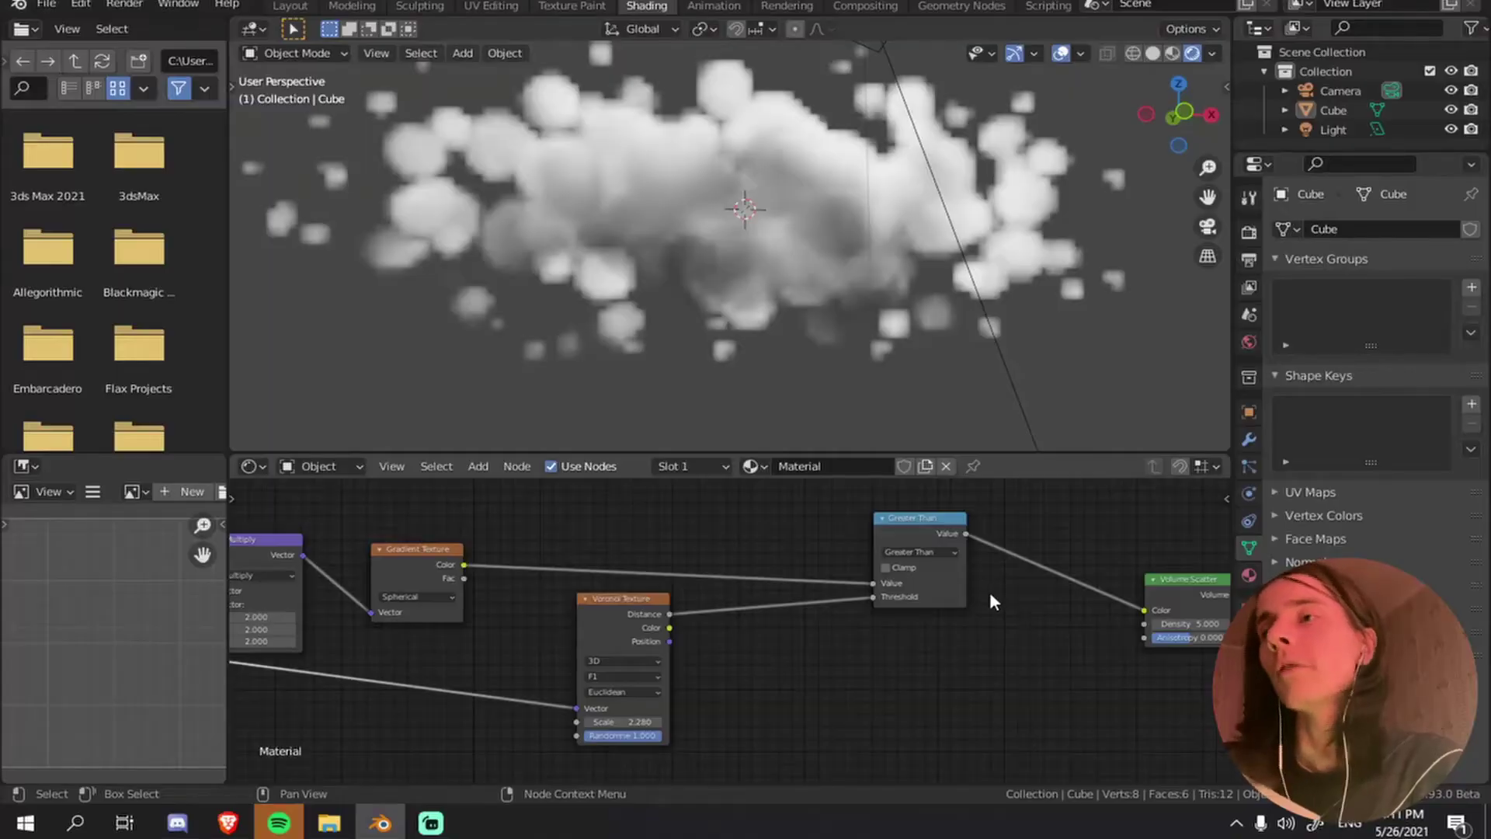
- Switch the shader editor from the object's material to the World shader nodes
{"action": "left_click", "coordinate": [329, 468]}
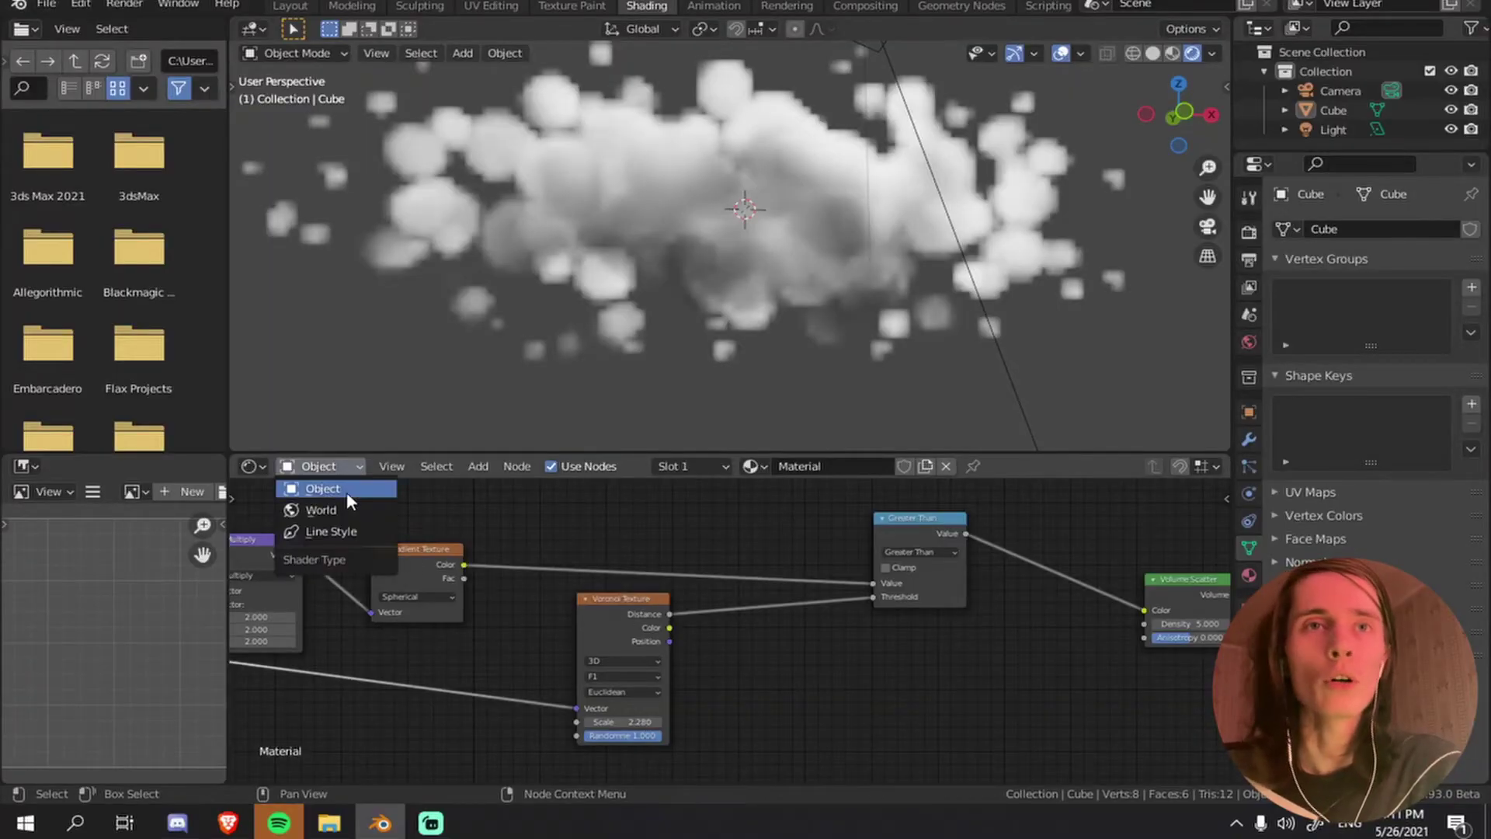
{"action": "left_click", "coordinate": [345, 505]}
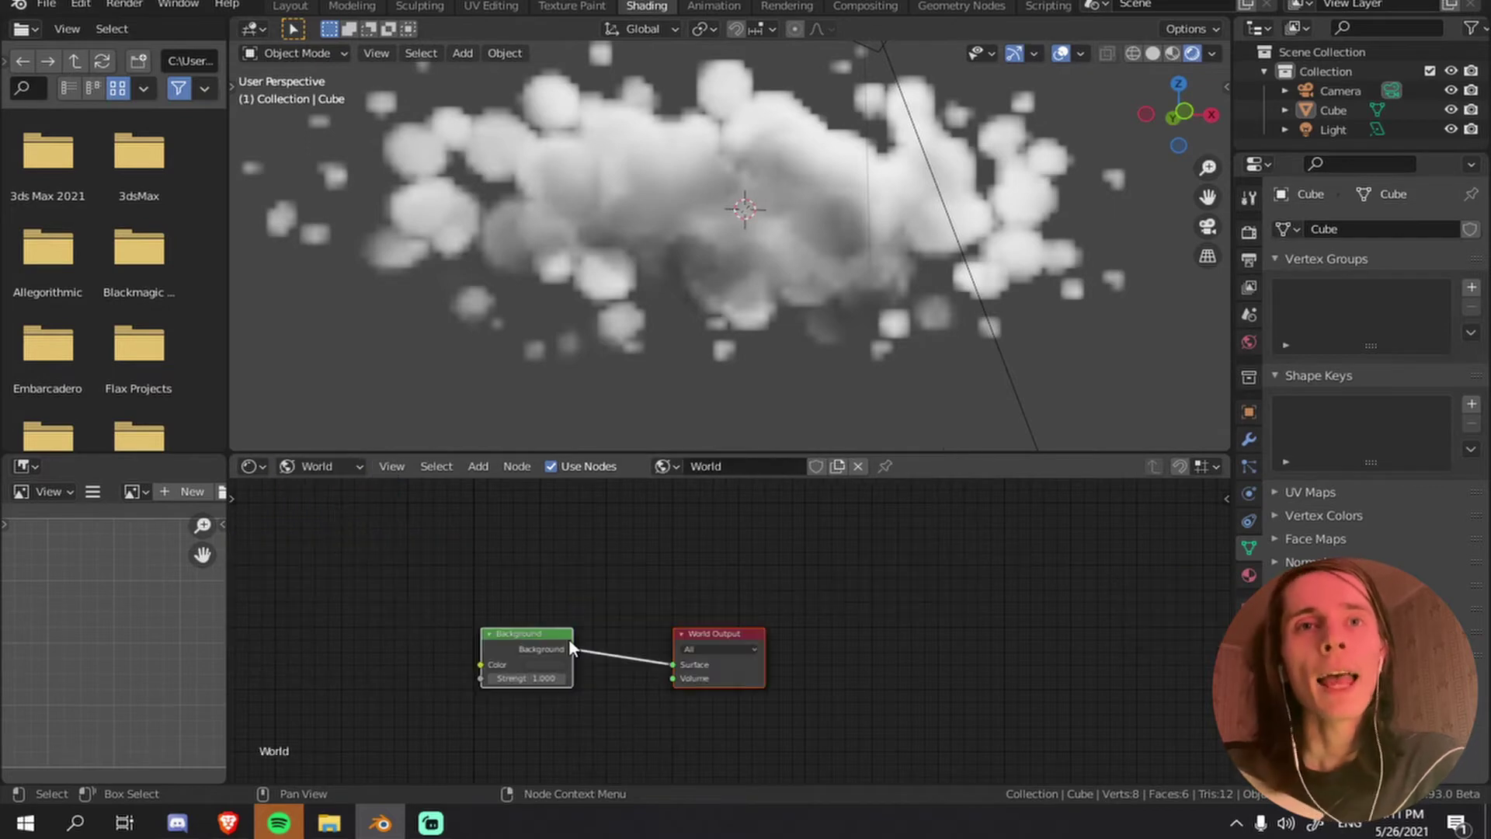
{"action": "scroll", "coordinate": [567, 638], "scroll_direction": "up", "scroll_amount": 6}
{"action": "middle_click_drag", "start_coordinate": [507, 635], "coordinate": [697, 615]}
{"action": "left_click_drag", "start_coordinate": [874, 618], "coordinate": [964, 589]}
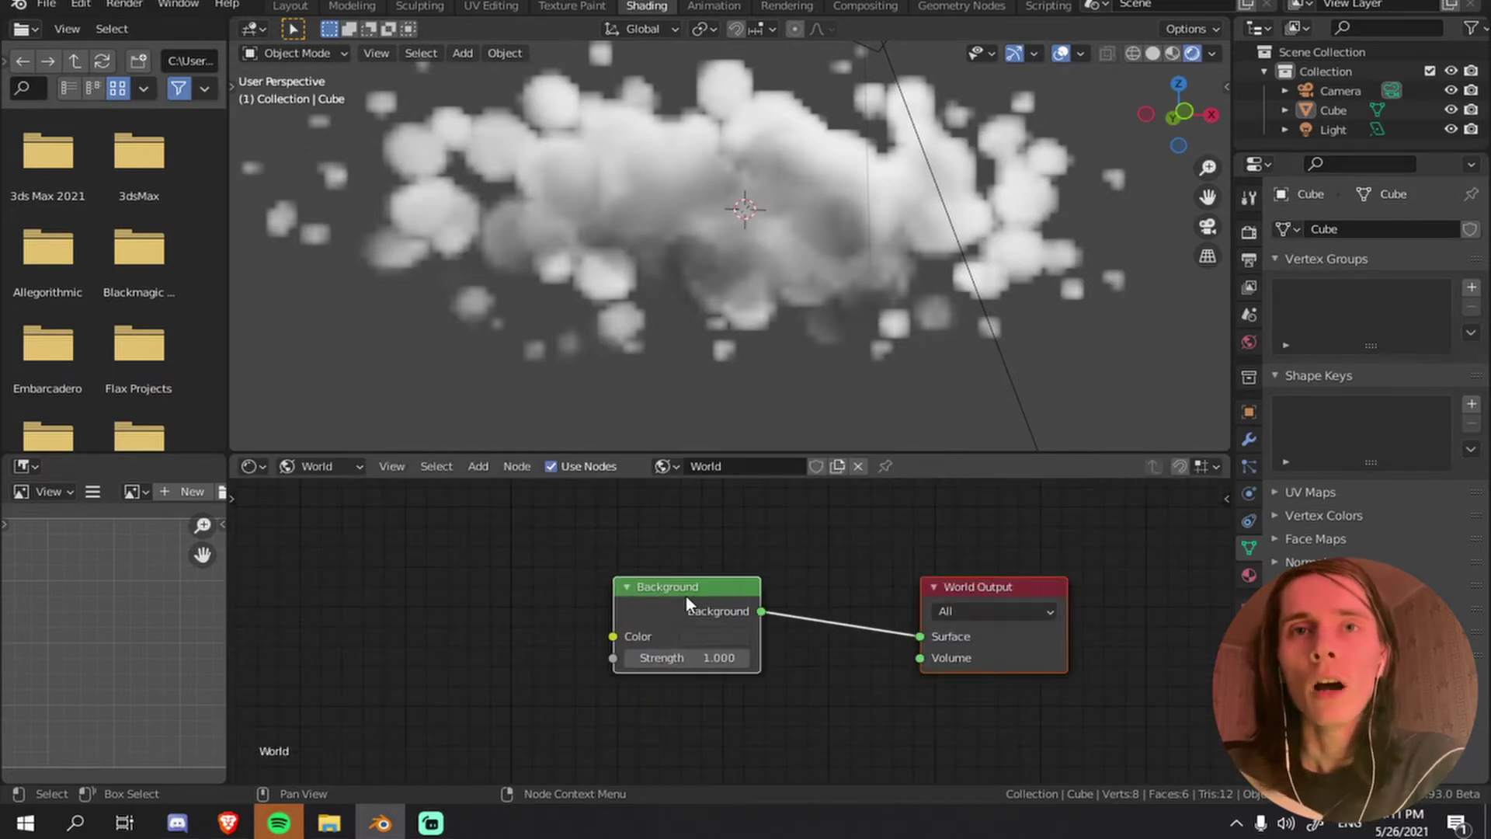
{"action": "left_click", "coordinate": [686, 597]}
- Add a Texture Coordinate node to the World shader, well before the Background node
{"action": "middle_click_drag", "start_coordinate": [526, 608], "coordinate": [709, 585]}
{"action": "key", "text": "shift+a"}
{"action": "mouse_move", "coordinate": [667, 468]}
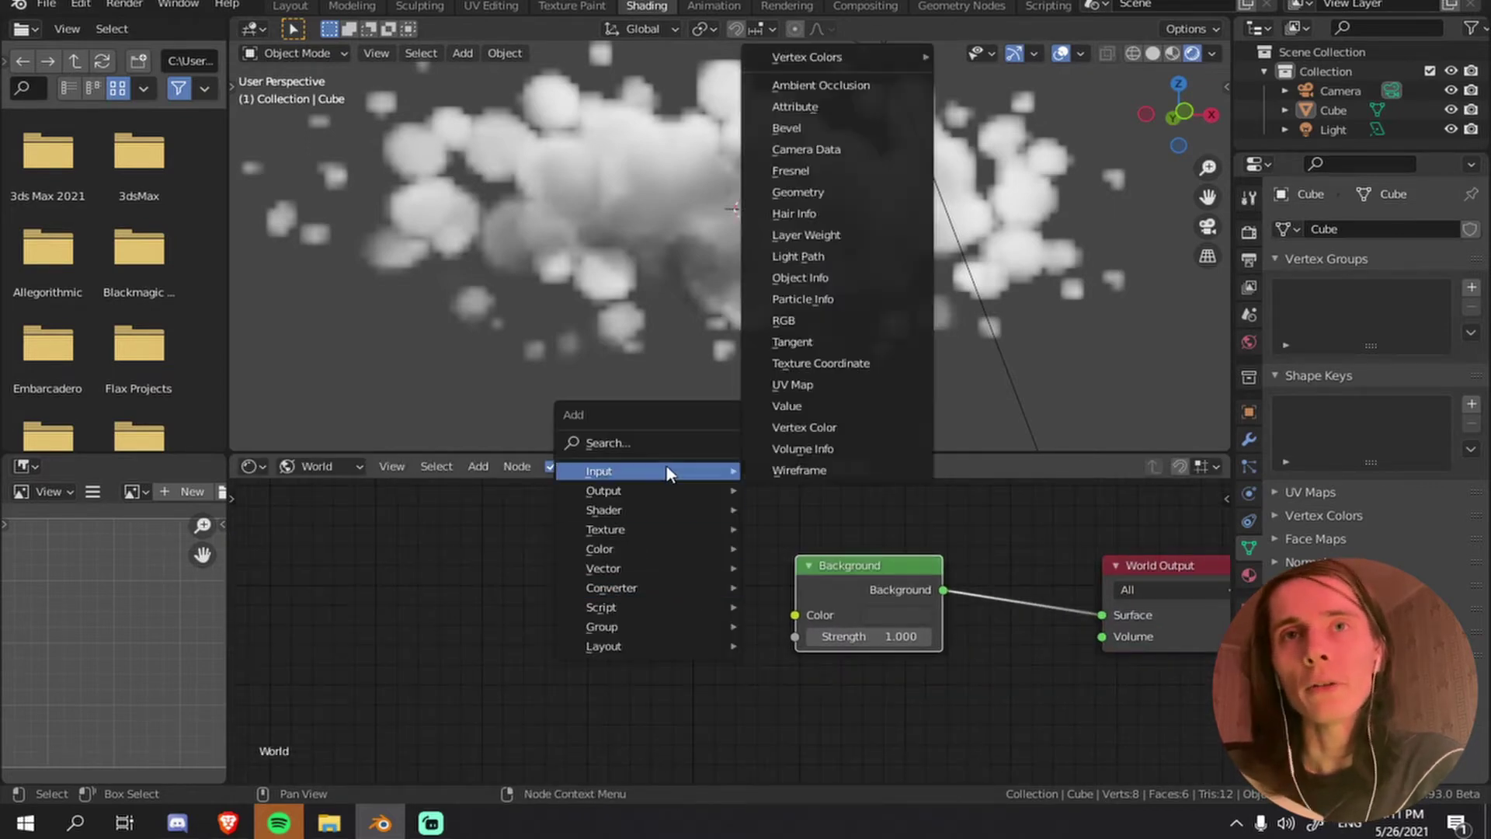
{"action": "left_click", "coordinate": [821, 363]}
{"action": "left_click", "coordinate": [356, 572]}
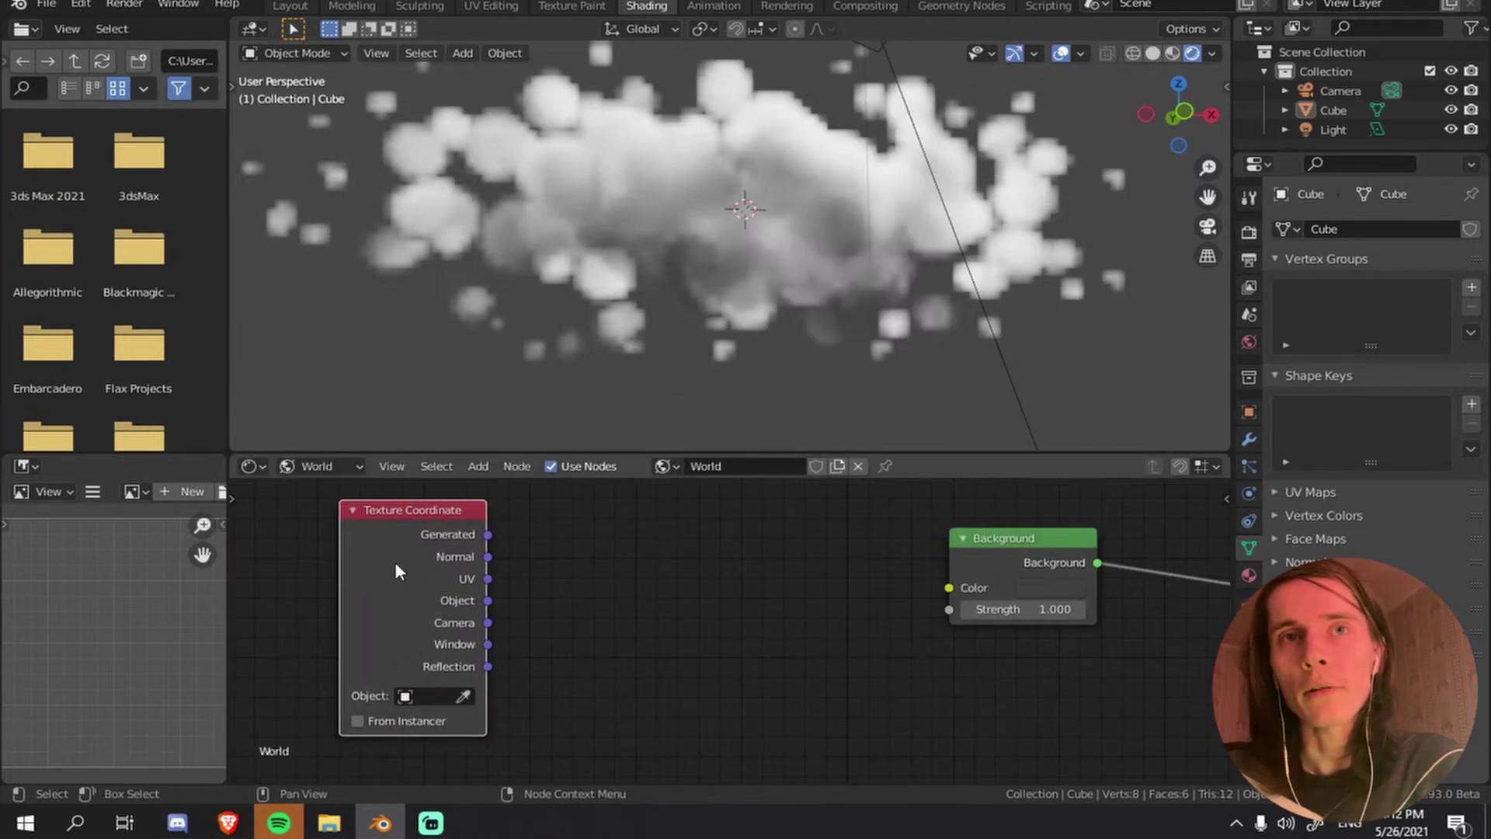
- Add a Math node between the Texture Coordinate and Background nodes, leaving its operation at Add
{"action": "key", "text": "shift+a"}
{"action": "mouse_move", "coordinate": [533, 712]}
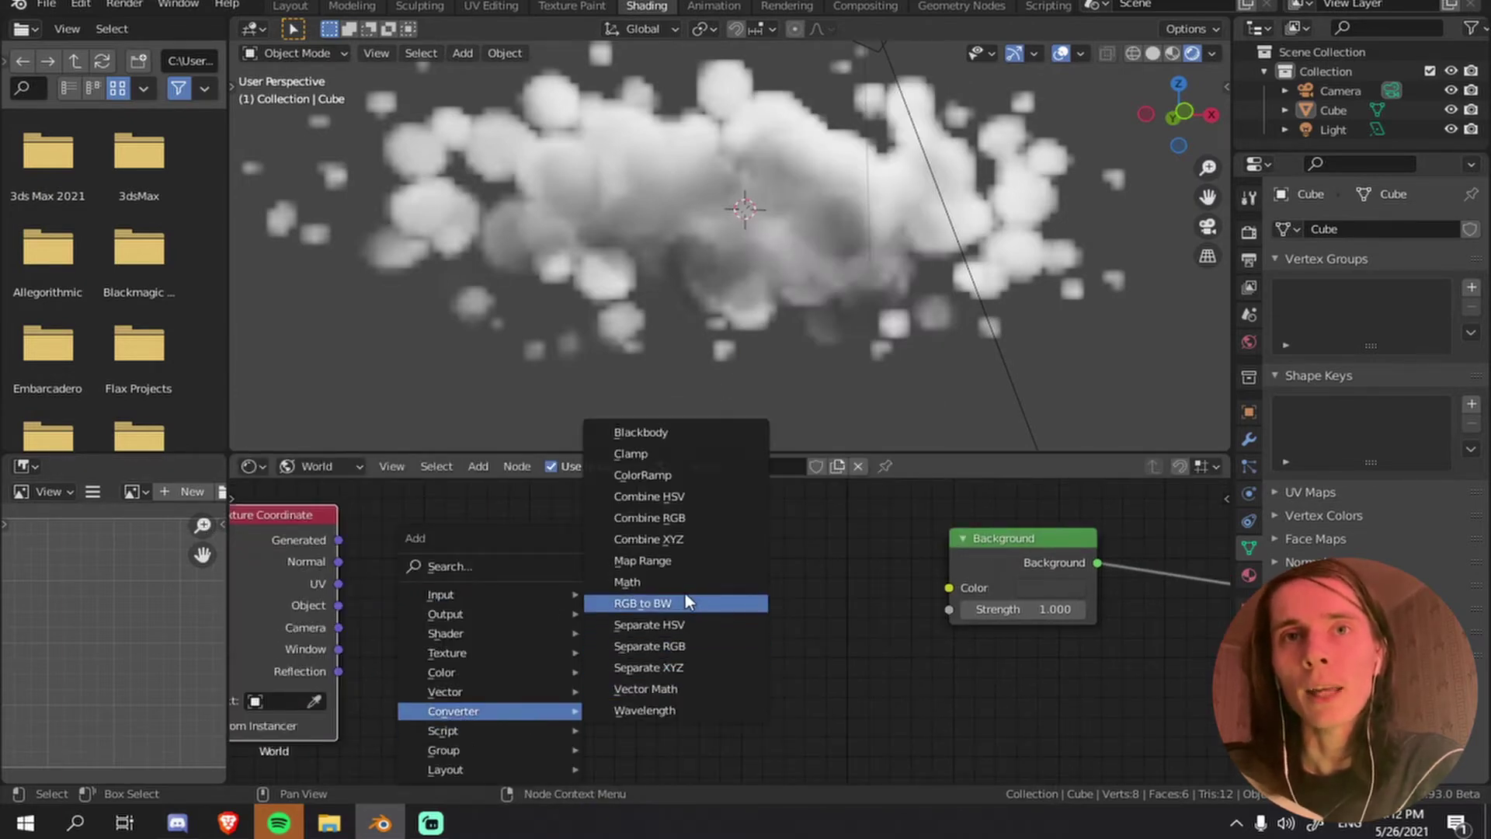
{"action": "left_click", "coordinate": [627, 582]}
{"action": "left_click", "coordinate": [441, 530]}
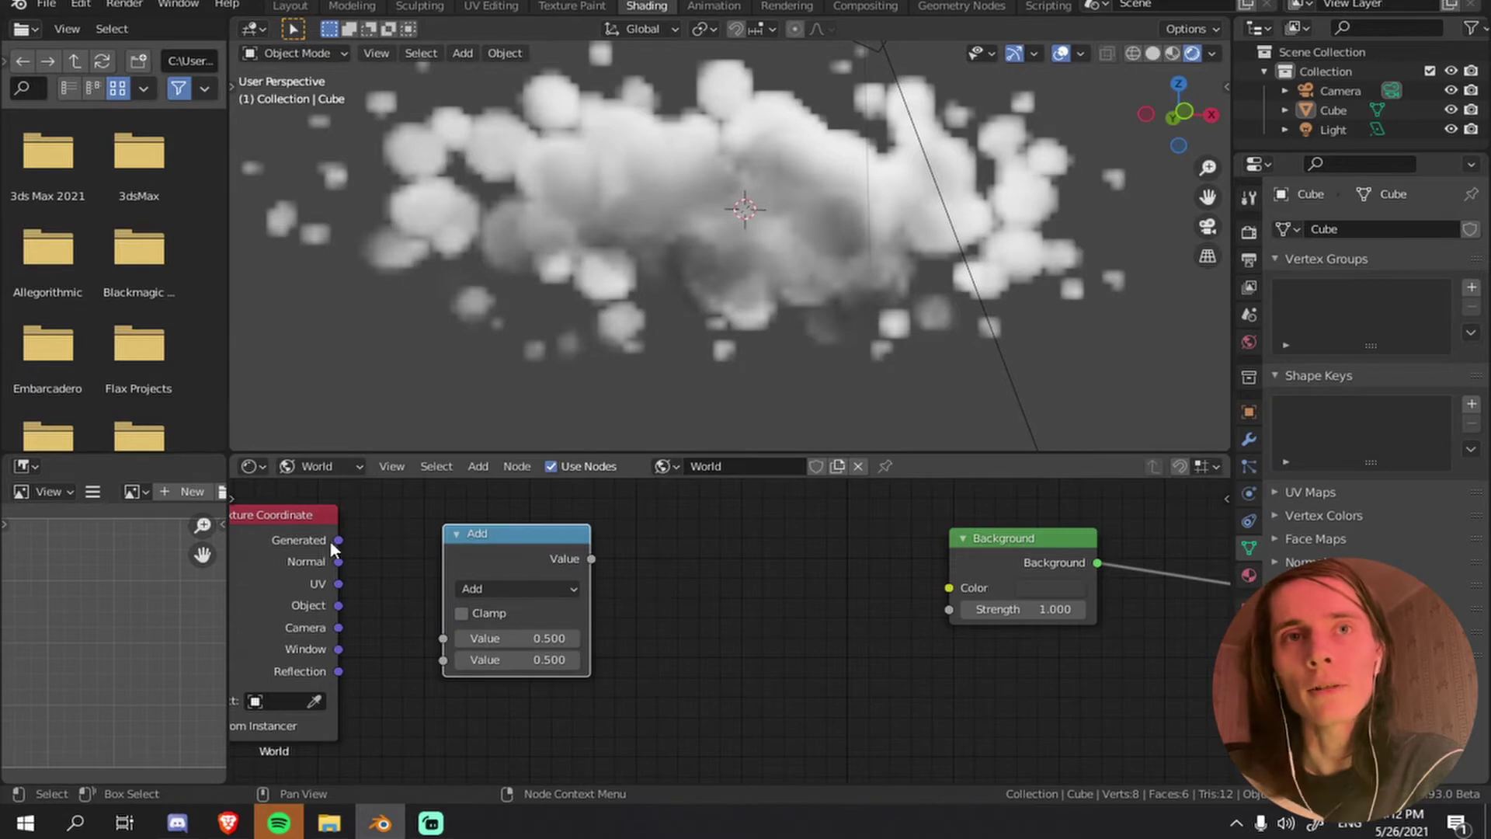
{"action": "left_click_drag", "start_coordinate": [466, 539], "coordinate": [594, 535]}
- Add a ColorRamp node between the Math node and the Background node
{"action": "key", "text": "shift+a"}
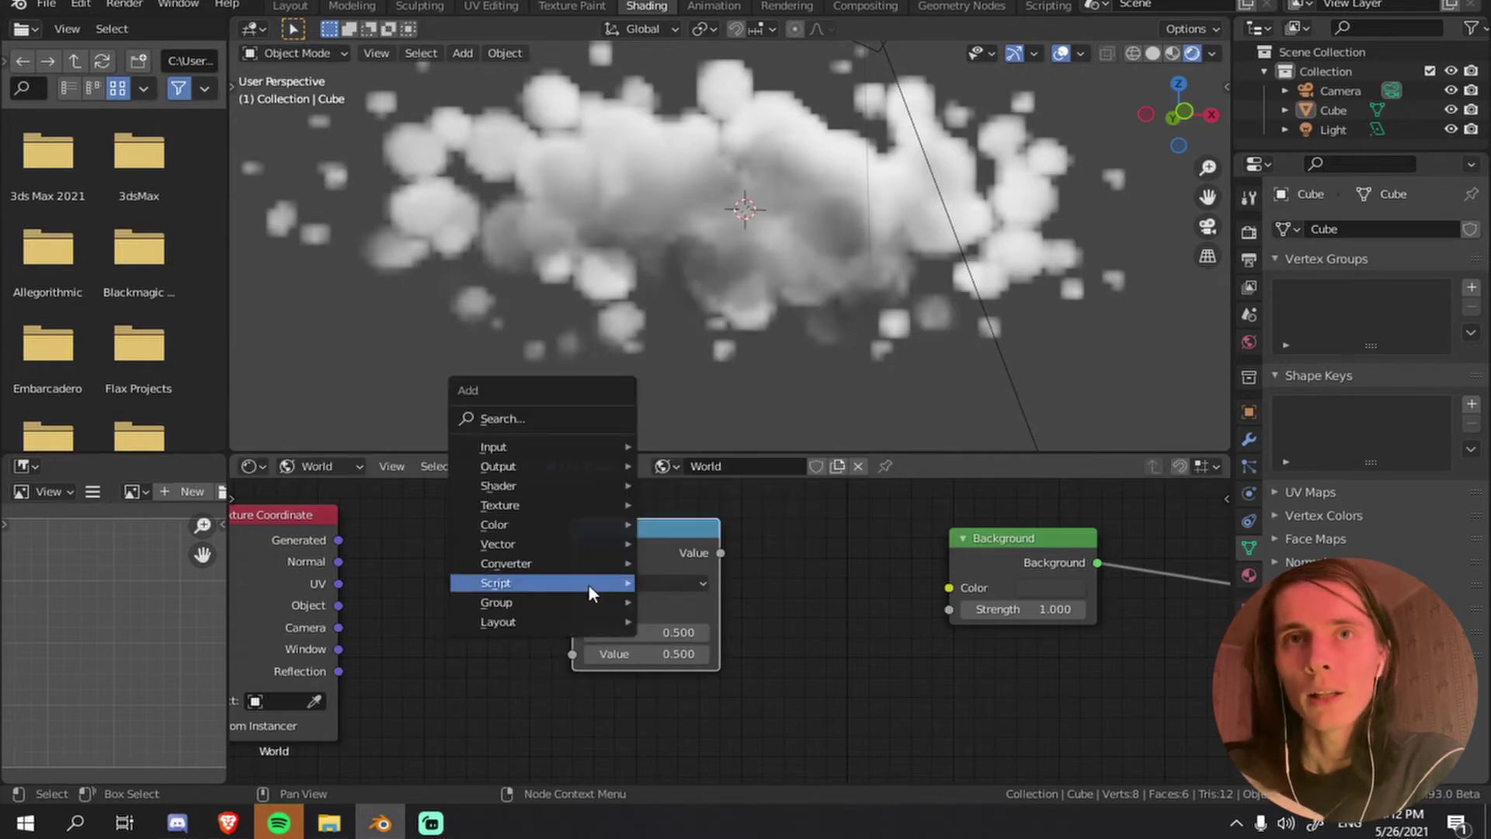
{"action": "mouse_move", "coordinate": [592, 563]}
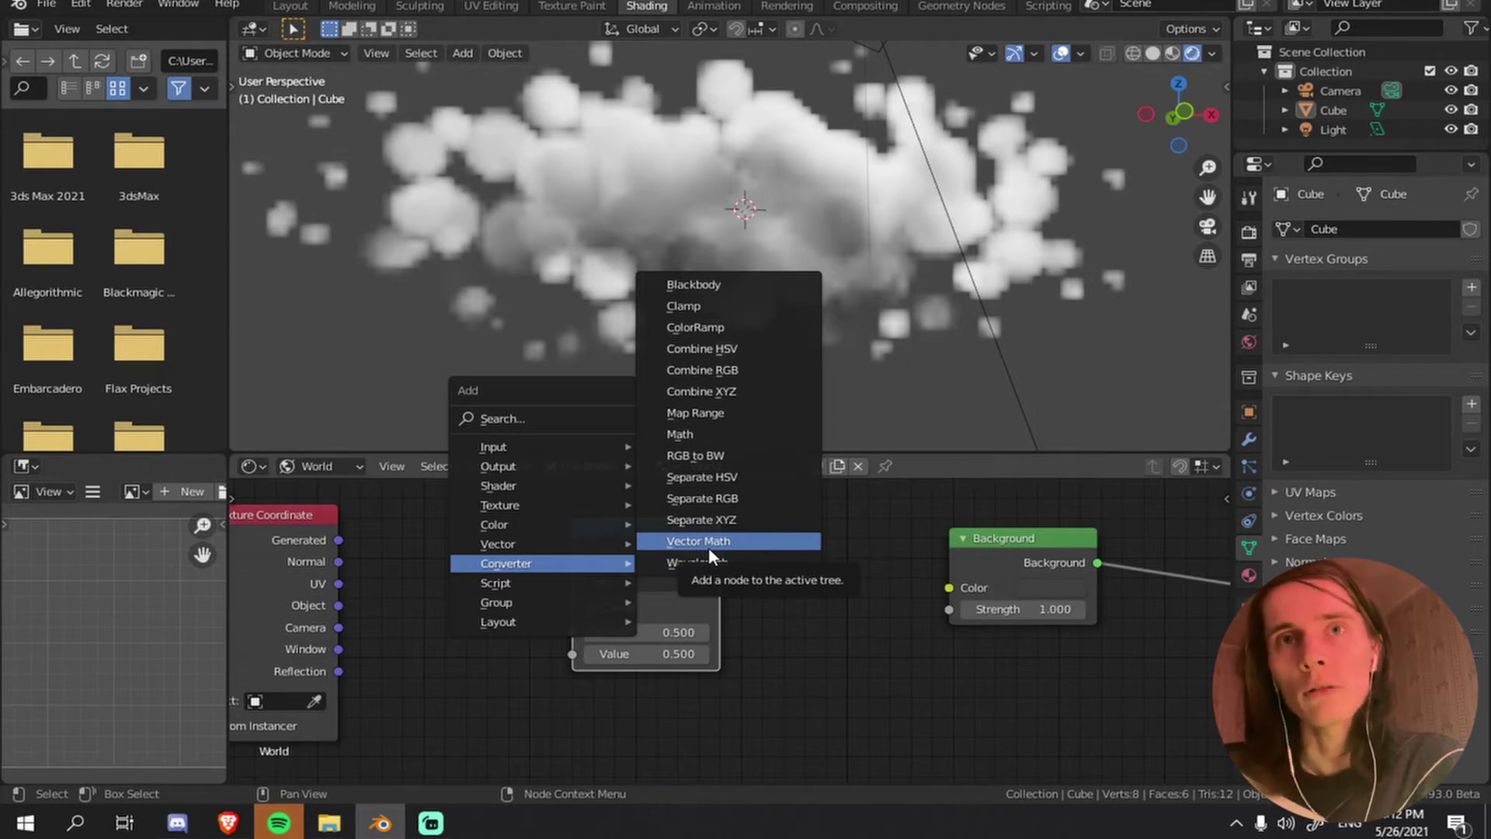
{"action": "left_click", "coordinate": [713, 327]}
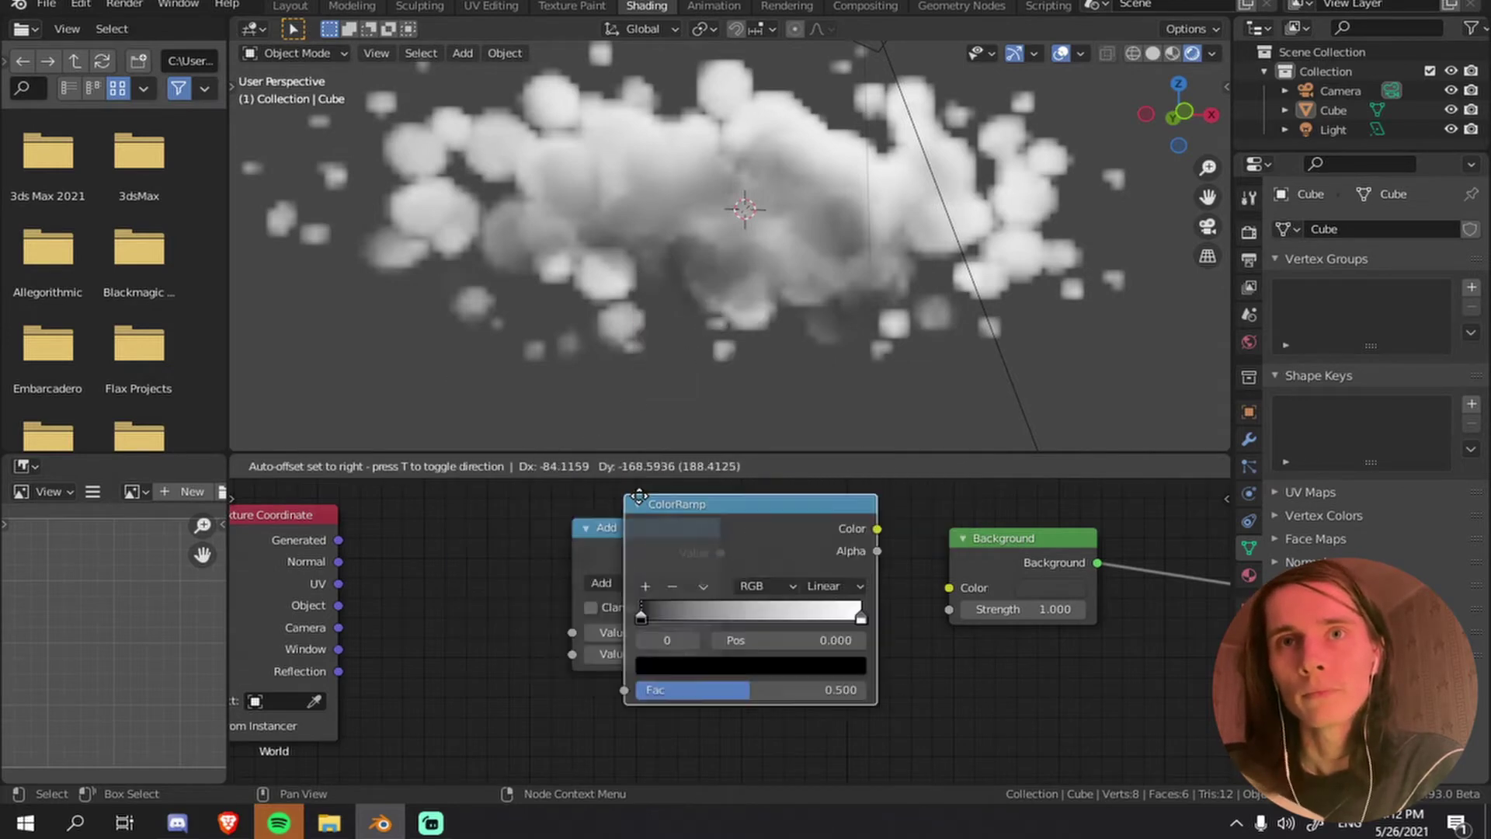
{"action": "left_click", "coordinate": [734, 498]}
- Spread the World nodes apart so that Texture Coordinate, Add, ColorRamp, Background and World Output no longer overlap, with extra room before Add
{"action": "scroll", "coordinate": [1127, 621], "scroll_direction": "down", "scroll_amount": 3}
{"action": "left_click_drag", "start_coordinate": [1012, 502], "coordinate": [782, 619]}
{"action": "key", "text": "g"}
{"action": "left_click", "coordinate": [965, 603]}
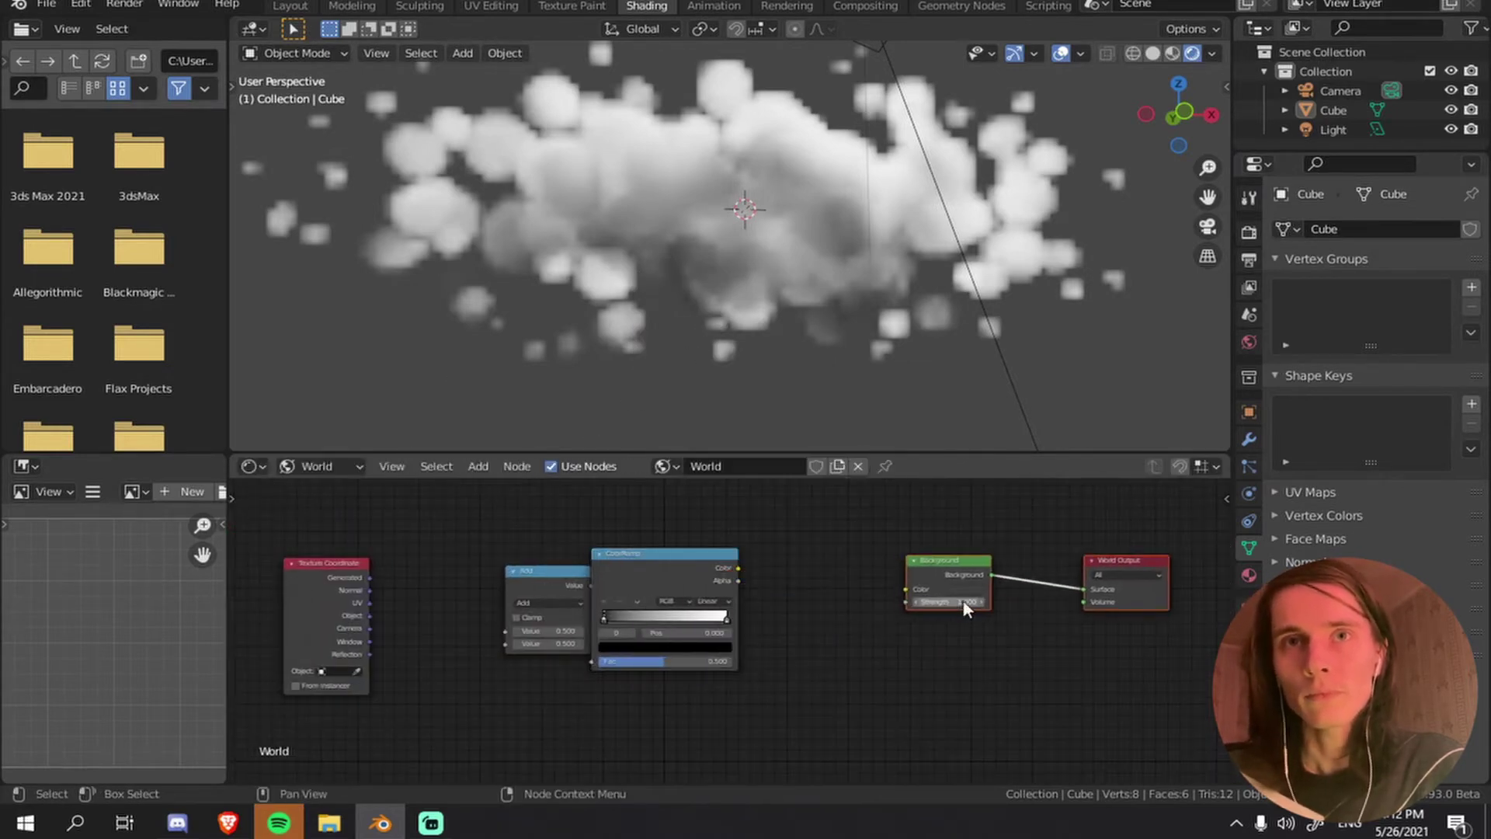
{"action": "left_click_drag", "start_coordinate": [662, 571], "coordinate": [787, 563]}
{"action": "scroll", "coordinate": [544, 576], "scroll_direction": "up", "scroll_amount": 3}
{"action": "middle_click_drag", "start_coordinate": [511, 578], "coordinate": [703, 580]}
{"action": "left_click_drag", "start_coordinate": [370, 591], "coordinate": [216, 599]}
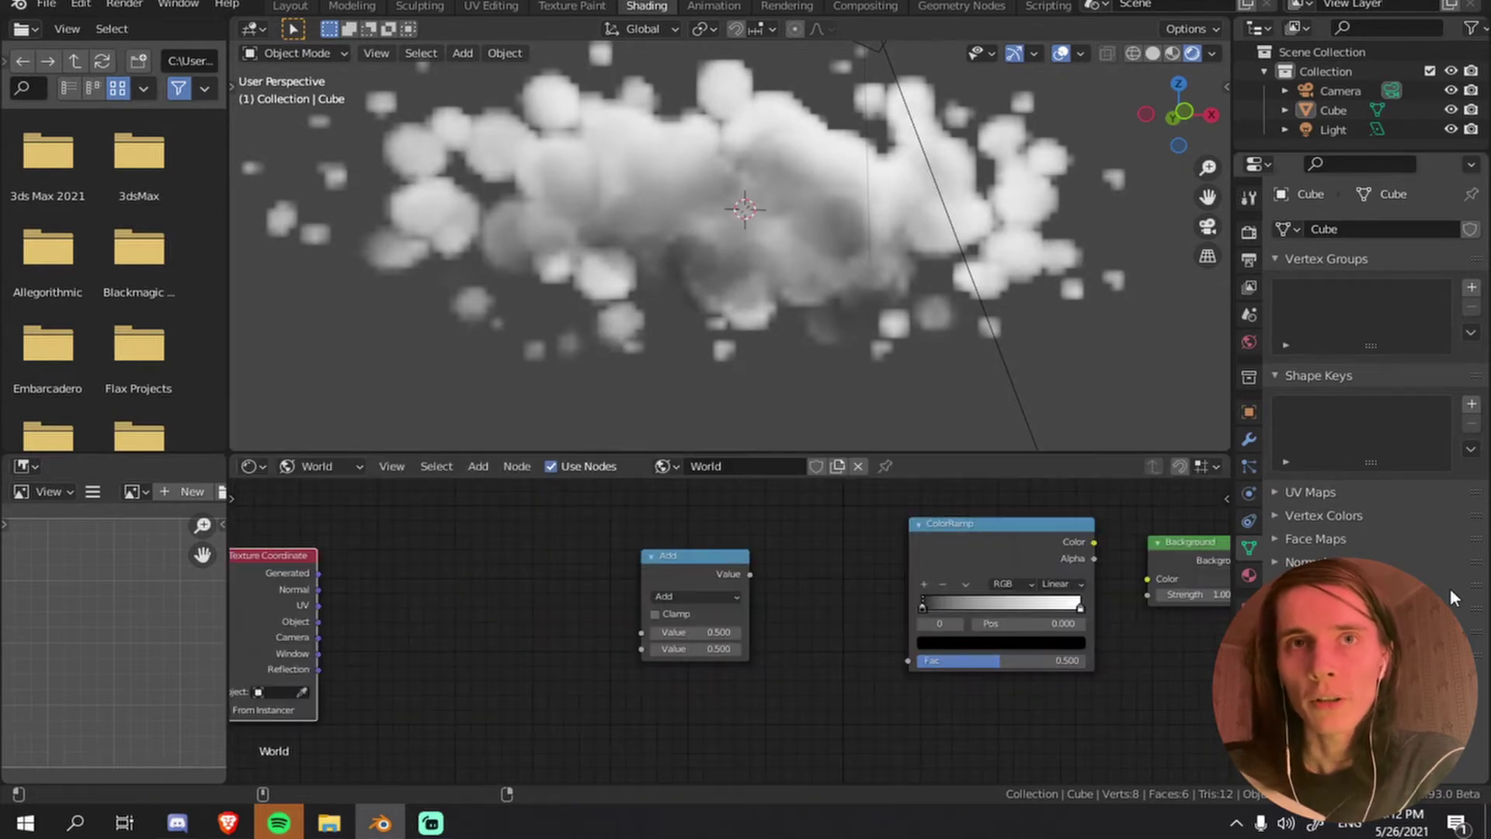
- Add a Separate XYZ node between the Texture Coordinate and Add nodes
{"action": "key", "text": "shift+a"}
{"action": "mouse_move", "coordinate": [435, 586]}
{"action": "left_click", "coordinate": [589, 543]}
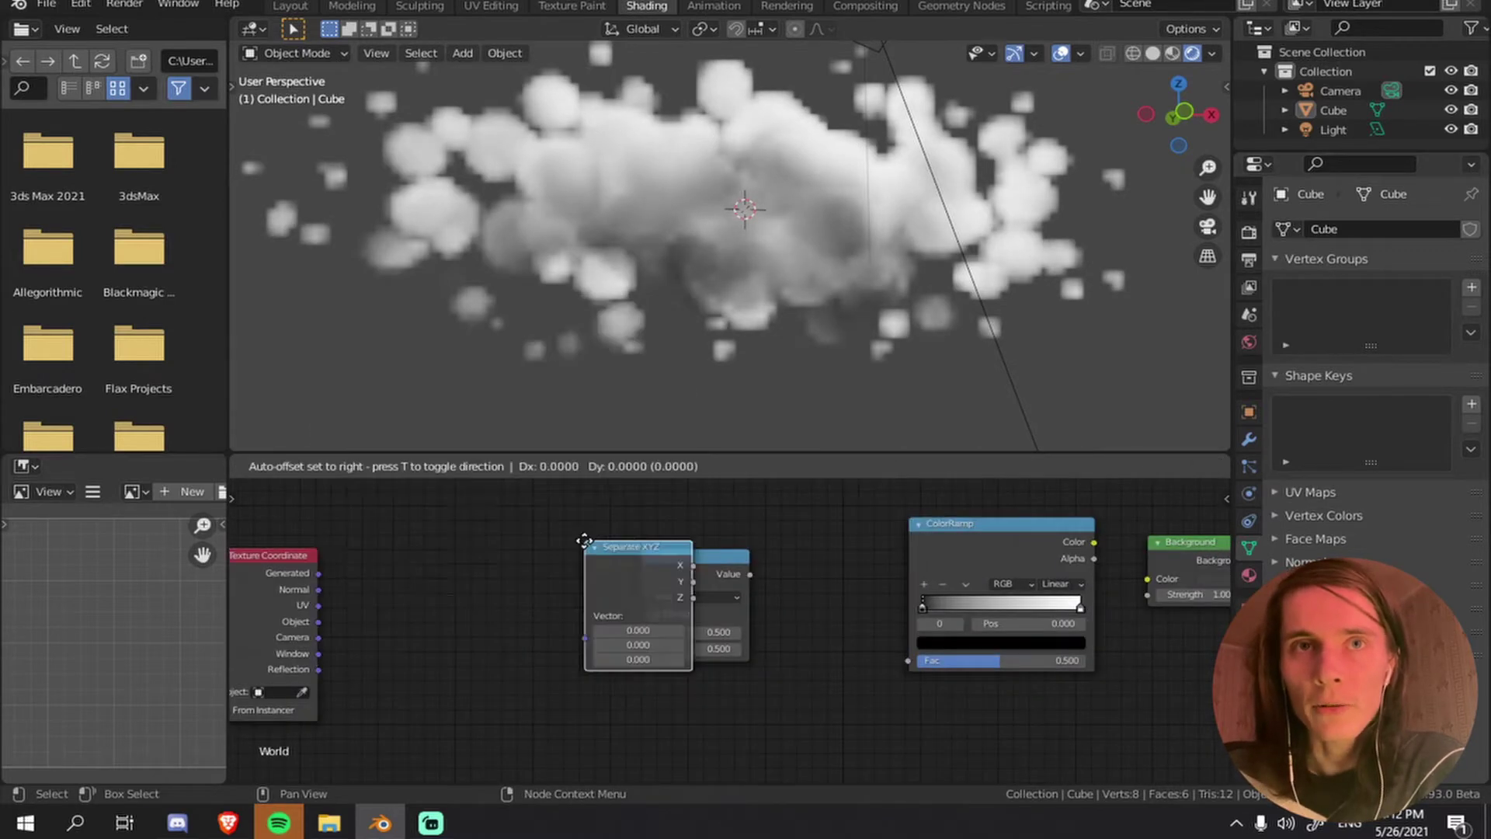
{"action": "left_click", "coordinate": [352, 524]}
{"action": "left_click_drag", "start_coordinate": [381, 626], "coordinate": [469, 576]}
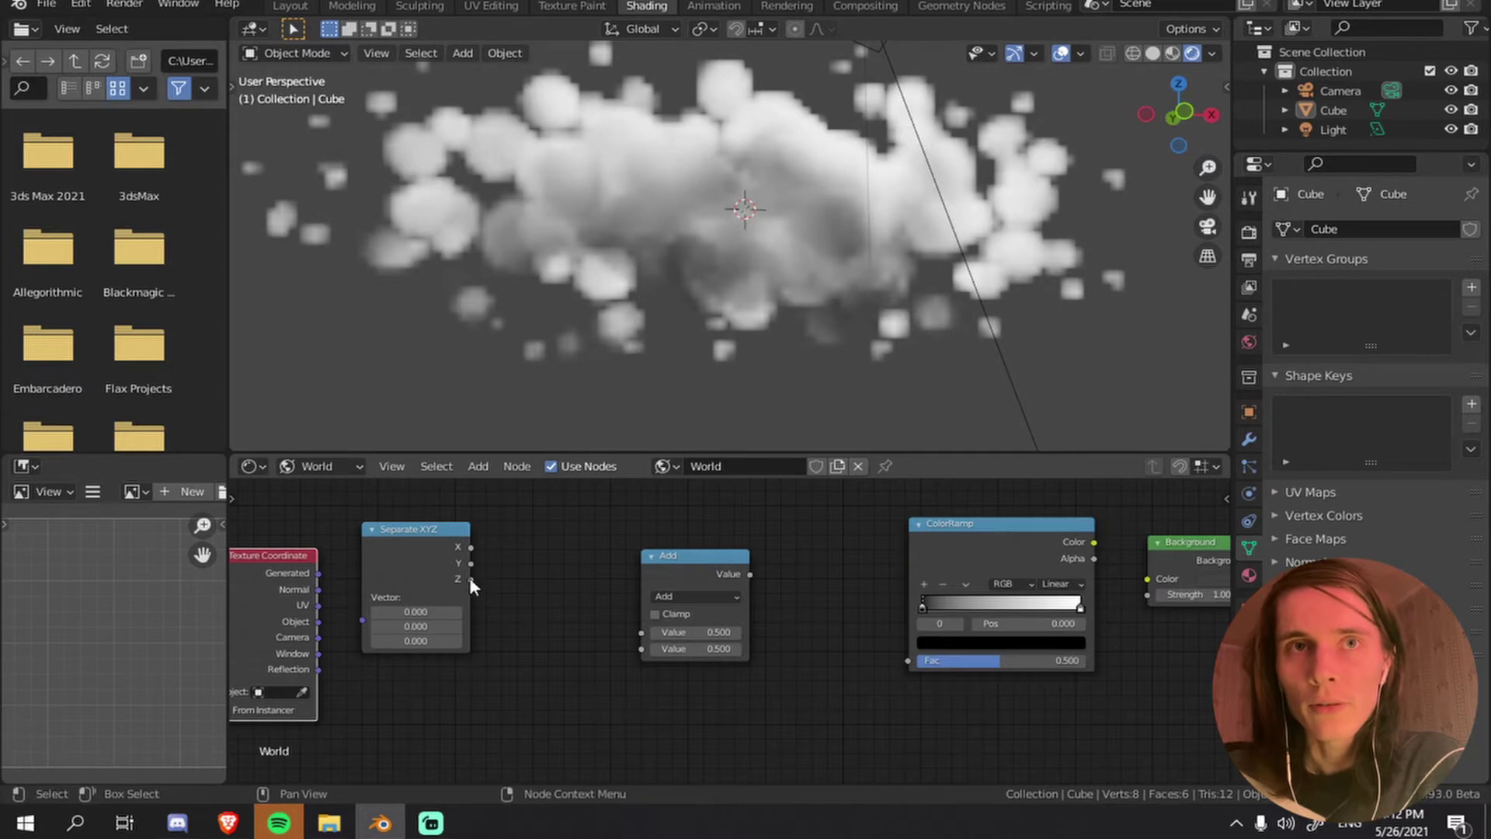
- Feed Generated coordinates into Separate XYZ and its Z output into the Add node, with Add's second value set to 1
{"action": "left_click_drag", "start_coordinate": [320, 574], "coordinate": [362, 617]}
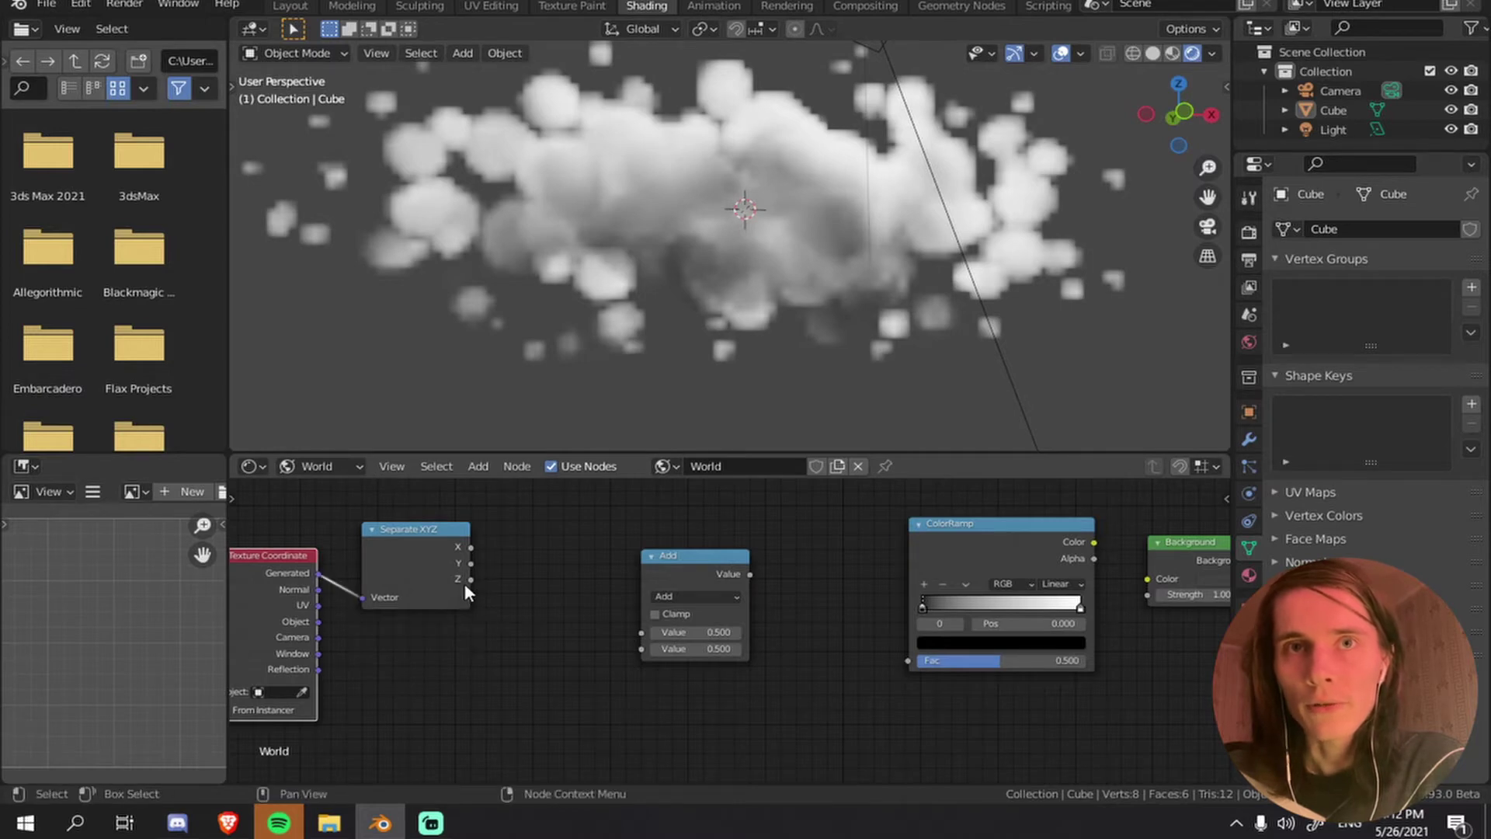
{"action": "left_click_drag", "start_coordinate": [469, 579], "coordinate": [667, 628]}
{"action": "scroll", "coordinate": [728, 633], "scroll_direction": "up", "scroll_amount": 2}
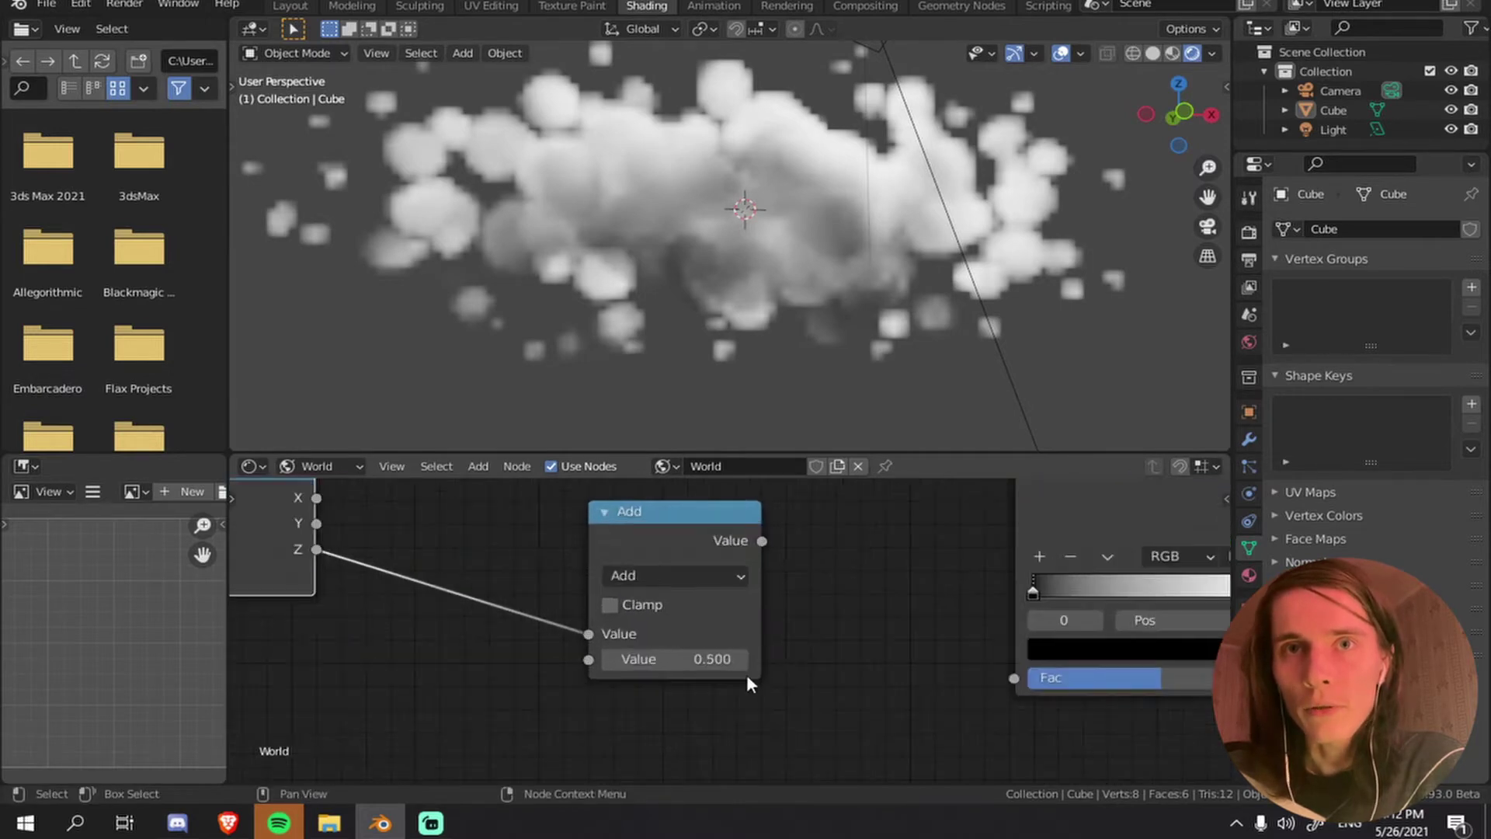
{"action": "left_click", "coordinate": [689, 660]}
{"action": "type", "text": "1"}
{"action": "key", "text": "Return"}
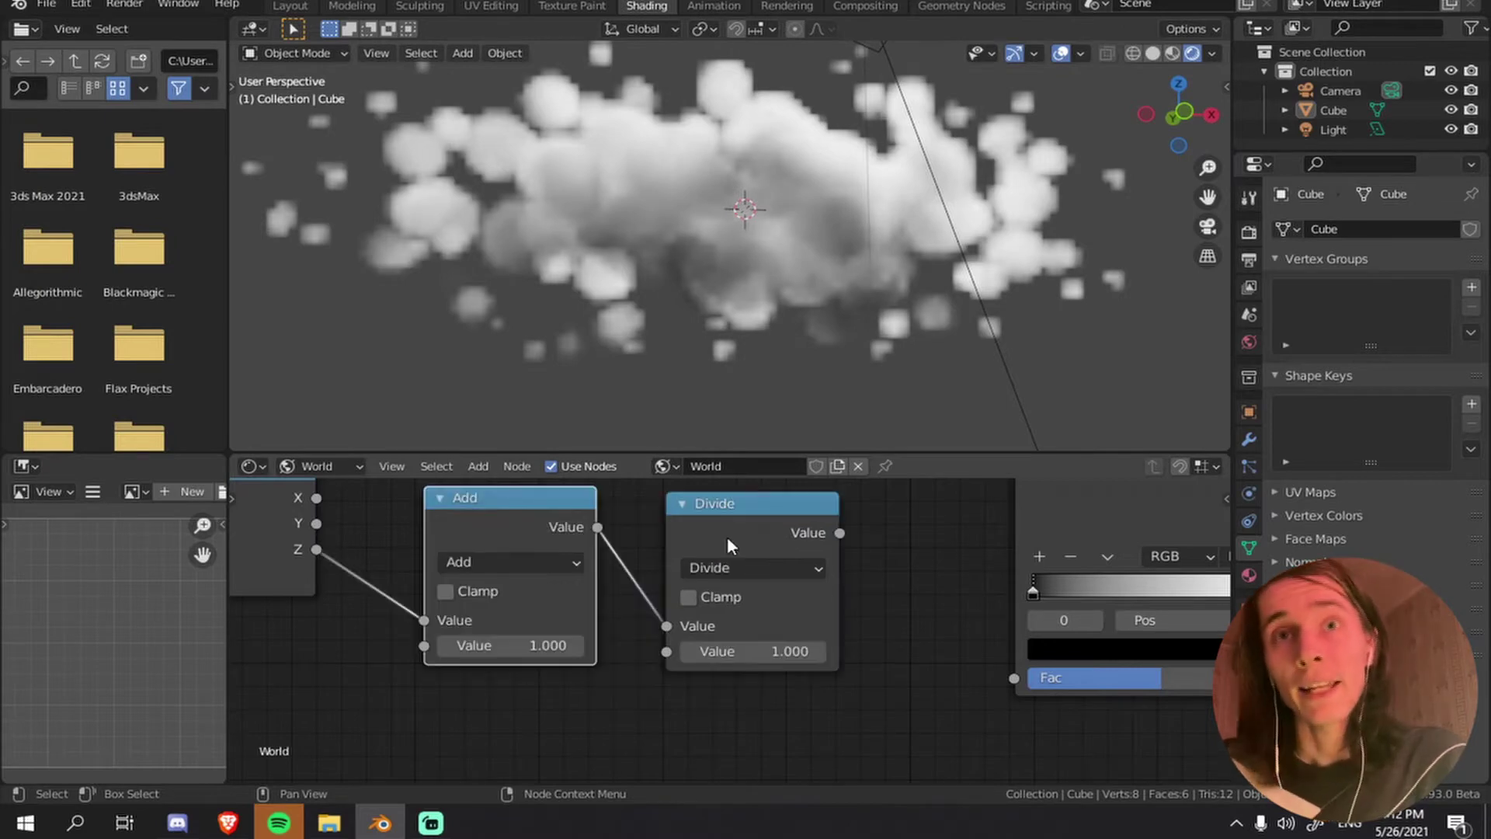
- Place a Divide Math node after Add, fed by Add's output, and set its second value to 2
{"action": "mouse_move", "coordinate": [720, 527]}
{"action": "left_mouse_down"}
{"action": "mouse_move", "coordinate": [687, 513]}
{"action": "mouse_move", "coordinate": [709, 502]}
{"action": "left_mouse_up"}
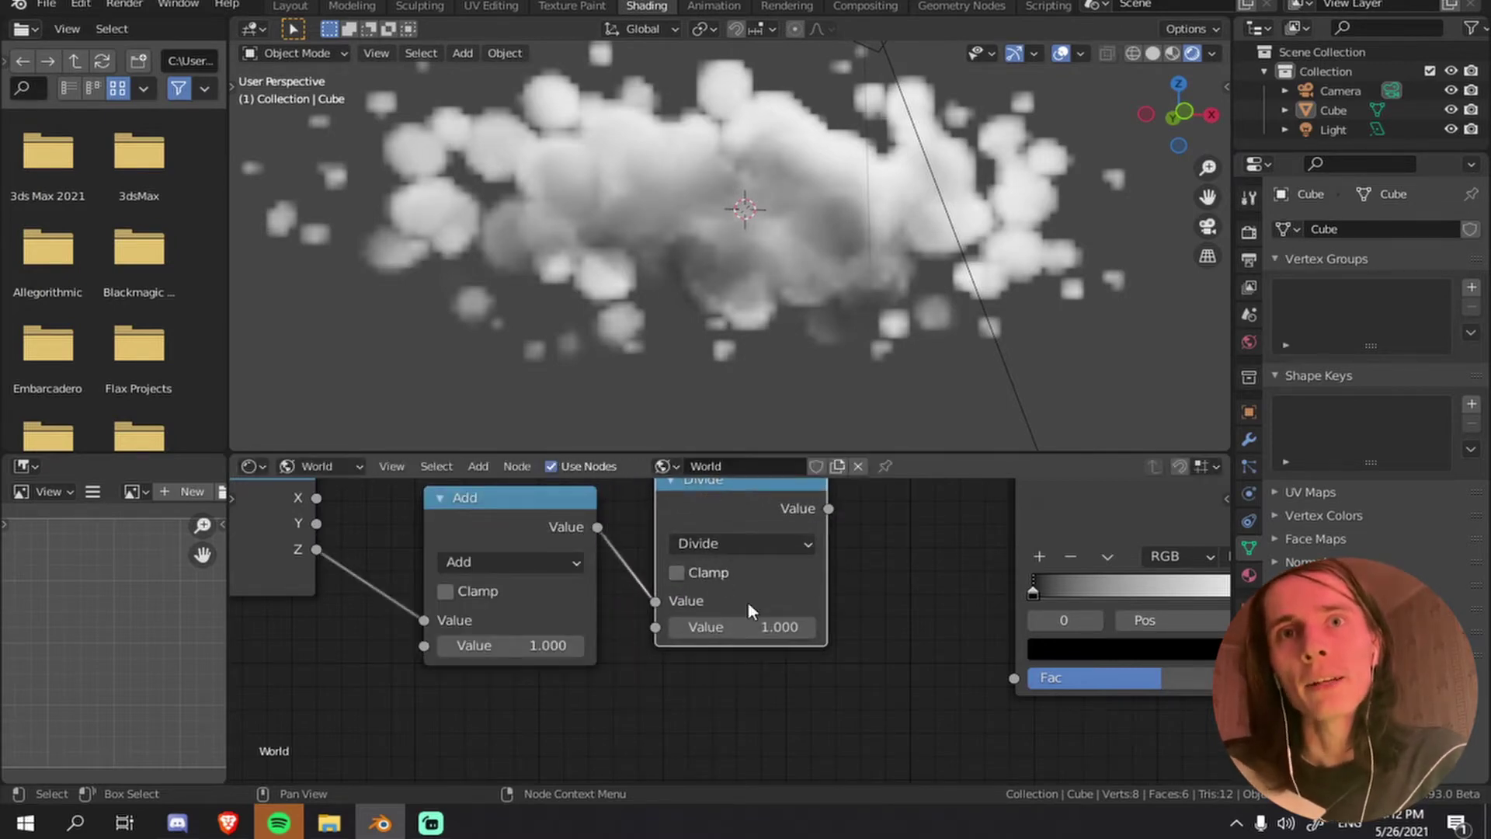
{"action": "left_click", "coordinate": [750, 627]}
{"action": "type", "text": "2"}
{"action": "key", "text": "Return"}
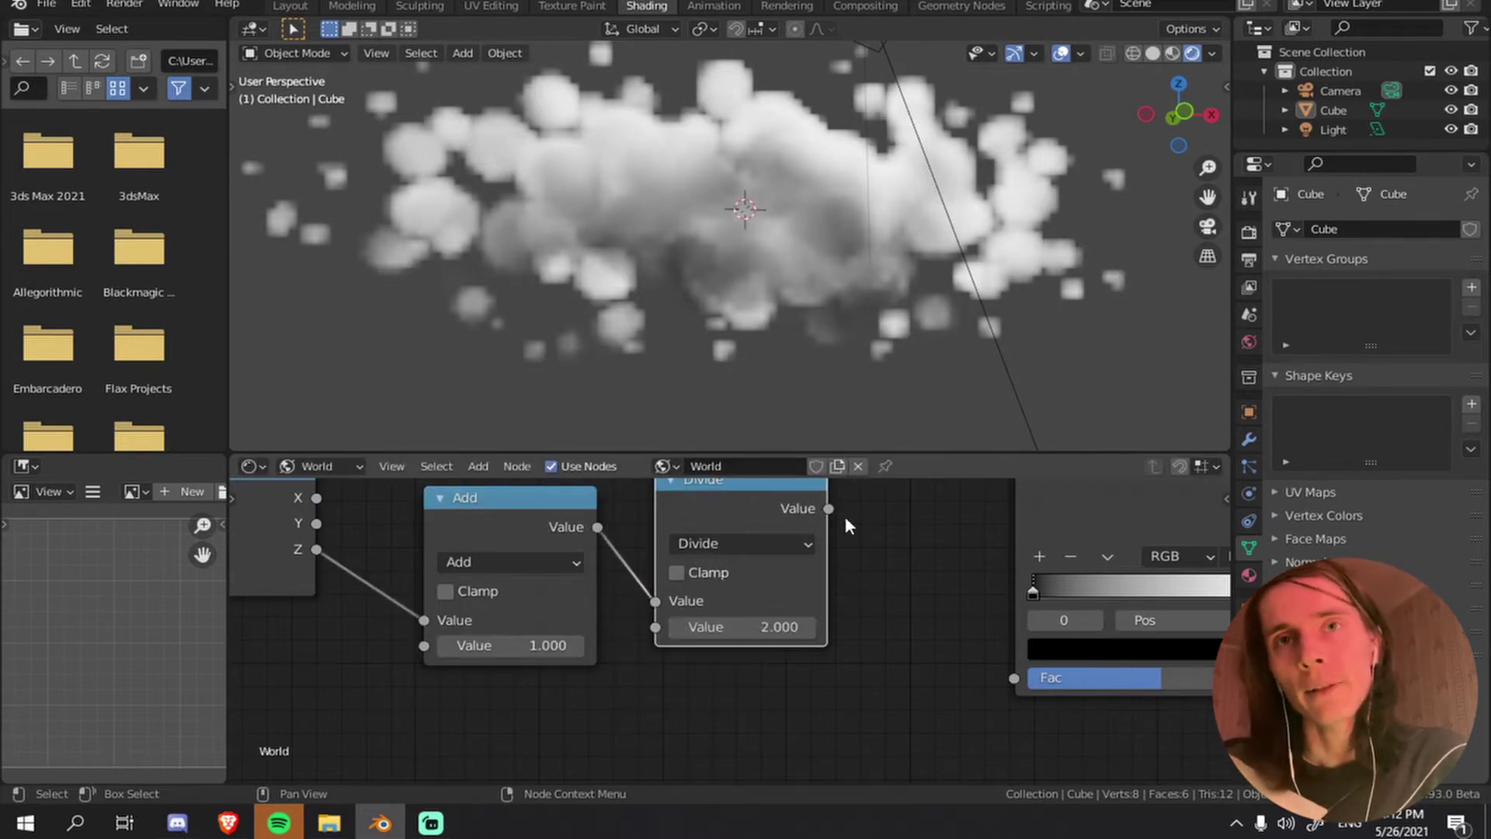
- Link the Divide output to the ColorRamp's Fac and the ColorRamp's Color to the Background node's Color
{"action": "left_click_drag", "start_coordinate": [828, 508], "coordinate": [1011, 675]}
{"action": "scroll", "coordinate": [1080, 606], "scroll_direction": "down", "scroll_amount": 1}
{"action": "middle_click_drag", "start_coordinate": [1088, 599], "coordinate": [703, 595]}
{"action": "scroll", "coordinate": [877, 588], "scroll_direction": "up", "scroll_amount": 3}
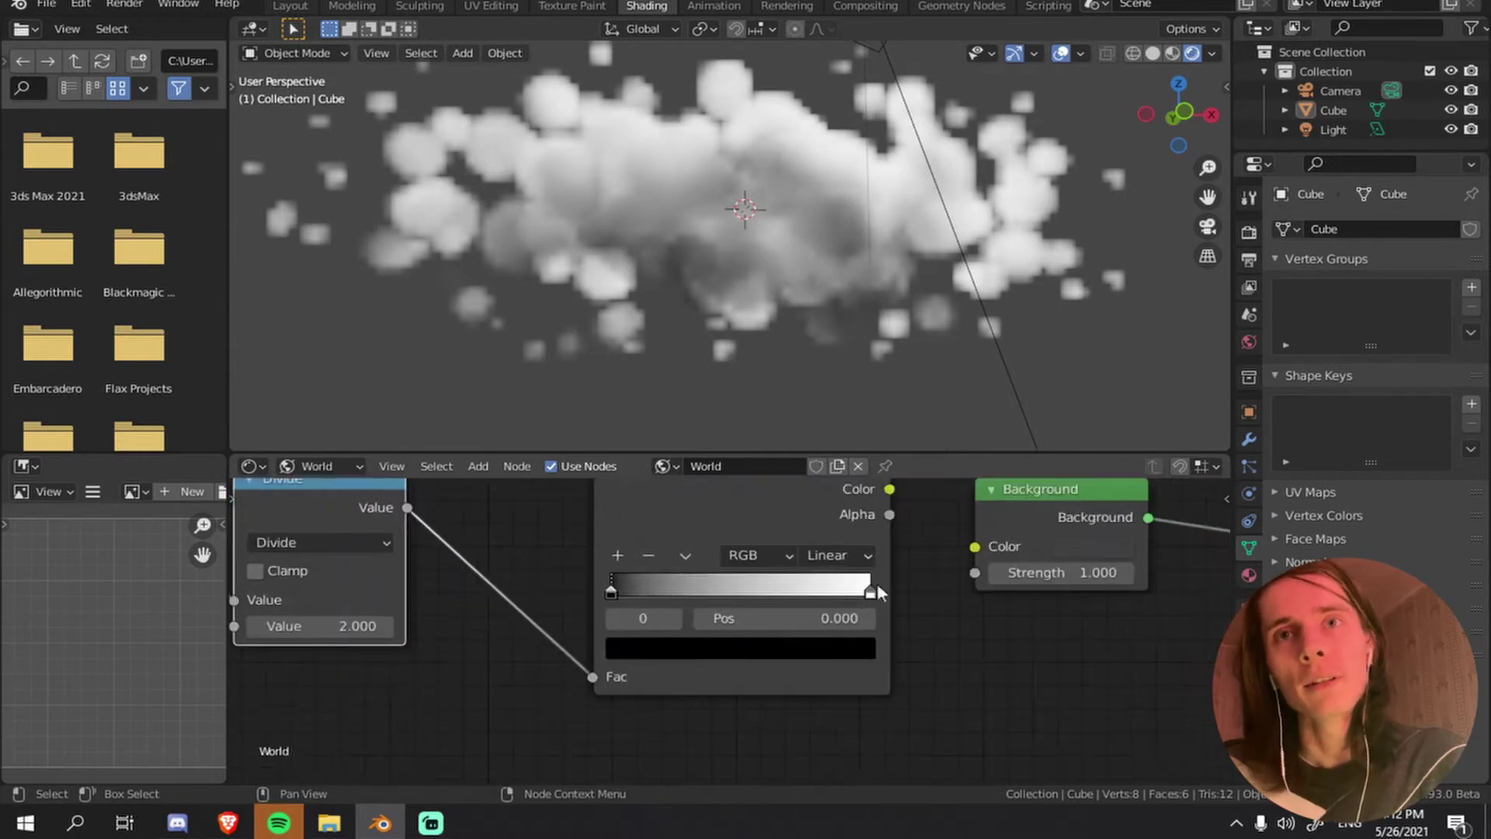
{"action": "middle_click_drag", "start_coordinate": [867, 549], "coordinate": [825, 578]}
{"action": "left_click_drag", "start_coordinate": [871, 501], "coordinate": [971, 568]}
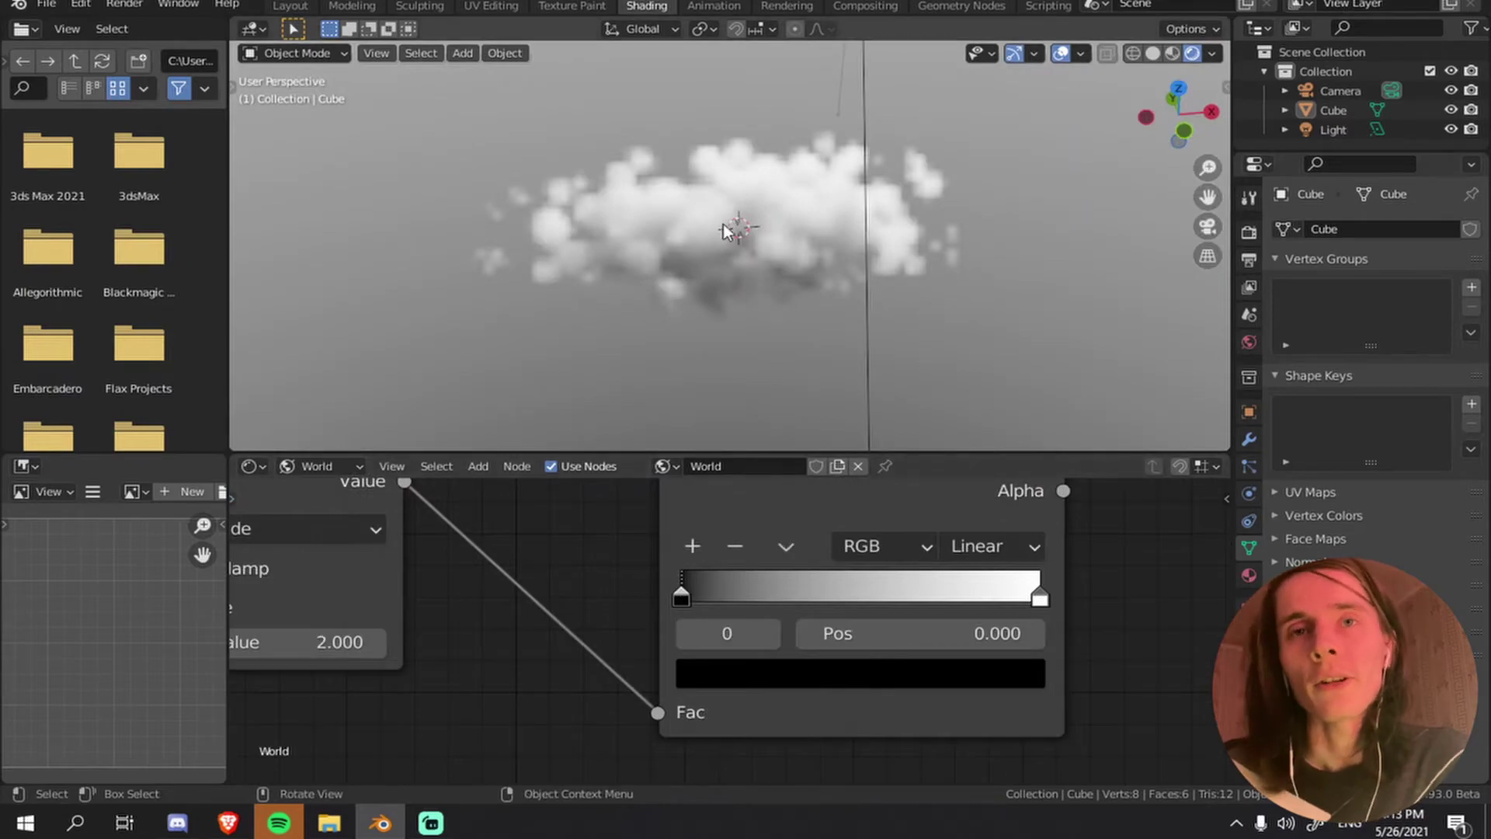
- Set the ColorRamp's first stop to light blue, with hue 0.604, saturation 0.662 and value 1.000
{"action": "key", "text": "ctrl+space"}
{"action": "mouse_move", "coordinate": [720, 229]}
{"action": "middle_mouse_down"}
{"action": "mouse_move", "coordinate": [907, 443]}
{"action": "mouse_move", "coordinate": [925, 594]}
{"action": "mouse_move", "coordinate": [882, 145]}
{"action": "mouse_move", "coordinate": [876, 343]}
{"action": "mouse_move", "coordinate": [825, 436]}
{"action": "middle_mouse_up"}
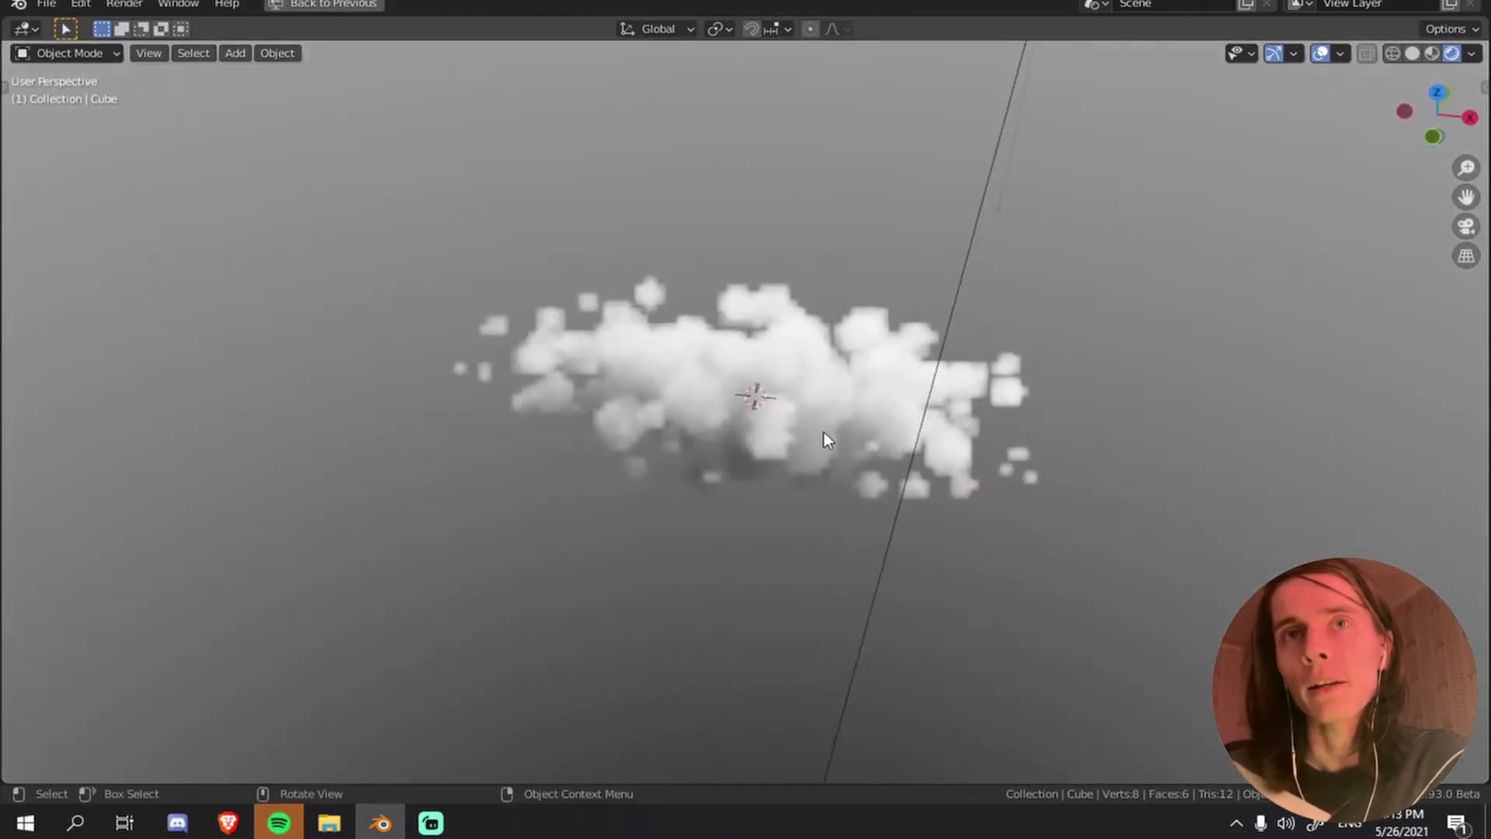
{"action": "scroll", "coordinate": [839, 403], "scroll_direction": "up", "scroll_amount": 3}
{"action": "key", "text": "ctrl+space"}
{"action": "scroll", "coordinate": [841, 301], "scroll_direction": "down", "scroll_amount": 2}
{"action": "middle_click_drag", "start_coordinate": [842, 301], "coordinate": [893, 224]}
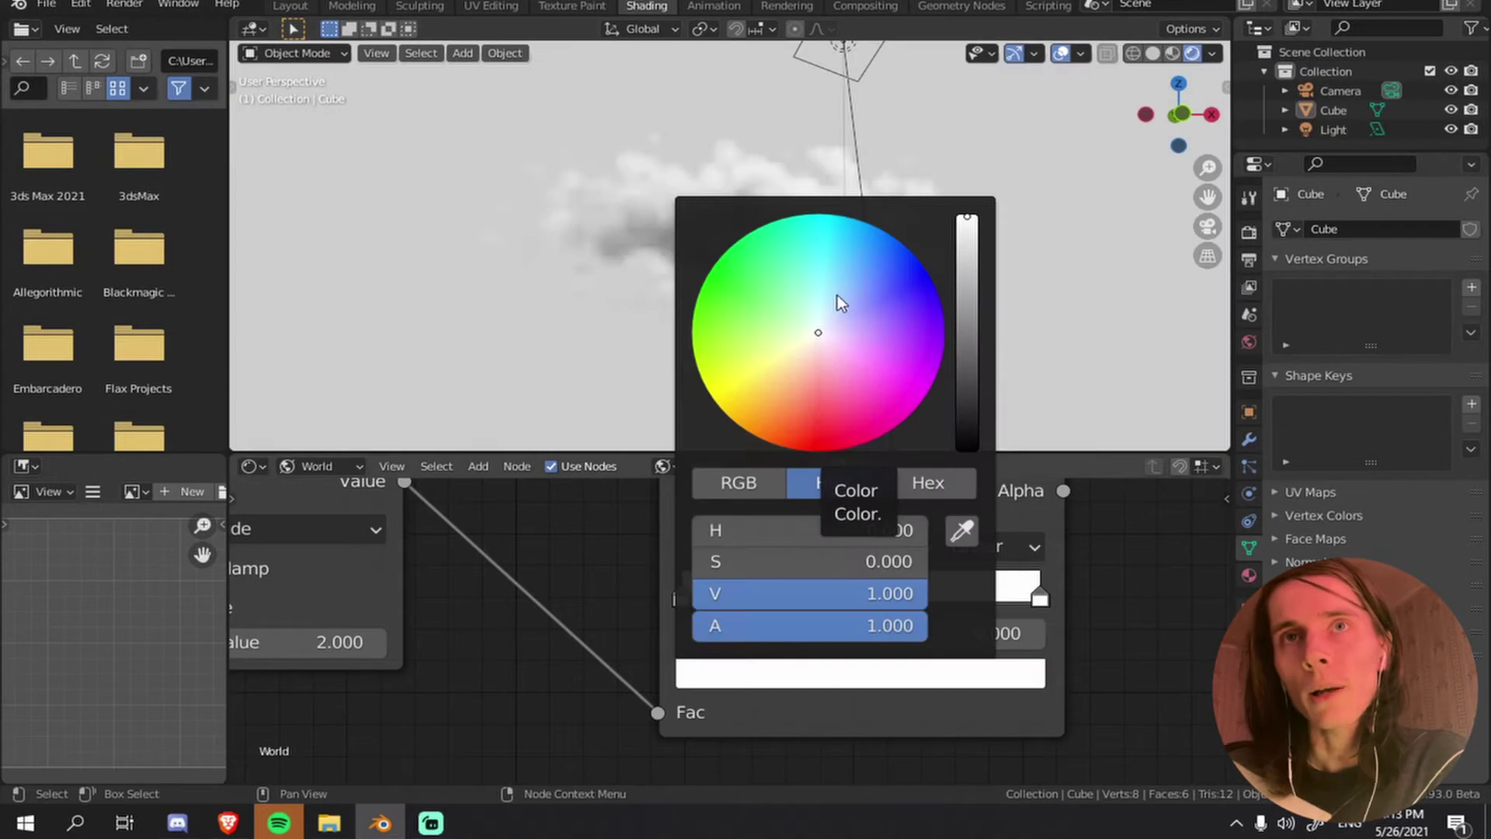
{"action": "left_click_drag", "start_coordinate": [837, 295], "coordinate": [846, 294]}
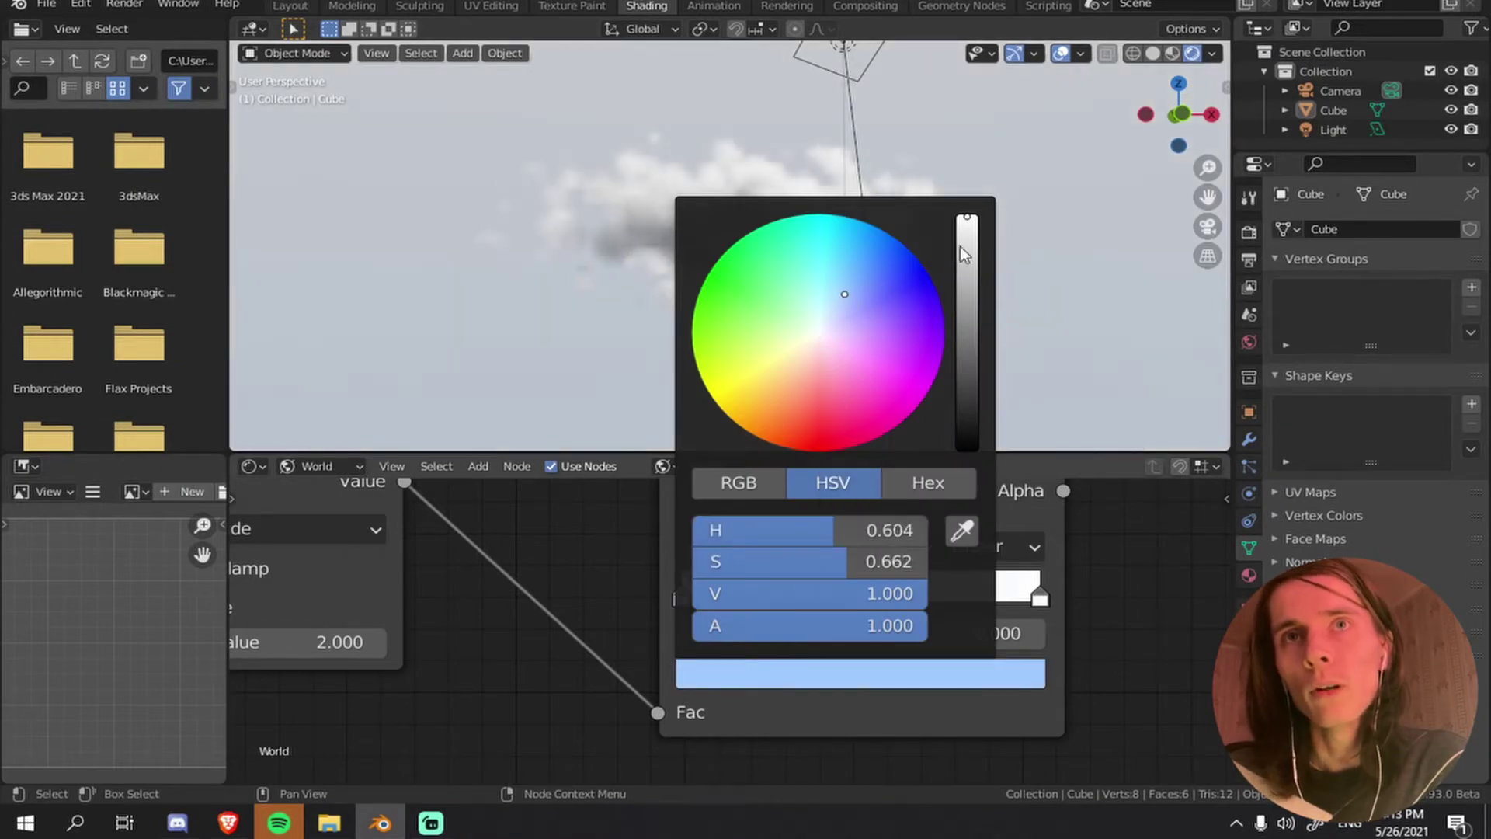
- Set the ColorRamp's last stop to deeper blue, with hue 0.655, saturation 0.946 and value 1.000
{"action": "left_click", "coordinate": [1041, 598]}
{"action": "left_click", "coordinate": [995, 672]}
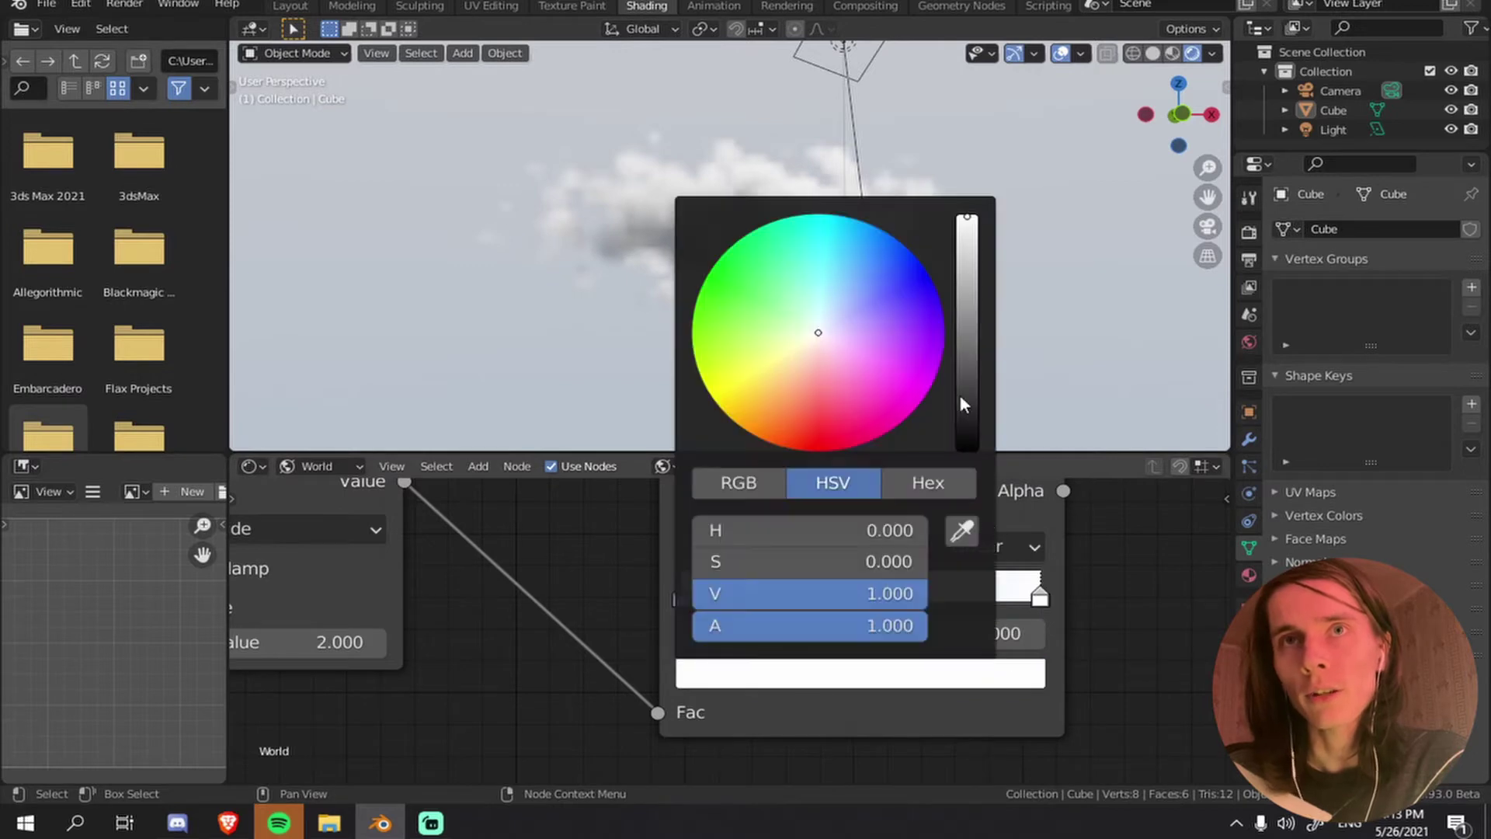
{"action": "left_click", "coordinate": [869, 281]}
{"action": "left_click_drag", "start_coordinate": [869, 282], "coordinate": [876, 277]}
{"action": "scroll", "coordinate": [763, 228], "scroll_direction": "down", "scroll_amount": 2}
{"action": "middle_click_drag", "start_coordinate": [762, 227], "coordinate": [862, 203]}
{"action": "left_click", "coordinate": [976, 679]}
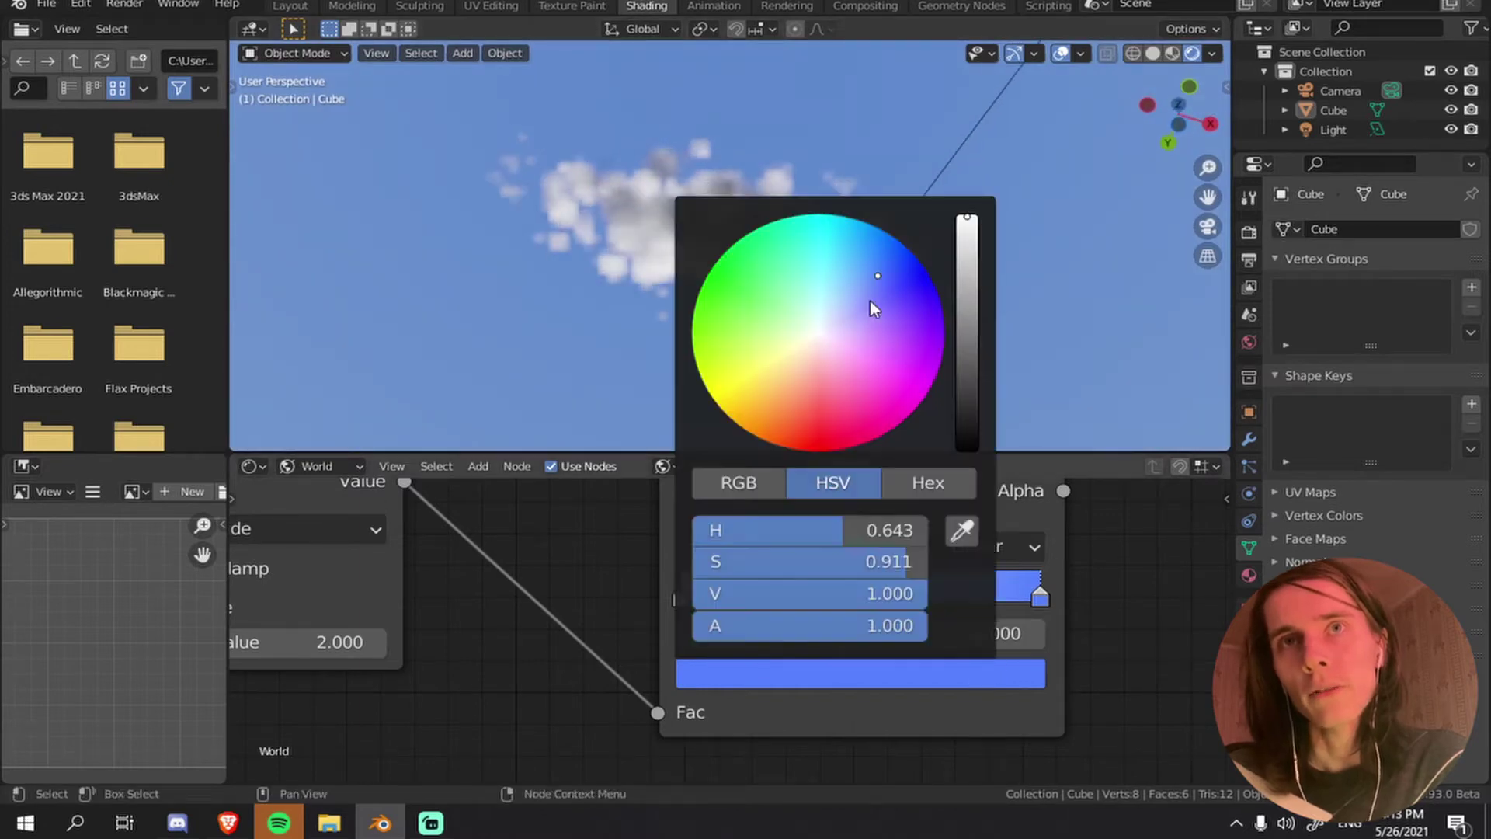
{"action": "left_click_drag", "start_coordinate": [887, 276], "coordinate": [890, 275]}
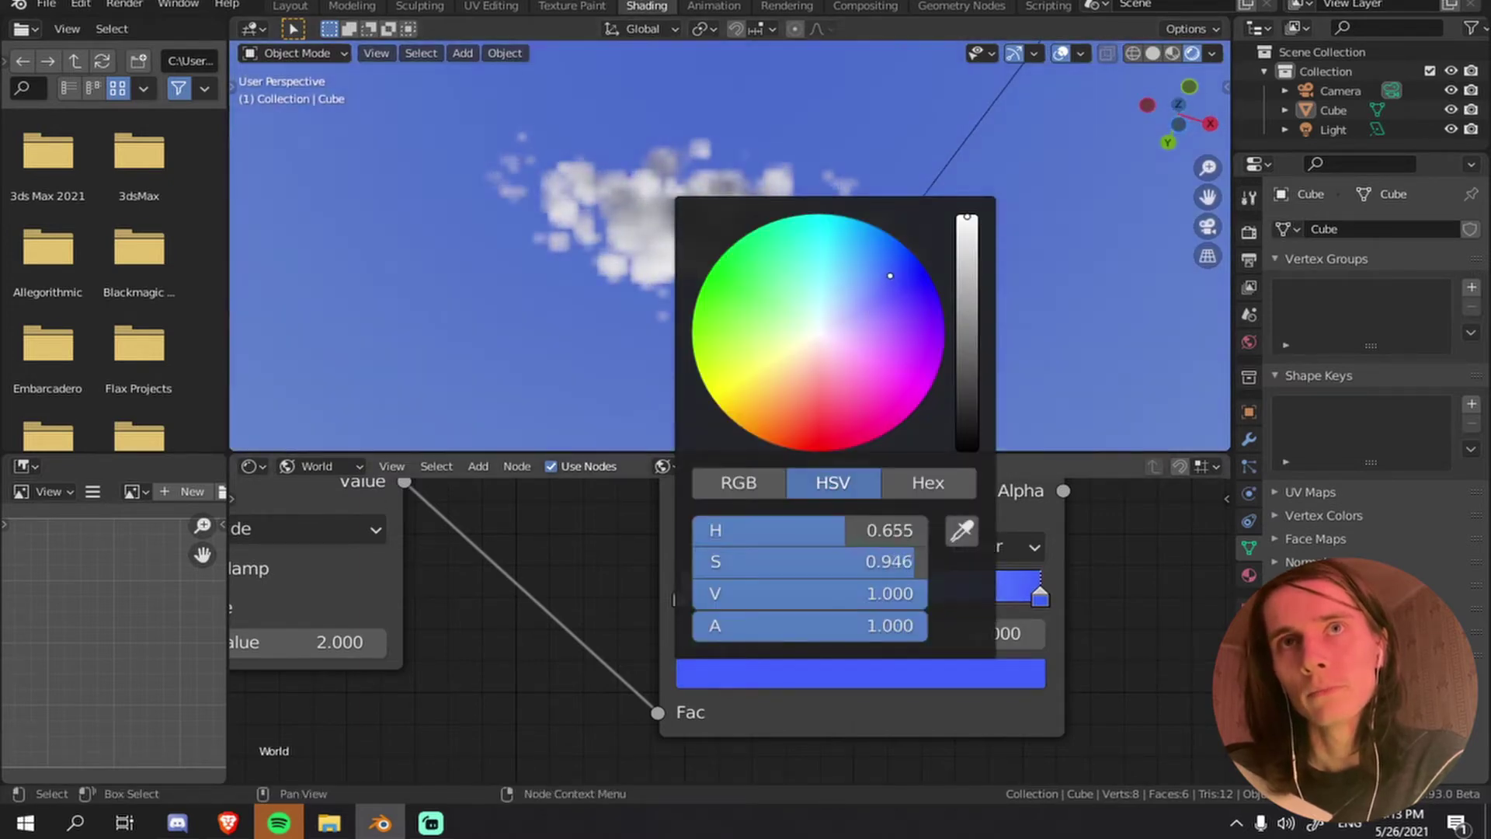
{"action": "middle_click_drag", "start_coordinate": [893, 256], "coordinate": [934, 388]}
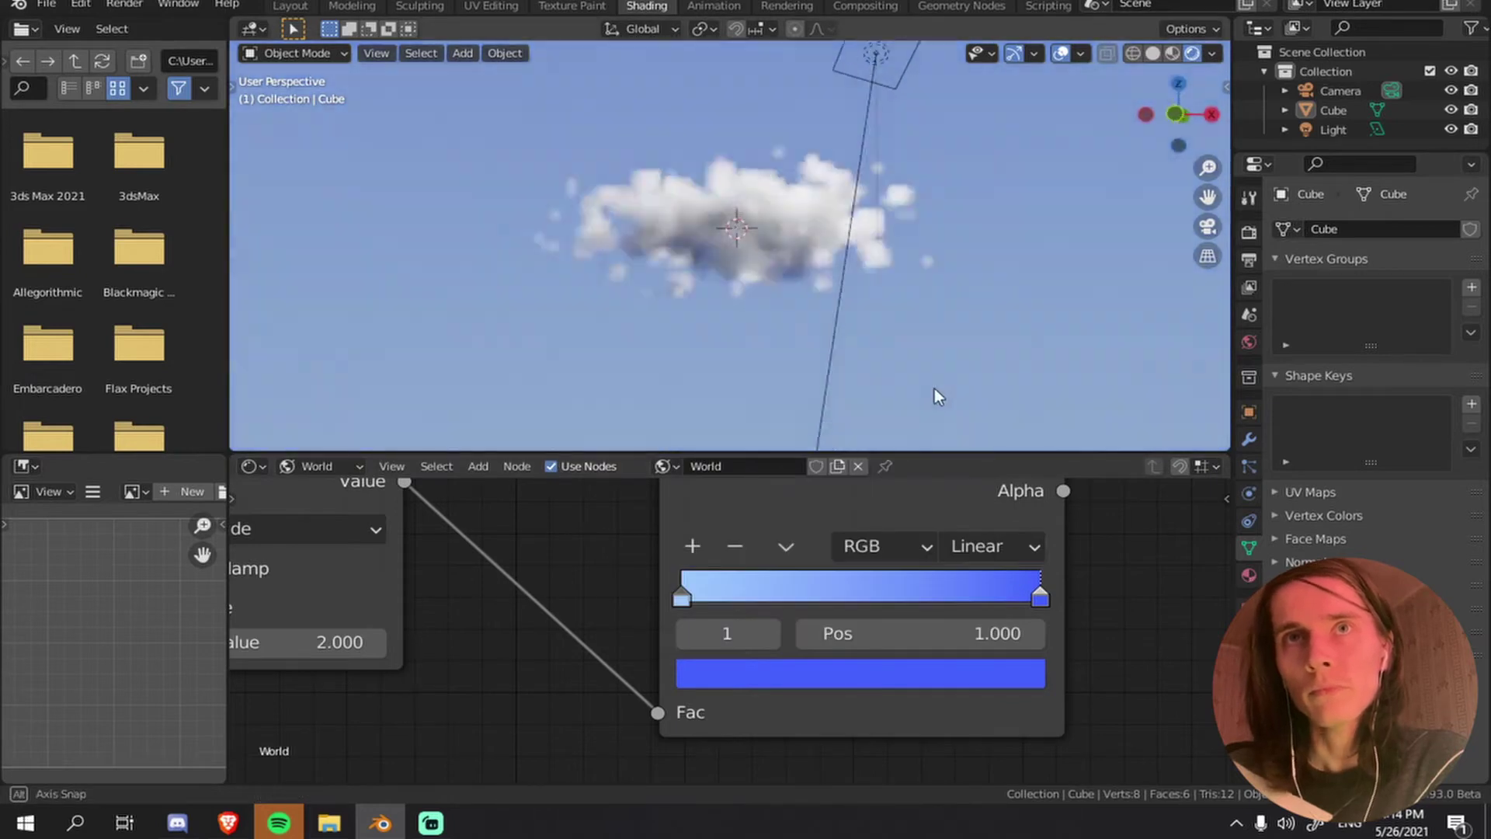
- Switch the shader editor from World to Object and move Material Output and Volume Scatter apart from the Greater Than node
{"action": "left_click", "coordinate": [320, 466]}
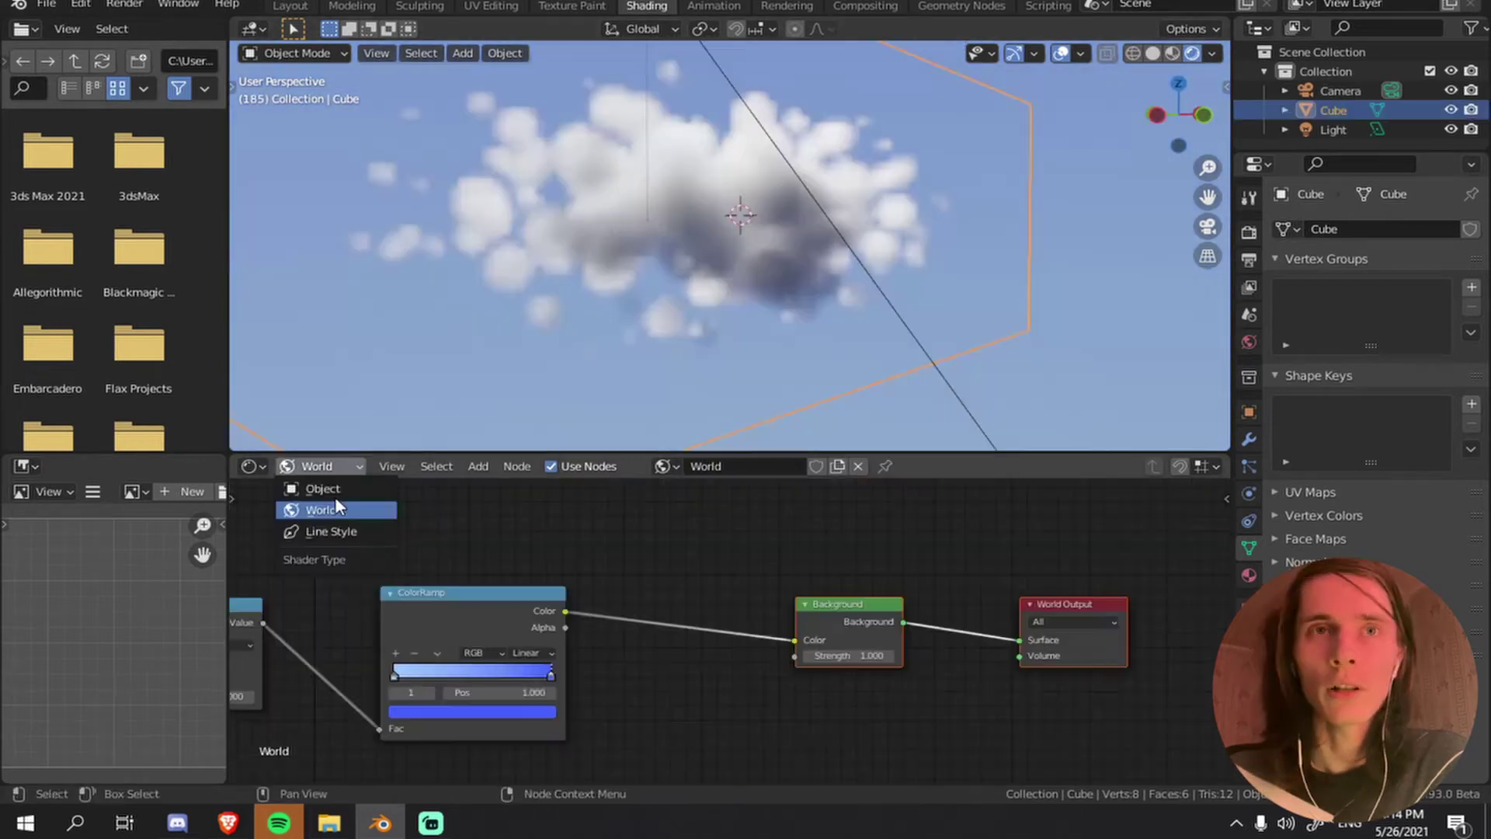
{"action": "left_click", "coordinate": [334, 488]}
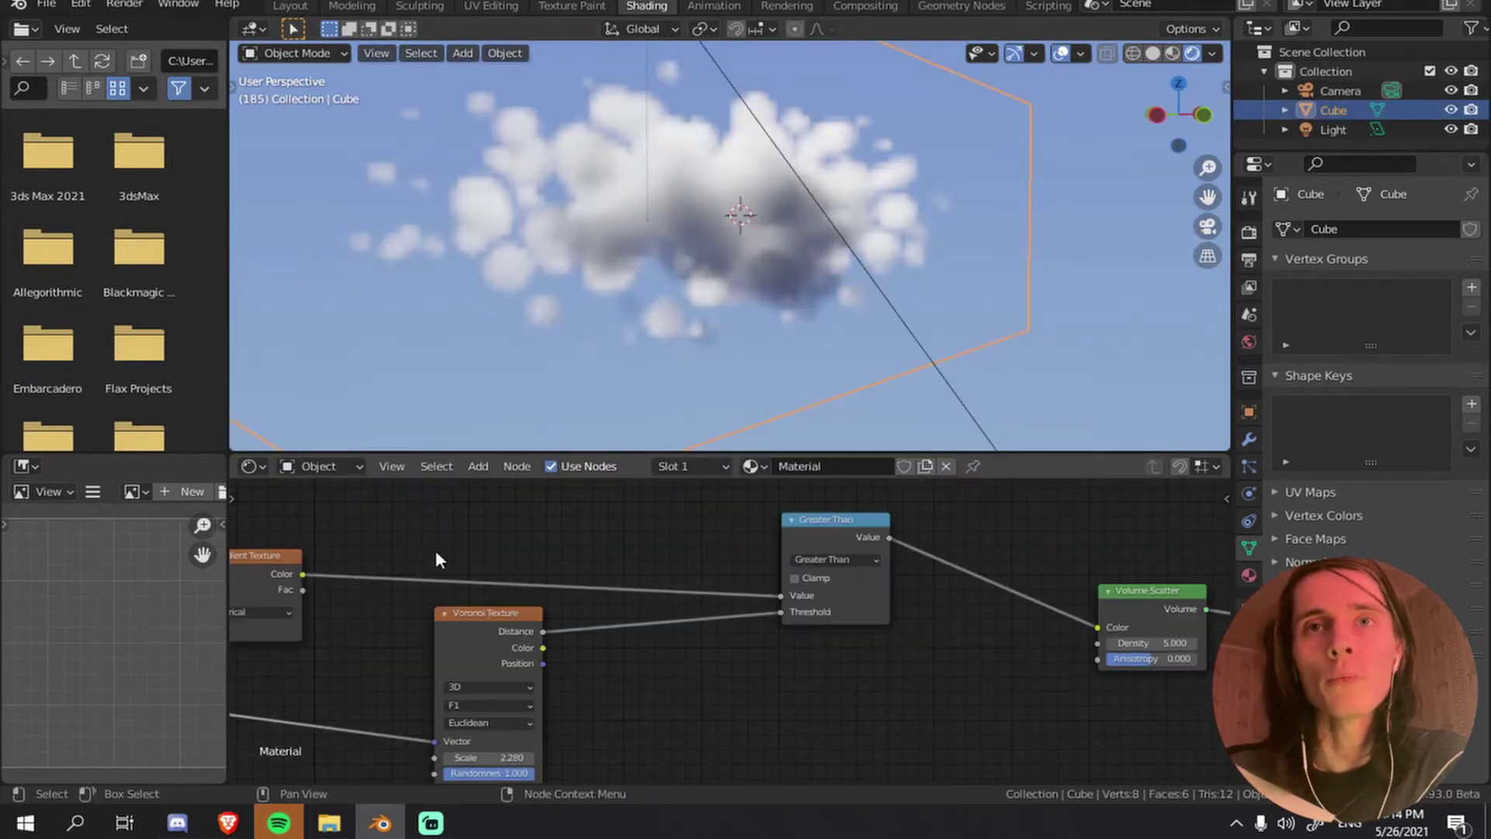
{"action": "middle_click_drag", "start_coordinate": [1022, 651], "coordinate": [622, 654]}
{"action": "scroll", "coordinate": [631, 647], "scroll_direction": "up", "scroll_amount": 6}
{"action": "left_click_drag", "start_coordinate": [646, 614], "coordinate": [810, 600]}
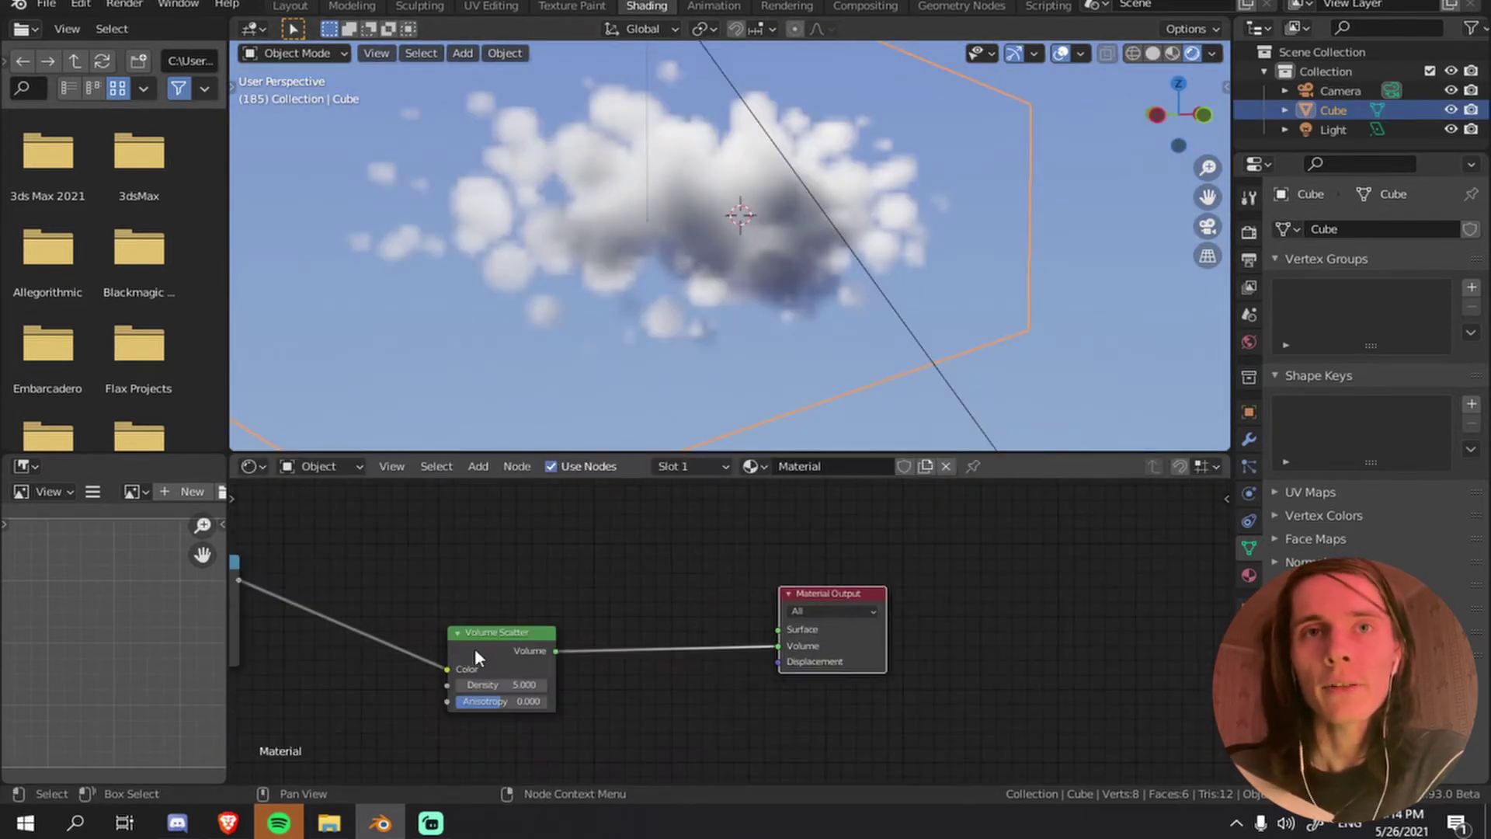
{"action": "middle_click_drag", "start_coordinate": [476, 649], "coordinate": [654, 619]}
- Switch the Volume Scatter node's type to Principled Volume in the cloud material
{"action": "scroll", "coordinate": [654, 618], "scroll_direction": "up", "scroll_amount": 1}
{"action": "left_click", "coordinate": [654, 614]}
{"action": "key", "text": "shift+s"}
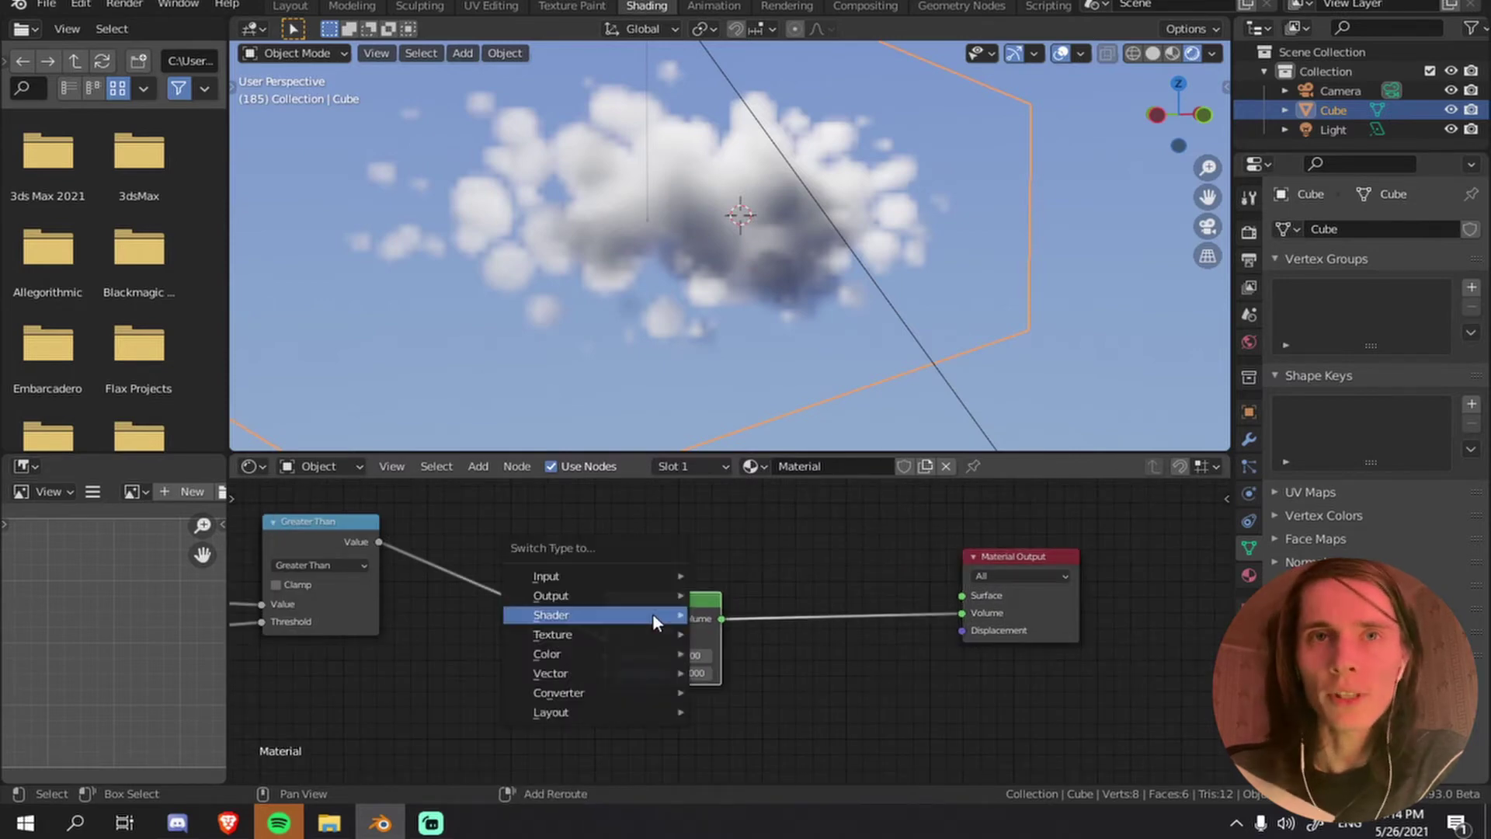
{"action": "mouse_move", "coordinate": [652, 613]}
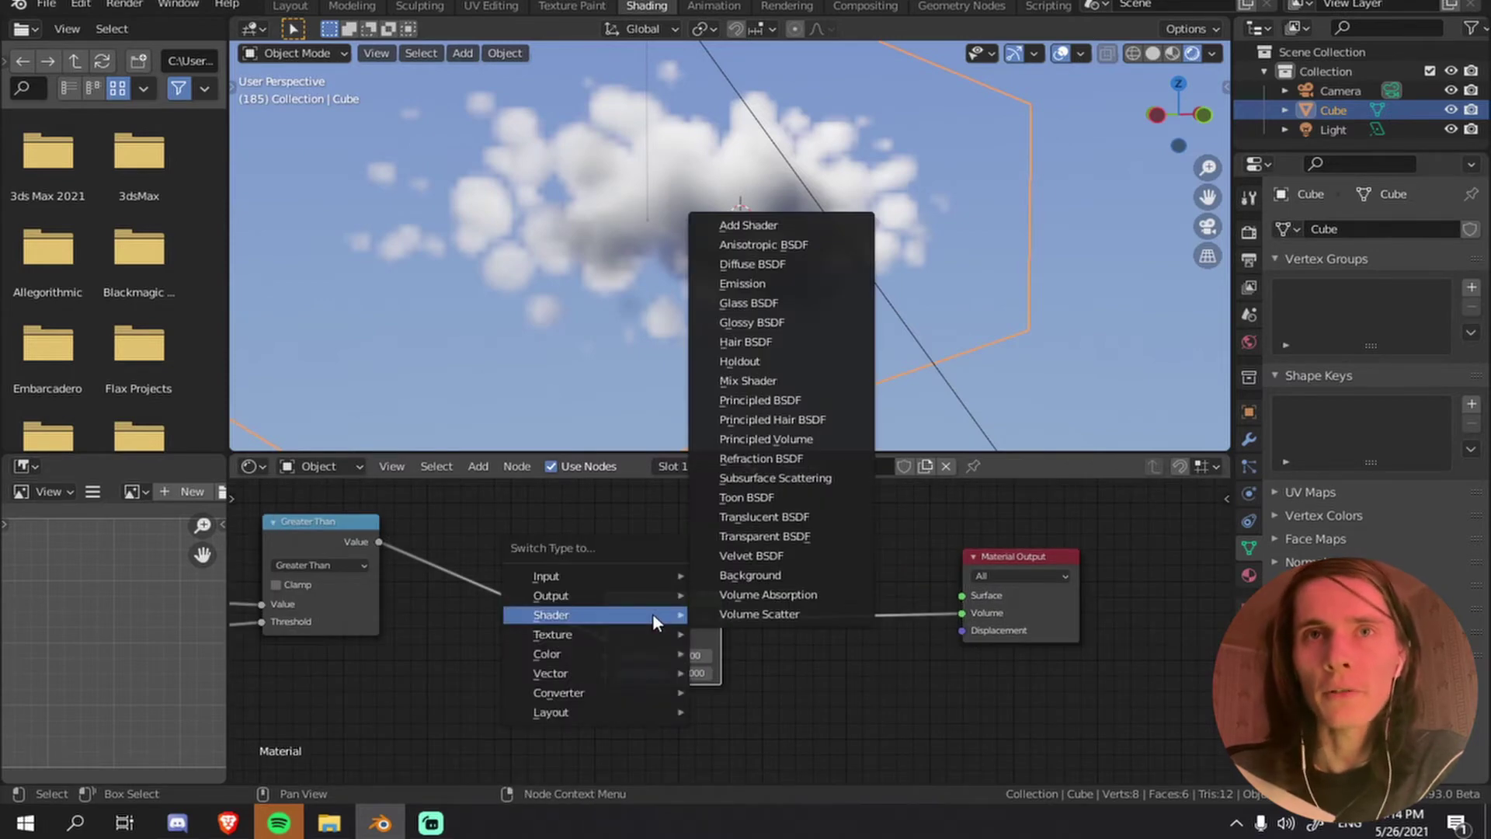
{"action": "left_click", "coordinate": [814, 438]}
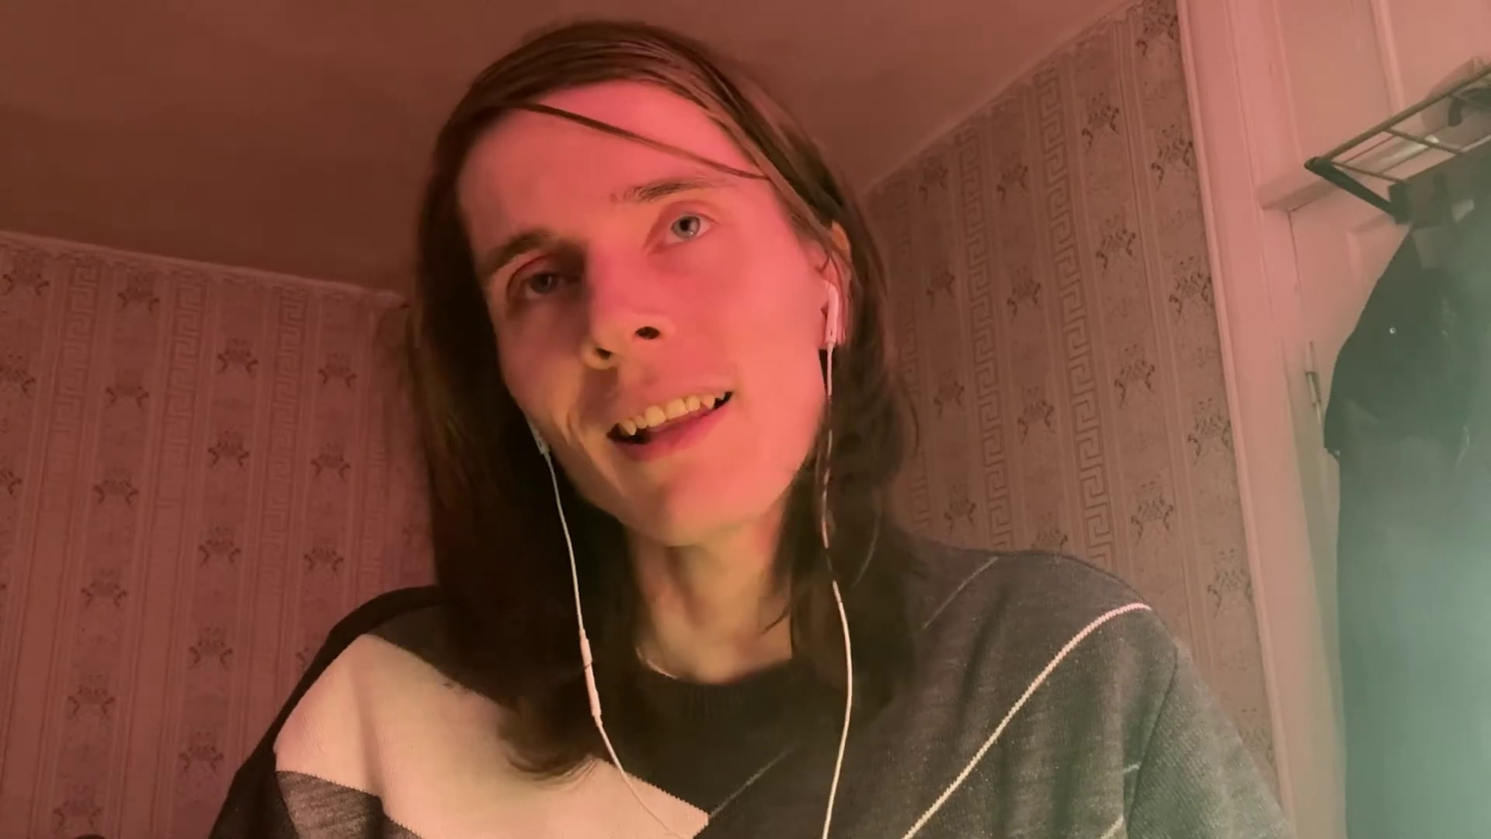
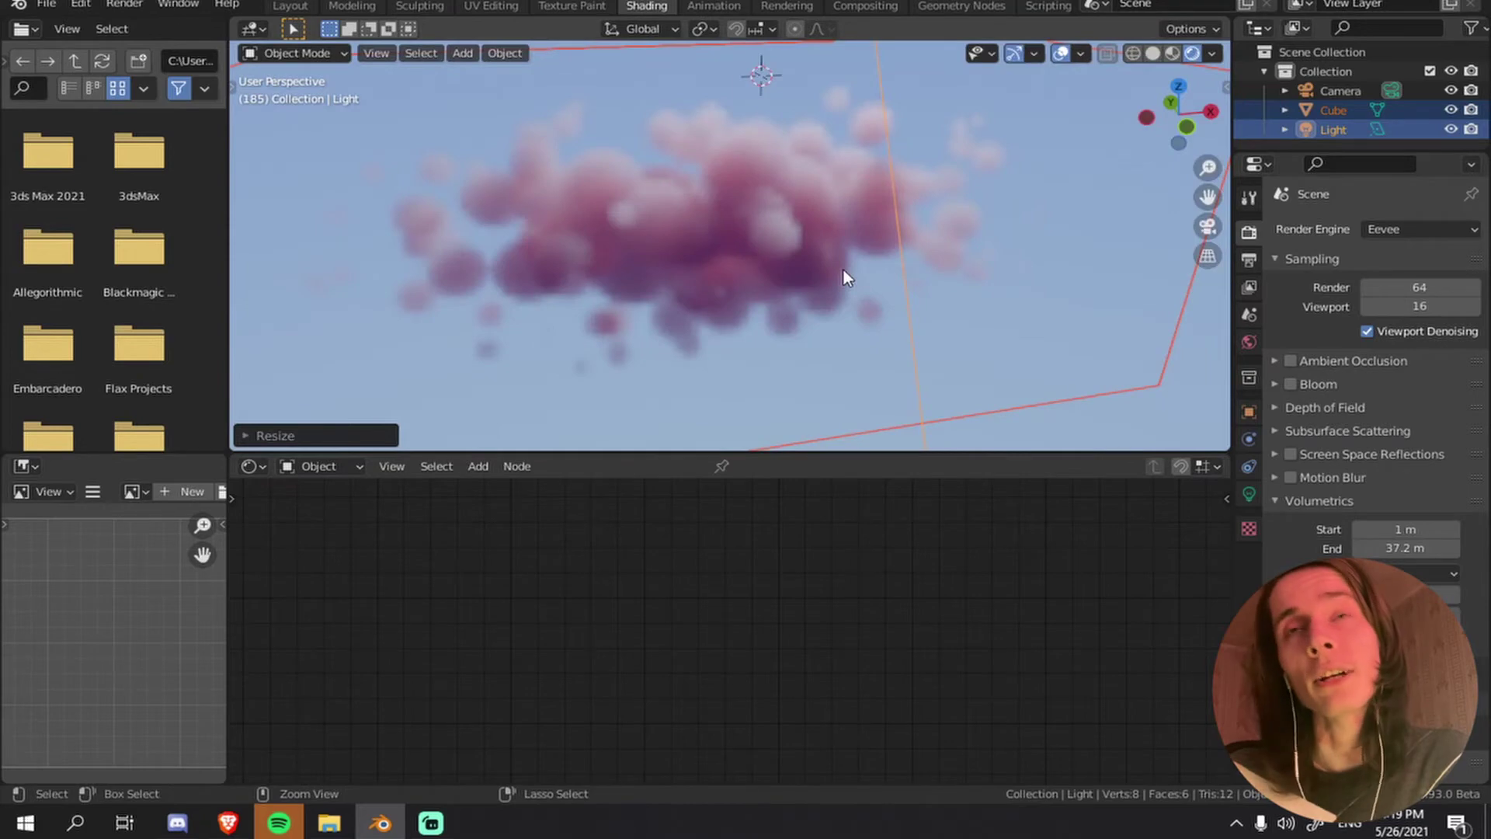
- Raise the selected cloud cube and area light together along the global Z axis by about 1.7 m
{"action": "key", "text": "ctrl+space"}
{"action": "middle_click_drag", "start_coordinate": [906, 383], "coordinate": [1036, 401]}
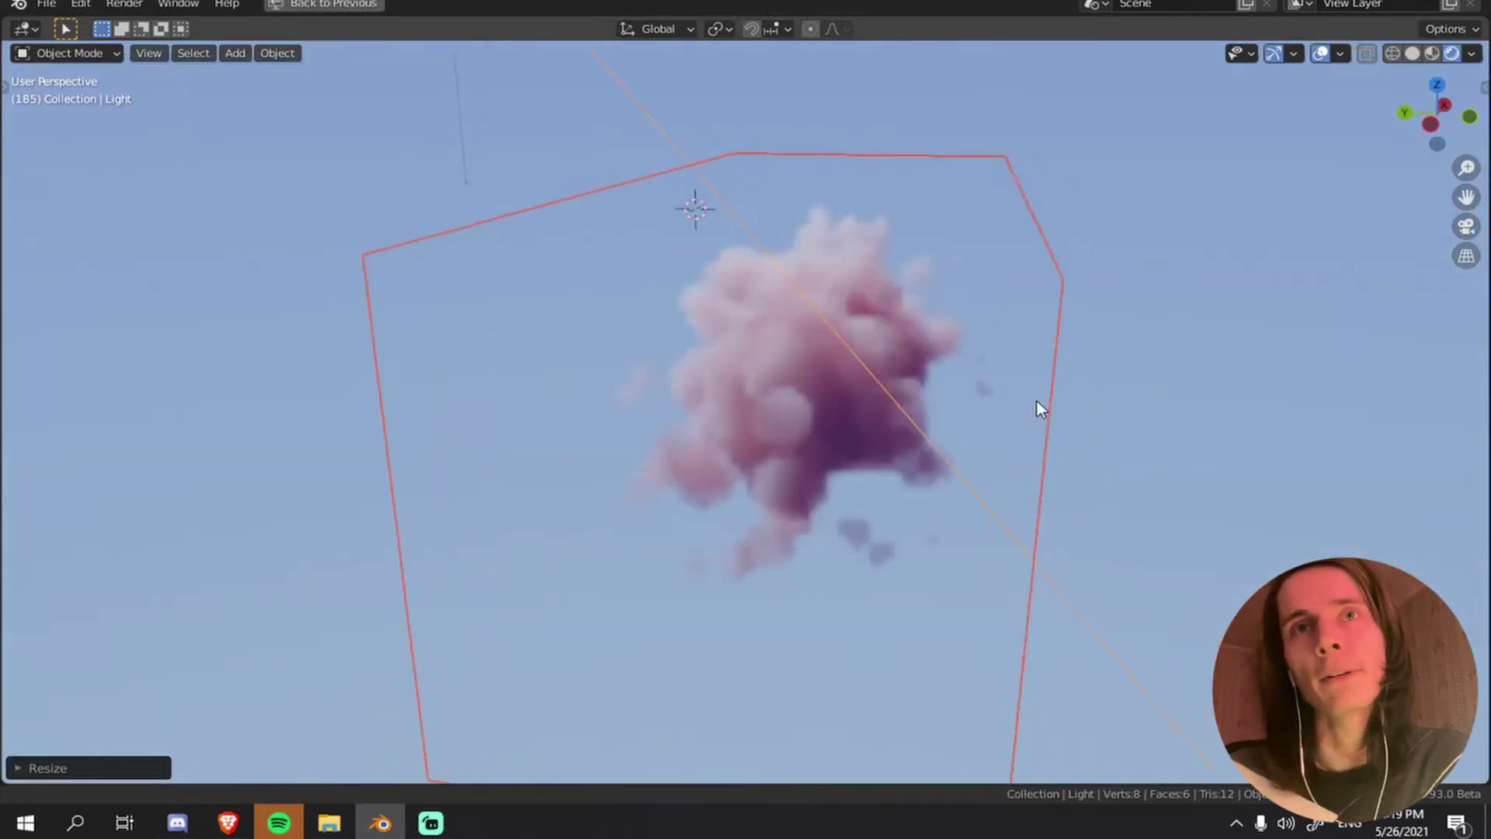
{"action": "key", "text": "g"}
{"action": "key", "text": "z"}
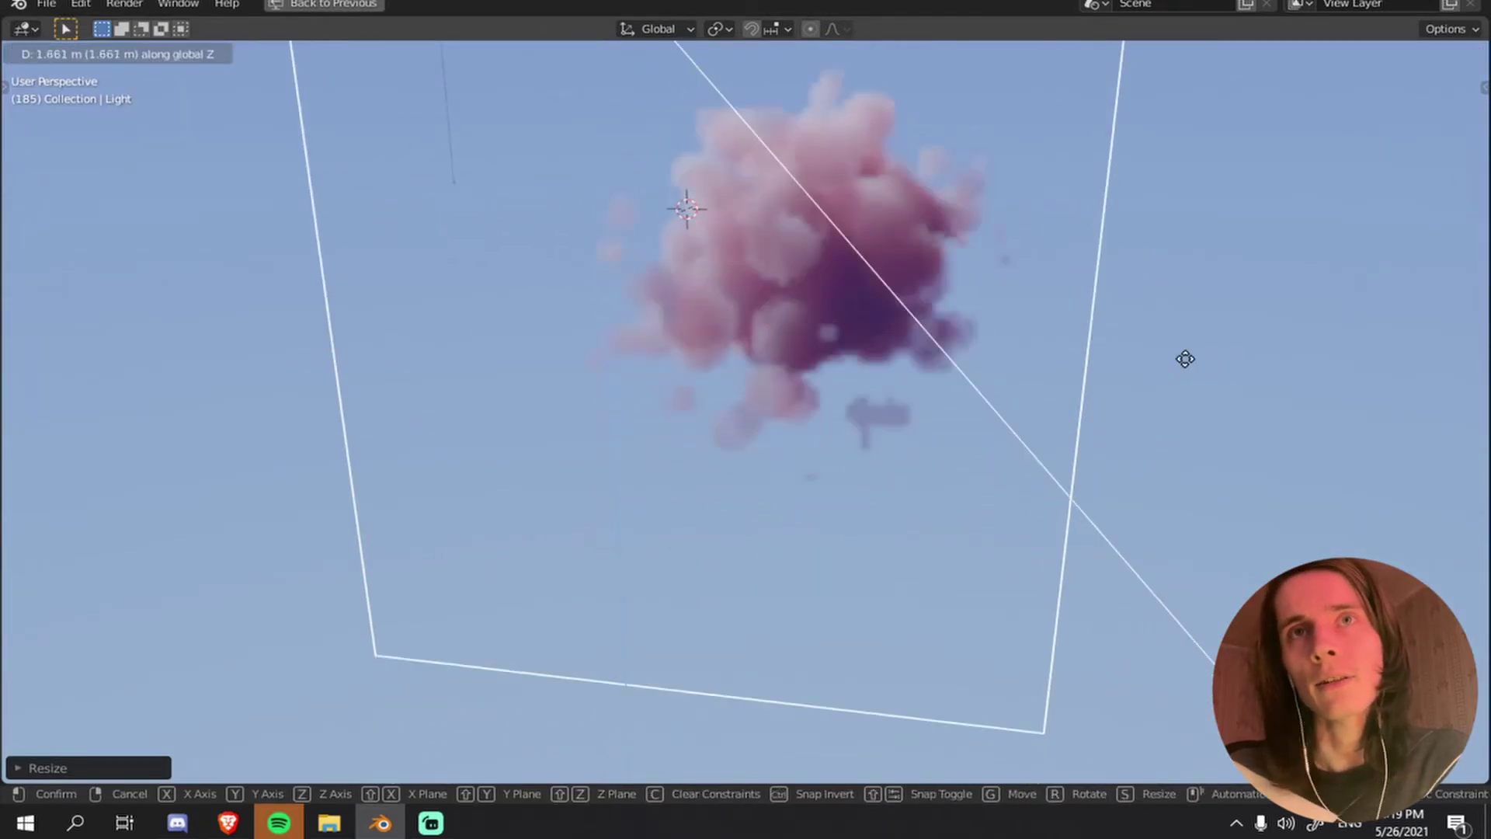
{"action": "left_click", "coordinate": [1185, 359]}
{"action": "middle_click_drag", "start_coordinate": [1181, 370], "coordinate": [1089, 486]}
{"action": "scroll", "coordinate": [1007, 491], "scroll_direction": "up", "scroll_amount": 3}
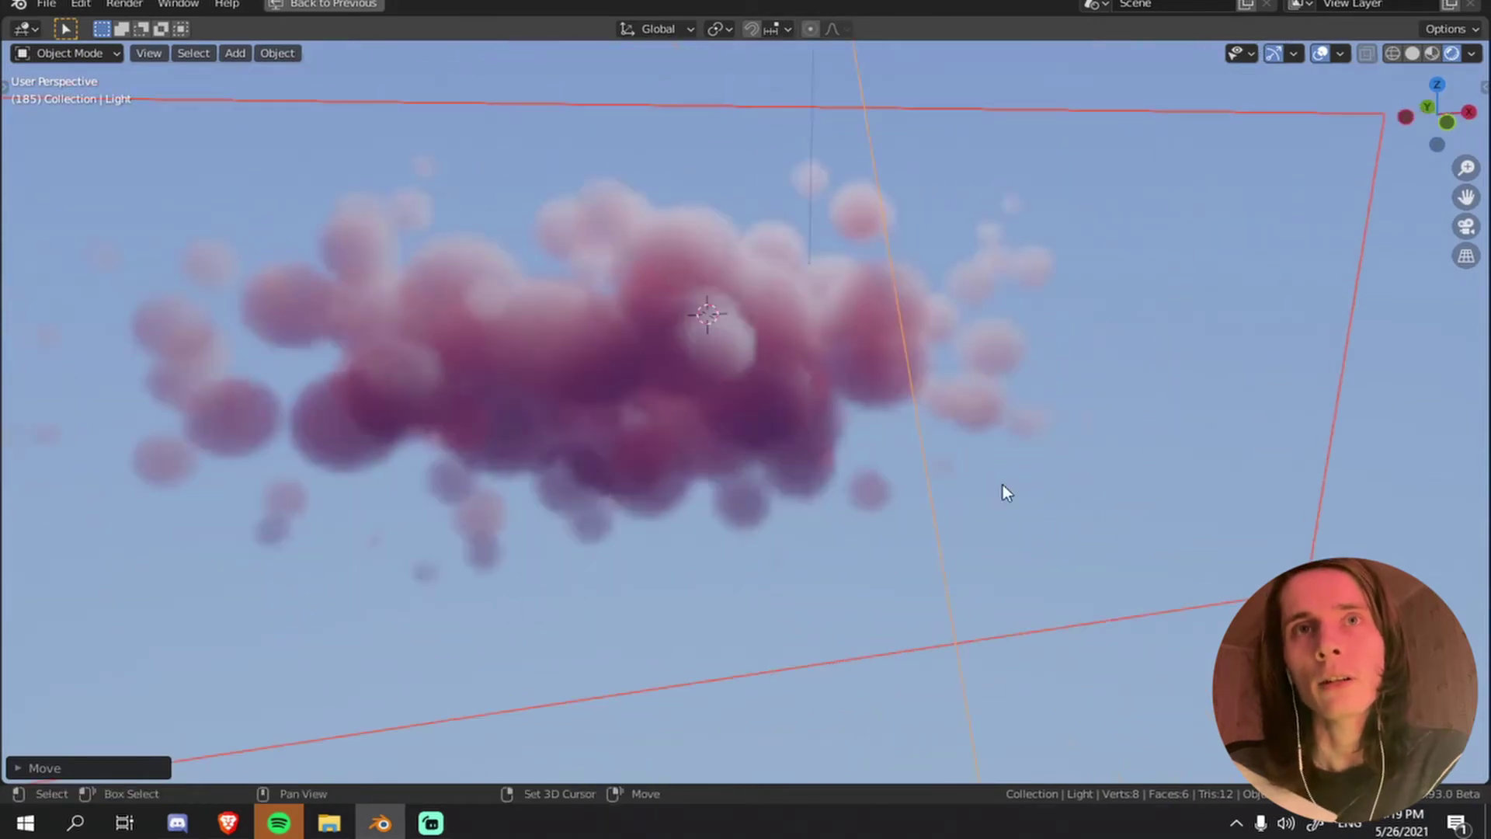
- Select the cloud cube and lower the Multiply node's density value to 1.500
{"action": "key", "text": "ctrl+space"}
{"action": "left_click", "coordinate": [781, 191]}
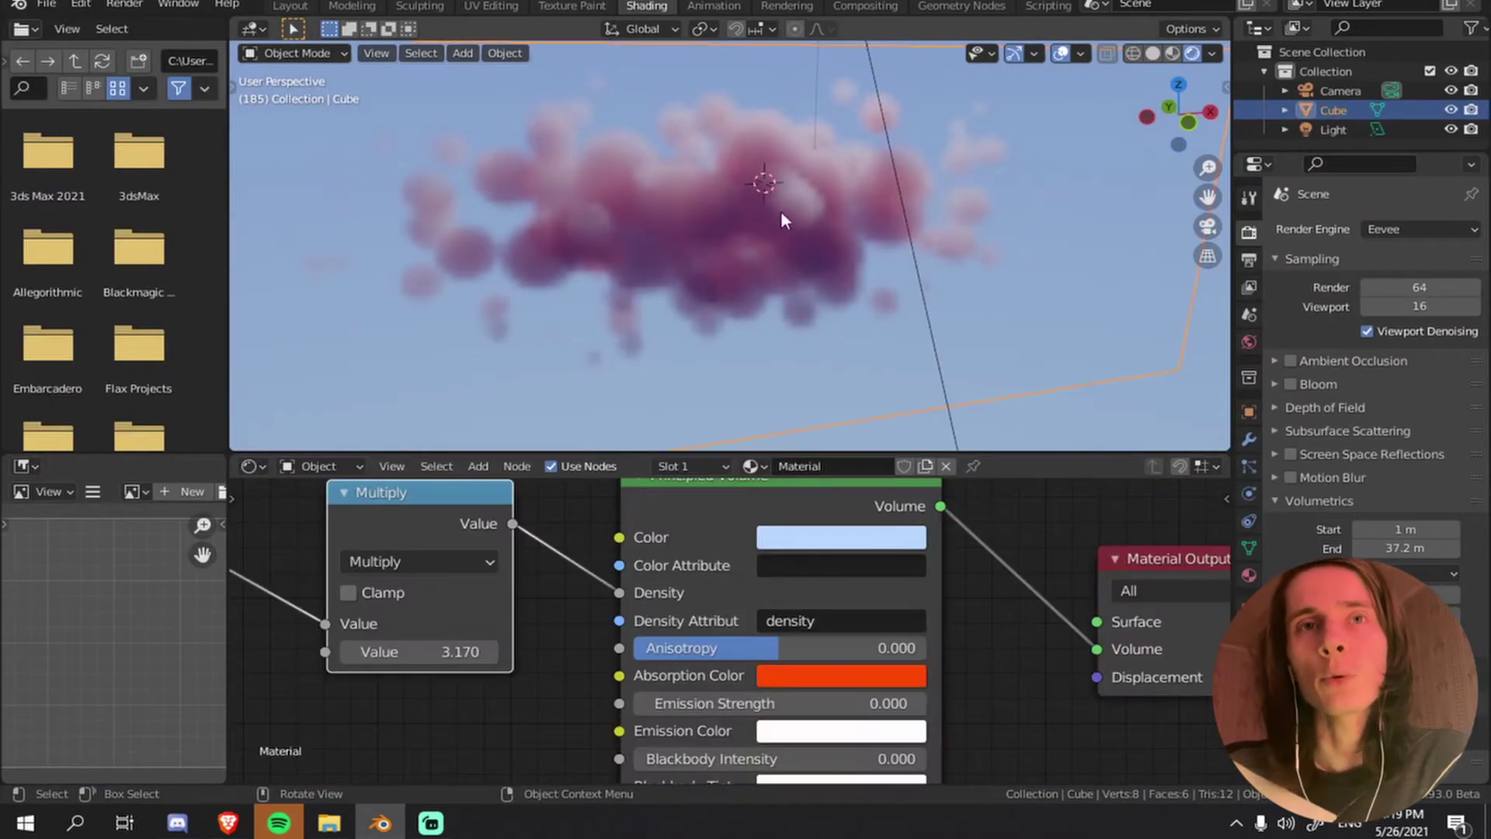
{"action": "left_click_drag", "start_coordinate": [407, 650], "coordinate": [326, 652]}
{"action": "middle_click_drag", "start_coordinate": [808, 187], "coordinate": [817, 138]}
- Select the area light, try a power of 1000 W, and set its power to 10000 W
{"action": "key", "text": "ctrl+space"}
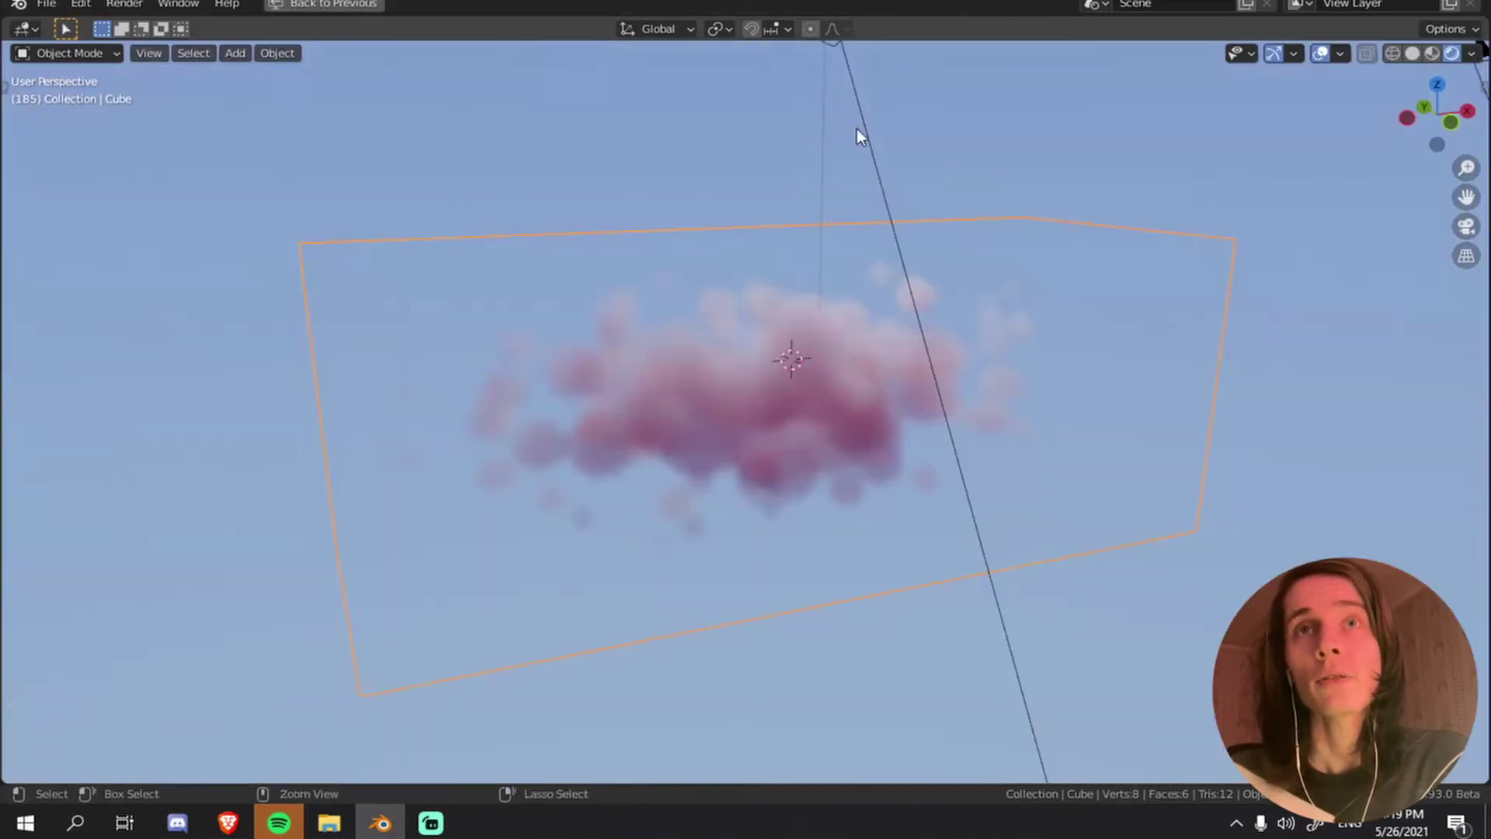
{"action": "left_click", "coordinate": [878, 146]}
{"action": "key", "text": "ctrl+space"}
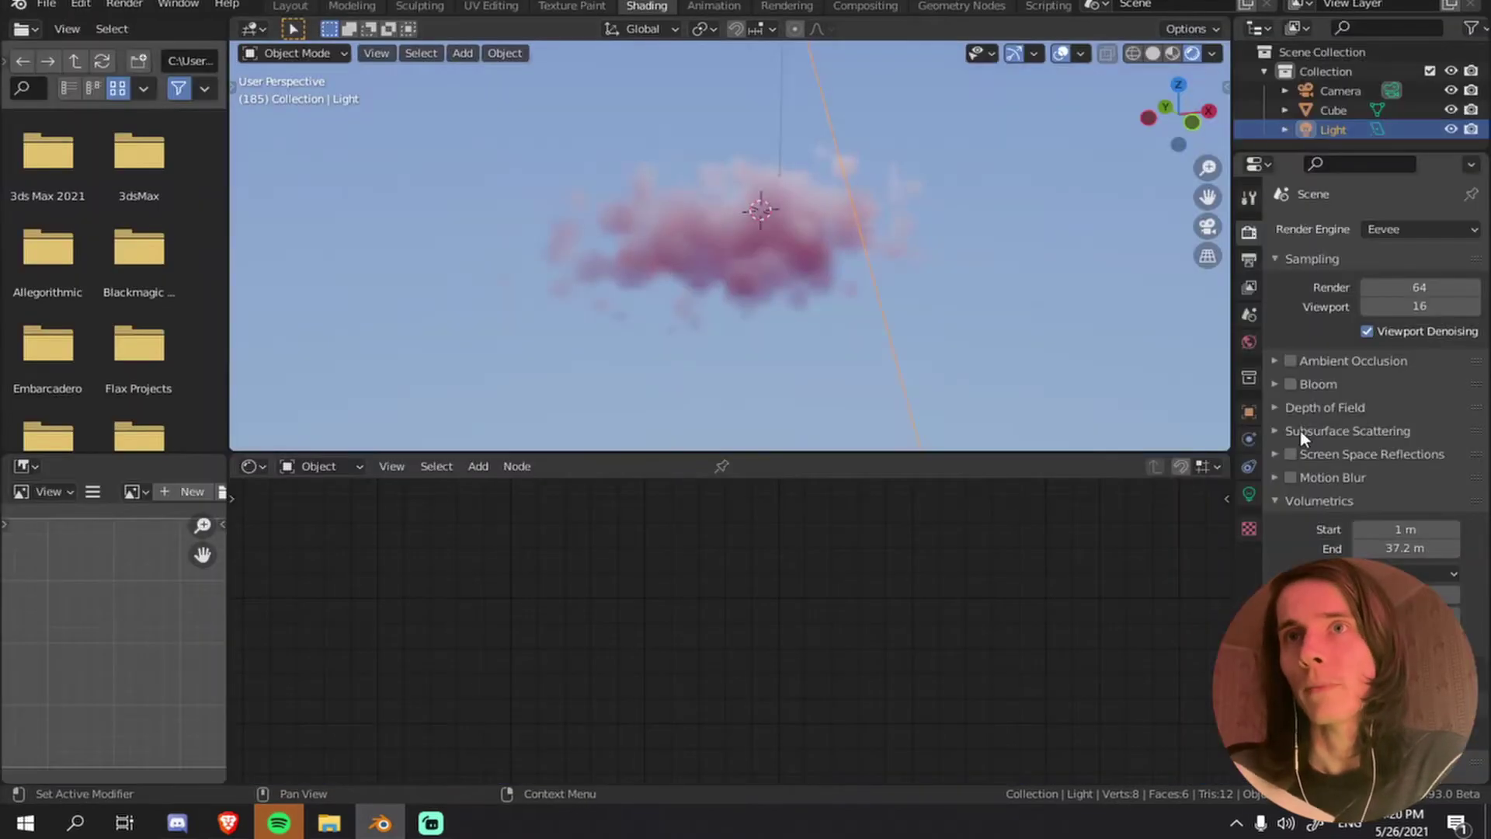
{"action": "left_click", "coordinate": [1249, 494]}
{"action": "double_click", "coordinate": [1400, 357]}
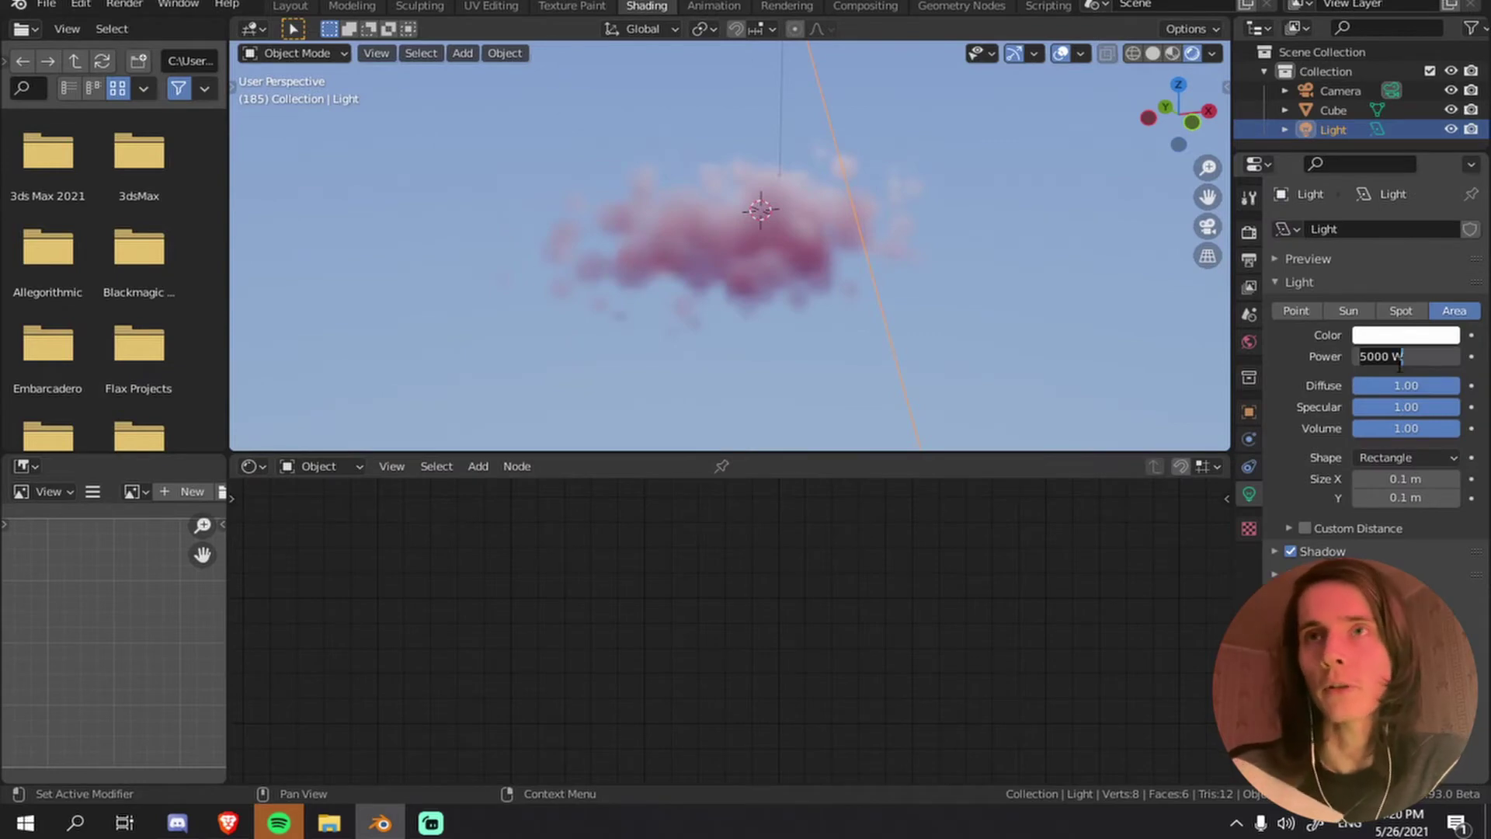
{"action": "type", "text": "1000"}
{"action": "key", "text": "Return"}
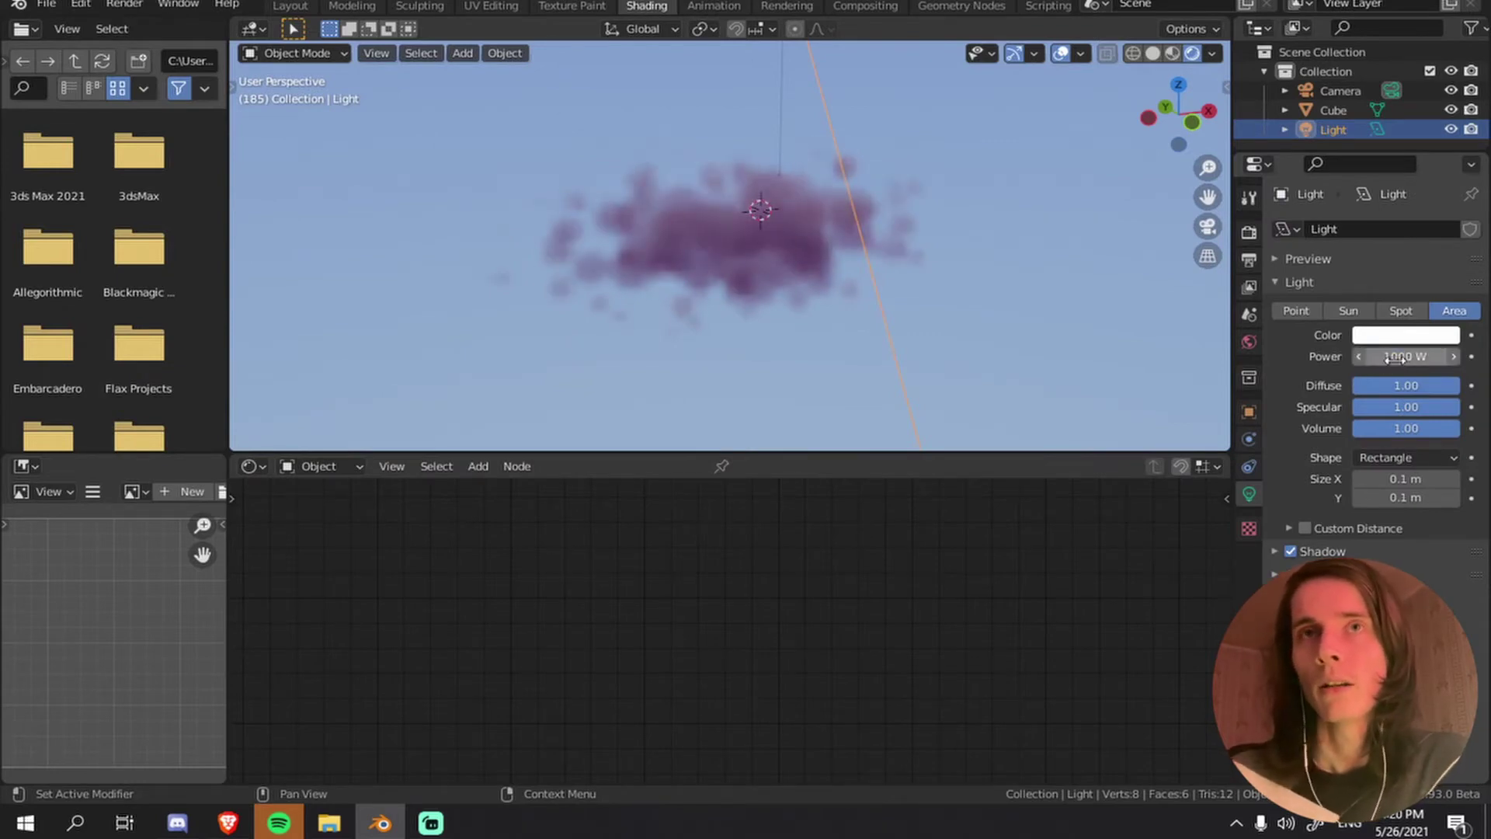
{"action": "double_click", "coordinate": [1395, 356]}
{"action": "type", "text": "10"}
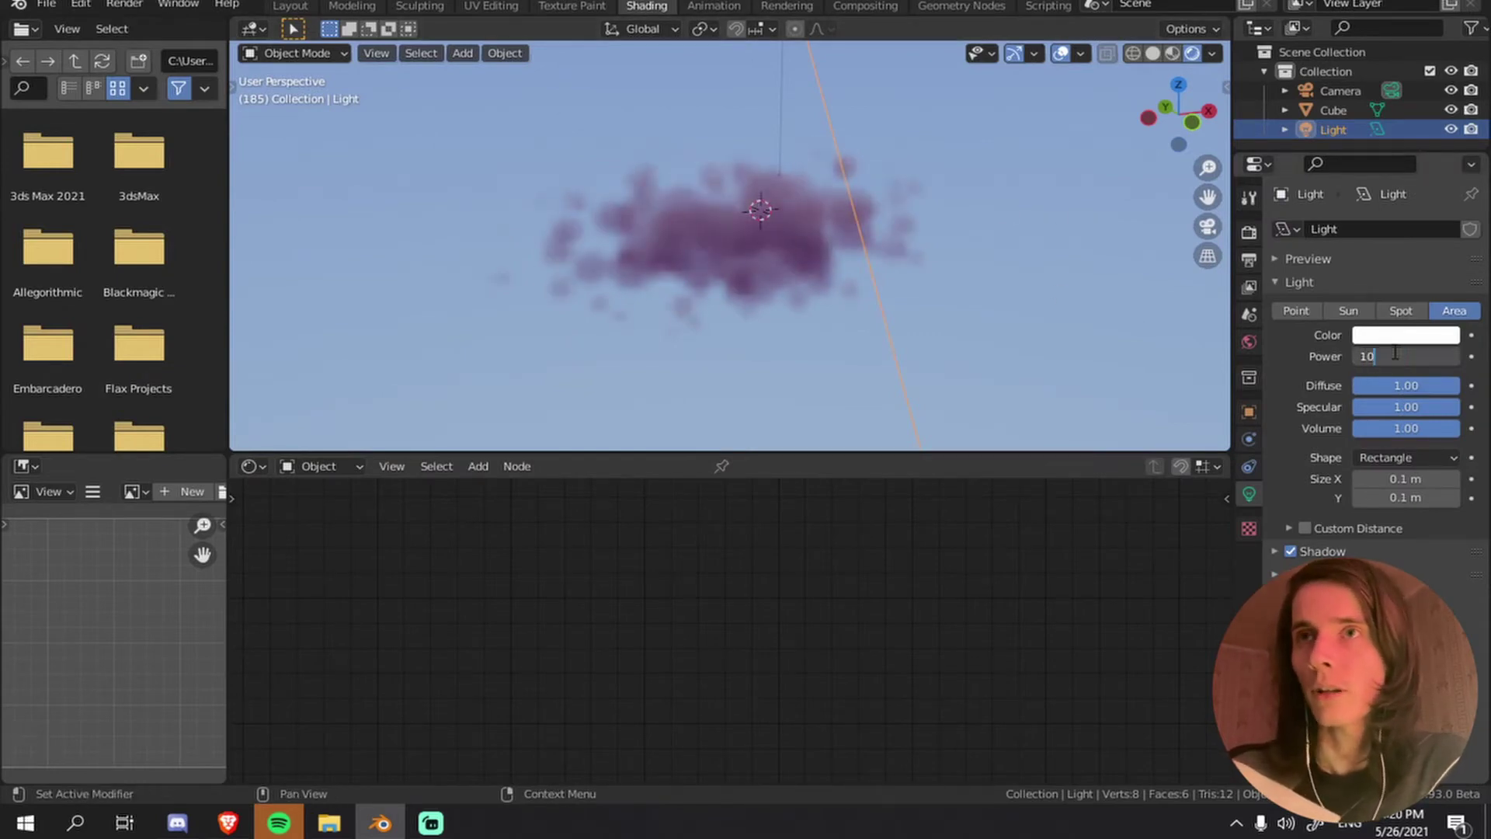
{"action": "type", "text": "000"}
{"action": "key", "text": "Return"}
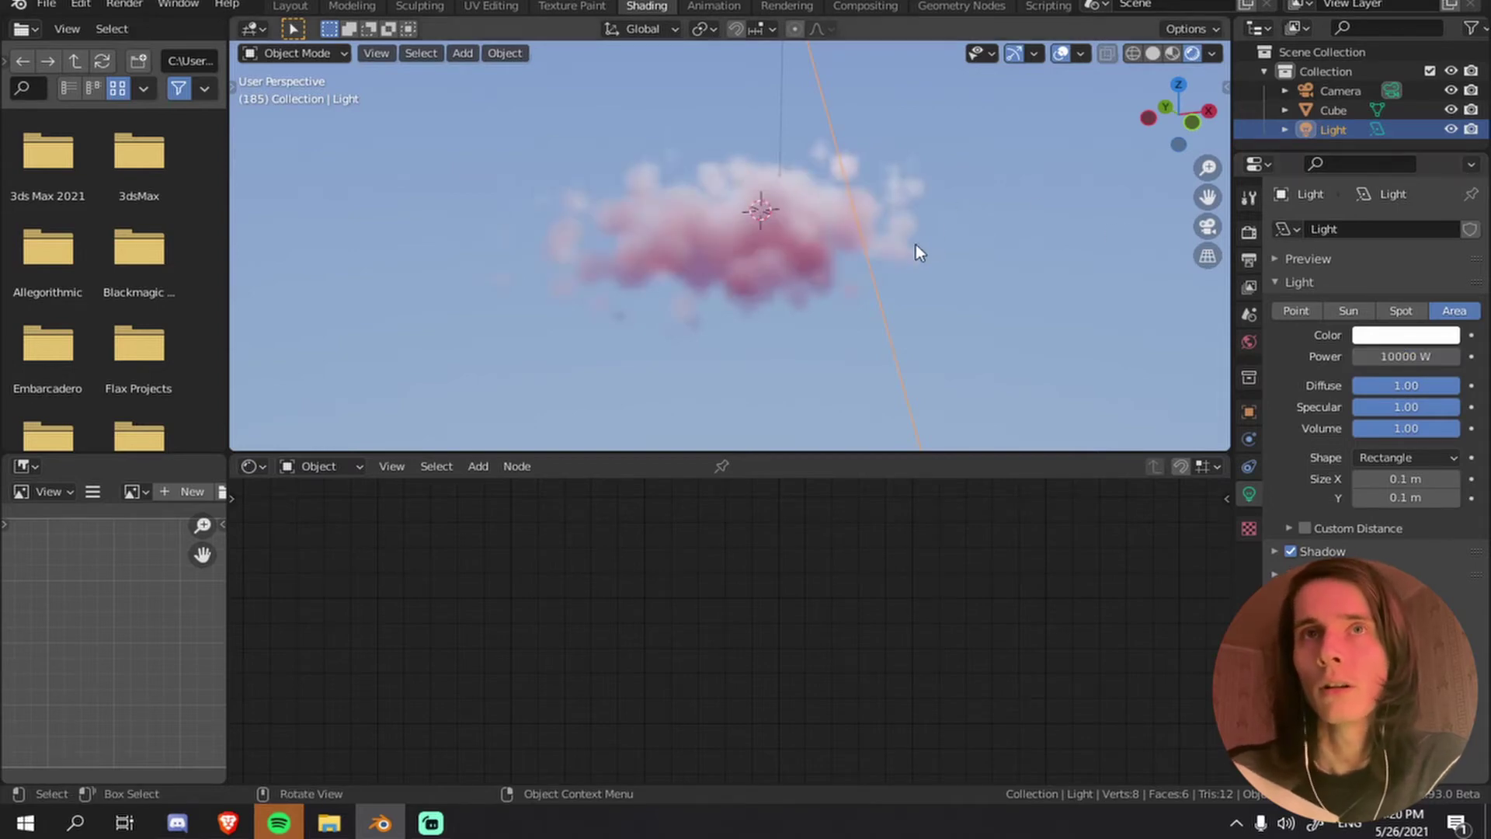
- Reposition the area light above the cloud and scale it down
{"action": "key", "text": "ctrl+space"}
{"action": "scroll", "coordinate": [962, 281], "scroll_direction": "down", "scroll_amount": 2}
{"action": "middle_click_drag", "start_coordinate": [1150, 264], "coordinate": [1073, 285]}
{"action": "key", "text": "g"}
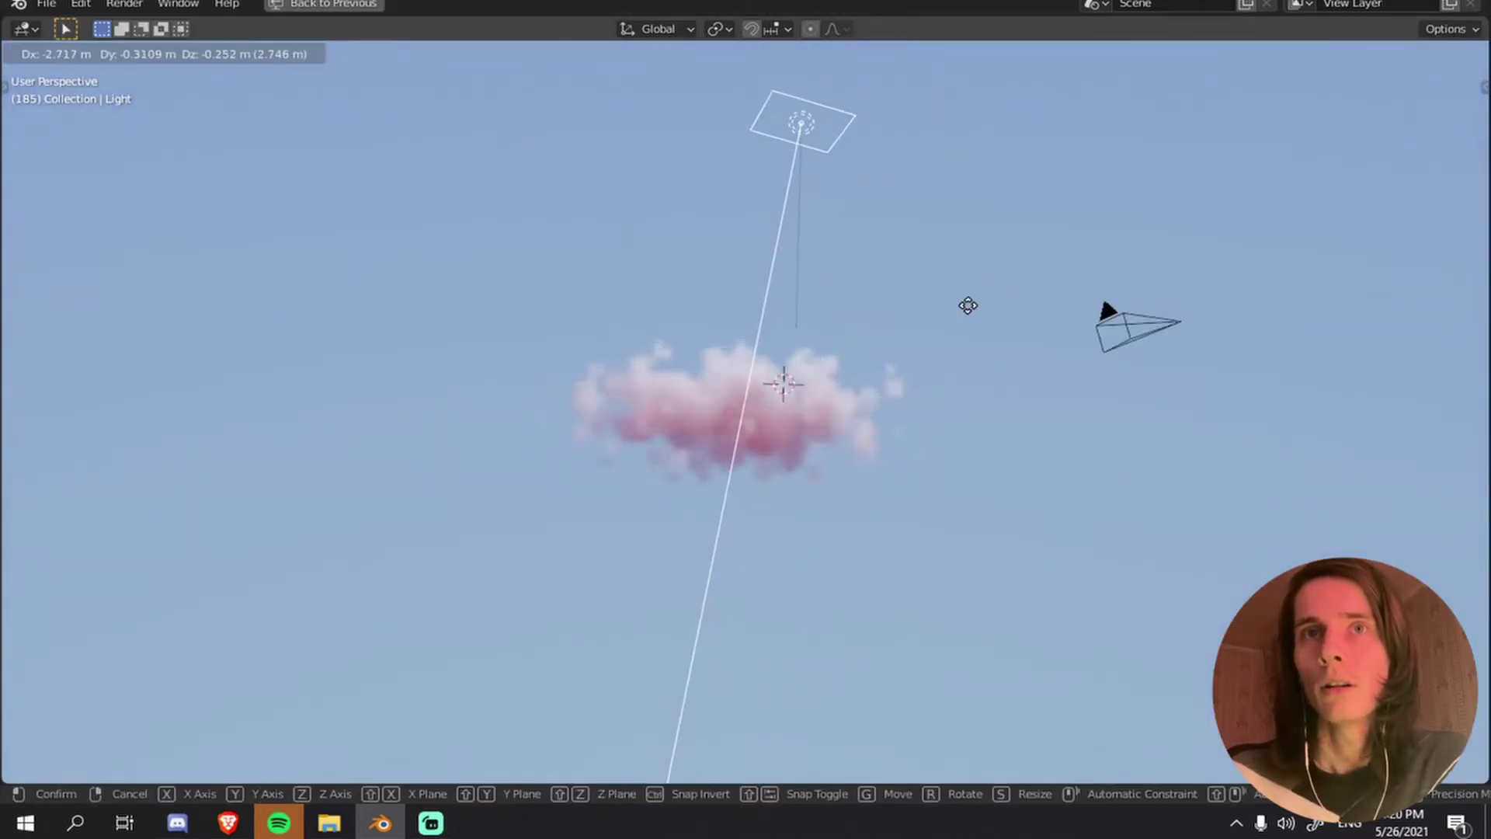
{"action": "left_click", "coordinate": [985, 401]}
{"action": "scroll", "coordinate": [983, 406], "scroll_direction": "up", "scroll_amount": 3}
{"action": "middle_click_drag", "start_coordinate": [982, 407], "coordinate": [1158, 365]}
{"action": "key", "text": "s"}
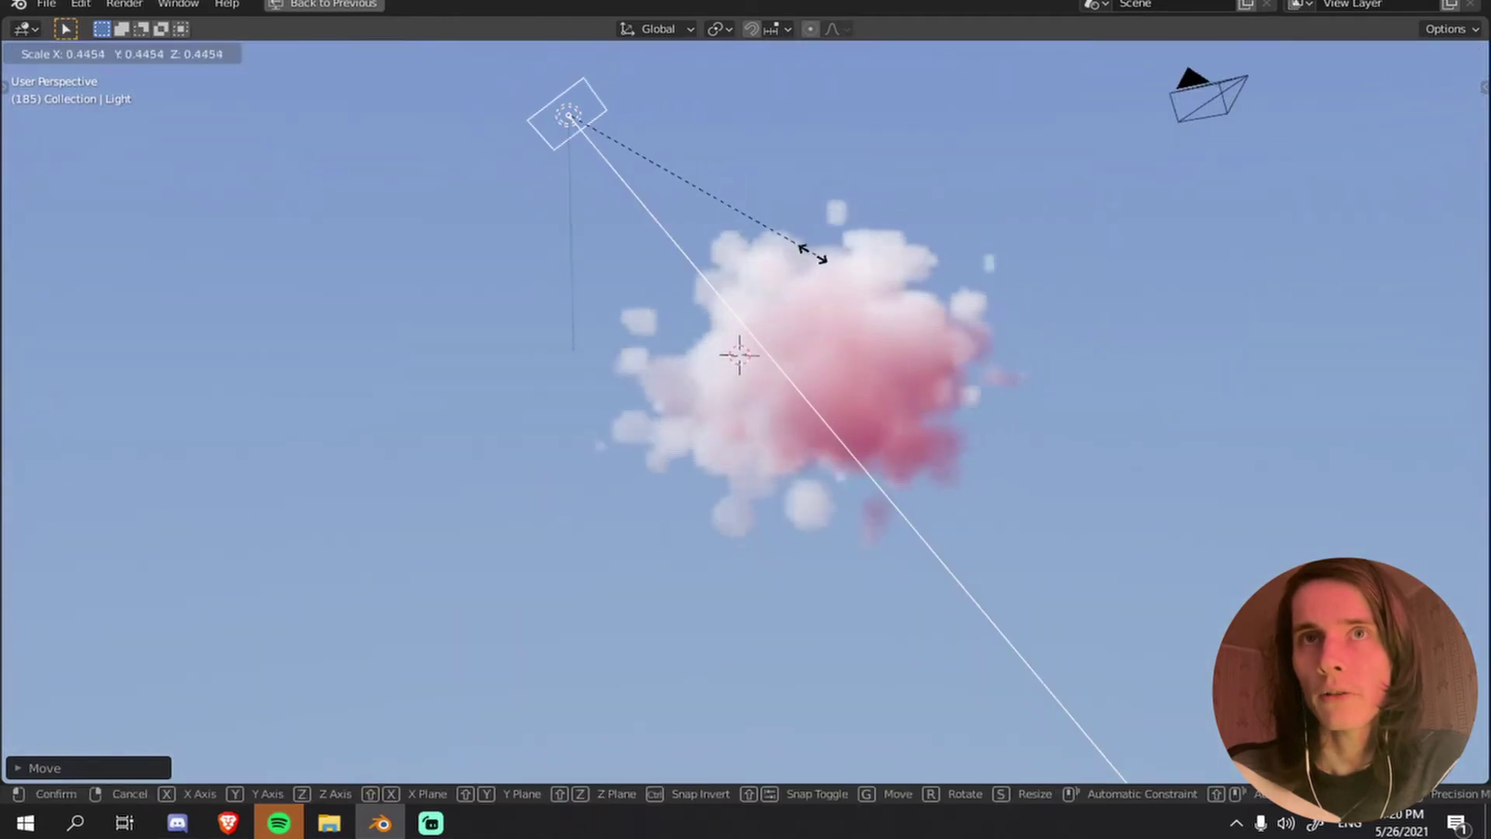
{"action": "left_click", "coordinate": [748, 219]}
{"action": "key", "text": "g"}
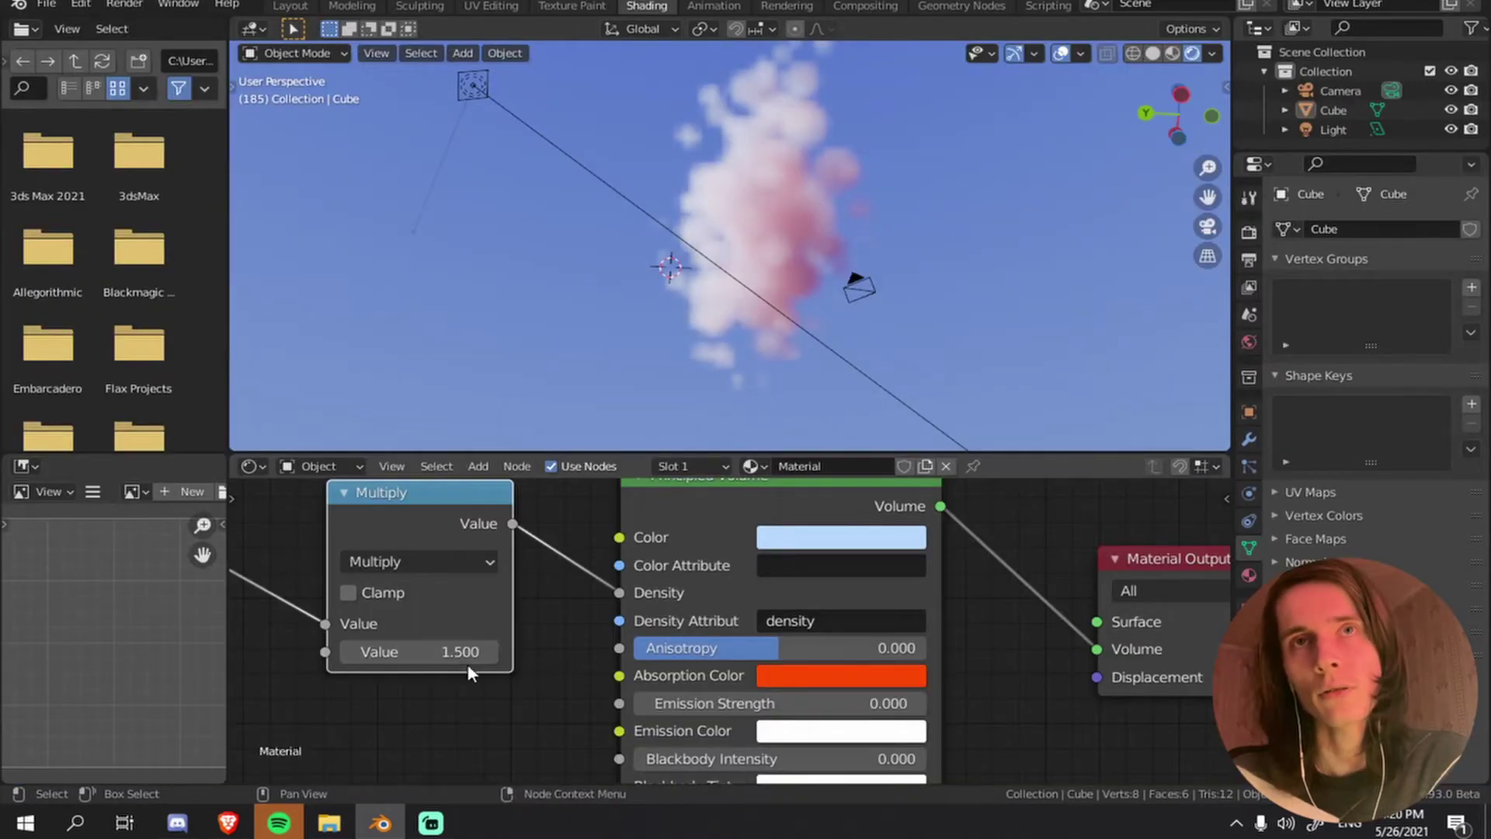
- Raise the Multiply node's density value in the cloud material to 2.320
{"action": "left_click_drag", "start_coordinate": [420, 652], "coordinate": [471, 652]}
{"action": "middle_click_drag", "start_coordinate": [975, 138], "coordinate": [874, 188]}
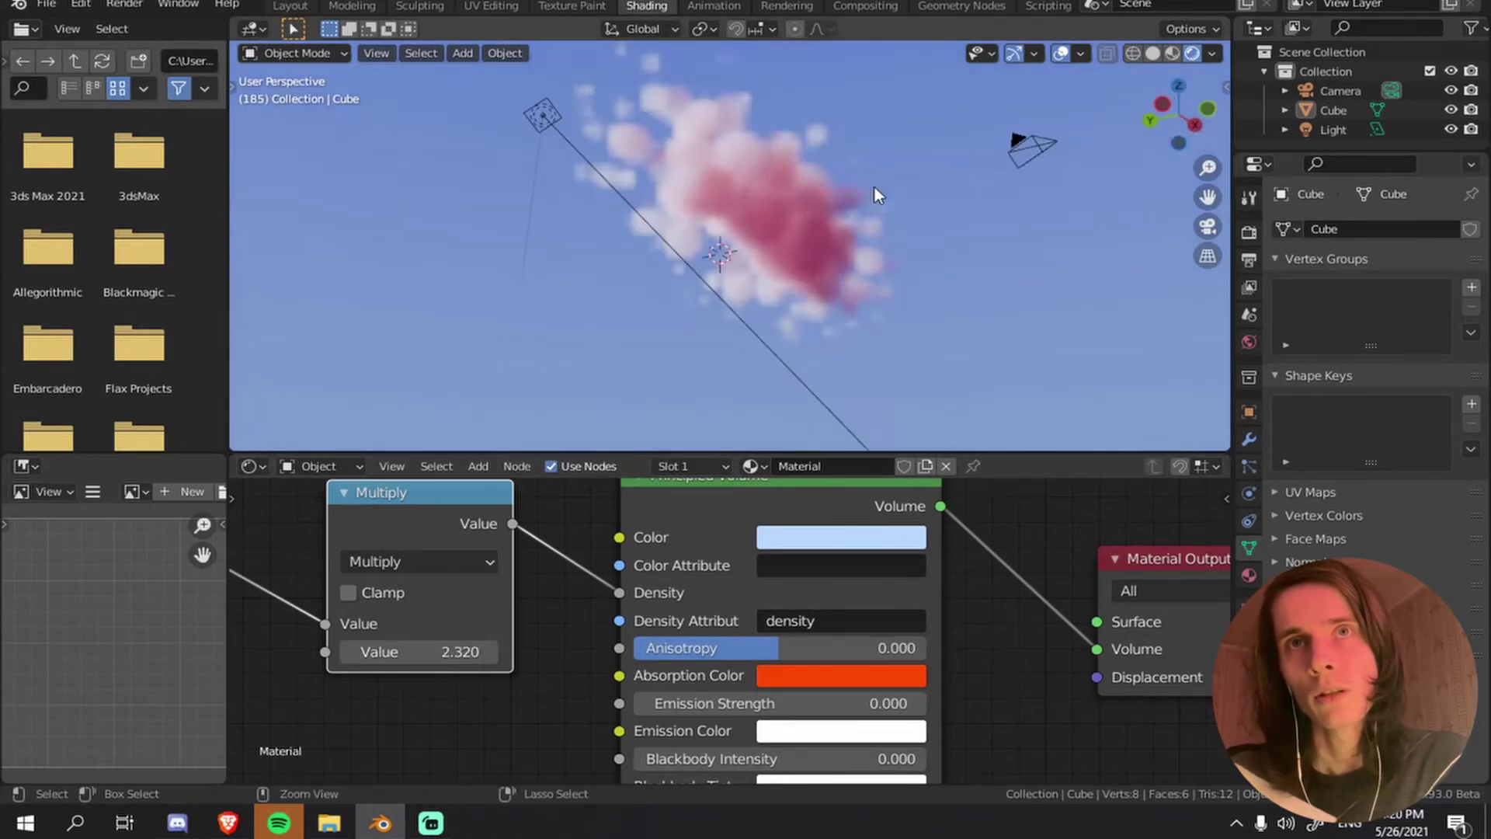
- Examine the cloud's lighting and shadowed areas from several sides in the enlarged viewport with overlays hidden
{"action": "key", "text": "ctrl+alt+space"}
{"action": "middle_click_drag", "start_coordinate": [978, 309], "coordinate": [888, 421]}
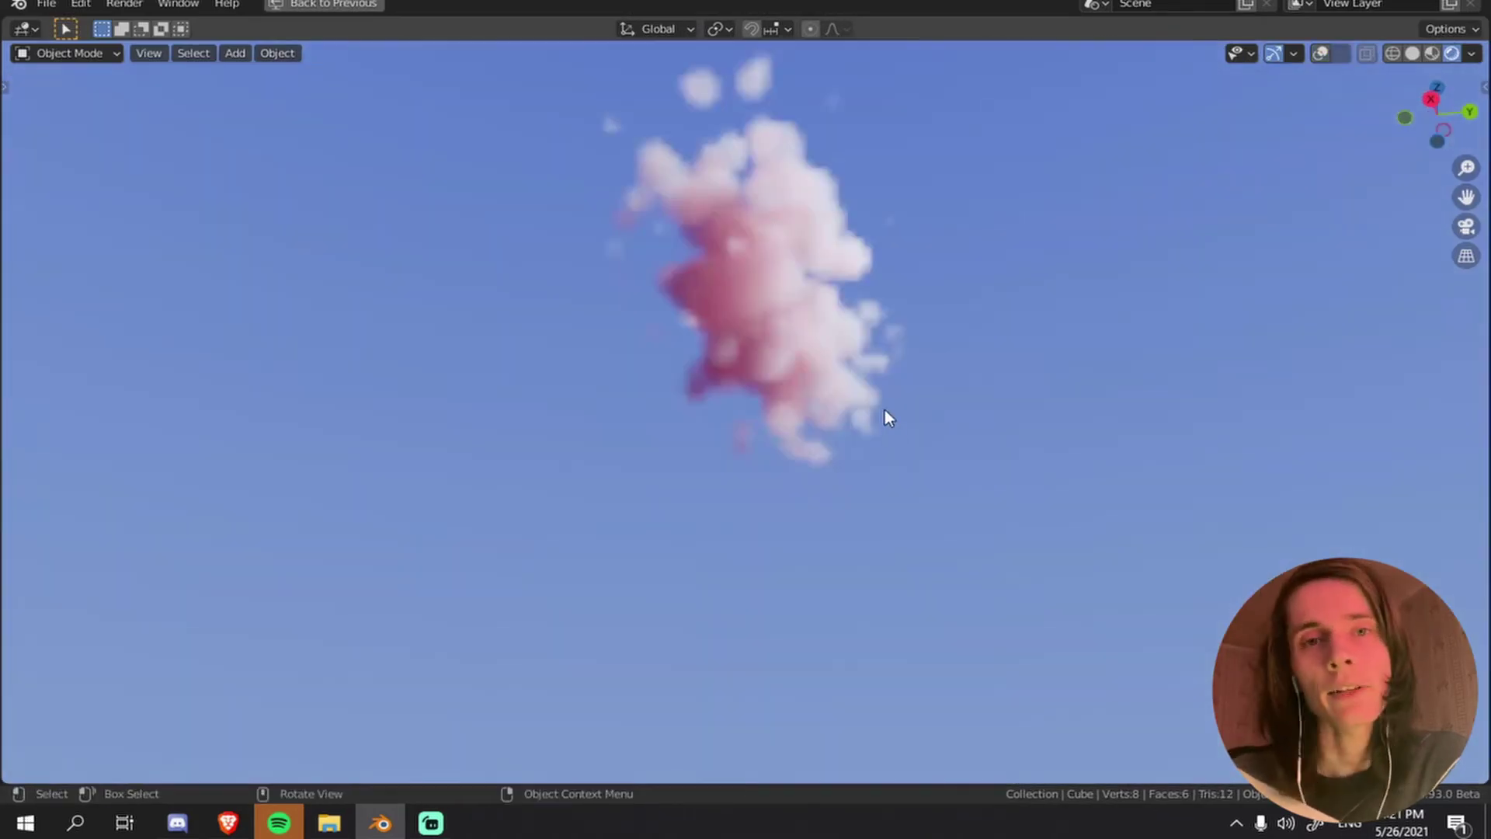
{"action": "middle_click_drag", "start_coordinate": [862, 349], "coordinate": [919, 379]}
{"action": "scroll", "coordinate": [965, 269], "scroll_direction": "down", "scroll_amount": 4}
{"action": "scroll", "coordinate": [964, 269], "scroll_direction": "down", "scroll_amount": 2}
{"action": "scroll", "coordinate": [920, 379], "scroll_direction": "up", "scroll_amount": 3}
{"action": "middle_click_drag", "start_coordinate": [1093, 431], "coordinate": [1025, 407]}
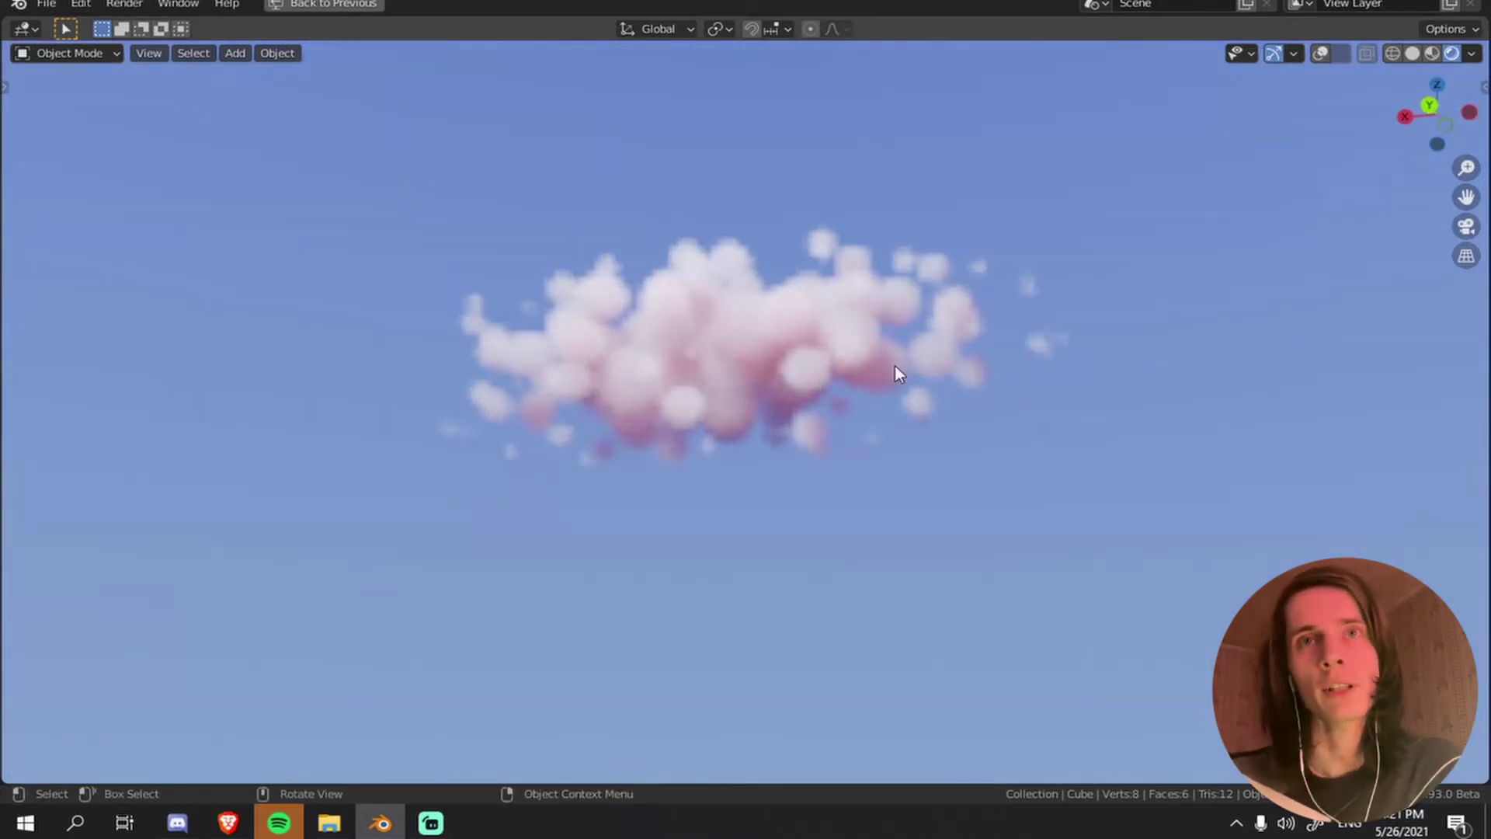
{"action": "middle_click_drag", "start_coordinate": [898, 373], "coordinate": [817, 416]}
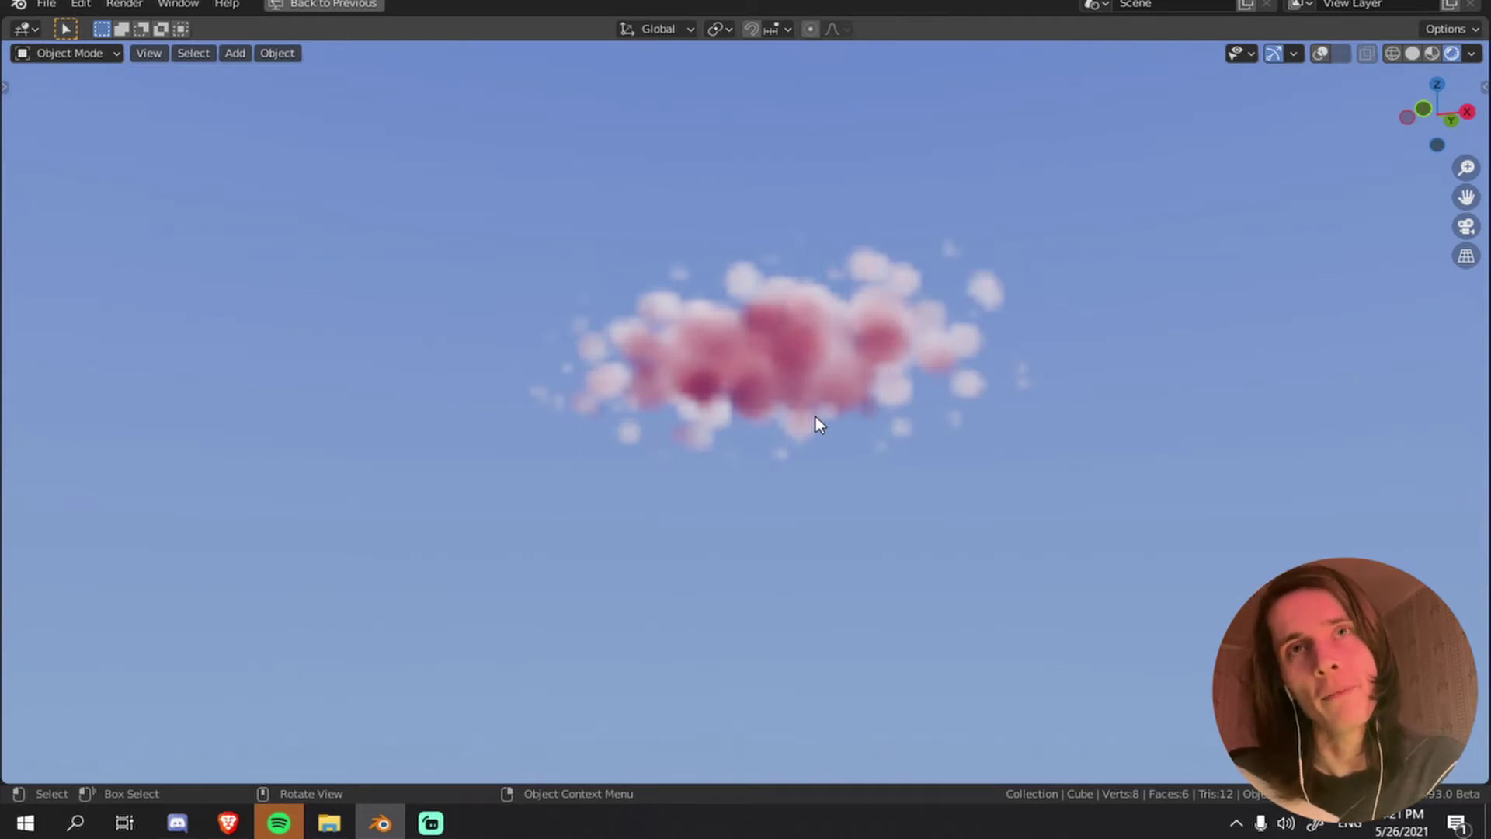
{"action": "middle_click_drag", "start_coordinate": [842, 412], "coordinate": [874, 362]}
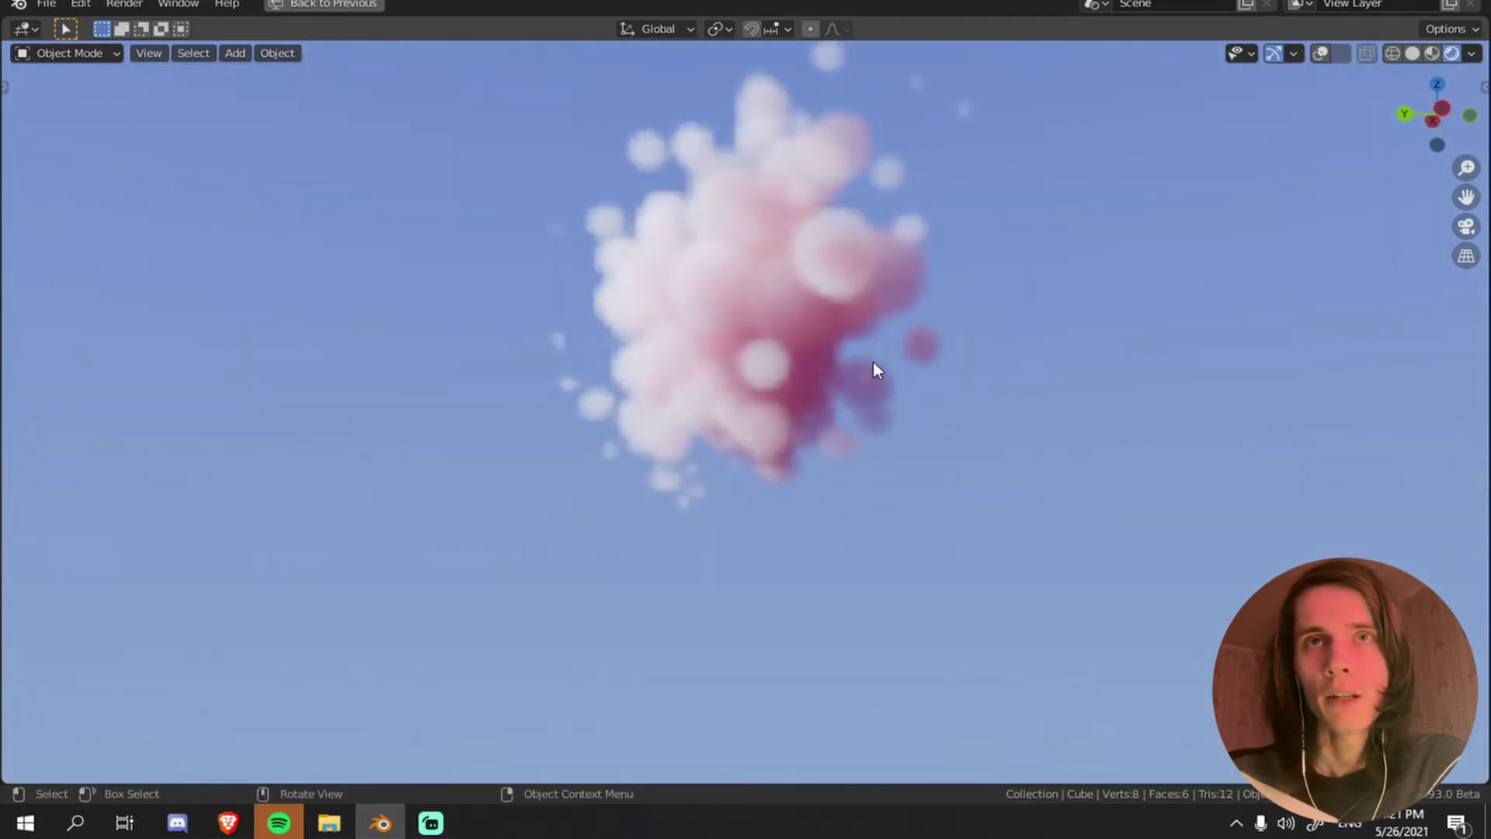
- Move the area light into a new collection named "sun light"
{"action": "key", "text": "ctrl+space"}
{"action": "left_click", "coordinate": [1340, 128]}
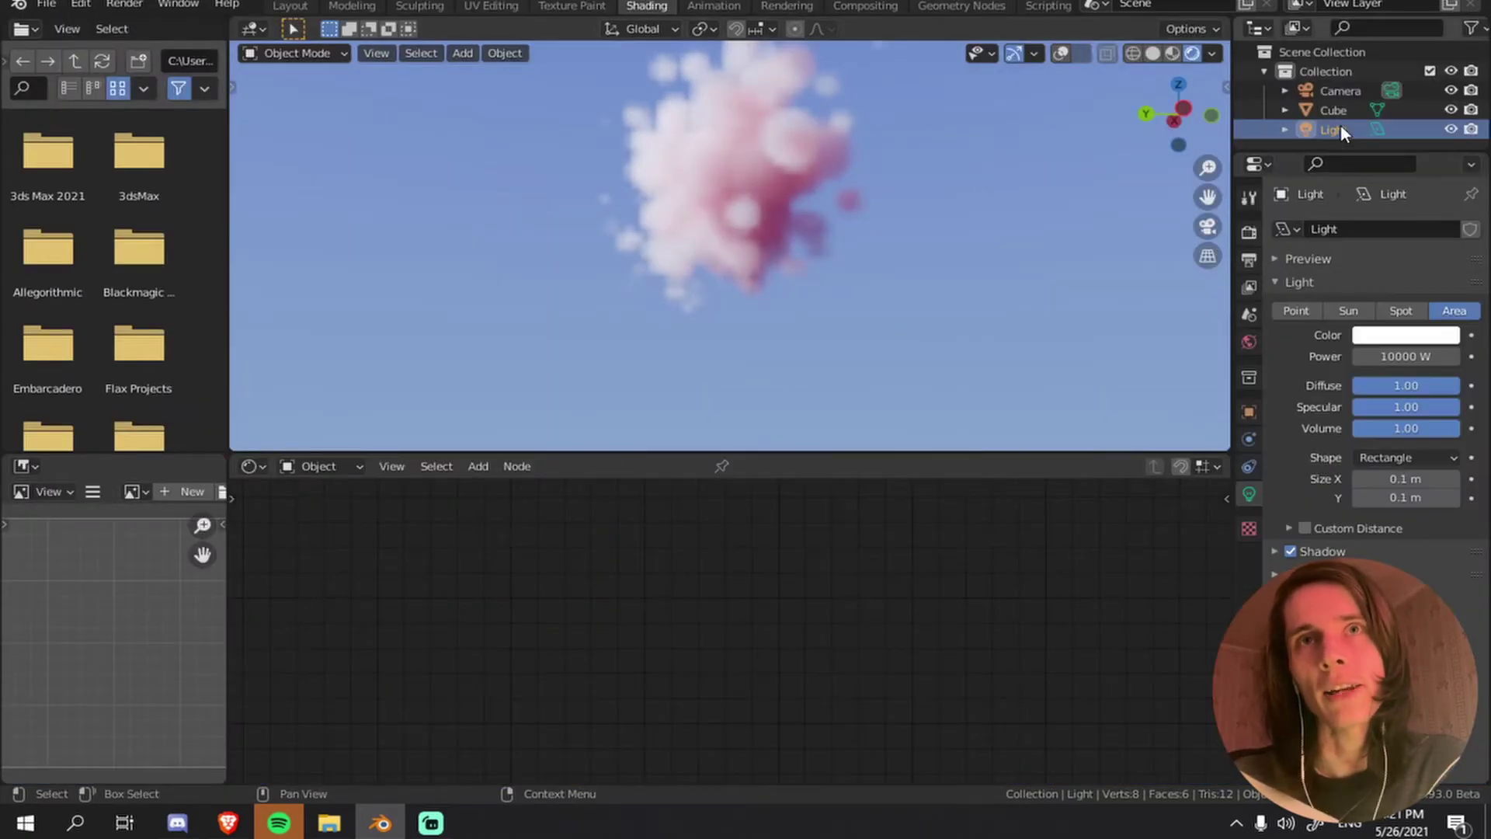
{"action": "key", "text": "m"}
{"action": "left_click", "coordinate": [800, 259]}
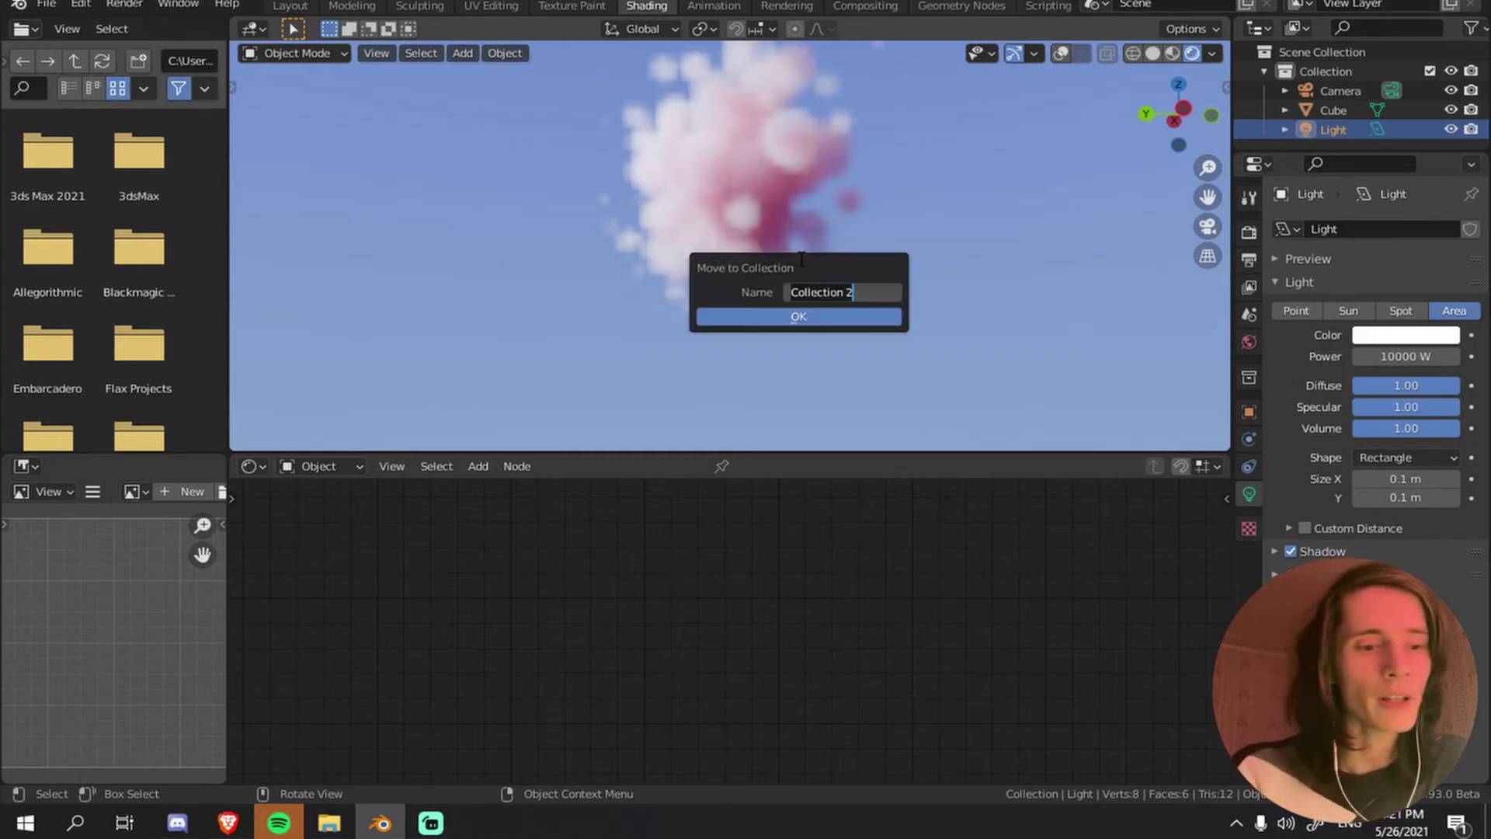
{"action": "type", "text": "sun li"}
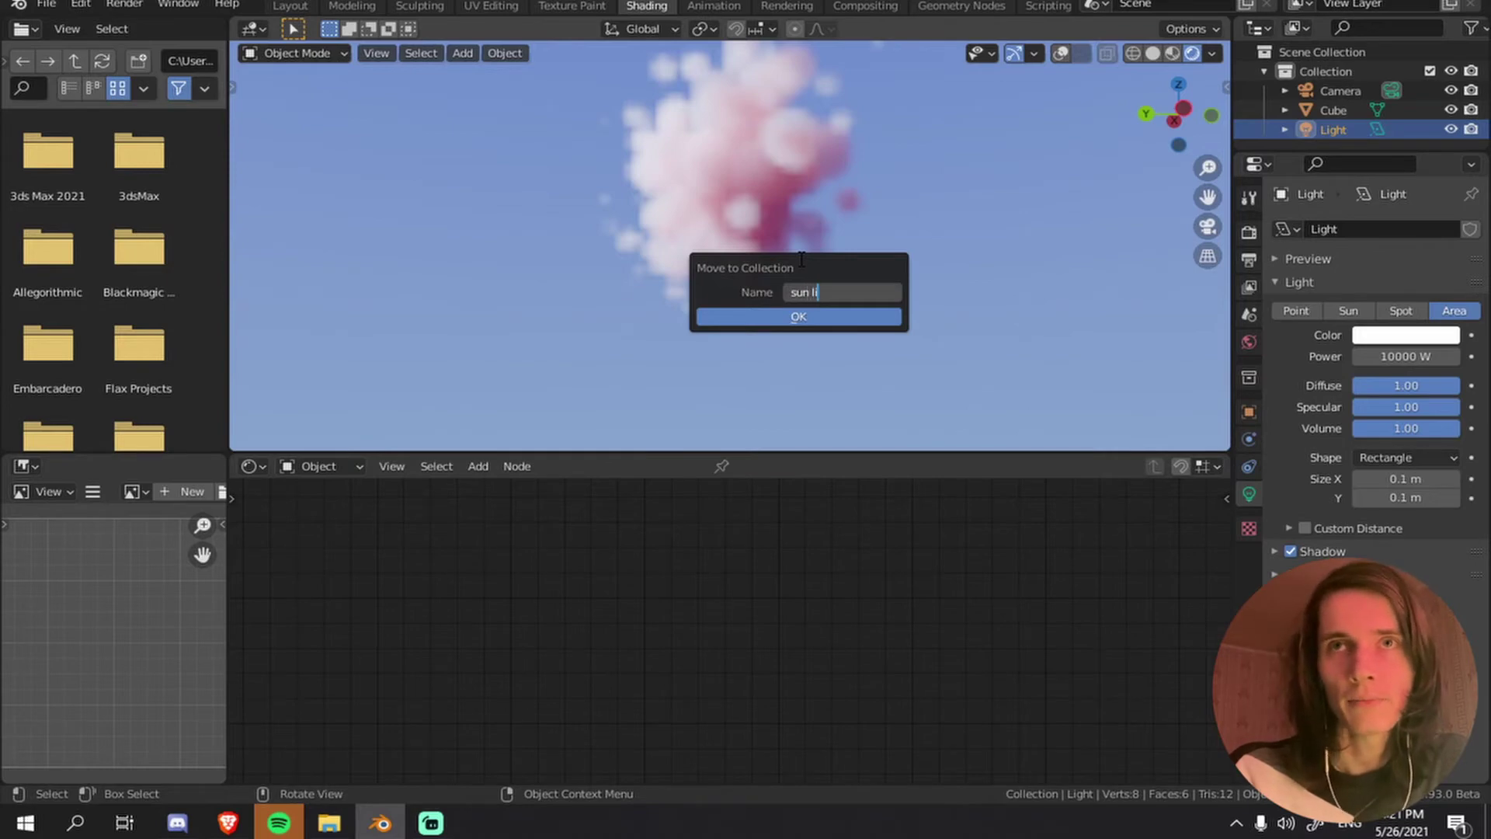
{"action": "type", "text": "ght"}
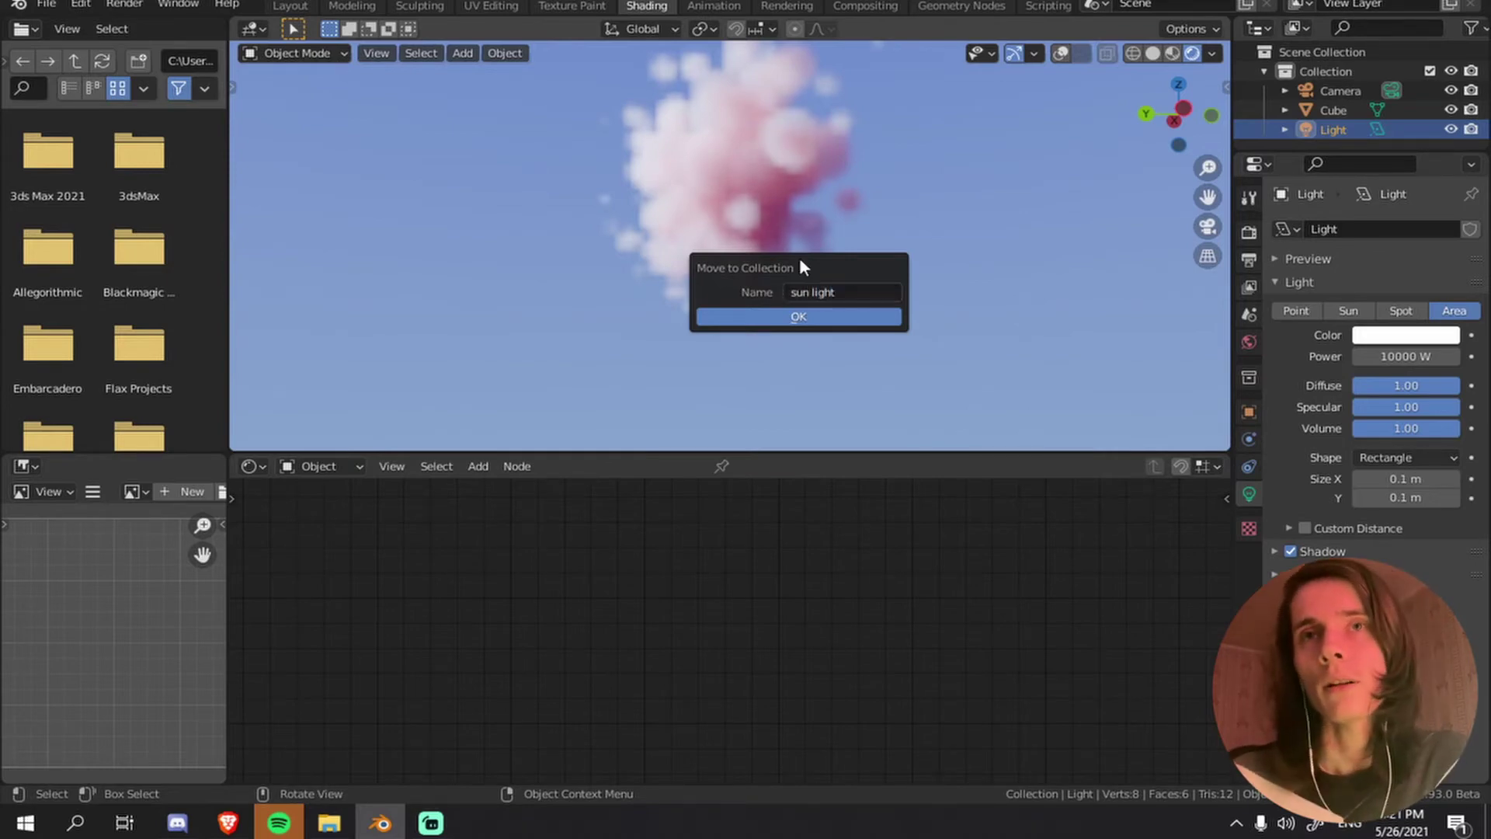
{"action": "left_click", "coordinate": [783, 315]}
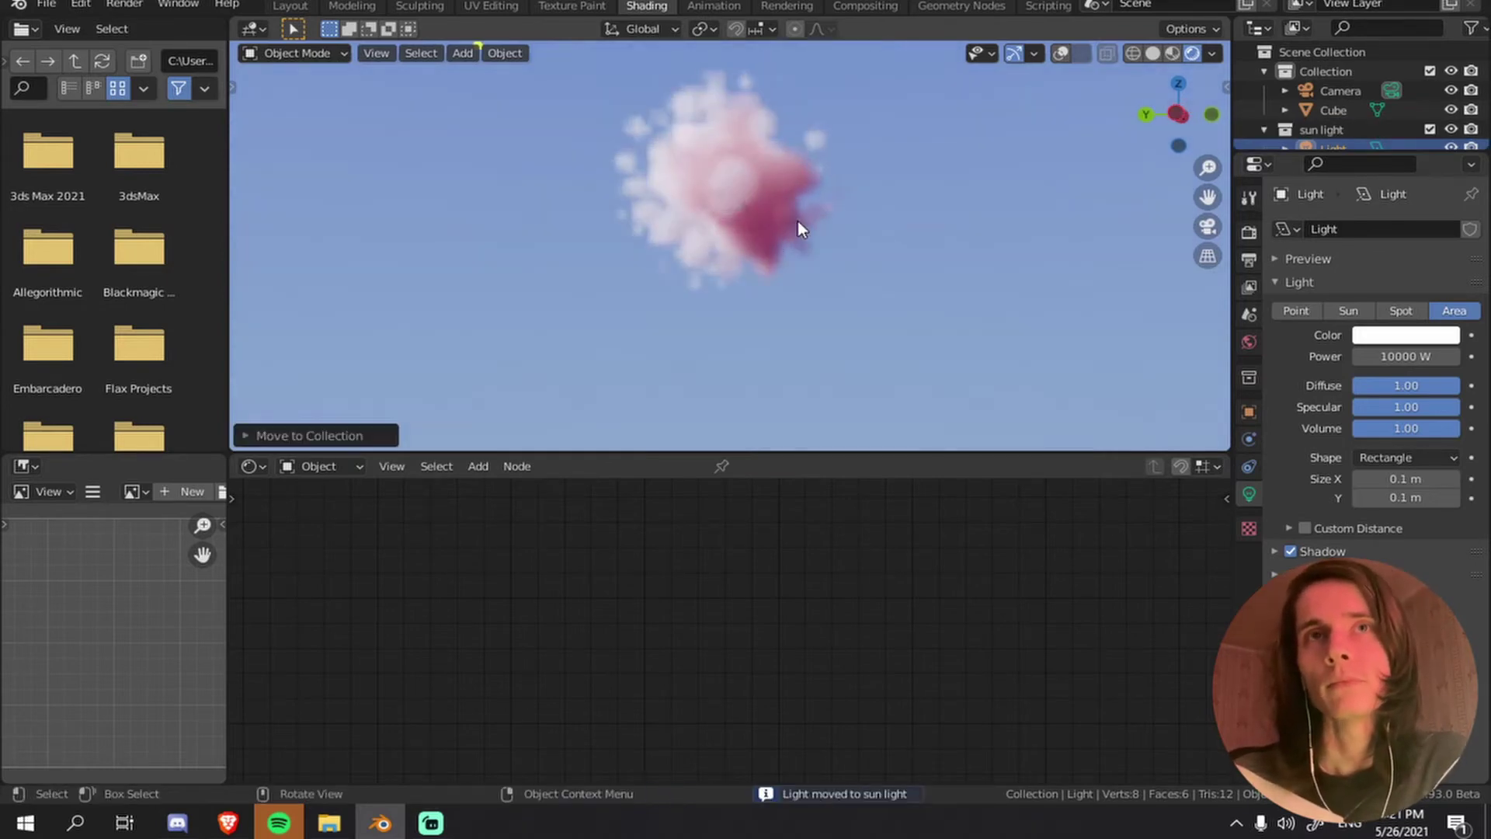
- Set the area light's color to a pale warm orange with hue 0.058, saturation 0.350 and value 1.000
{"action": "scroll", "coordinate": [798, 221], "scroll_direction": "down", "scroll_amount": 5}
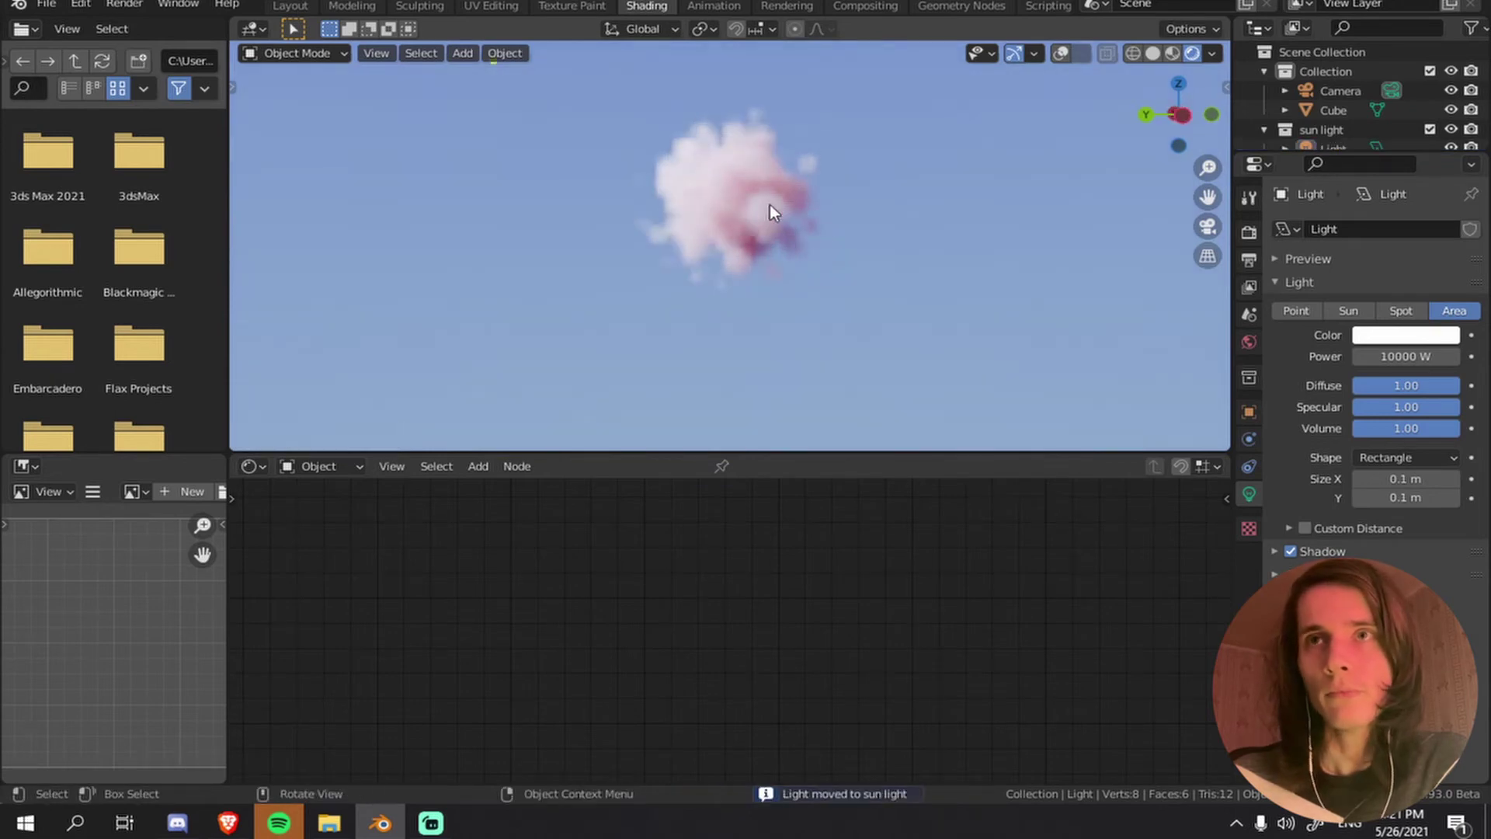
{"action": "scroll", "coordinate": [776, 209], "scroll_direction": "up", "scroll_amount": 4}
{"action": "scroll", "coordinate": [1331, 129], "scroll_direction": "down", "scroll_amount": 1}
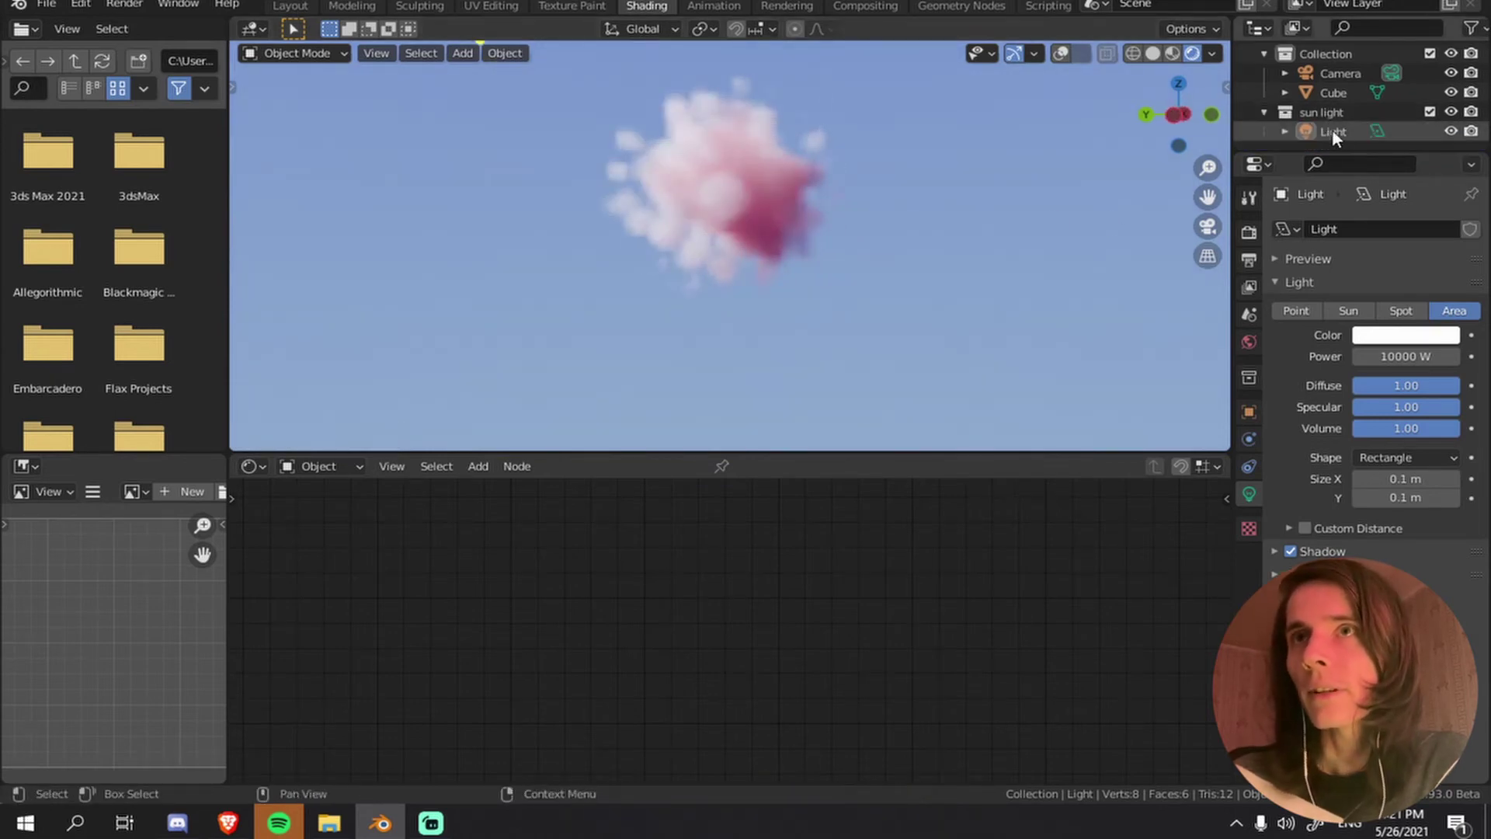
{"action": "left_click", "coordinate": [1341, 130]}
{"action": "left_click", "coordinate": [1410, 334]}
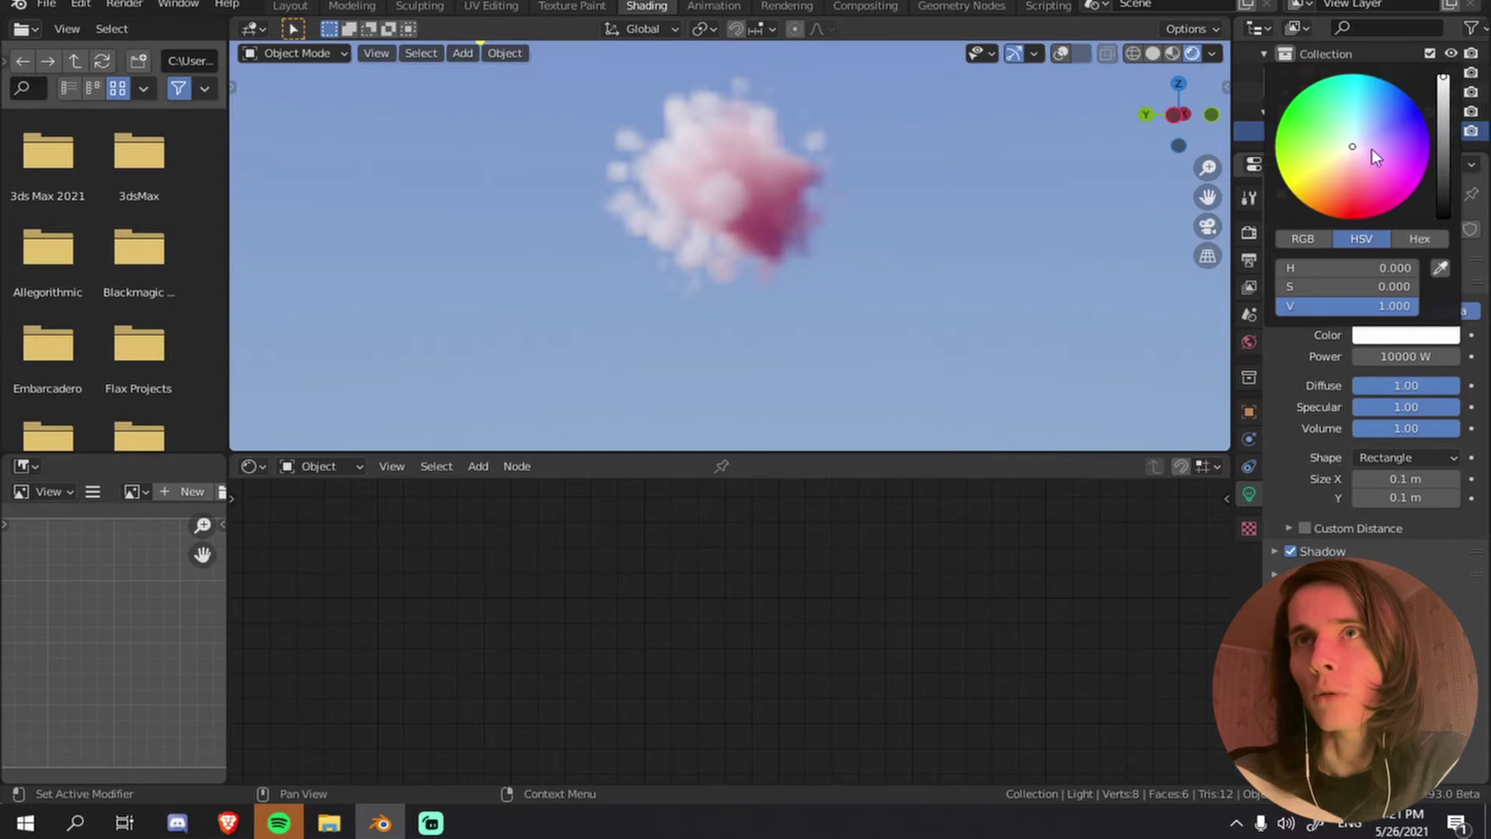
{"action": "left_click", "coordinate": [1338, 154]}
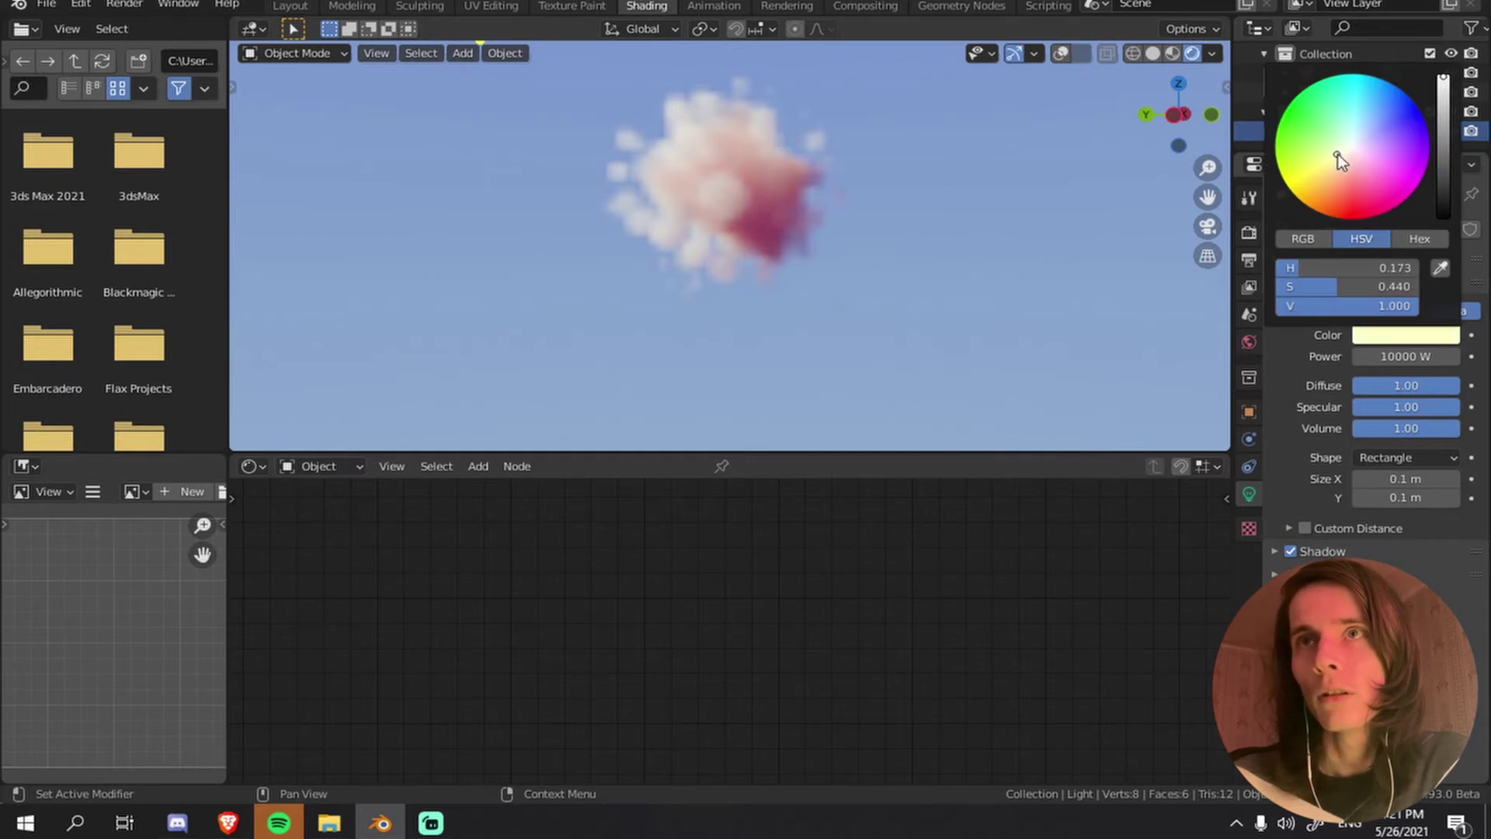
{"action": "left_click", "coordinate": [1344, 153]}
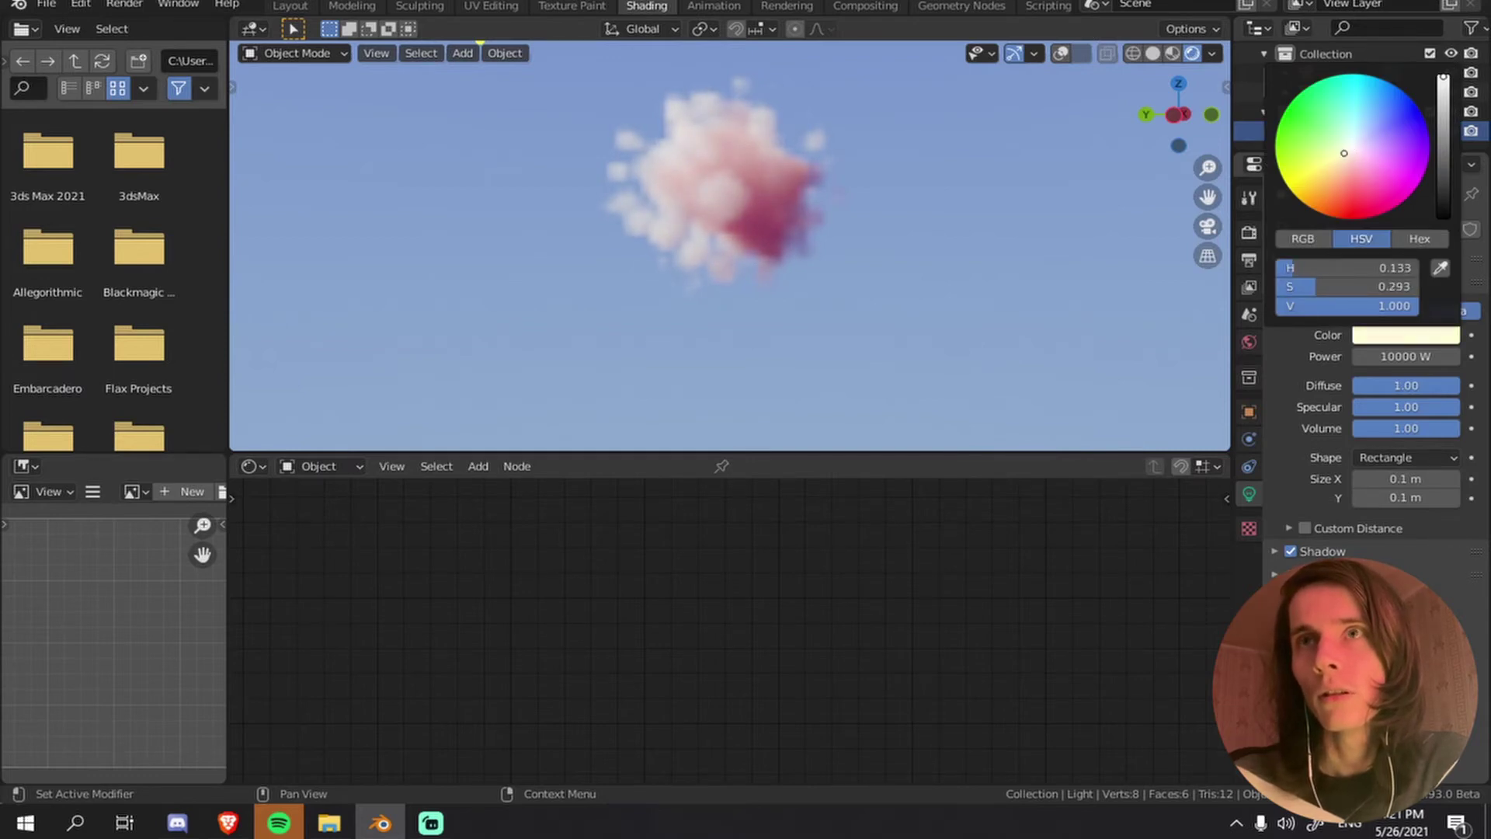
{"action": "left_click", "coordinate": [1346, 158]}
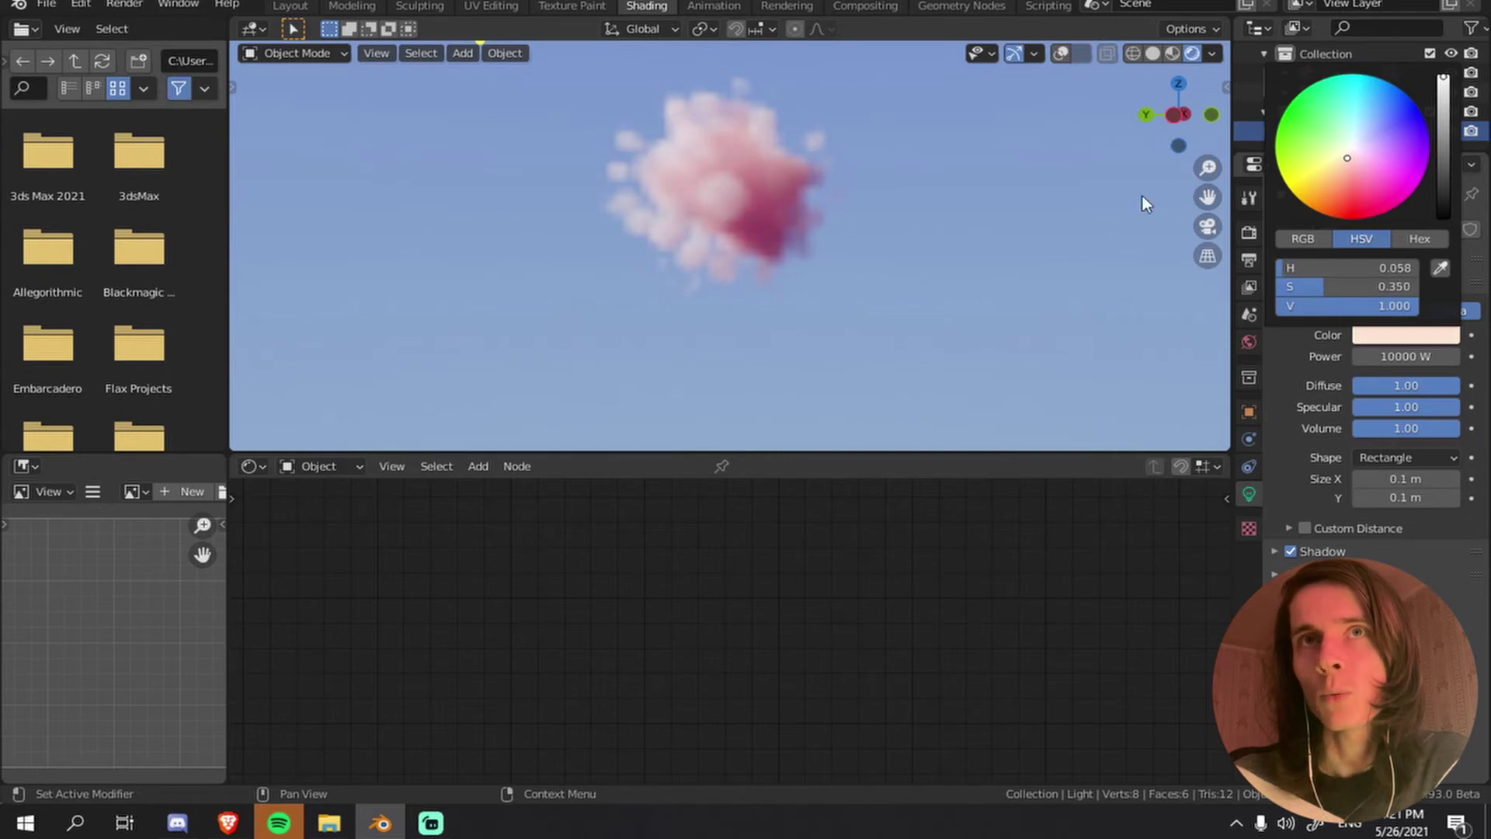
- Examine the warm-lit cloud's bright and shadowed sides from different angles and distances in the enlarged viewport
{"action": "middle_click_drag", "start_coordinate": [1143, 203], "coordinate": [823, 253]}
{"action": "key", "text": "ctrl+space"}
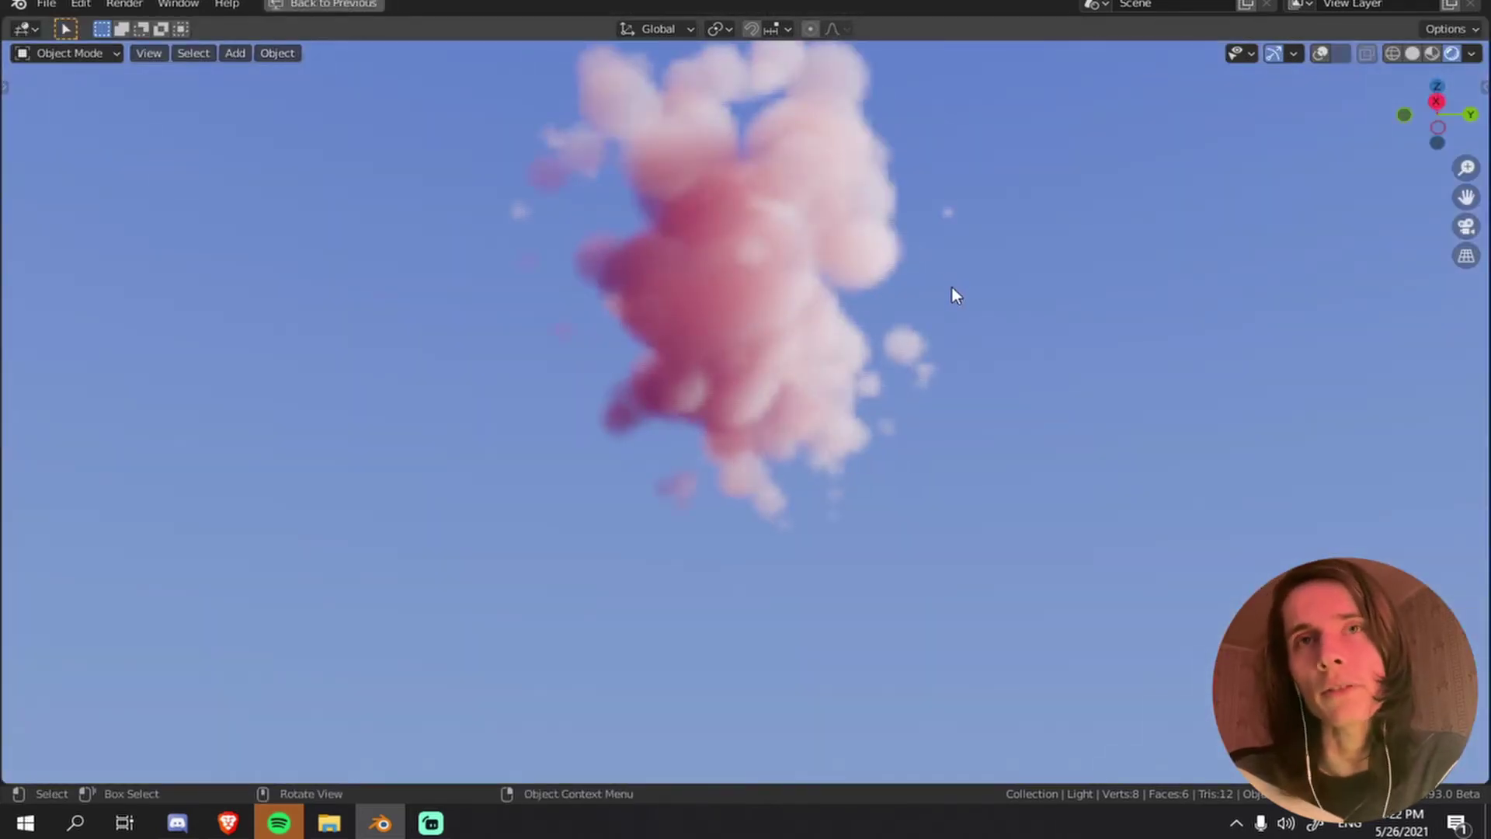
{"action": "key", "text": "shift+a"}
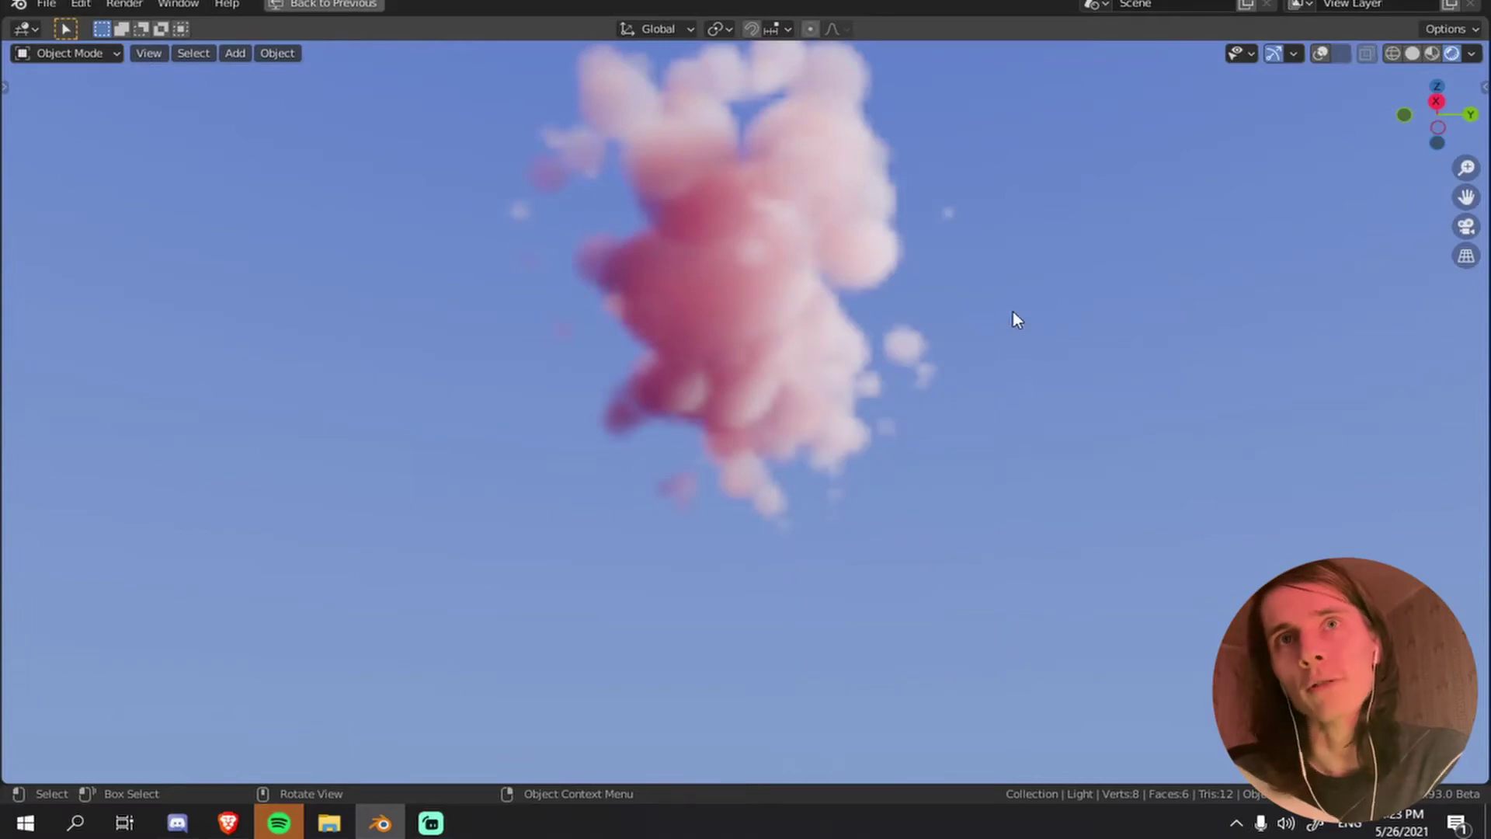
{"action": "middle_click_drag", "start_coordinate": [1013, 311], "coordinate": [970, 372]}
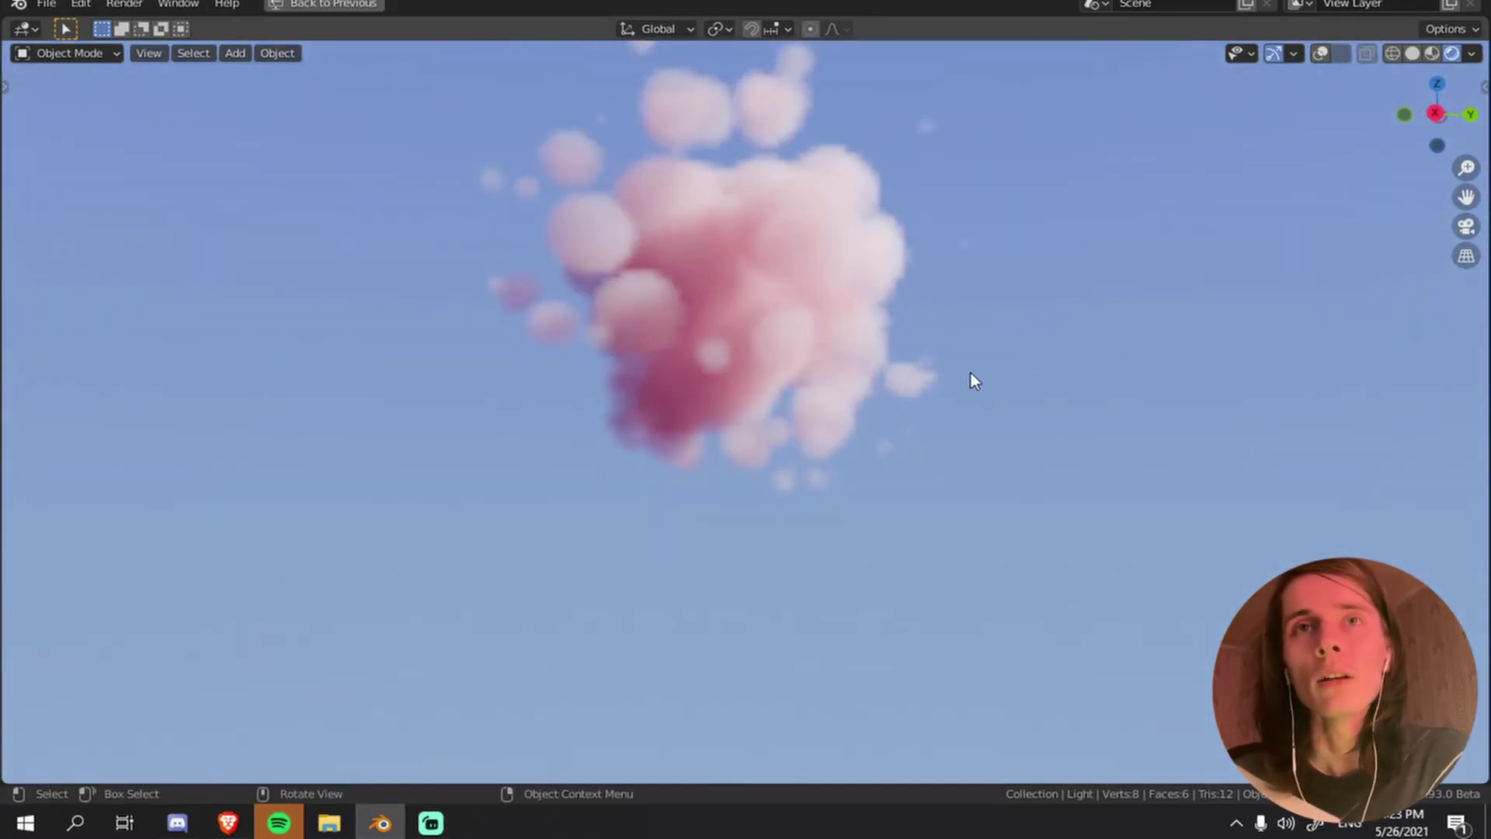
{"action": "scroll", "coordinate": [847, 367], "scroll_direction": "down", "scroll_amount": 1}
{"action": "middle_click_drag", "start_coordinate": [847, 367], "coordinate": [1118, 311]}
{"action": "scroll", "coordinate": [893, 315], "scroll_direction": "up", "scroll_amount": 2}
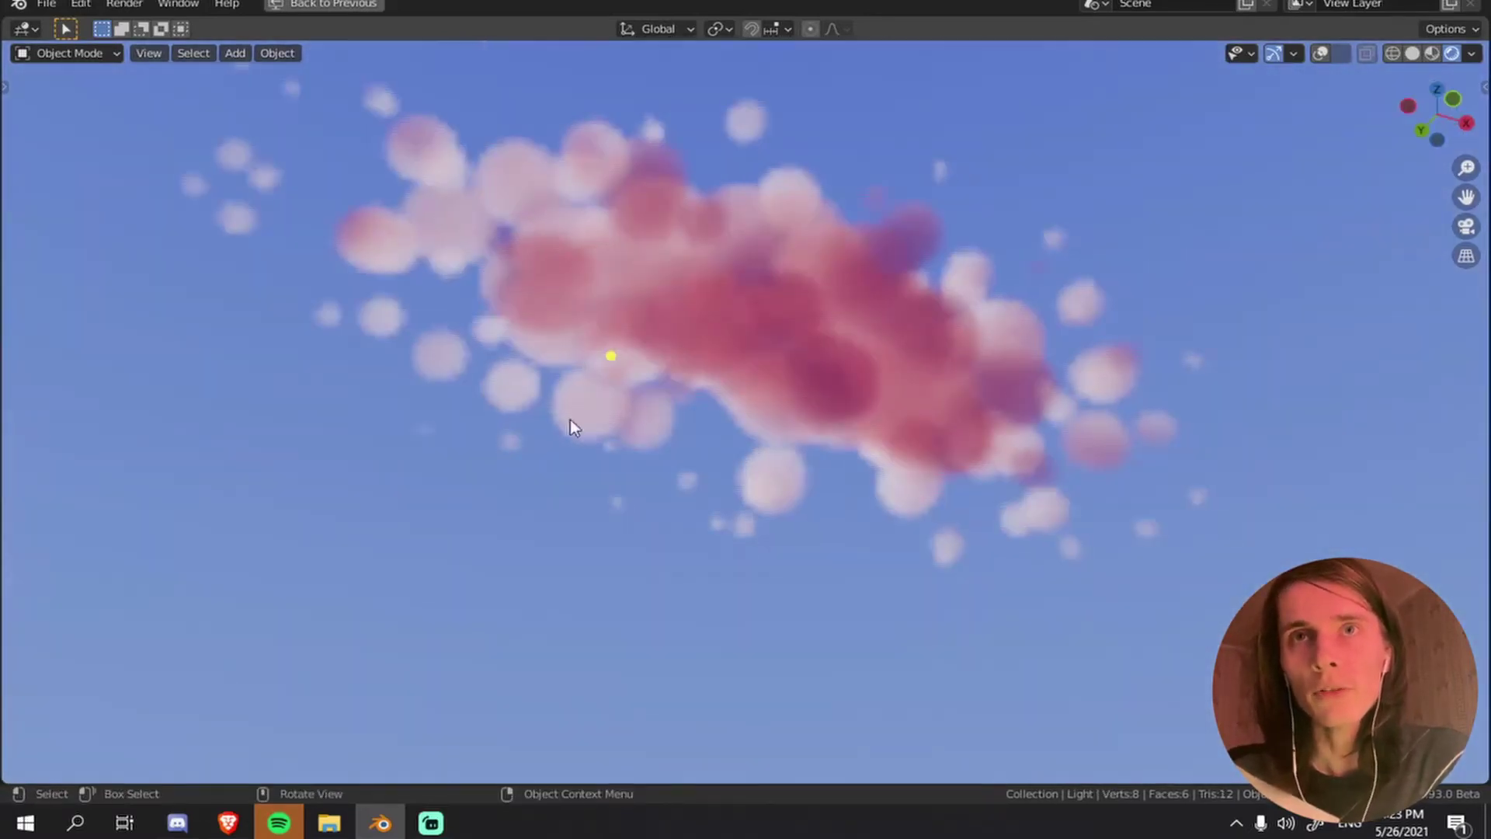
{"action": "middle_click_drag", "start_coordinate": [571, 427], "coordinate": [932, 268]}
{"action": "key", "text": "shift+a"}
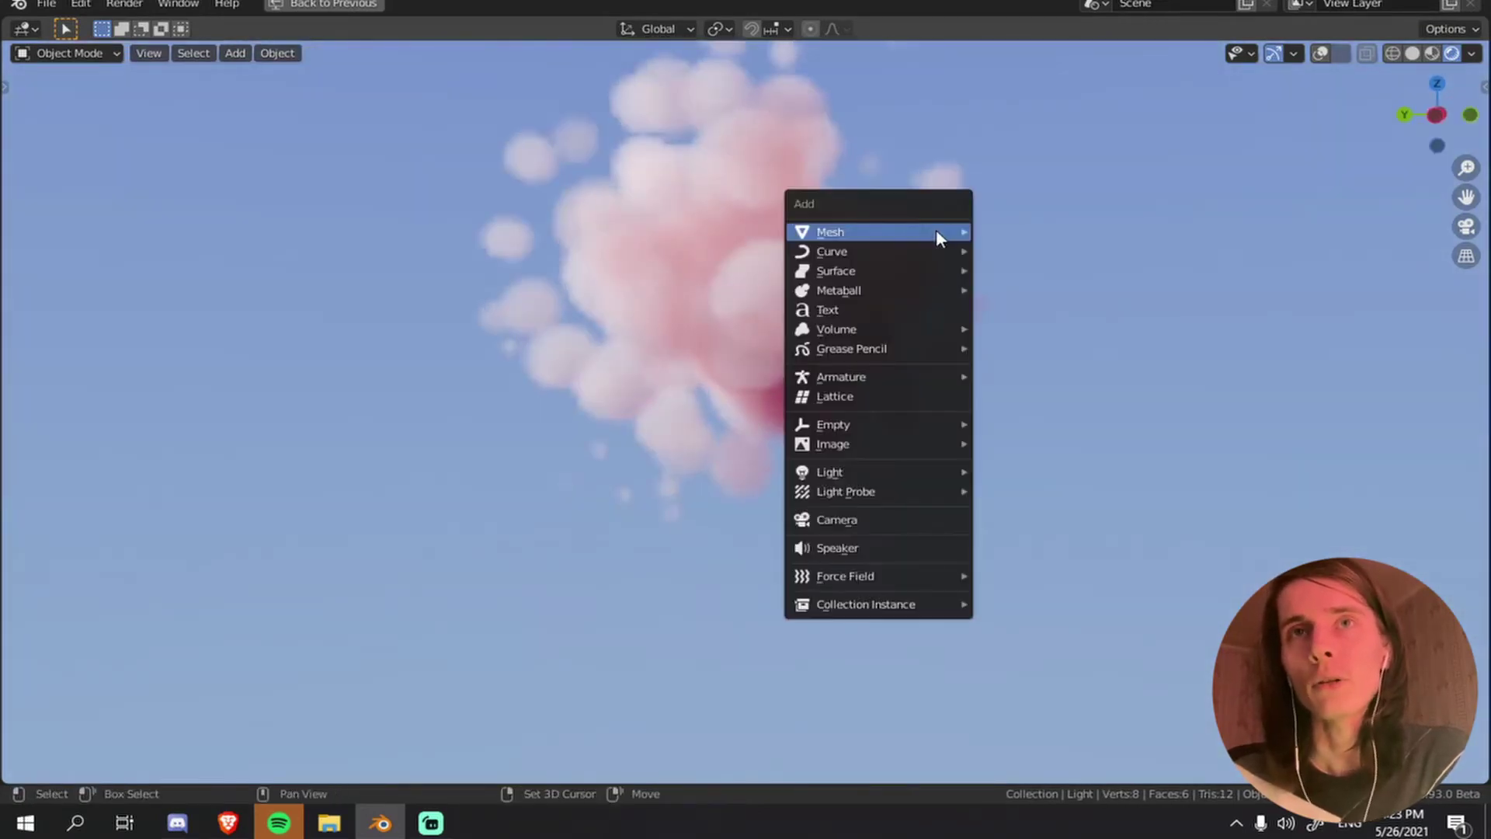
{"action": "middle_click_drag", "start_coordinate": [396, 247], "coordinate": [823, 349]}
{"action": "scroll", "coordinate": [949, 368], "scroll_direction": "up", "scroll_amount": 4}
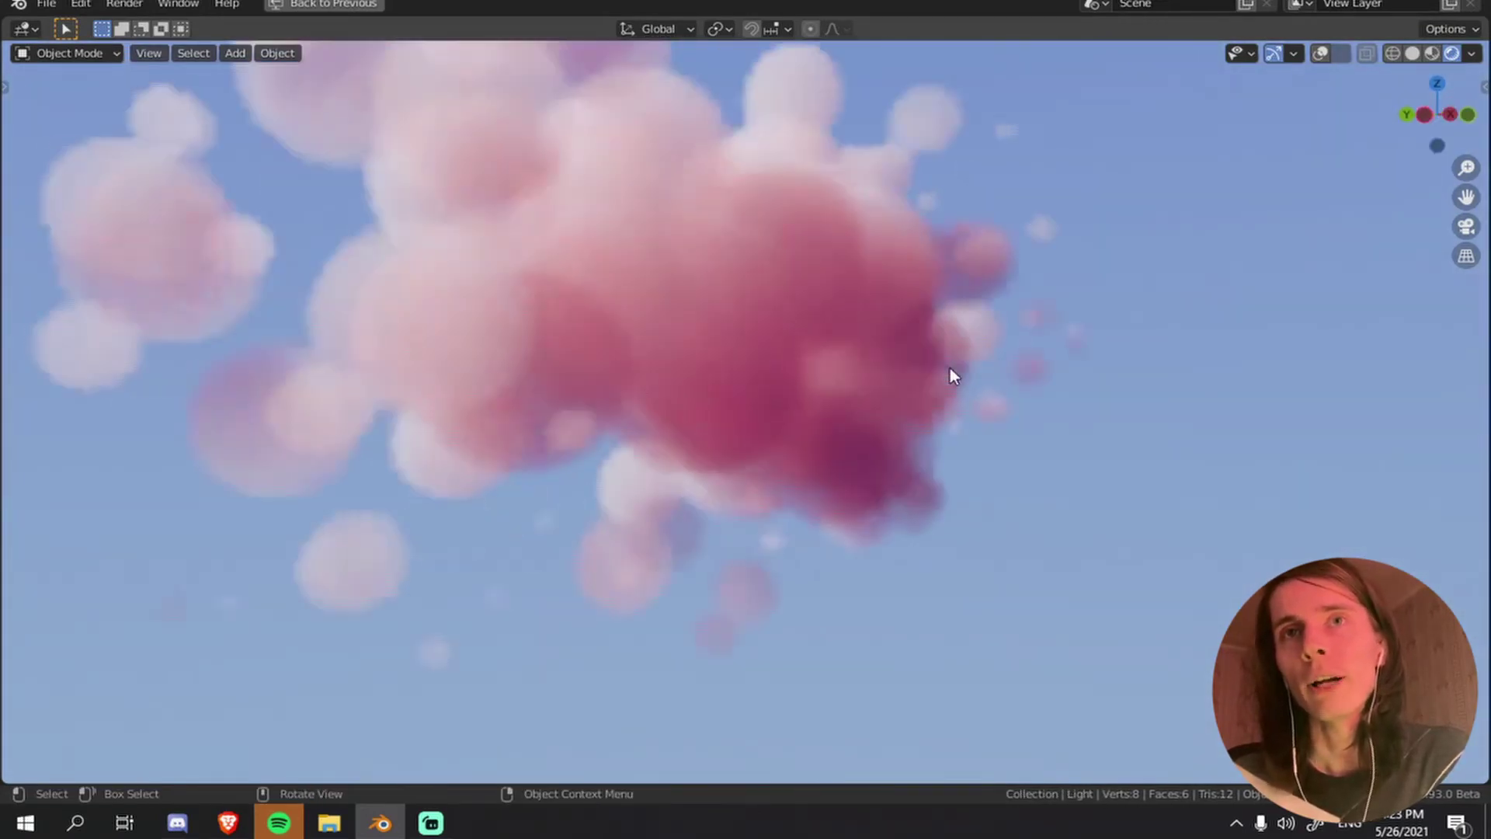
- Examine the warm-lit cloud's pink shadow side and its outline from several angles and zoom levels
{"action": "middle_click_drag", "start_coordinate": [954, 376], "coordinate": [913, 223]}
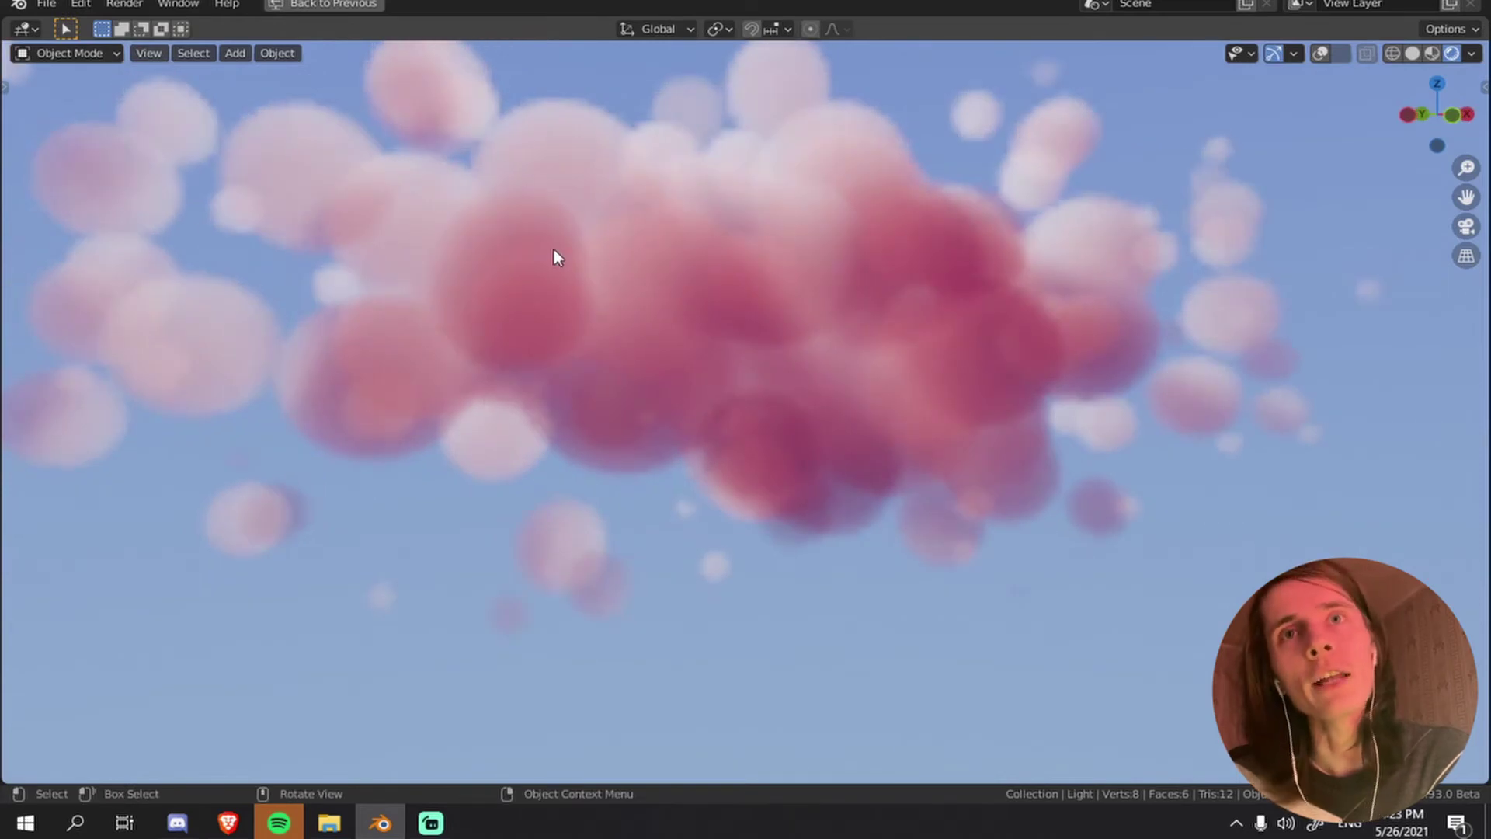
{"action": "scroll", "coordinate": [1070, 216], "scroll_direction": "down", "scroll_amount": 2}
{"action": "scroll", "coordinate": [1058, 259], "scroll_direction": "up", "scroll_amount": 1}
{"action": "middle_click_drag", "start_coordinate": [724, 237], "coordinate": [693, 250]}
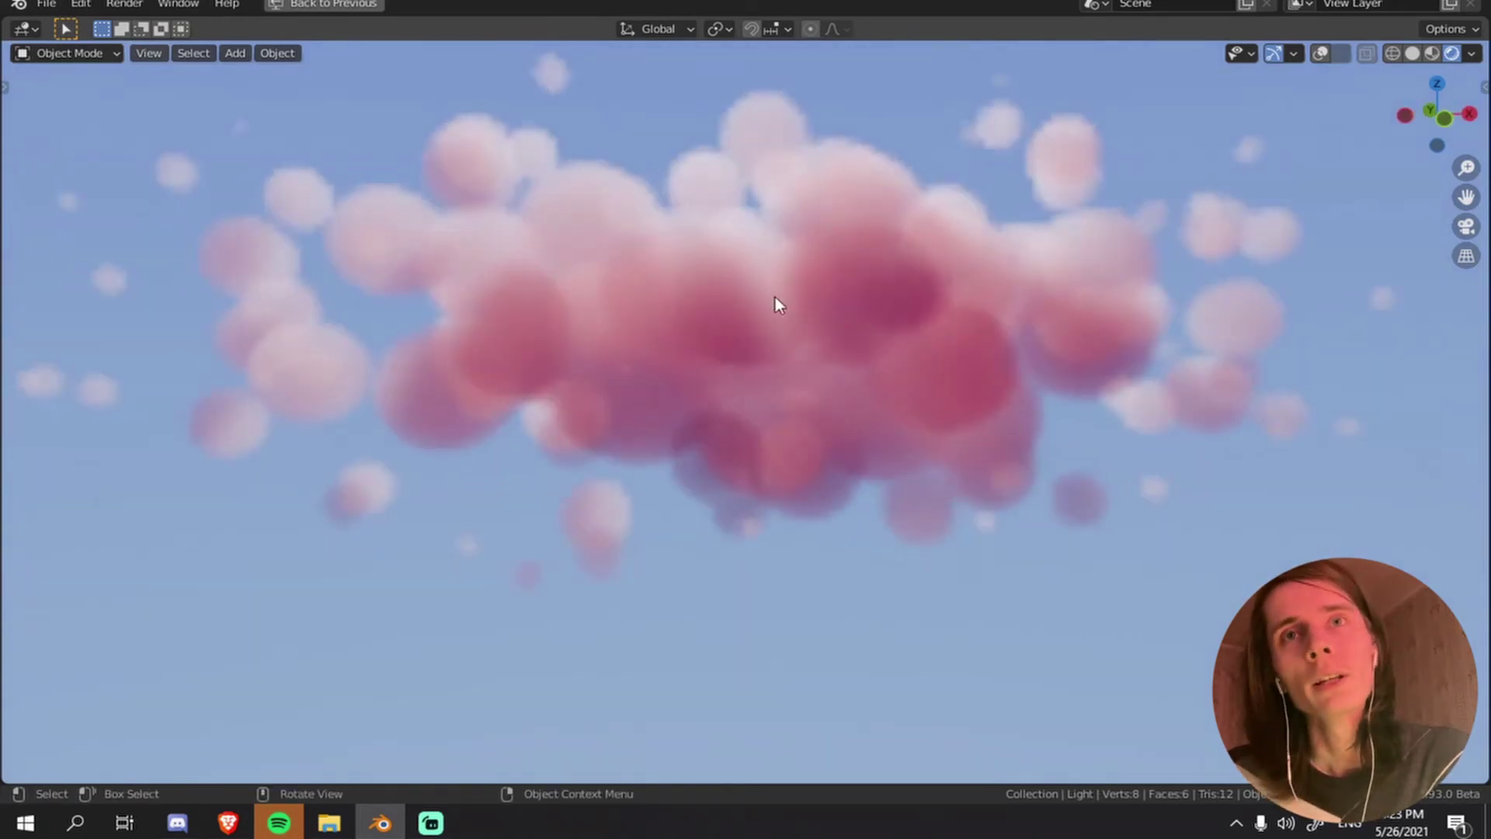
{"action": "scroll", "coordinate": [807, 288], "scroll_direction": "down", "scroll_amount": 4}
{"action": "middle_click_drag", "start_coordinate": [838, 265], "coordinate": [678, 258]}
{"action": "scroll", "coordinate": [678, 258], "scroll_direction": "up", "scroll_amount": 4}
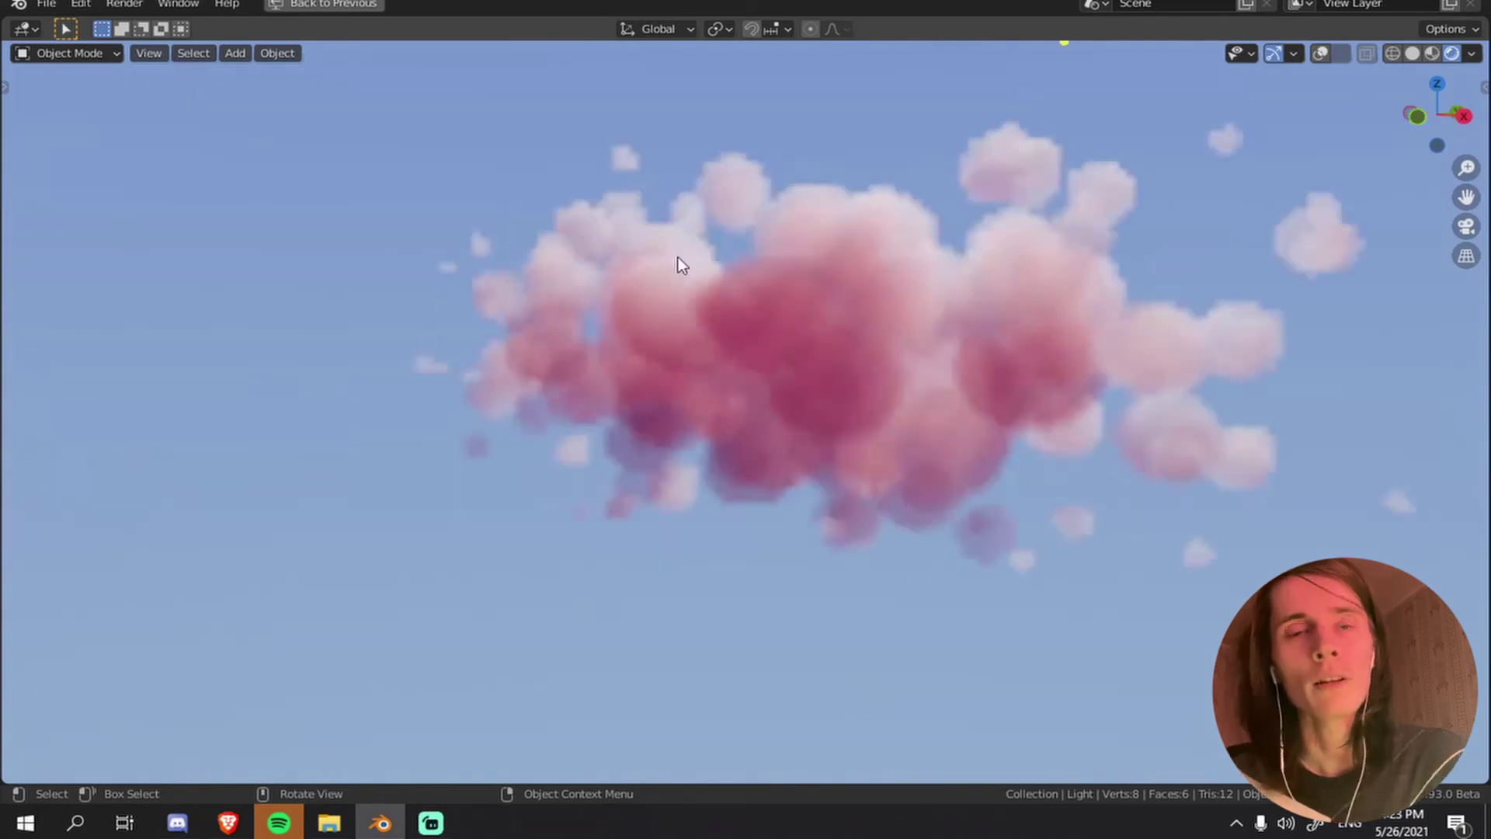
{"action": "scroll", "coordinate": [748, 269], "scroll_direction": "down", "scroll_amount": 4}
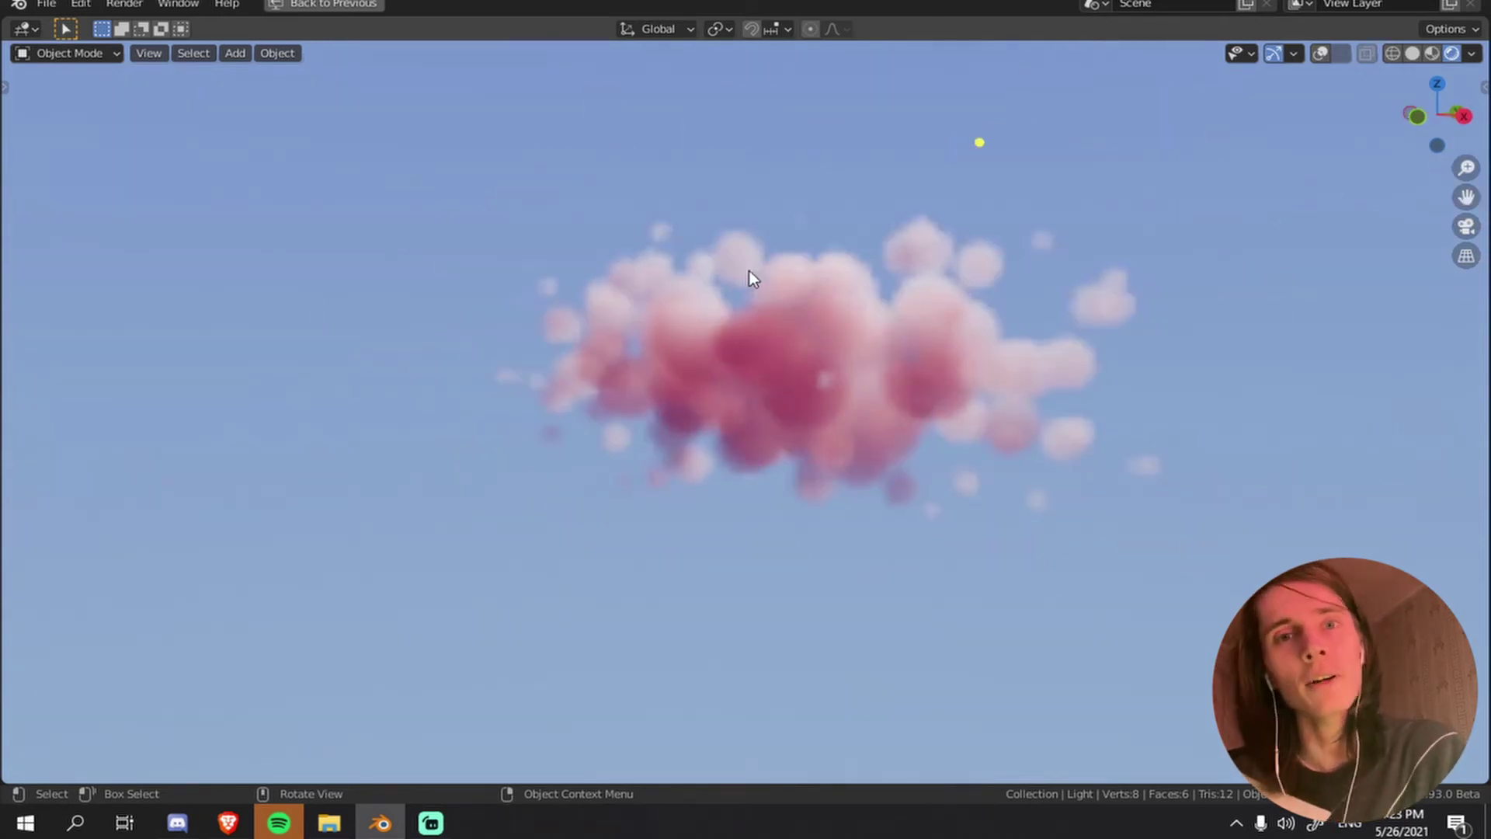
{"action": "scroll", "coordinate": [601, 478], "scroll_direction": "up", "scroll_amount": 1}
{"action": "middle_click_drag", "start_coordinate": [600, 482], "coordinate": [621, 457]}
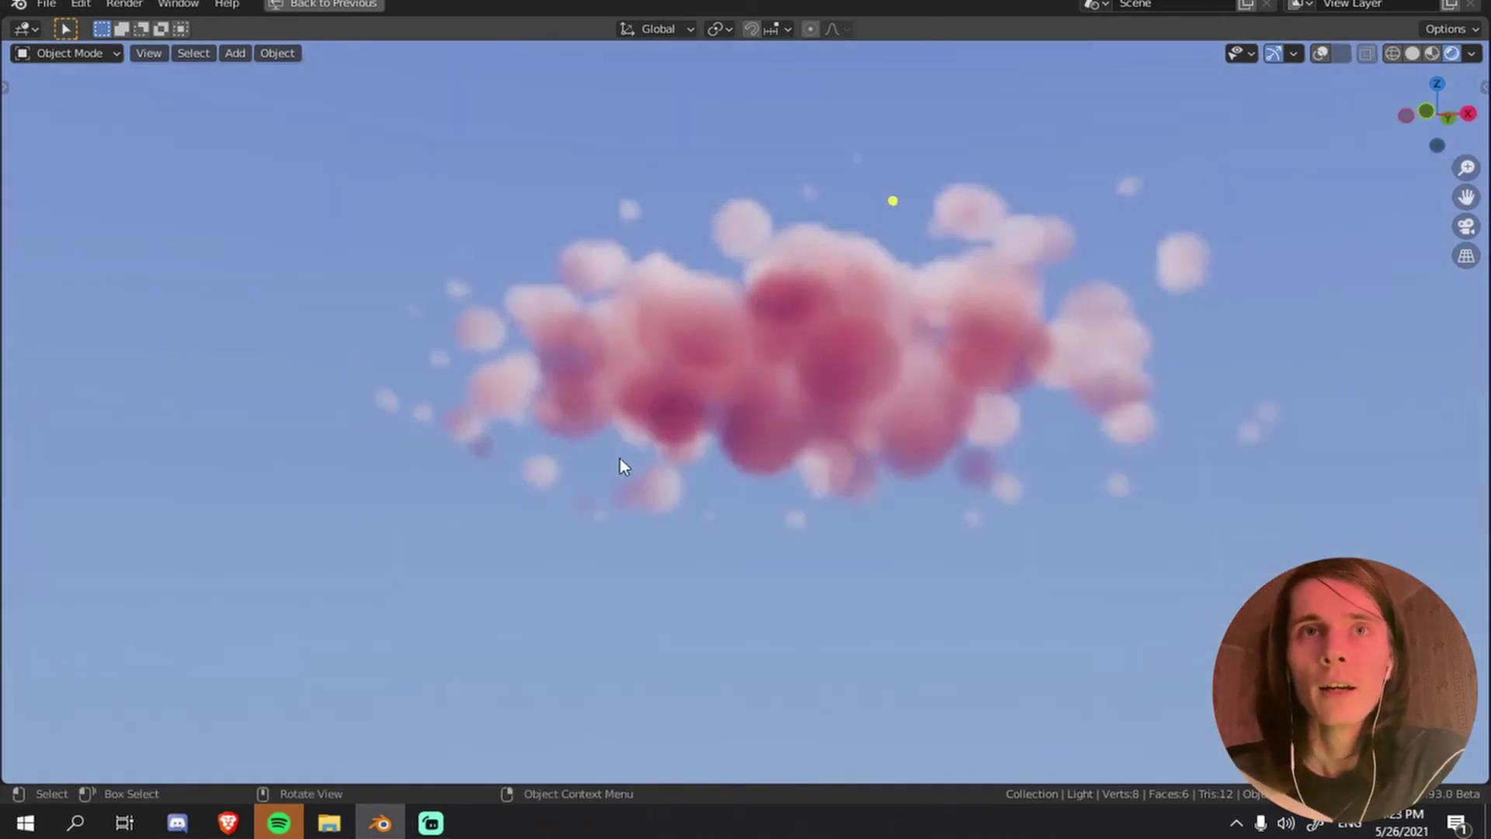
- Add a second area light to the scene and show the viewport overlays
{"action": "key", "text": "shift+a"}
{"action": "mouse_move", "coordinate": [516, 356]}
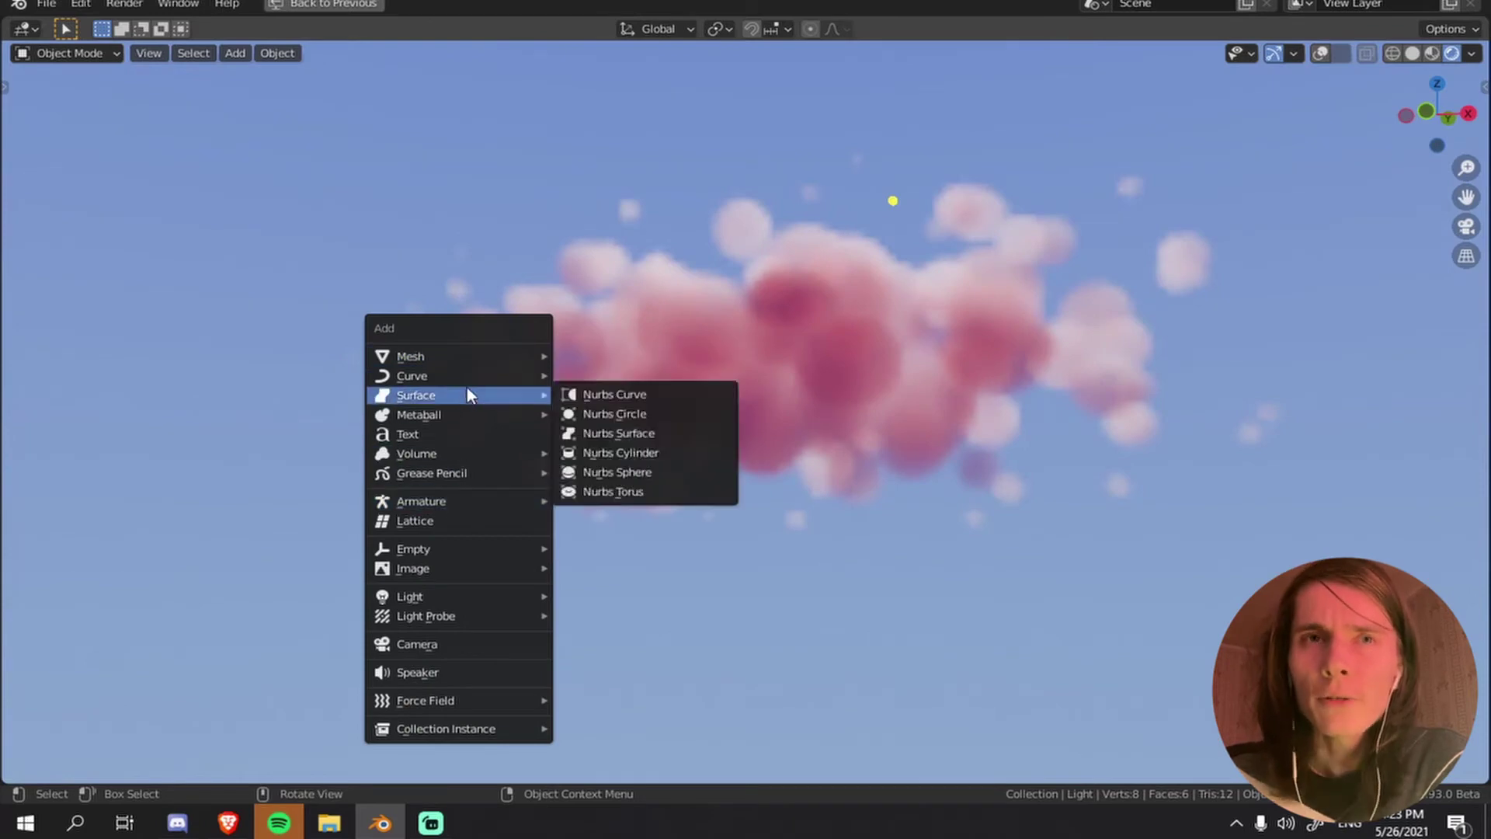
{"action": "mouse_move", "coordinate": [519, 595]}
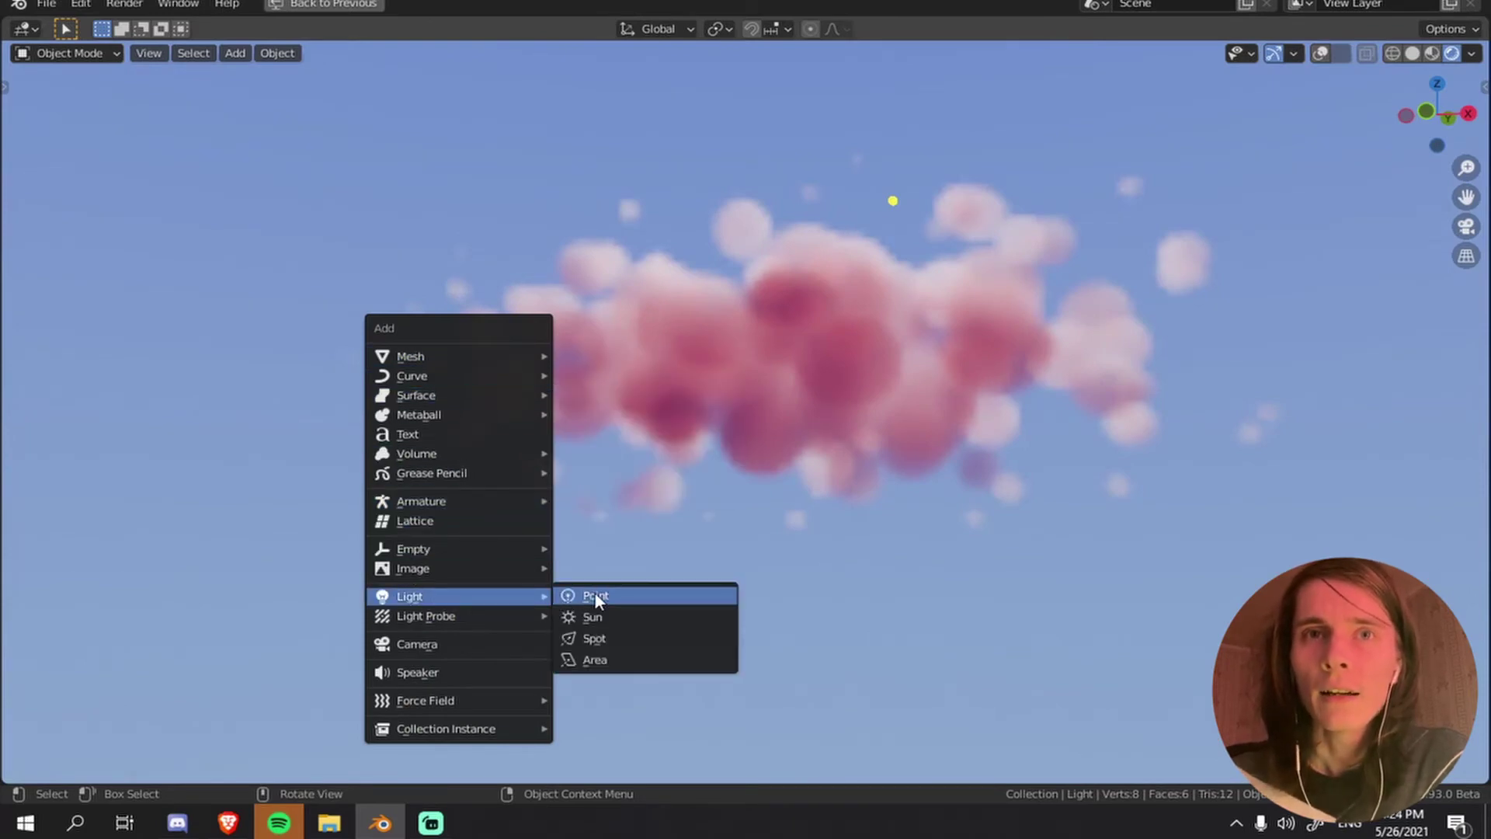
{"action": "left_click", "coordinate": [603, 660]}
{"action": "middle_click_drag", "start_coordinate": [605, 659], "coordinate": [970, 508]}
{"action": "left_click", "coordinate": [1321, 52]}
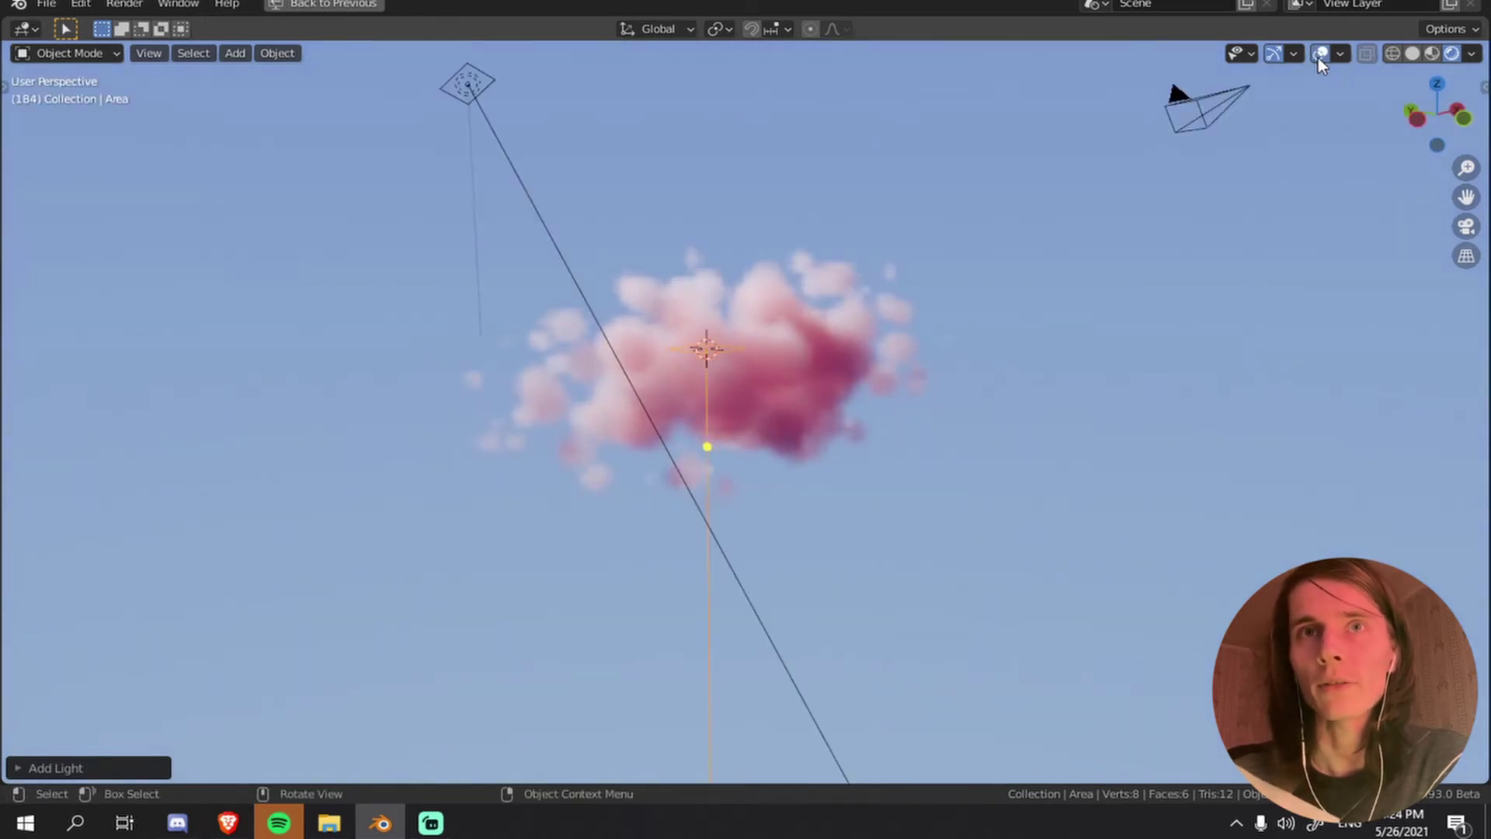
- Raise the new area light along Z above the cloud and scale it up well beyond the cloud's width
{"action": "key", "text": "g"}
{"action": "key", "text": "z"}
{"action": "left_click", "coordinate": [825, 276]}
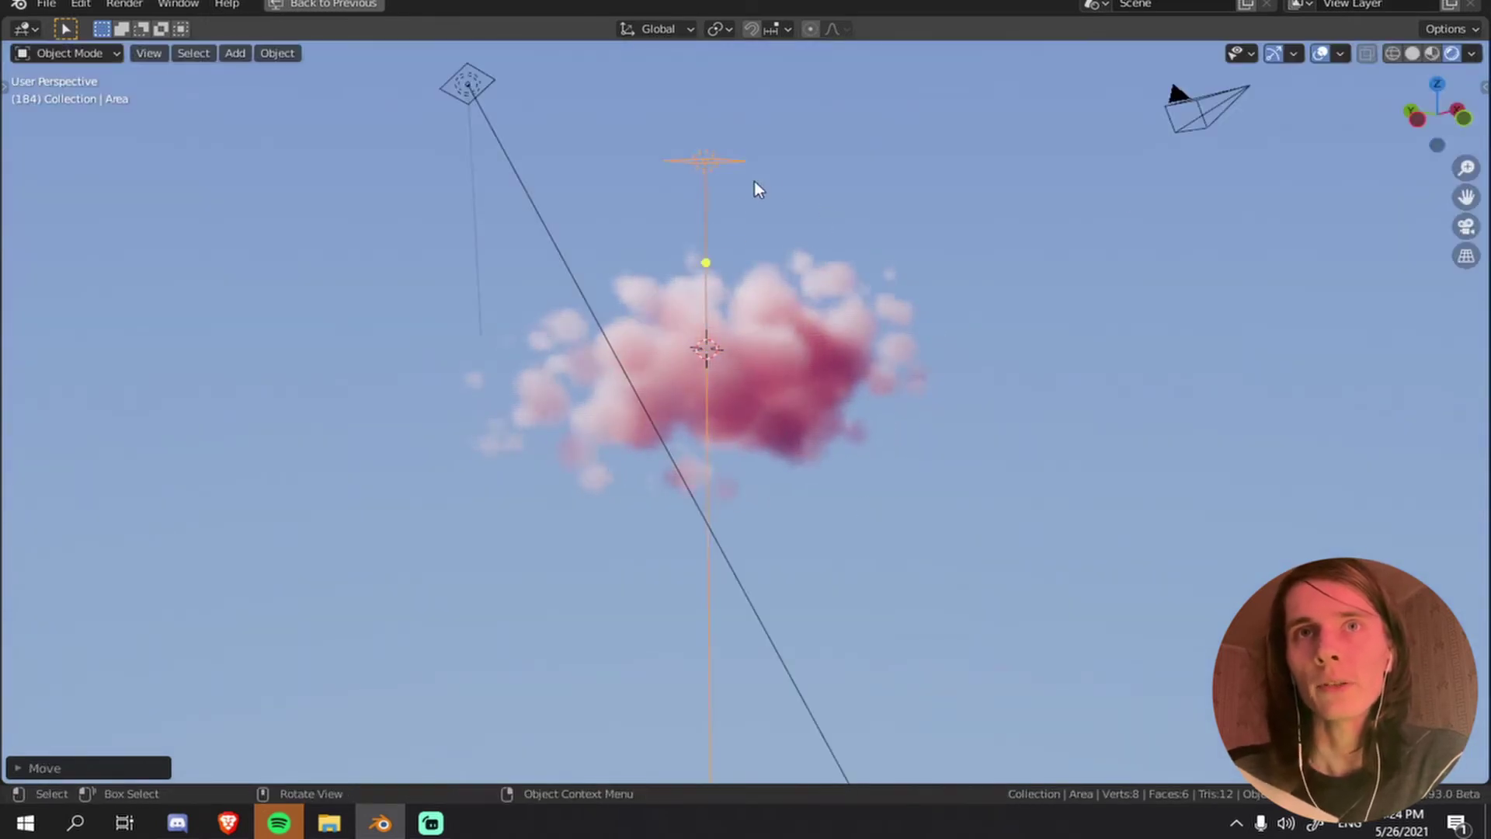
{"action": "key", "text": "s"}
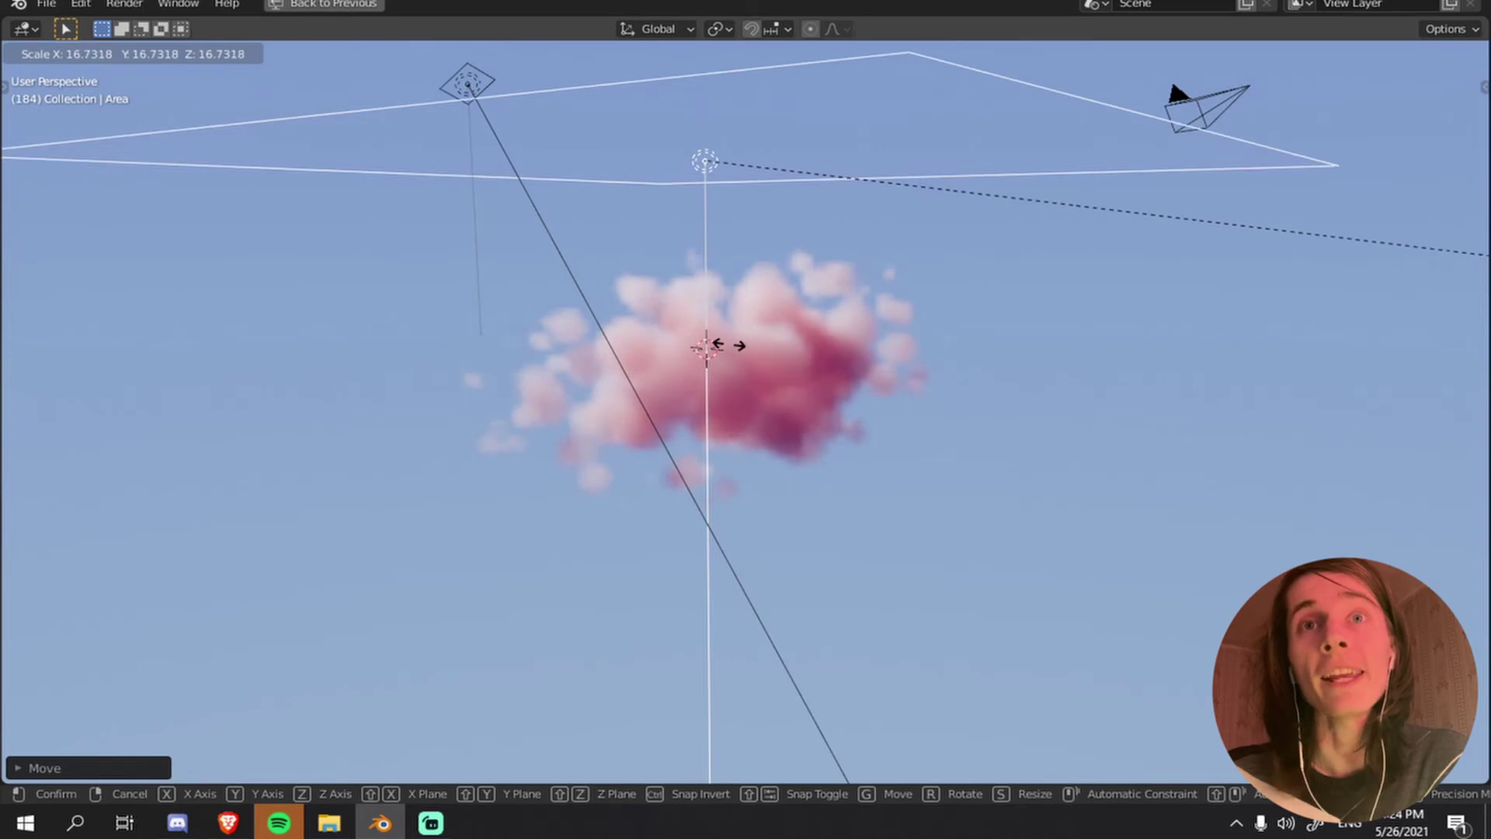
{"action": "left_click", "coordinate": [903, 366]}
- Give the overhead area light a blue color with hue 0.655, saturation 0.860 and value 1.000, and set its power to 20000 W
{"action": "key", "text": "ctrl+alt+space"}
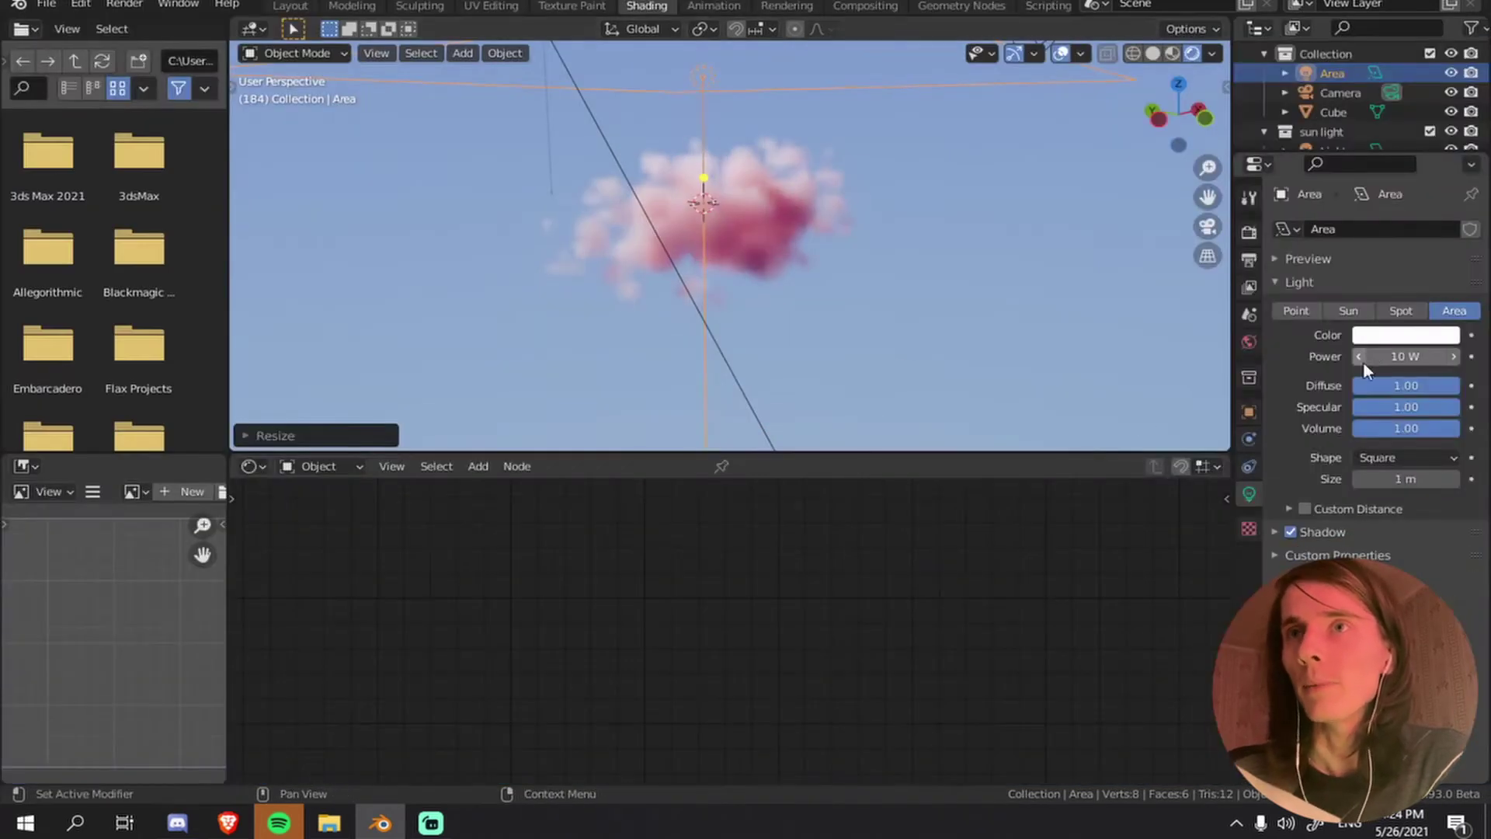
{"action": "left_click", "coordinate": [1384, 335]}
{"action": "left_click", "coordinate": [1388, 121]}
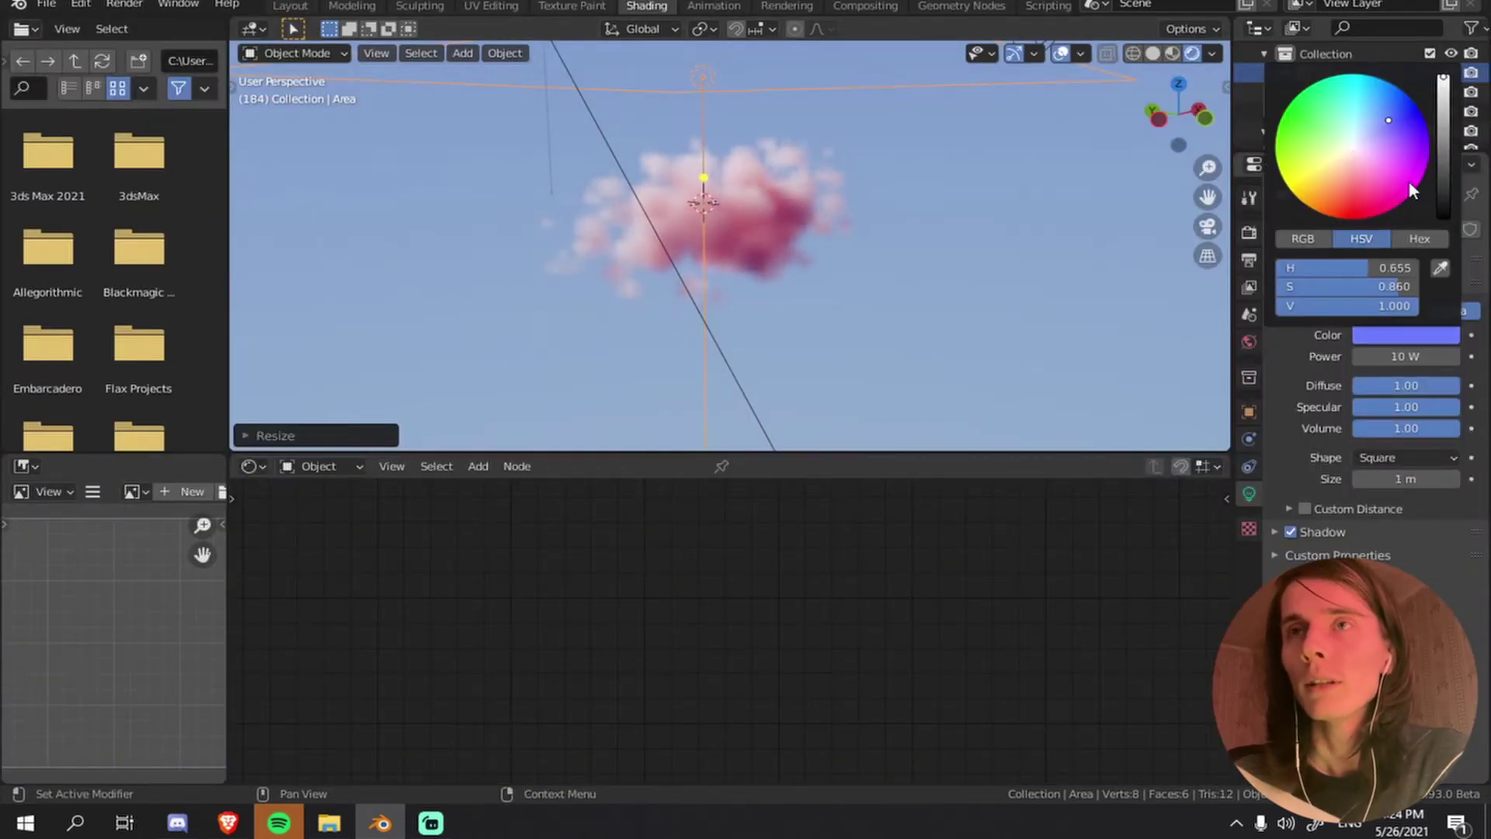
{"action": "left_click", "coordinate": [1403, 356]}
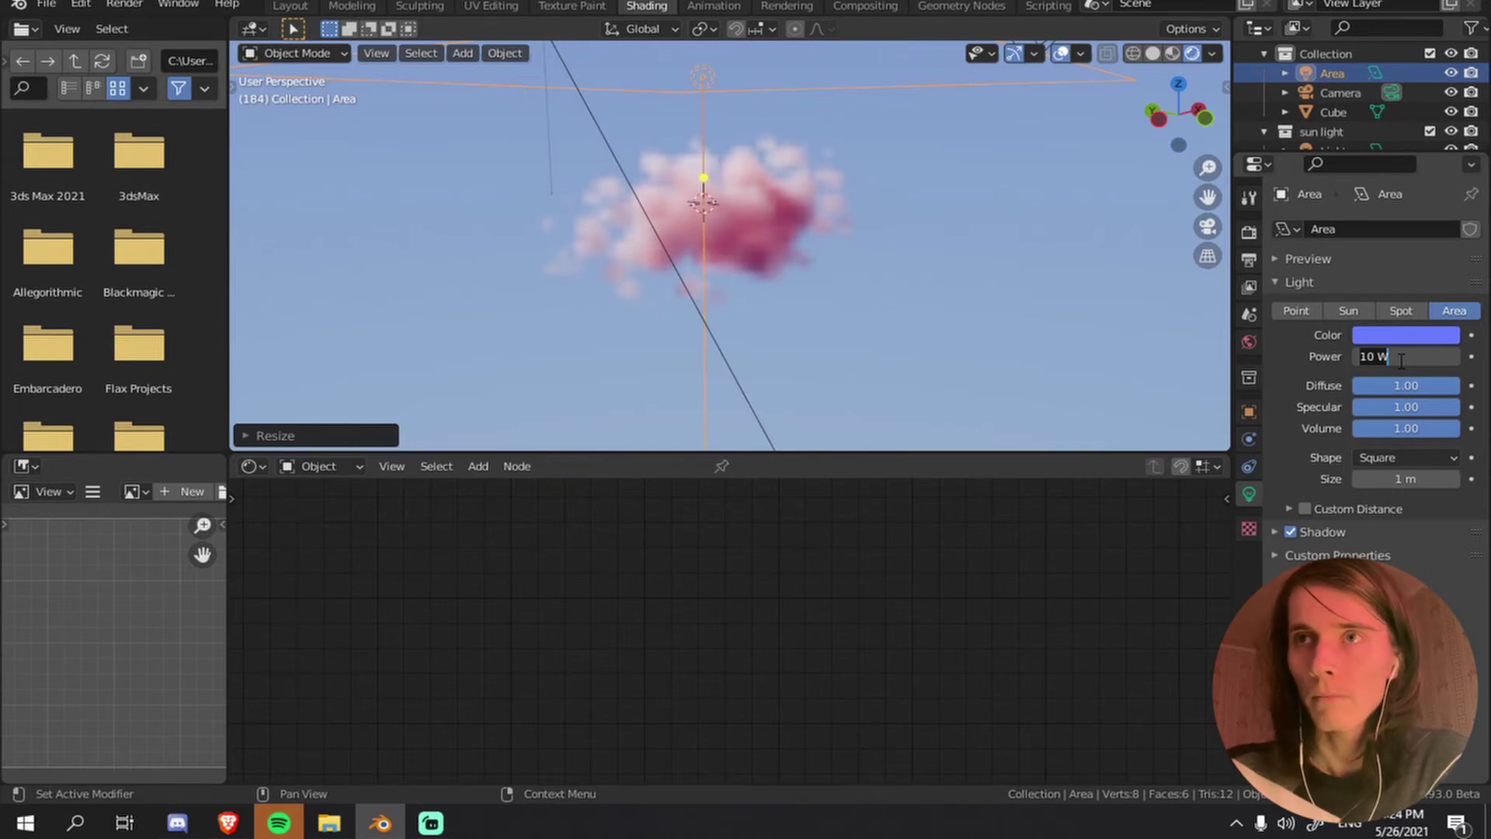
{"action": "type", "text": "20000"}
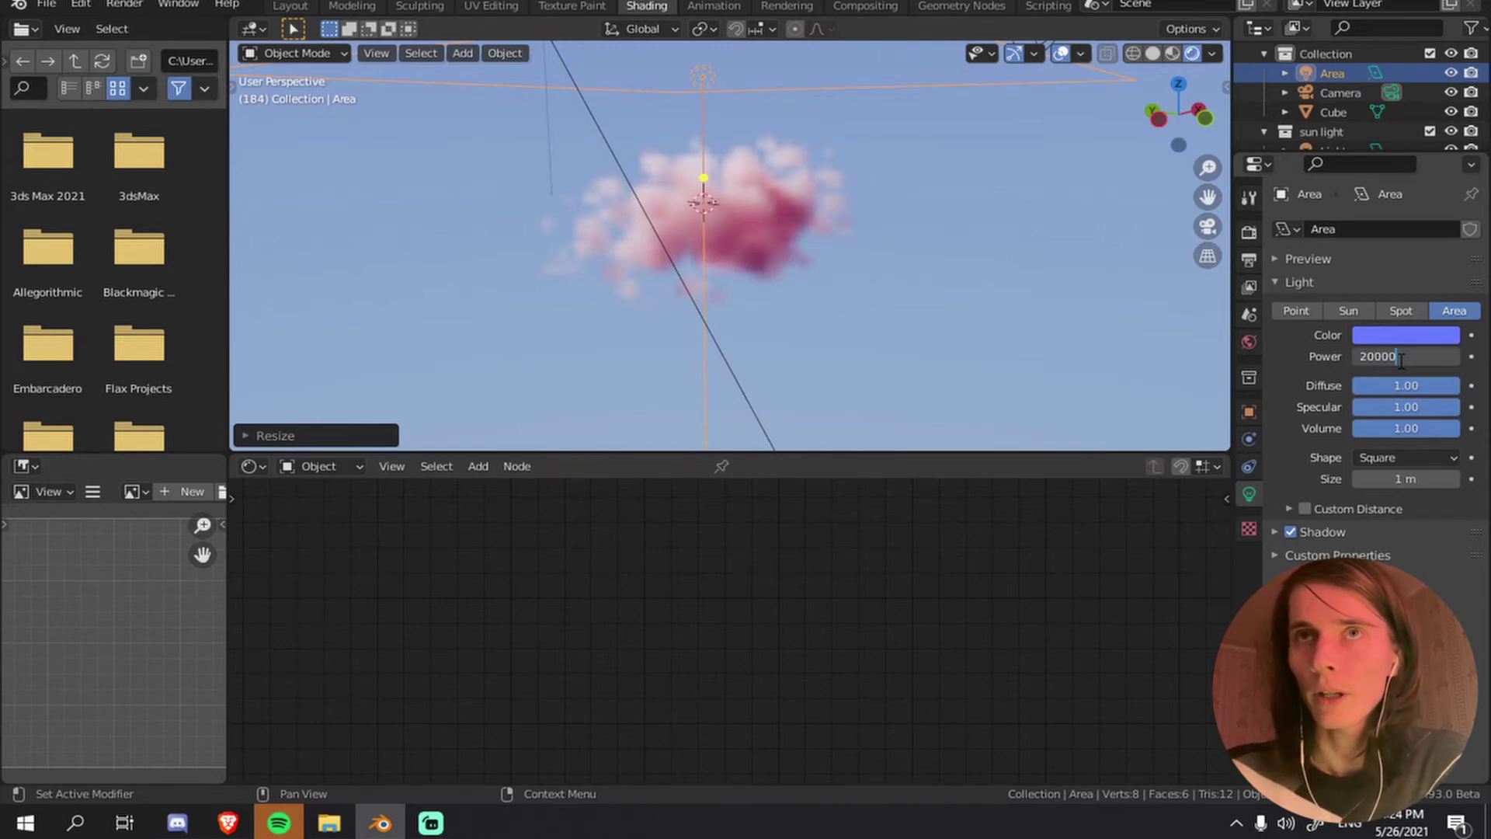
{"action": "key", "text": "Return"}
- Adjust the blue area light's height above the cloud along the global Z axis
{"action": "scroll", "coordinate": [800, 253], "scroll_direction": "up", "scroll_amount": 3}
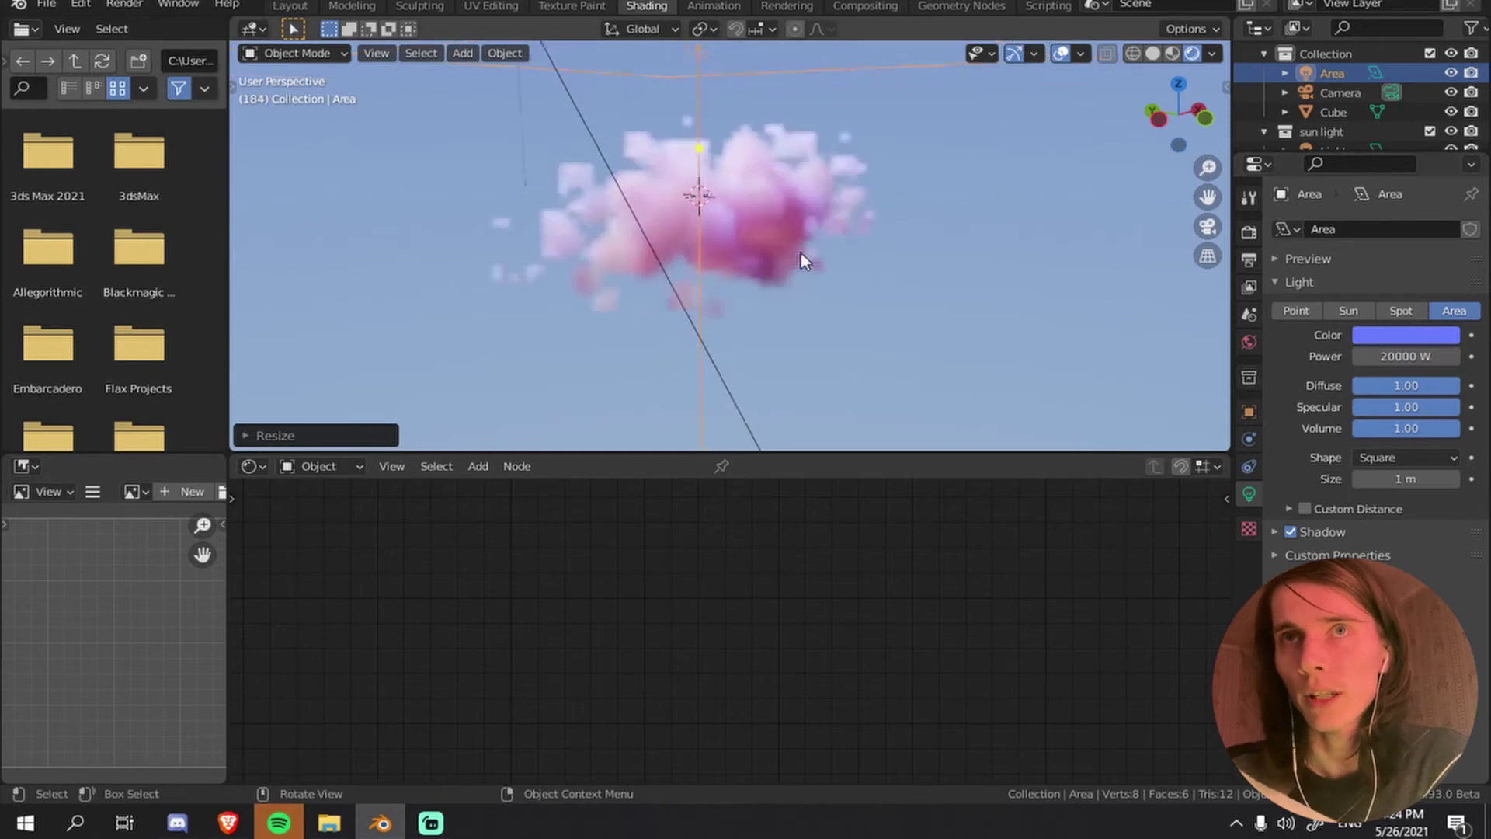
{"action": "scroll", "coordinate": [994, 248], "scroll_direction": "down", "scroll_amount": 4}
{"action": "key", "text": "g"}
{"action": "key", "text": "z"}
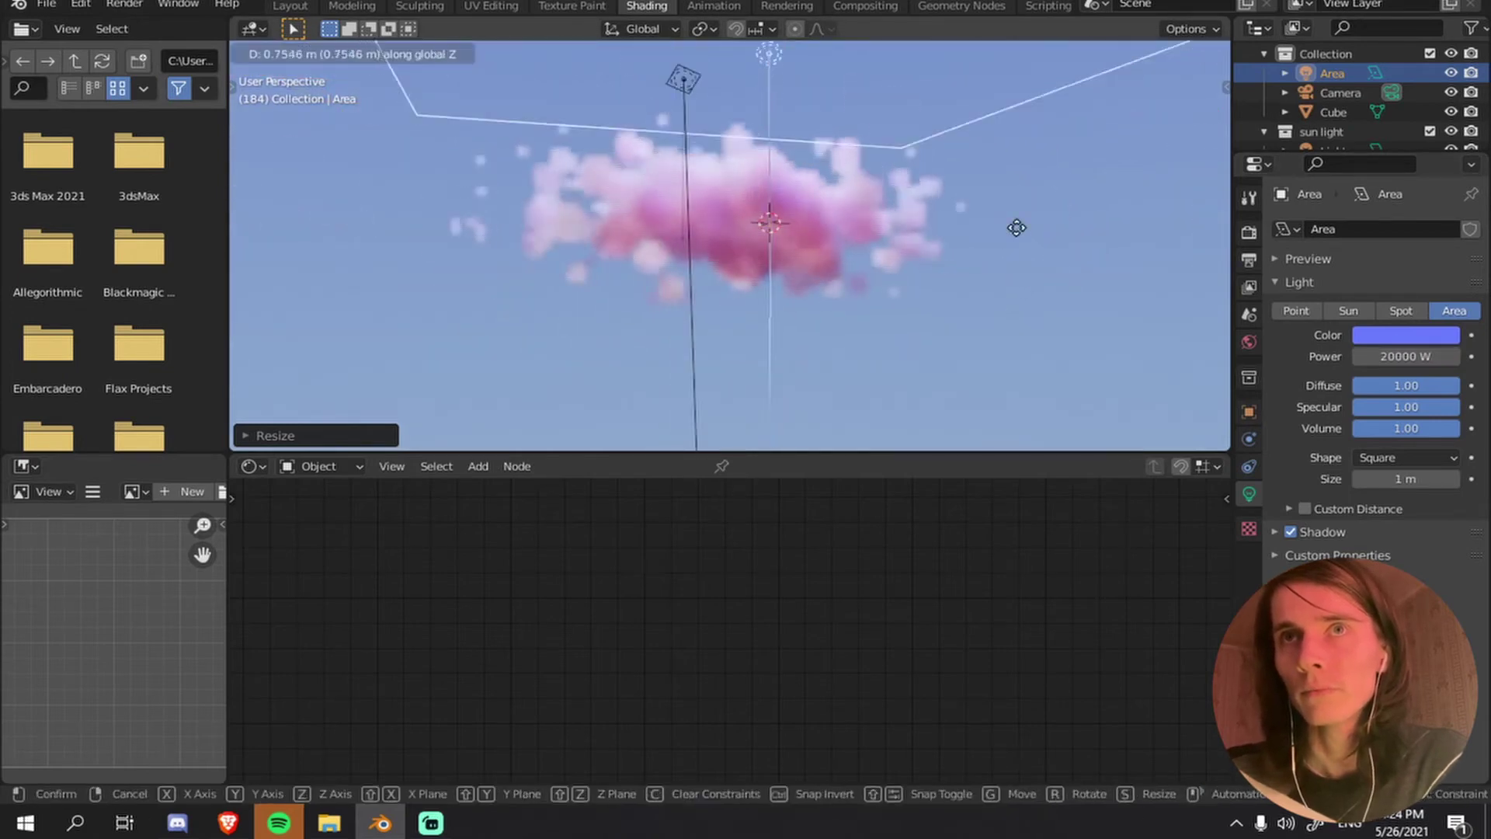
{"action": "left_click", "coordinate": [911, 249]}
{"action": "middle_click_drag", "start_coordinate": [910, 249], "coordinate": [855, 246]}
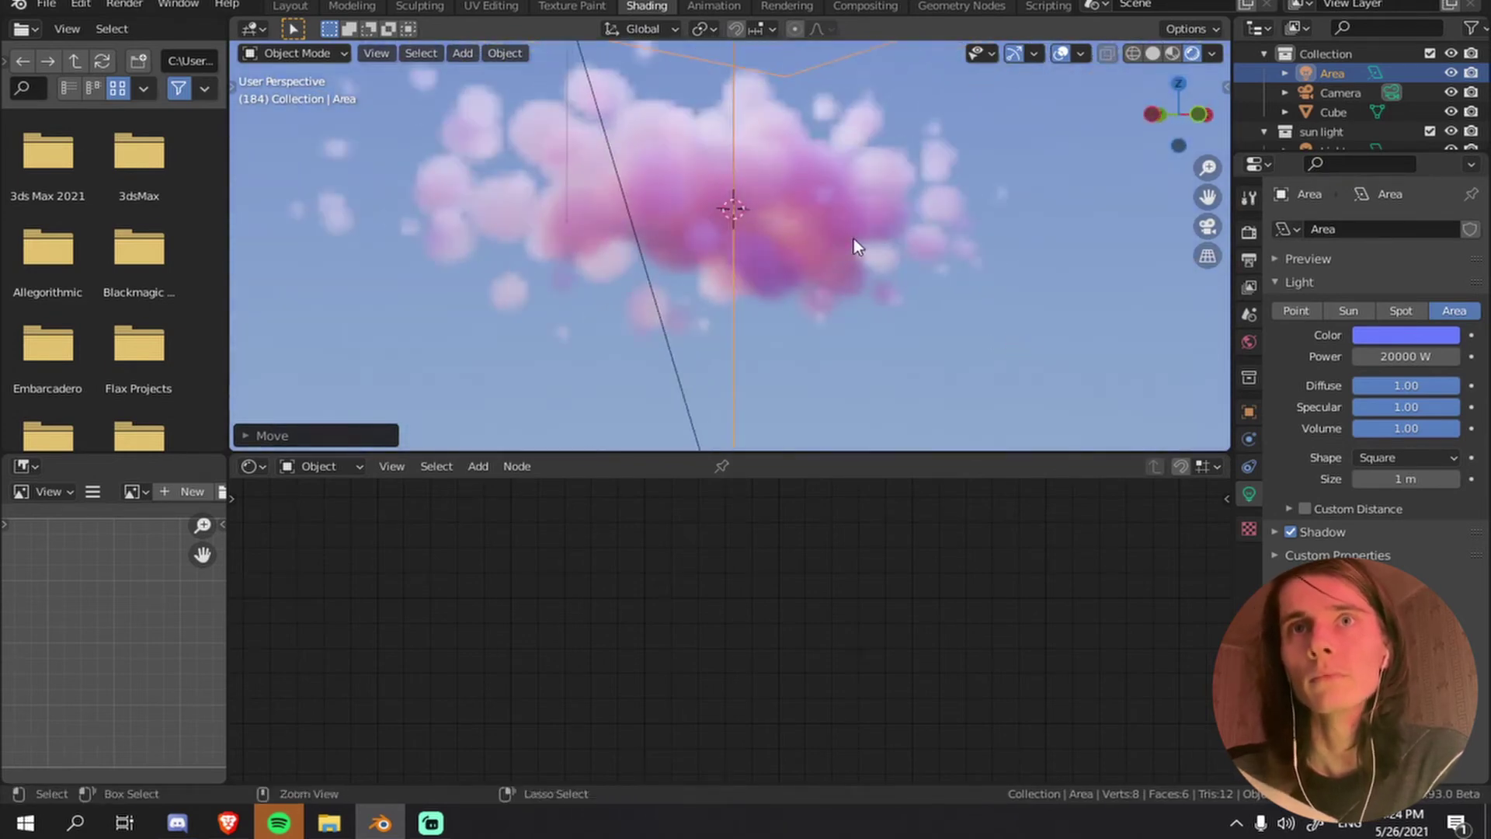
- In the enlarged viewport, center the blue area light over the cloud from a side view and scale it up further
{"action": "key", "text": "ctrl+space"}
{"action": "middle_click_drag", "start_coordinate": [1032, 399], "coordinate": [1015, 364]}
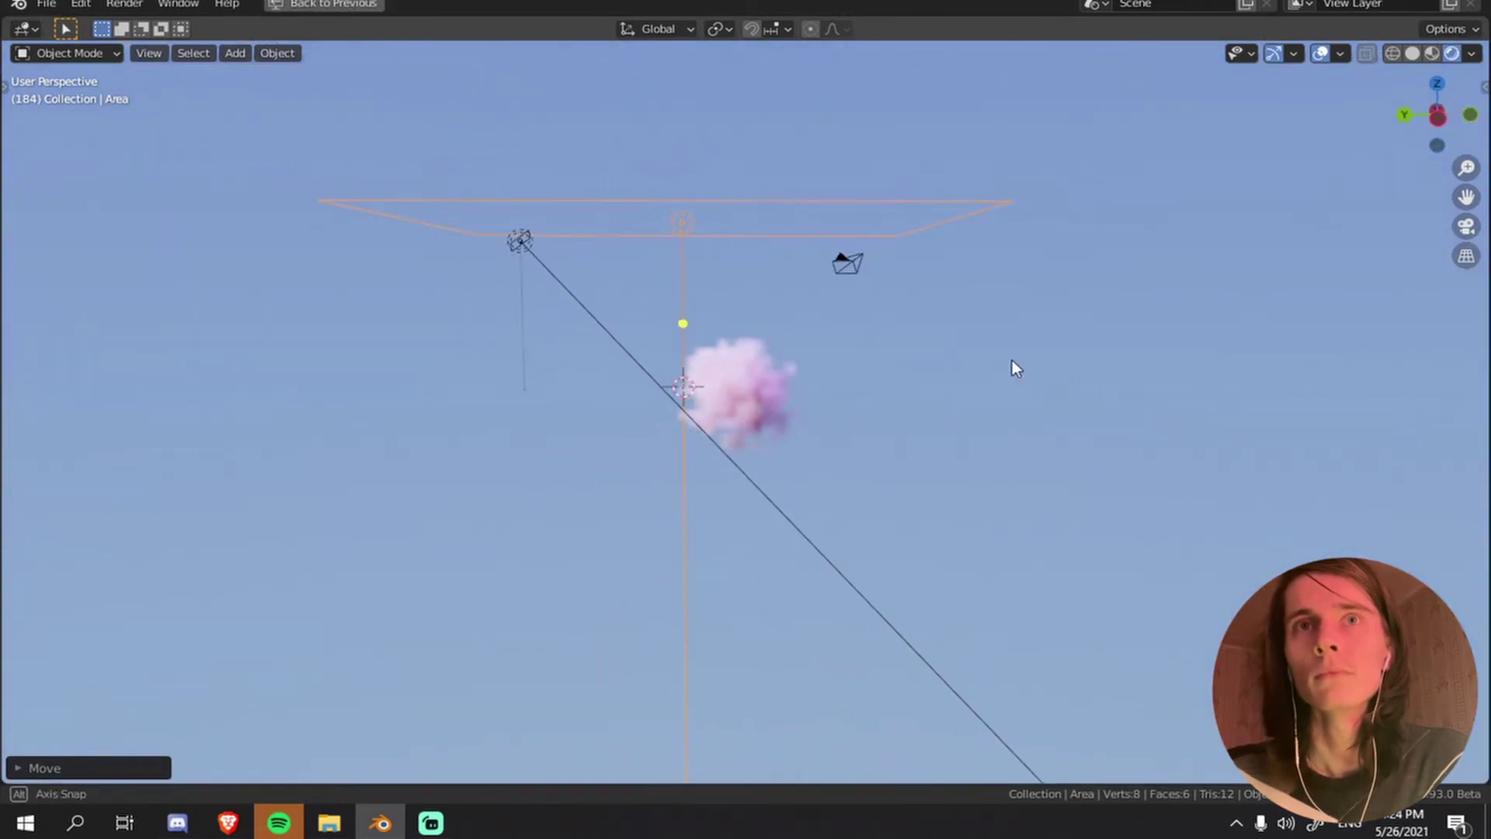
{"action": "key", "text": "g"}
{"action": "left_click", "coordinate": [1084, 409]}
{"action": "scroll", "coordinate": [1212, 438], "scroll_direction": "up", "scroll_amount": 4}
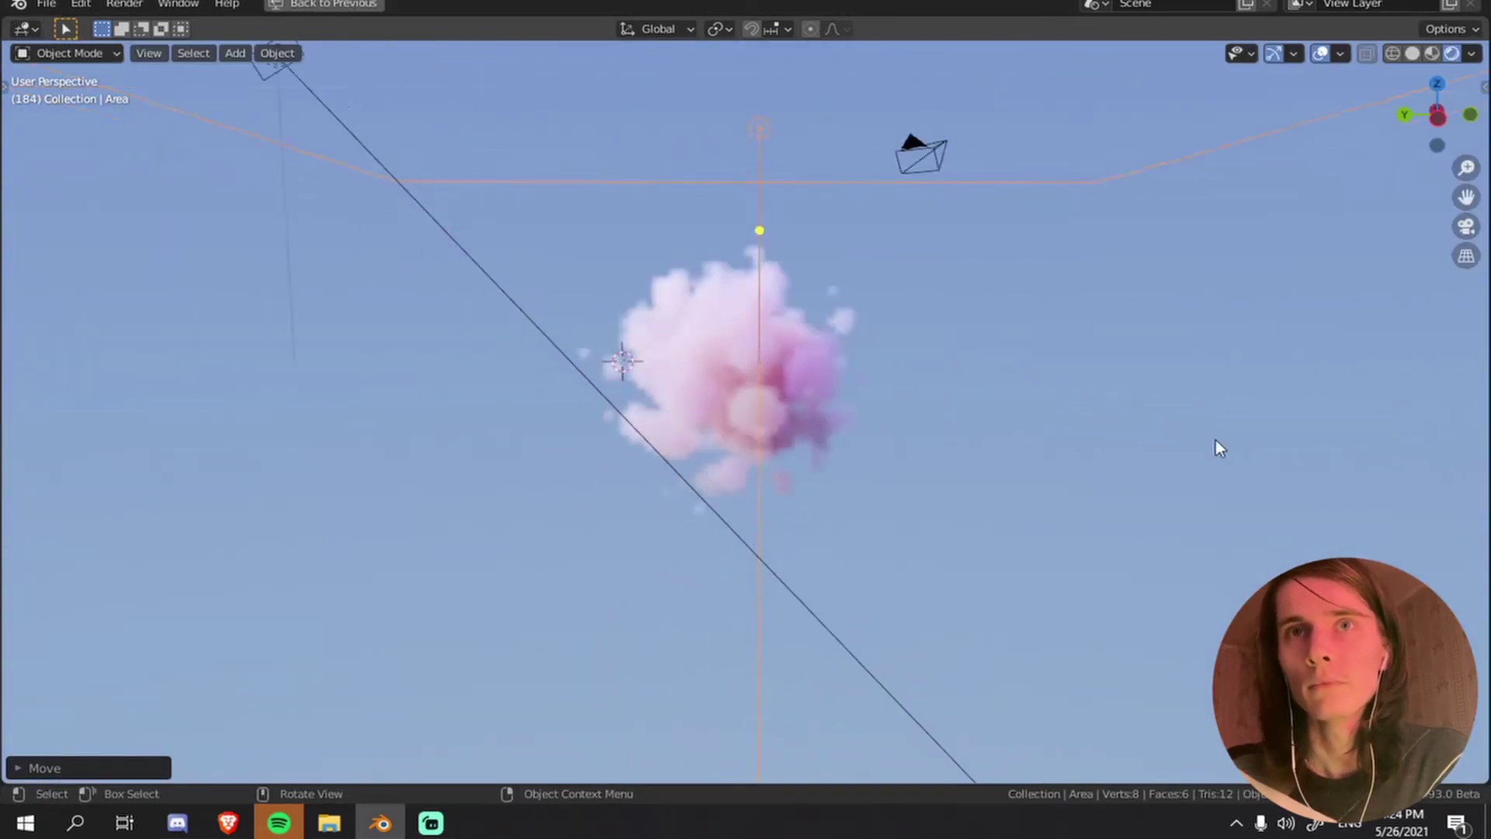
{"action": "middle_click_drag", "start_coordinate": [1215, 440], "coordinate": [1136, 404]}
{"action": "key", "text": "s"}
{"action": "left_click", "coordinate": [21, 401]}
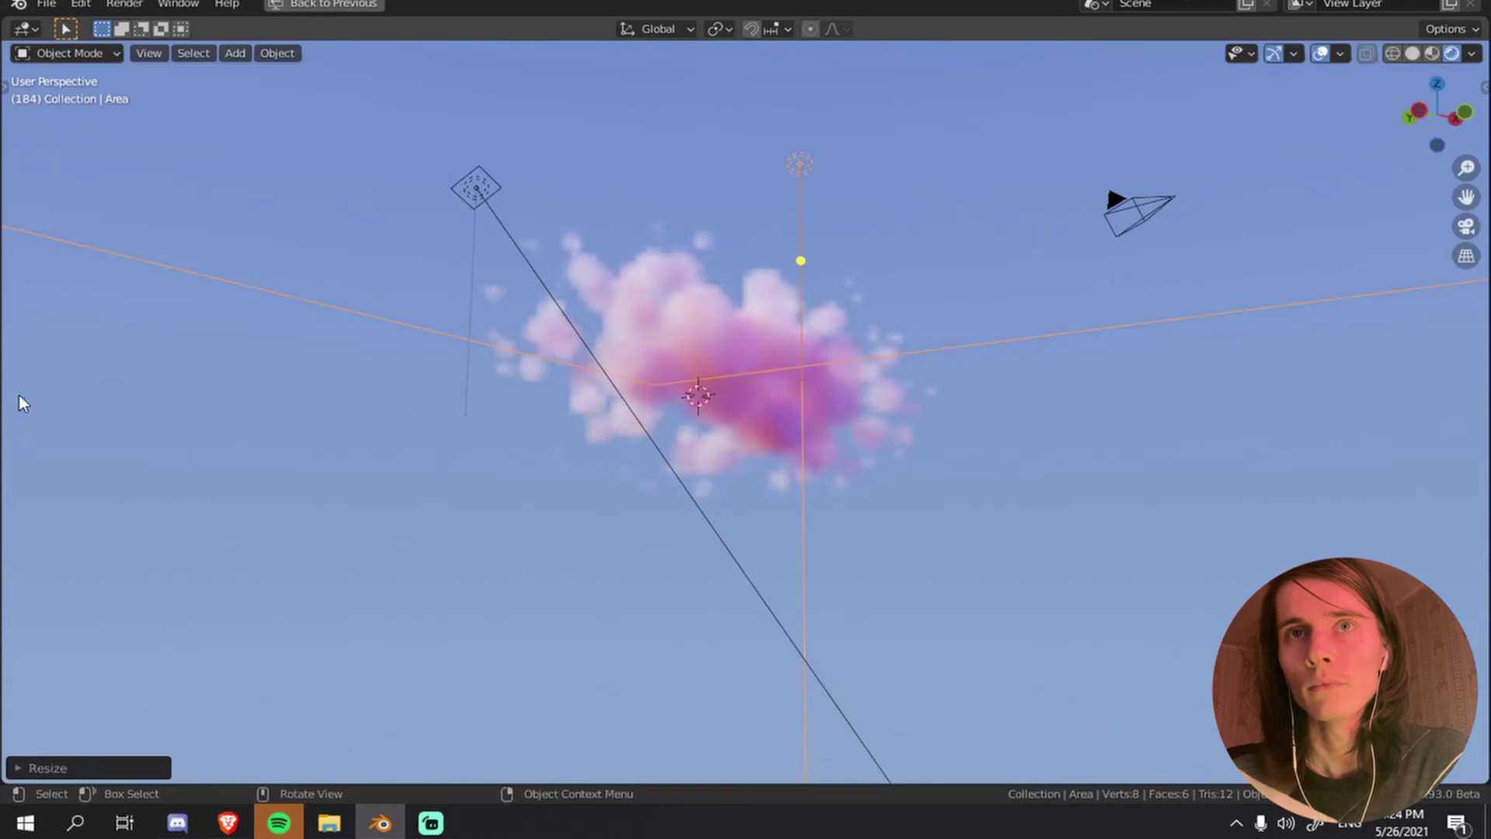
- Raise the enlarged blue area light about 0.77 m along the global Z axis
{"action": "key", "text": "g"}
{"action": "key", "text": "z"}
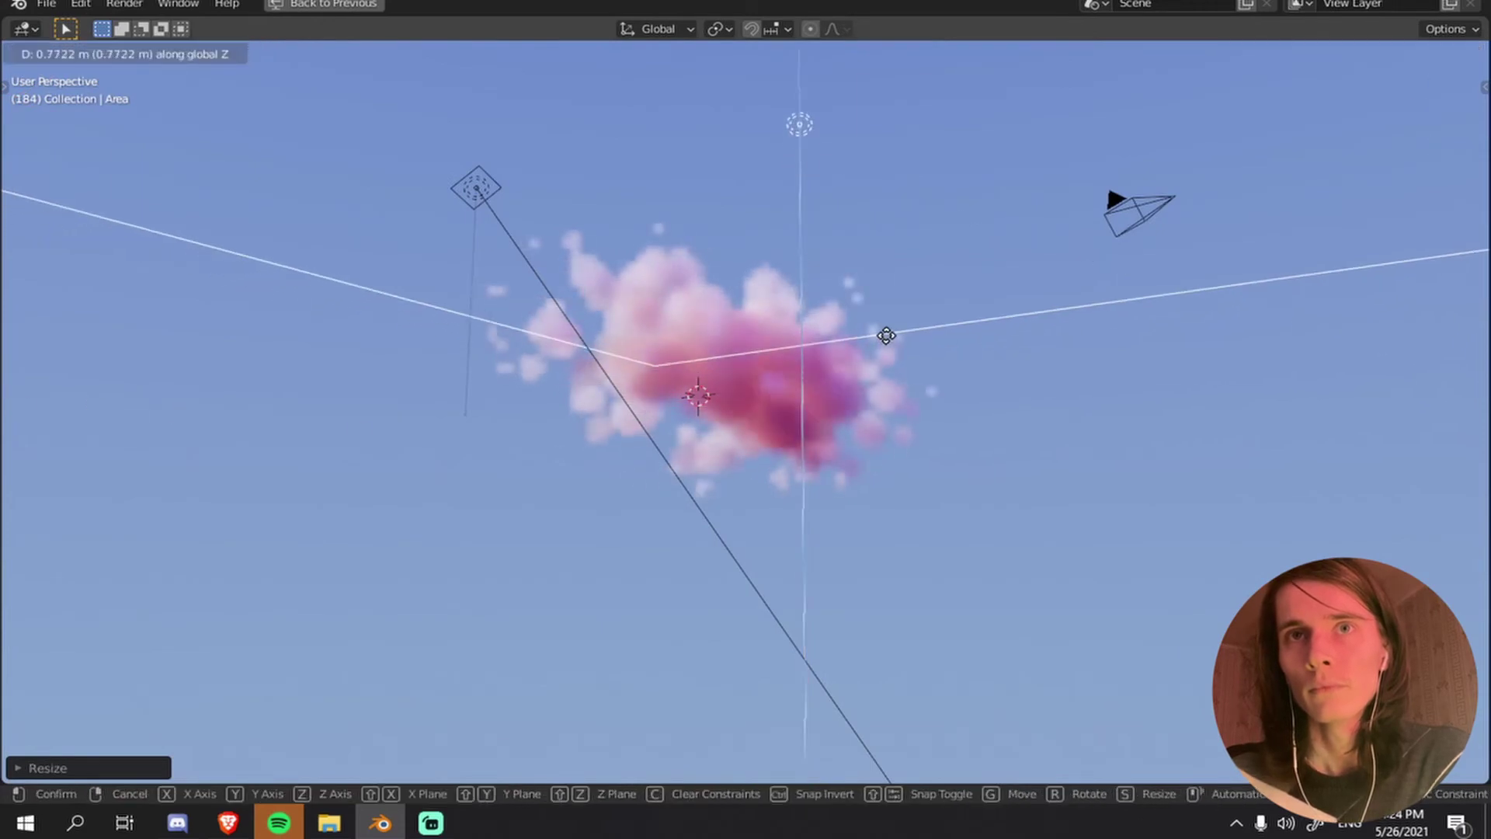
{"action": "left_click", "coordinate": [886, 334]}
- Deselect the light, hide the overlays and examine the cloud's blue and warm lighting from below and around
{"action": "scroll", "coordinate": [1023, 451], "scroll_direction": "up", "scroll_amount": 2}
{"action": "middle_click_drag", "start_coordinate": [1024, 450], "coordinate": [972, 406]}
{"action": "left_click", "coordinate": [922, 413]}
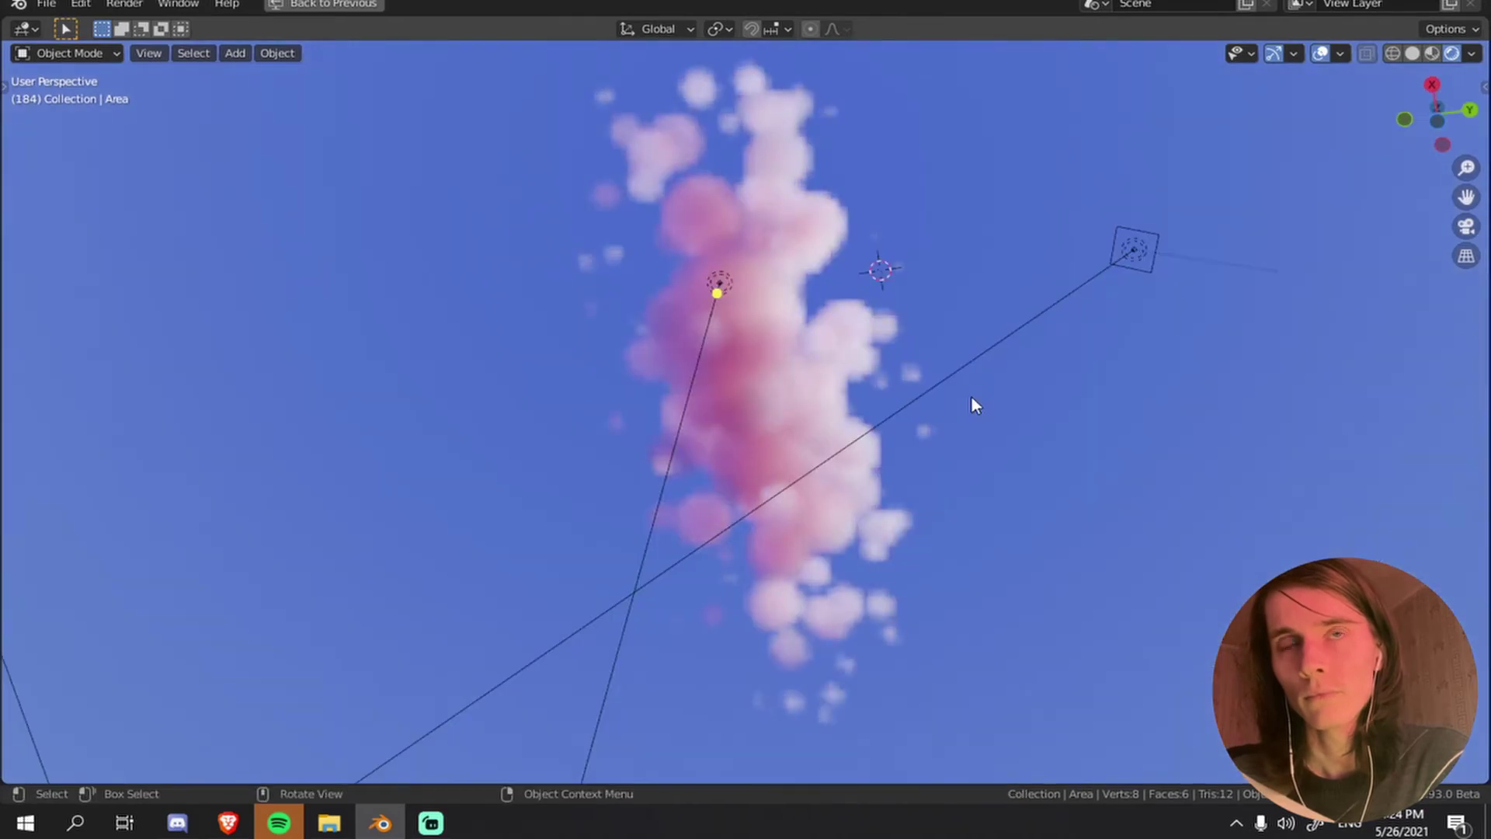
{"action": "middle_click_drag", "start_coordinate": [846, 366], "coordinate": [943, 374]}
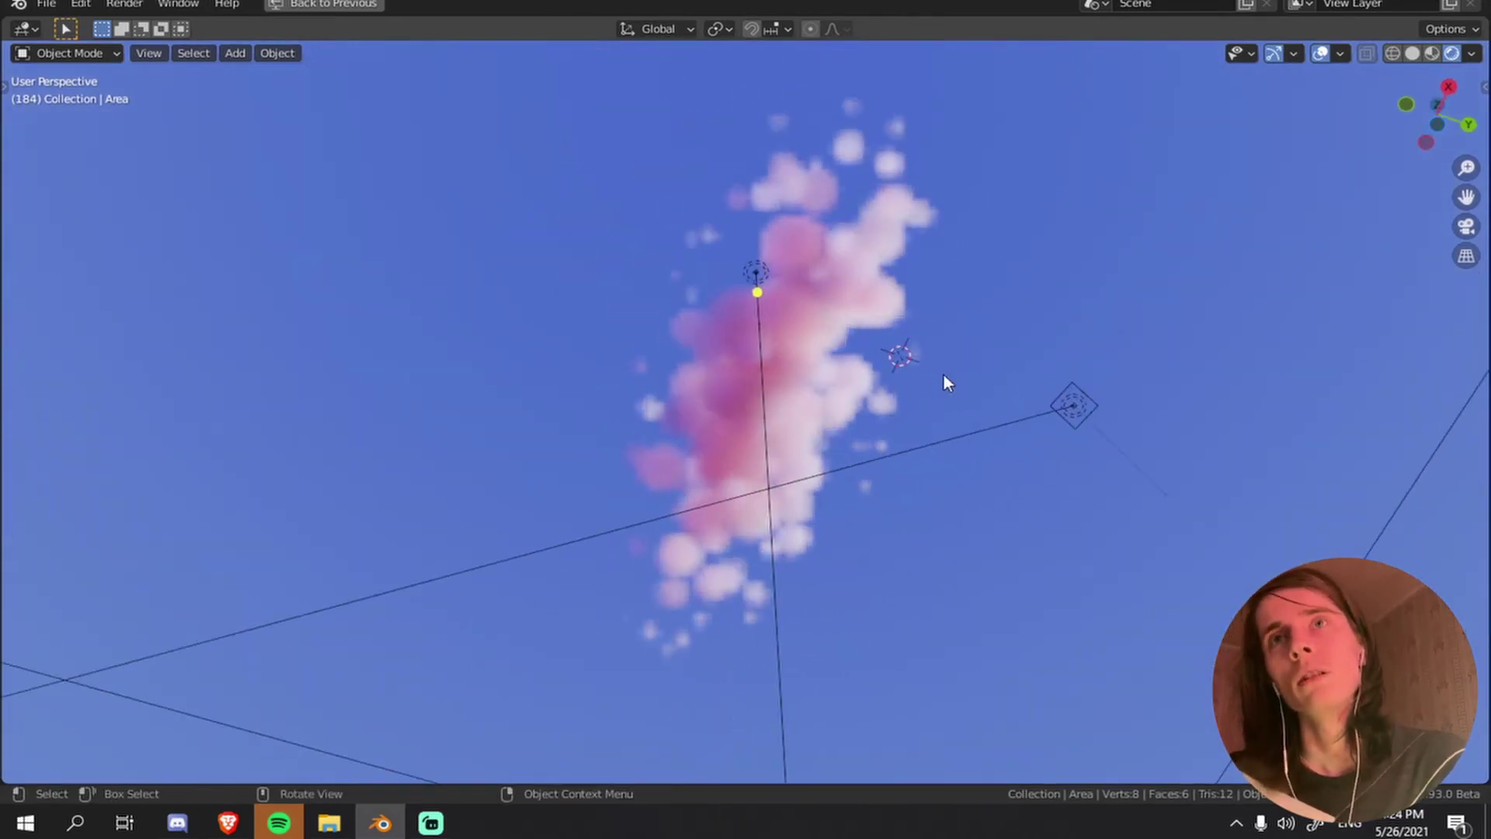
{"action": "left_click", "coordinate": [1325, 54]}
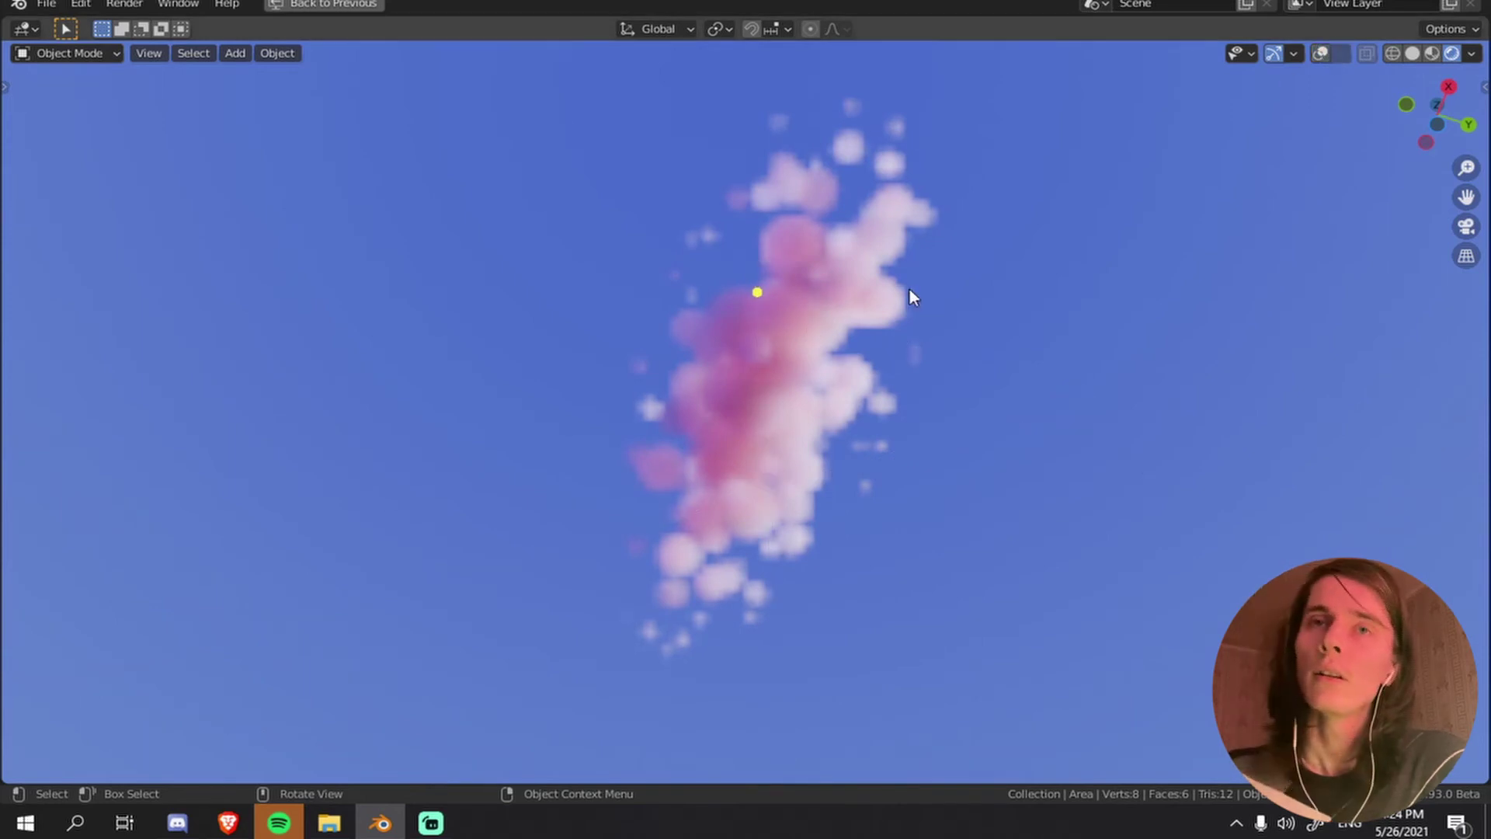
{"action": "middle_click_drag", "start_coordinate": [918, 297], "coordinate": [923, 332]}
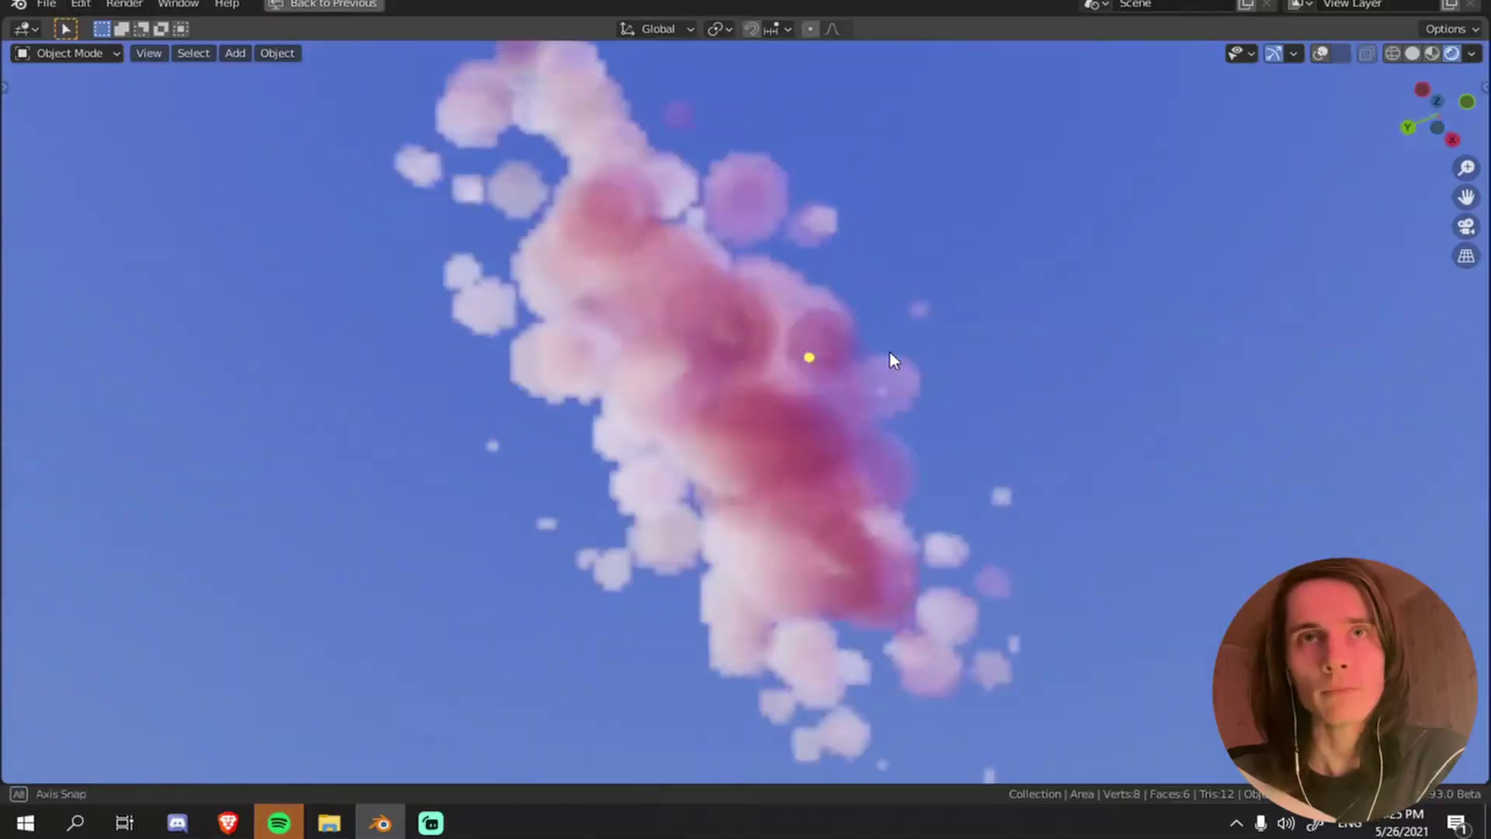
{"action": "key", "text": "ctrl+alt+space"}
{"action": "middle_click_drag", "start_coordinate": [813, 290], "coordinate": [885, 319]}
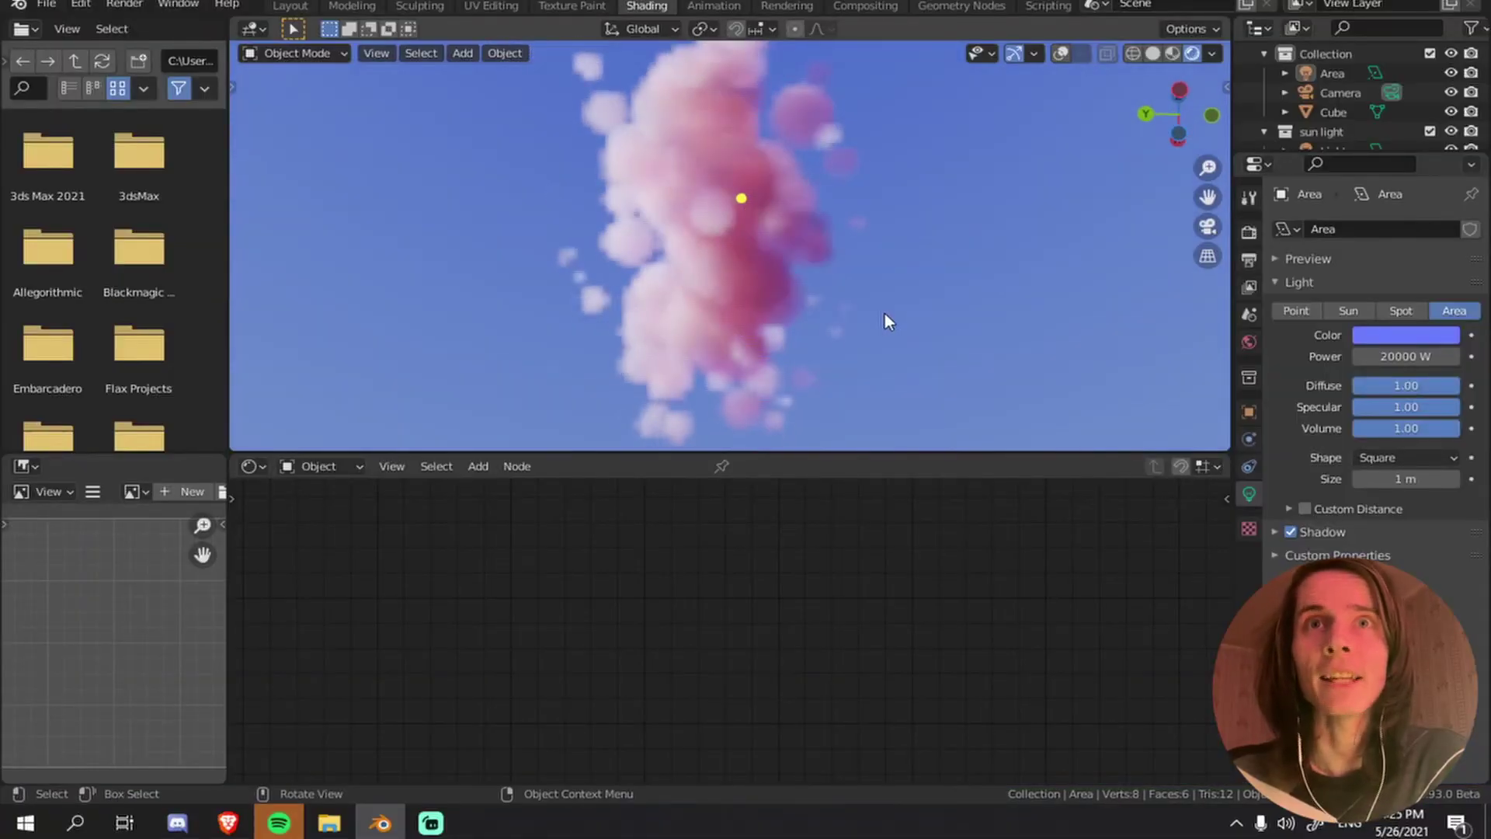
{"action": "middle_click_drag", "start_coordinate": [875, 203], "coordinate": [836, 287]}
{"action": "middle_click_drag", "start_coordinate": [794, 332], "coordinate": [919, 176]}
- In solid shading with overlays shown, duplicate the blue area light and move the copy down along Z below the cloud's cube
{"action": "scroll", "coordinate": [875, 182], "scroll_direction": "up", "scroll_amount": 2}
{"action": "key", "text": "z"}
{"action": "scroll", "coordinate": [801, 187], "scroll_direction": "down", "scroll_amount": 2}
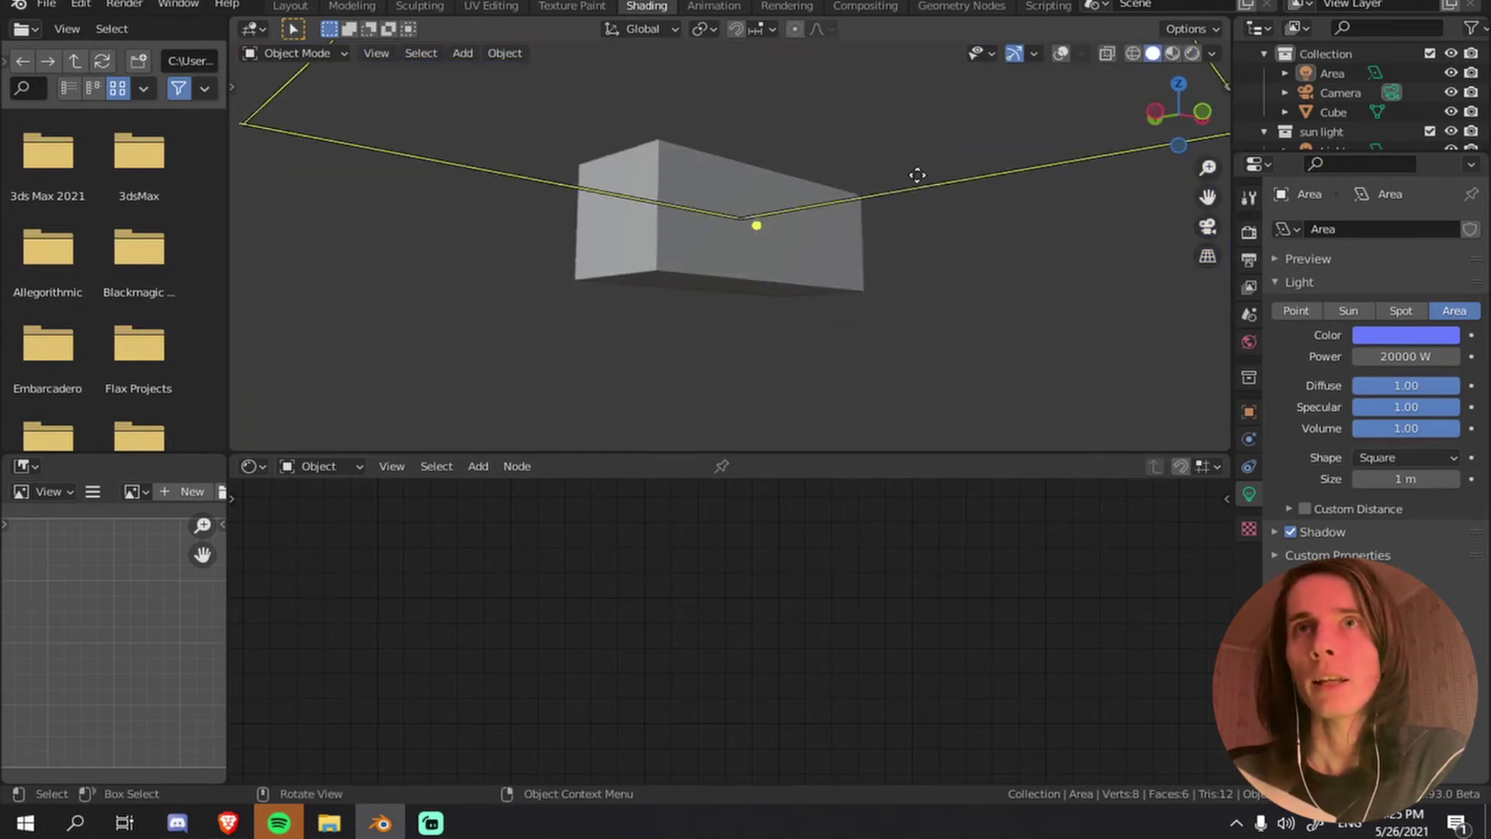
{"action": "left_click", "coordinate": [1060, 54]}
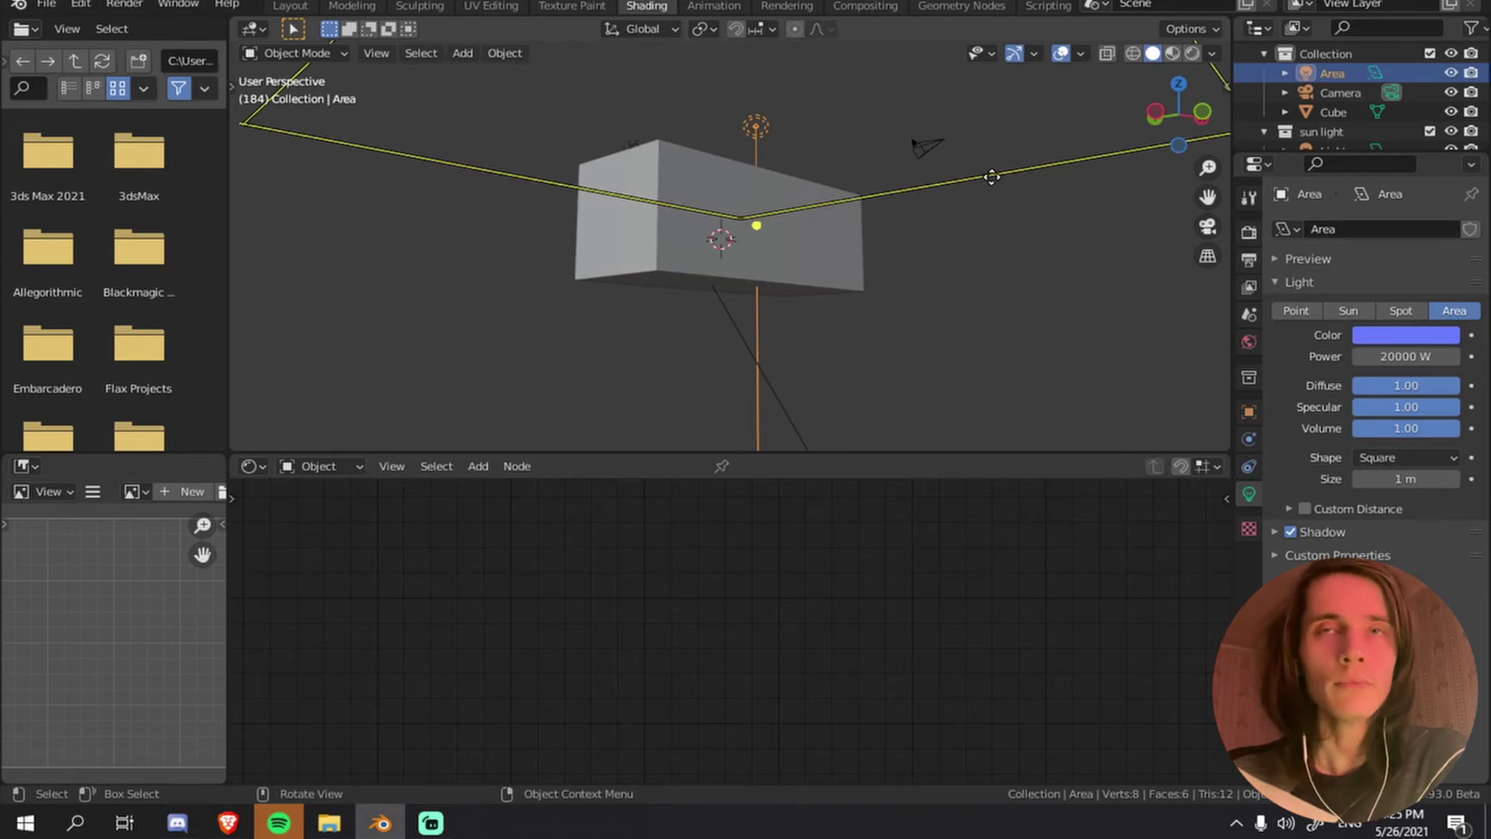
{"action": "key", "text": "shift+d"}
{"action": "right_click", "coordinate": [995, 287]}
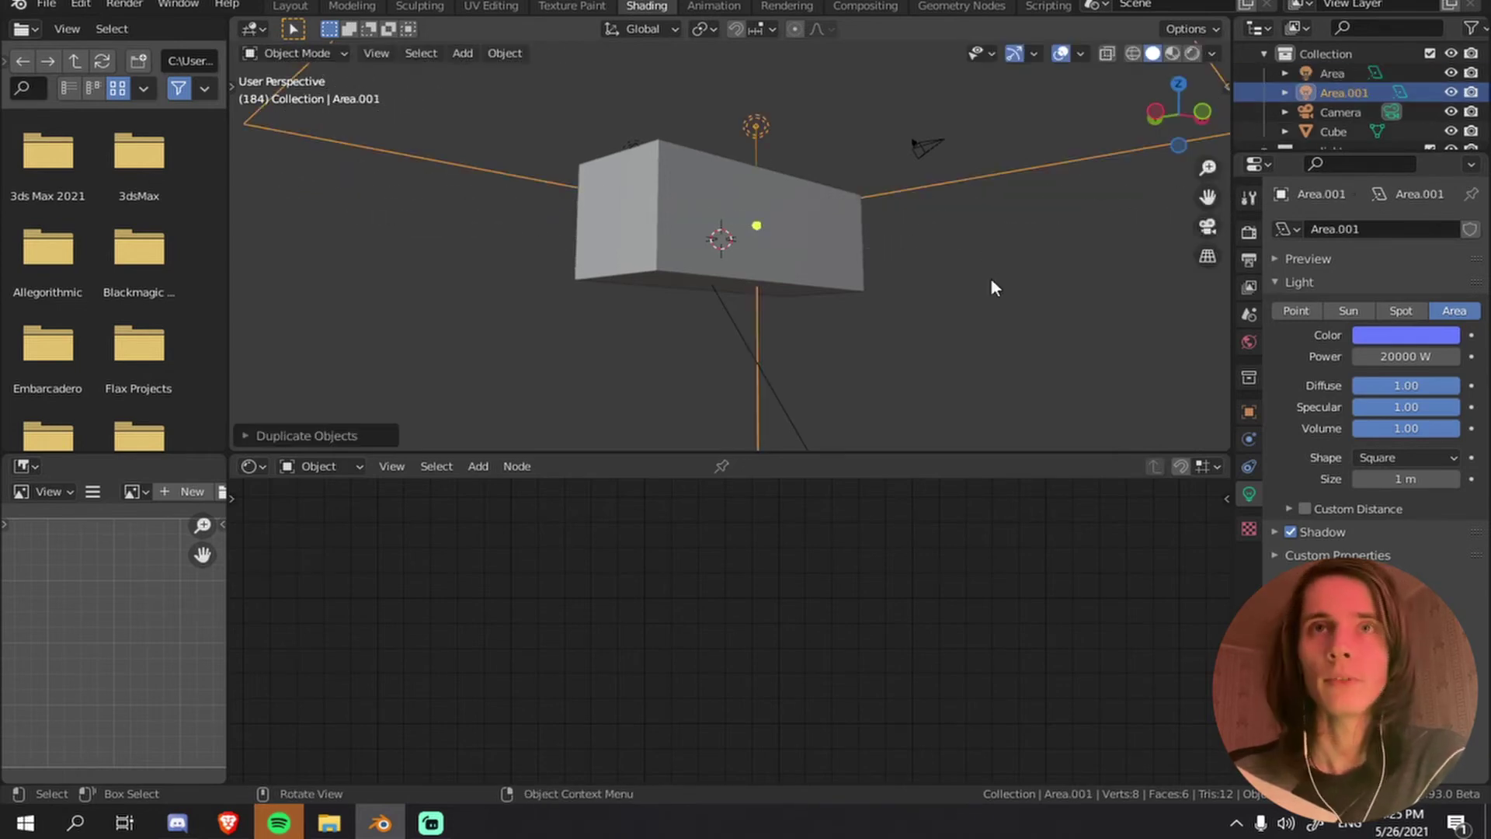
{"action": "key", "text": "g"}
{"action": "key", "text": "z"}
{"action": "left_click", "coordinate": [1022, 162]}
- Flip the duplicated area light about the global Y axis to face upward at the cloud's cube
{"action": "type", "text": "ry80"}
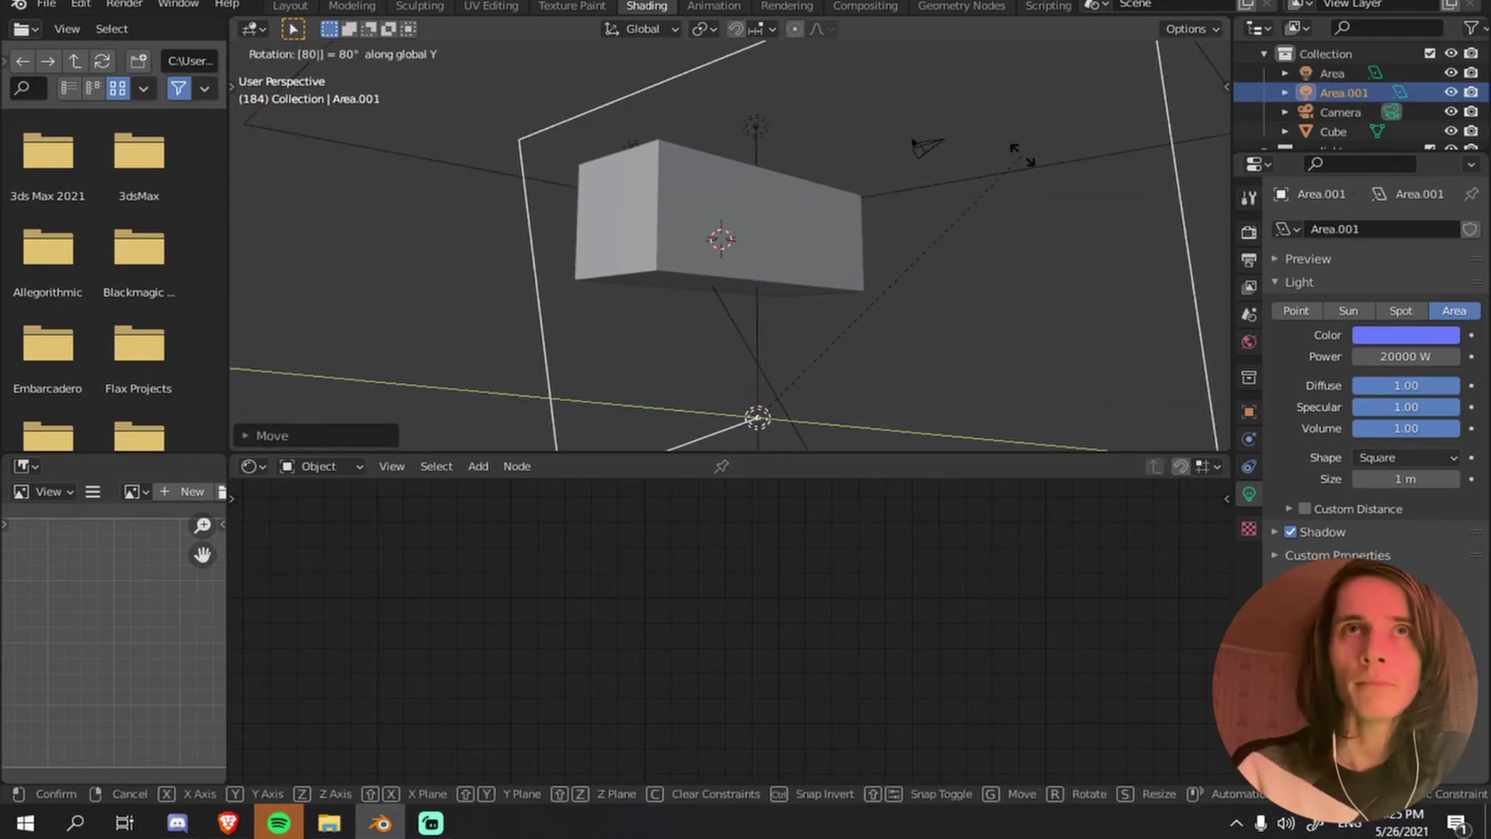
{"action": "key", "text": "BackSpace"}
{"action": "key", "text": "BackSpace"}
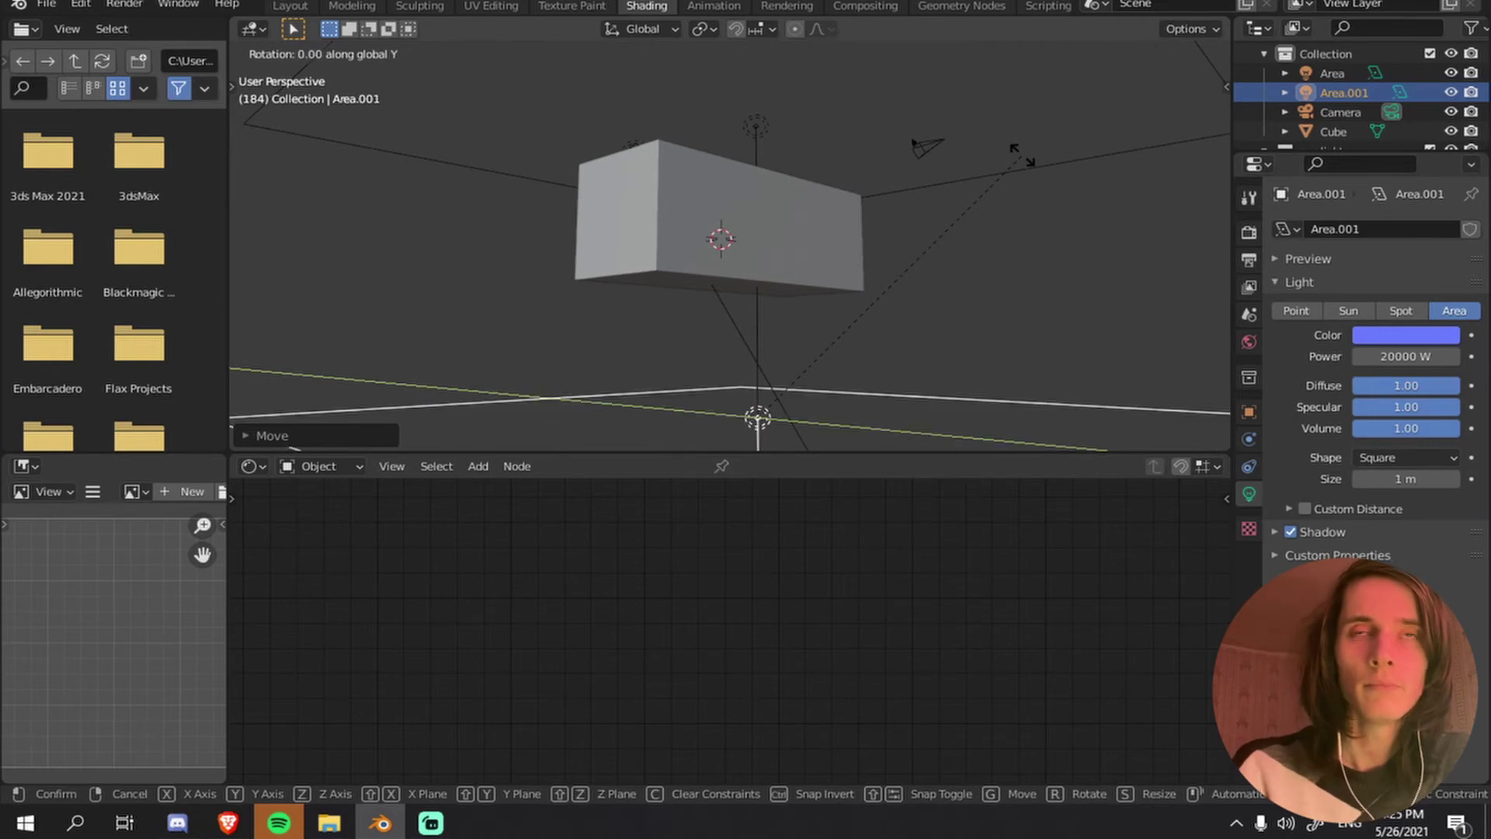
{"action": "type", "text": "-90"}
{"action": "key", "text": "Return"}
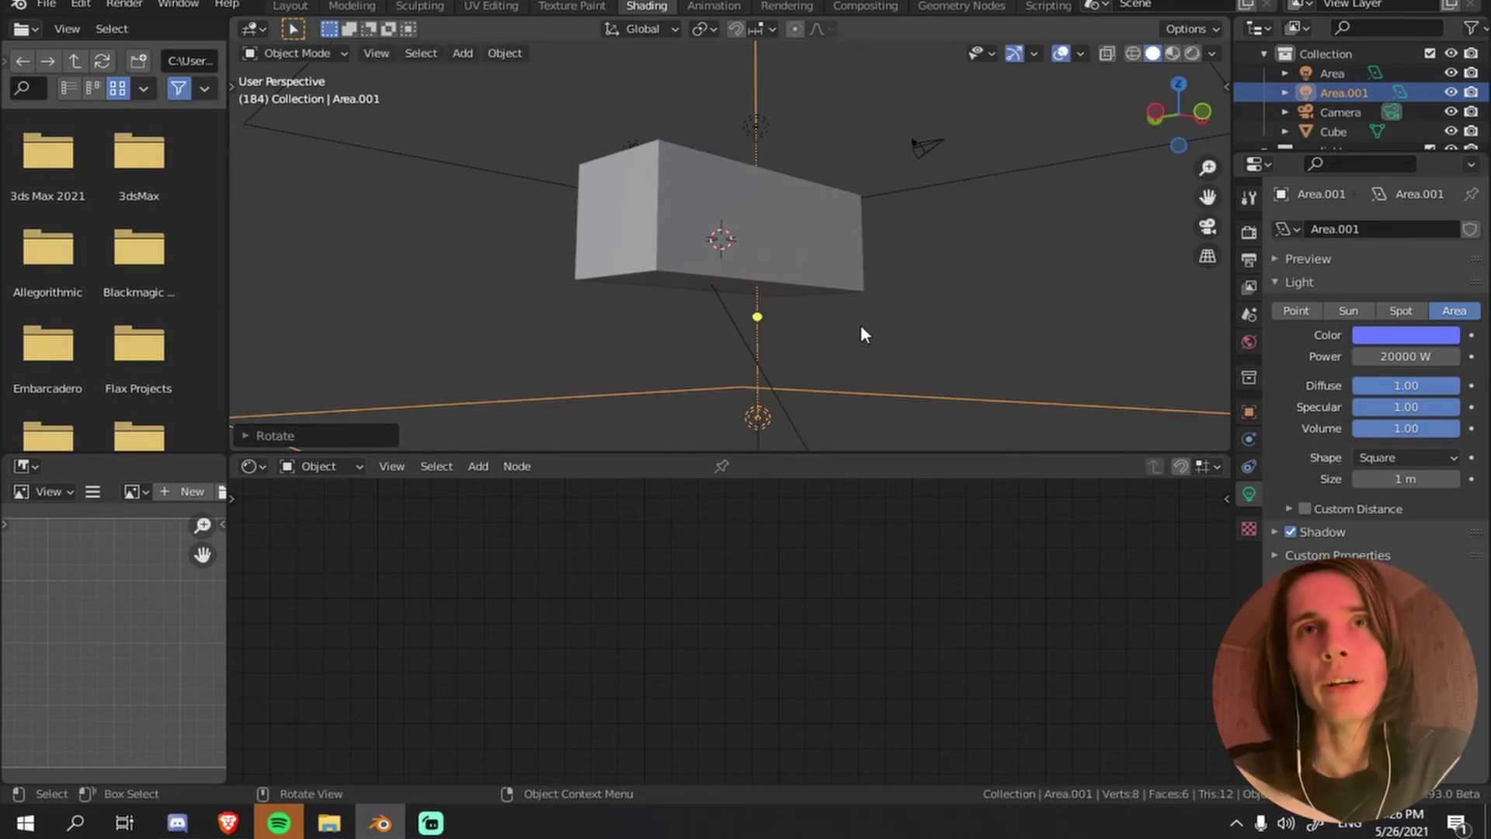
- Move the lower area light vertically closer to the cloud's cube and shift it slightly sideways beneath it
{"action": "scroll", "coordinate": [859, 329], "scroll_direction": "down", "scroll_amount": 1}
{"action": "key", "text": "g"}
{"action": "key", "text": "z"}
{"action": "left_click", "coordinate": [884, 298]}
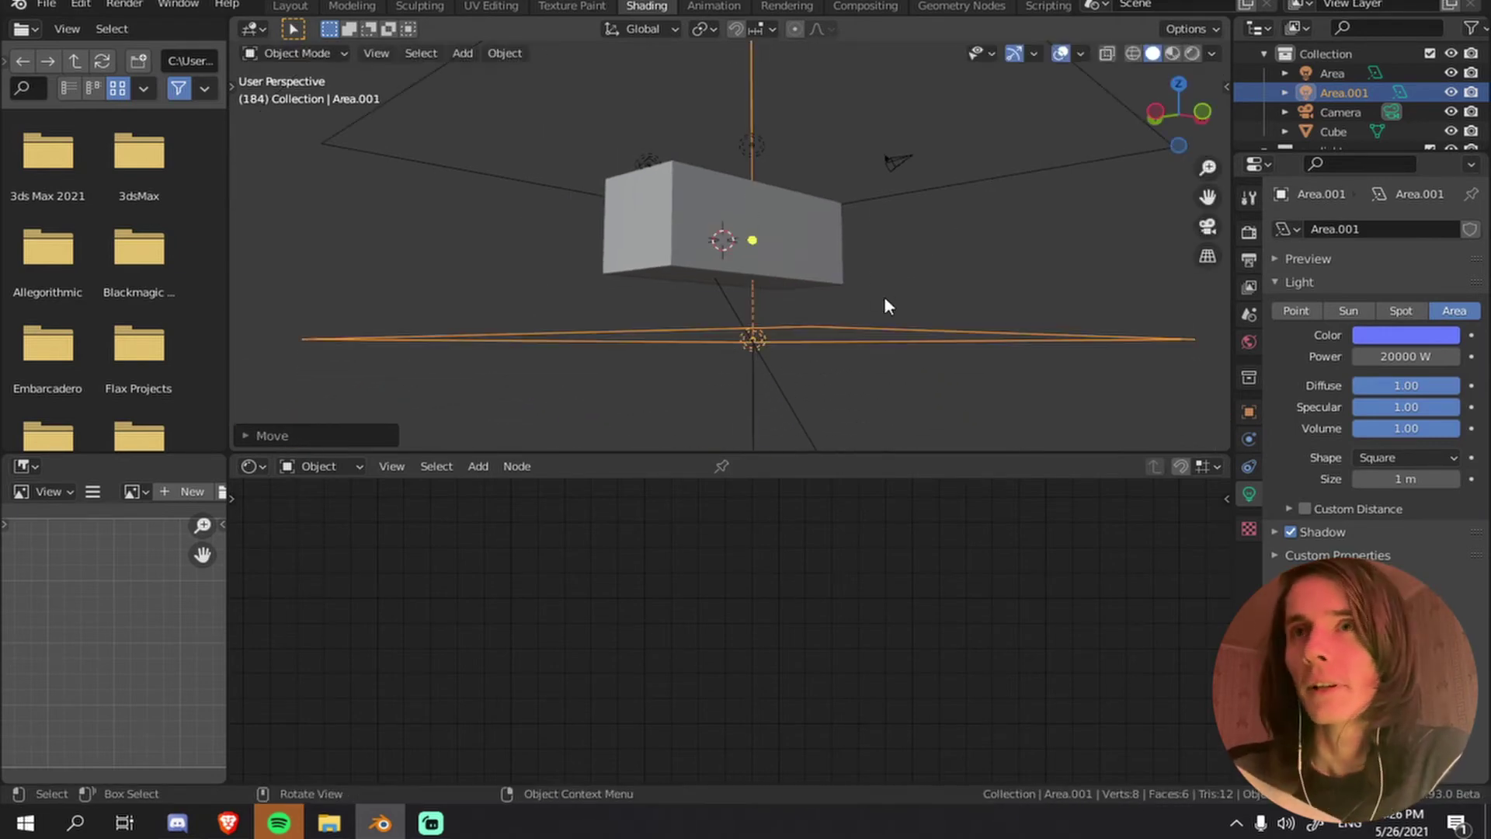
{"action": "scroll", "coordinate": [901, 300], "scroll_direction": "up", "scroll_amount": 4}
{"action": "scroll", "coordinate": [830, 312], "scroll_direction": "down", "scroll_amount": 1}
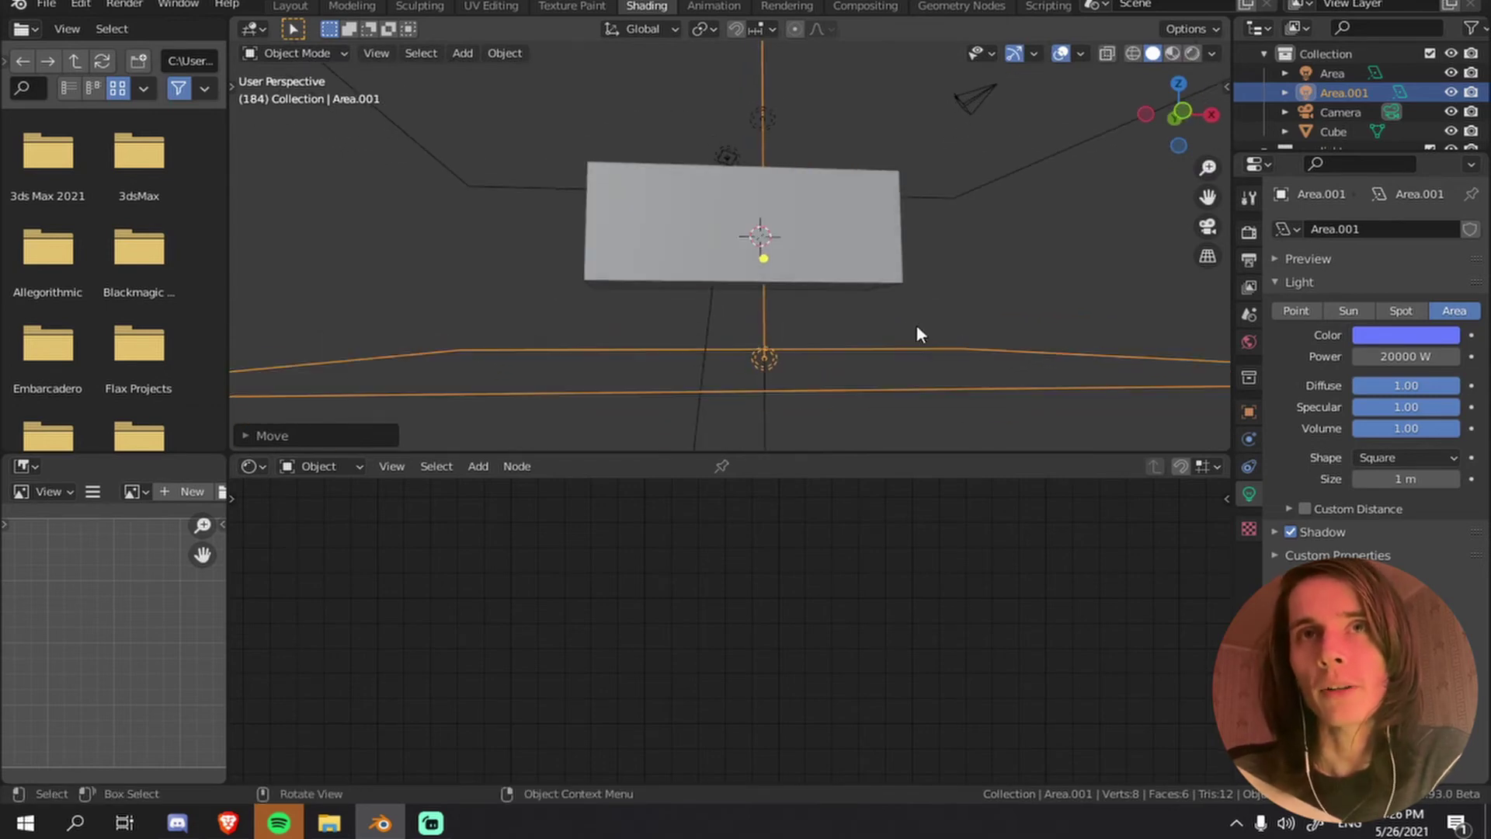
{"action": "key", "text": "g"}
{"action": "left_click", "coordinate": [857, 322]}
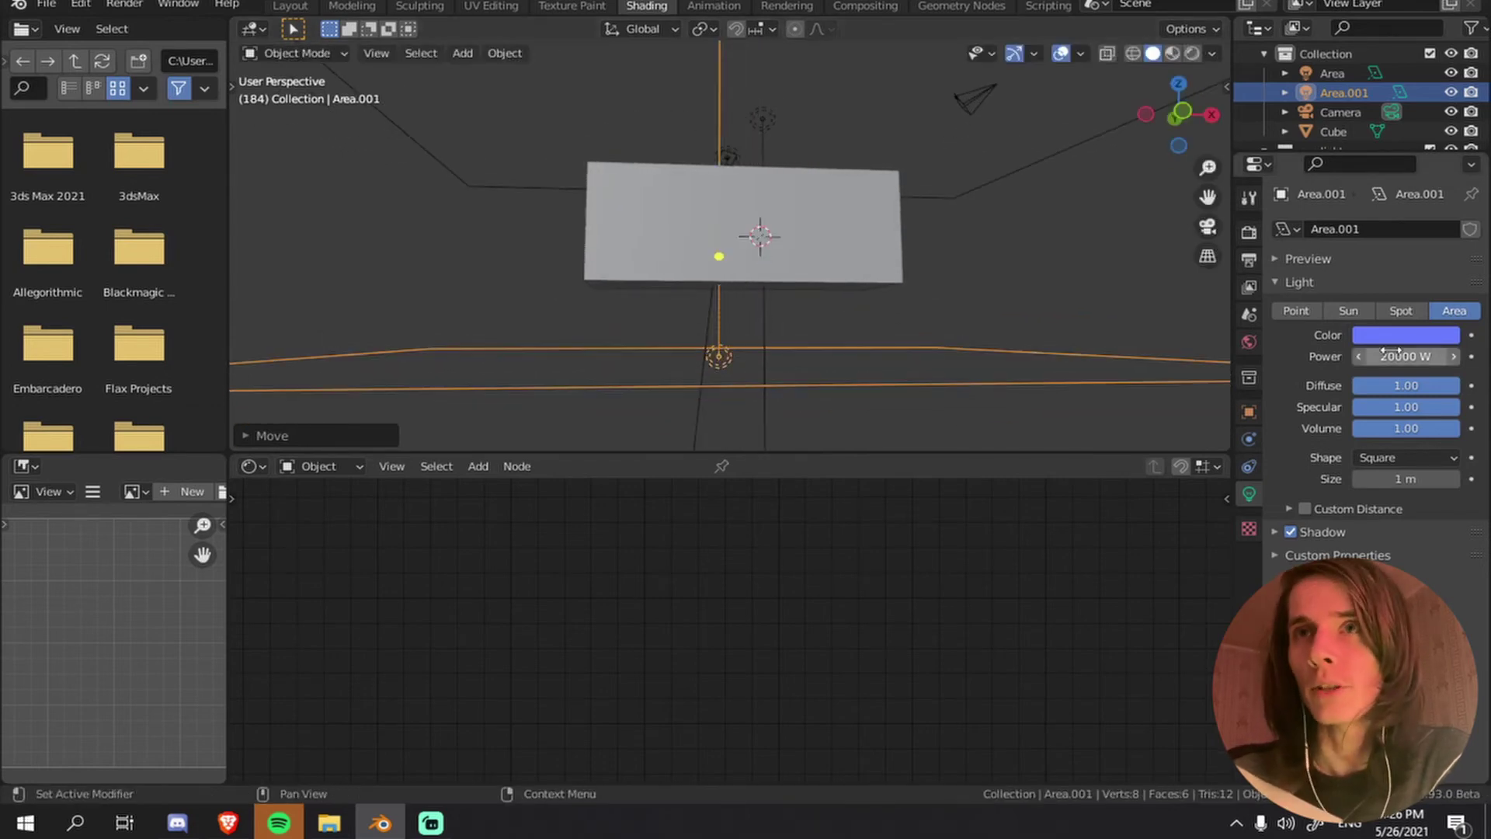
- Change the lower area light's color to light green and check the cloud in rendered shading
{"action": "left_click", "coordinate": [1421, 332]}
{"action": "left_click", "coordinate": [1340, 115]}
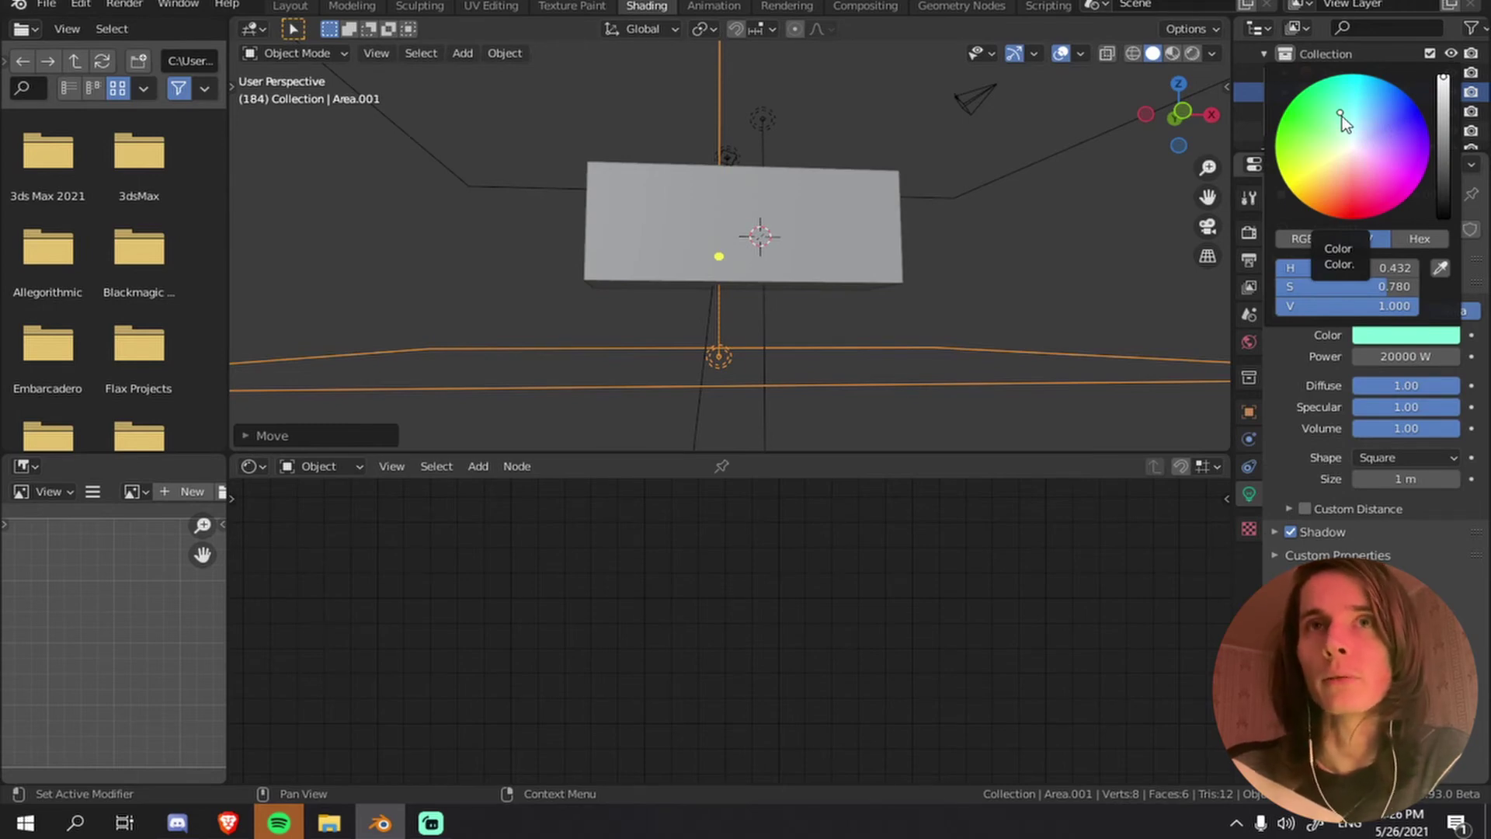
{"action": "left_click_drag", "start_coordinate": [1342, 115], "coordinate": [1338, 114]}
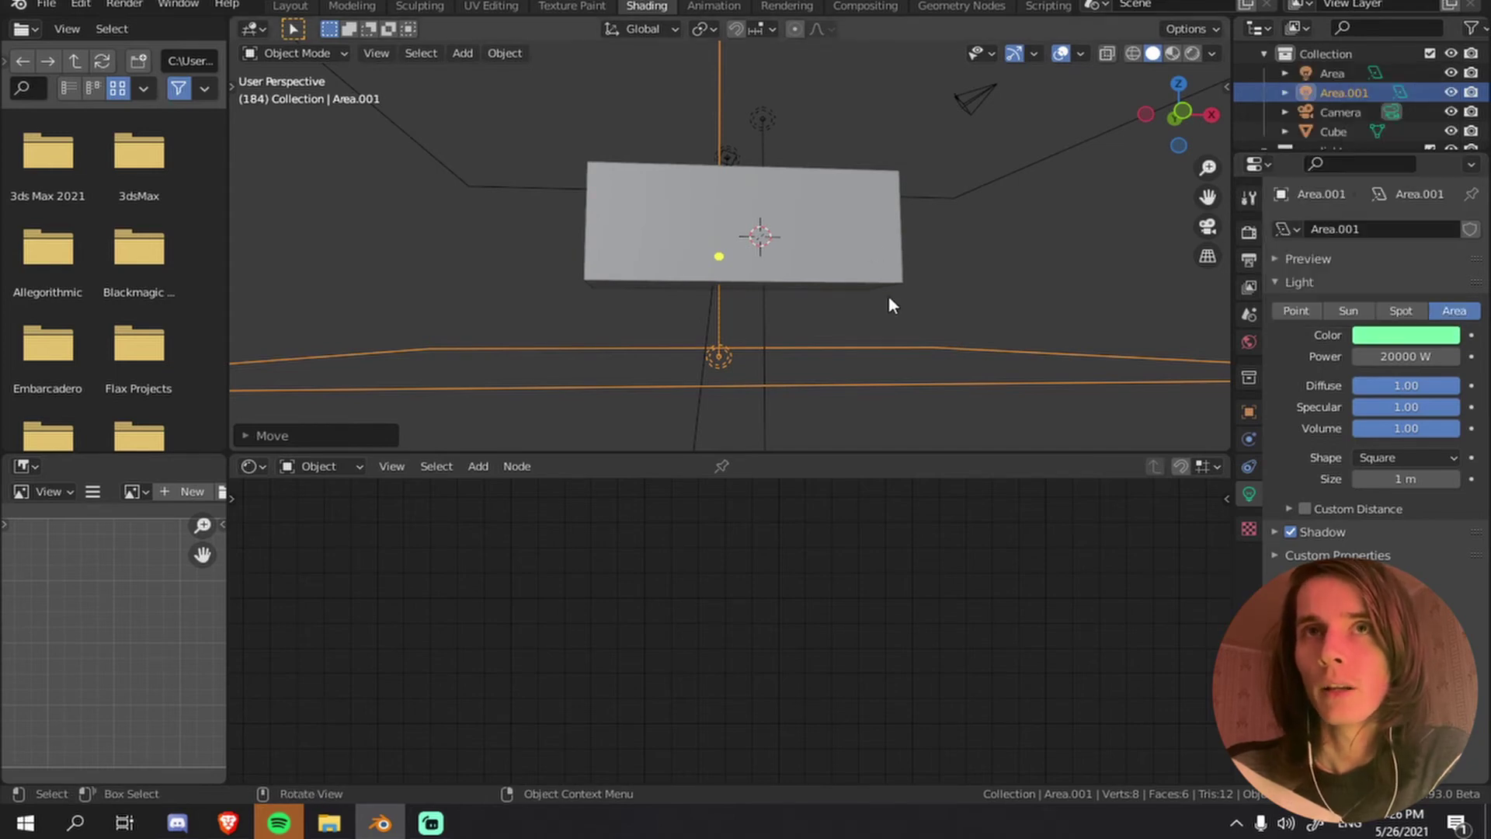
{"action": "key", "text": "z"}
{"action": "left_click", "coordinate": [822, 56]}
{"action": "middle_click_drag", "start_coordinate": [823, 225], "coordinate": [1034, 390]}
{"action": "key", "text": "ctrl+space"}
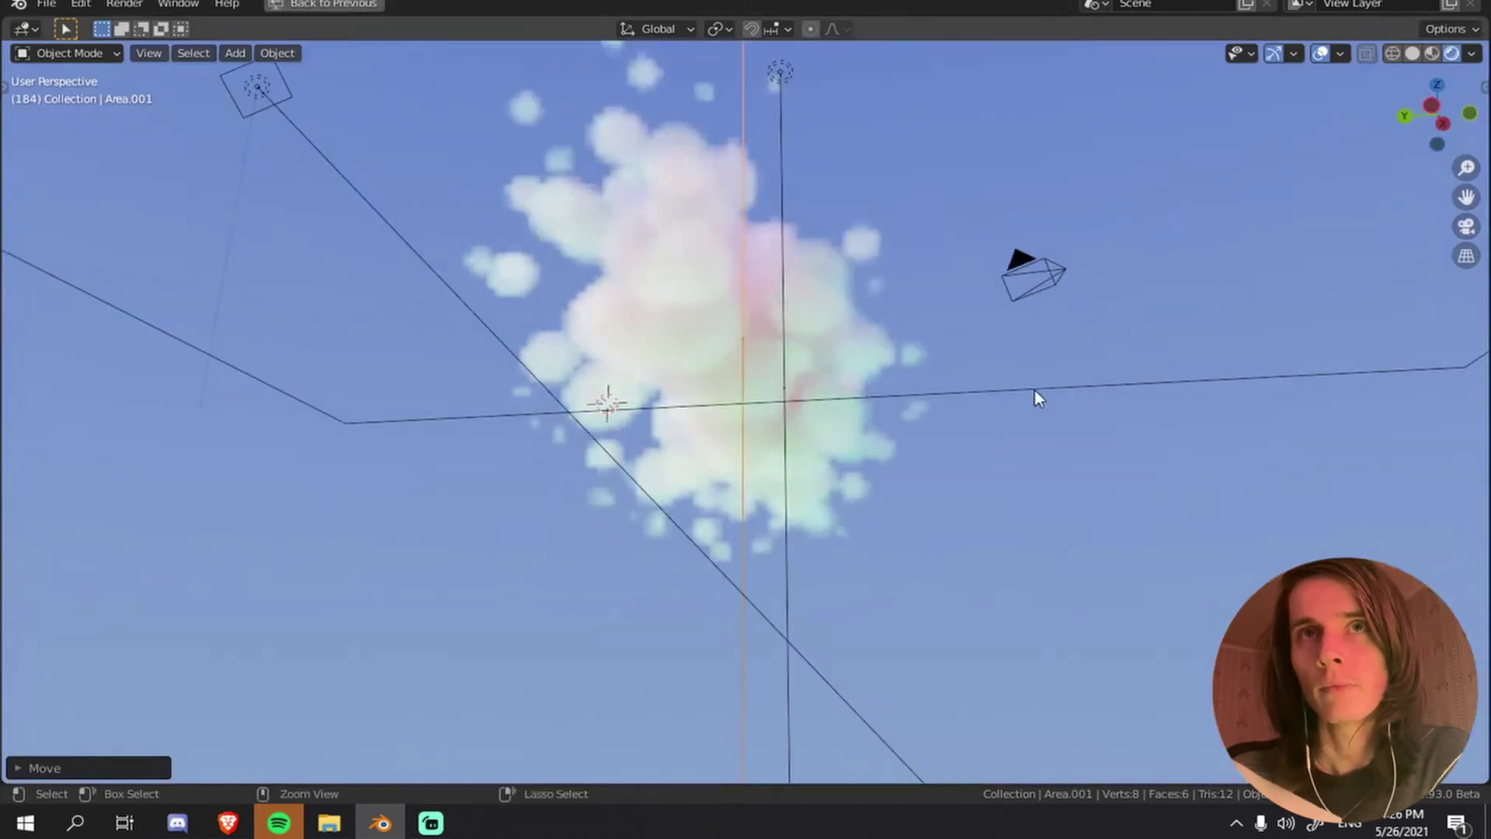
- Set the green lower area light's power to 5000 W and check the cloud's underside
{"action": "key", "text": "ctrl+space"}
{"action": "middle_click_drag", "start_coordinate": [939, 309], "coordinate": [683, 309]}
{"action": "middle_click_drag", "start_coordinate": [877, 286], "coordinate": [782, 271]}
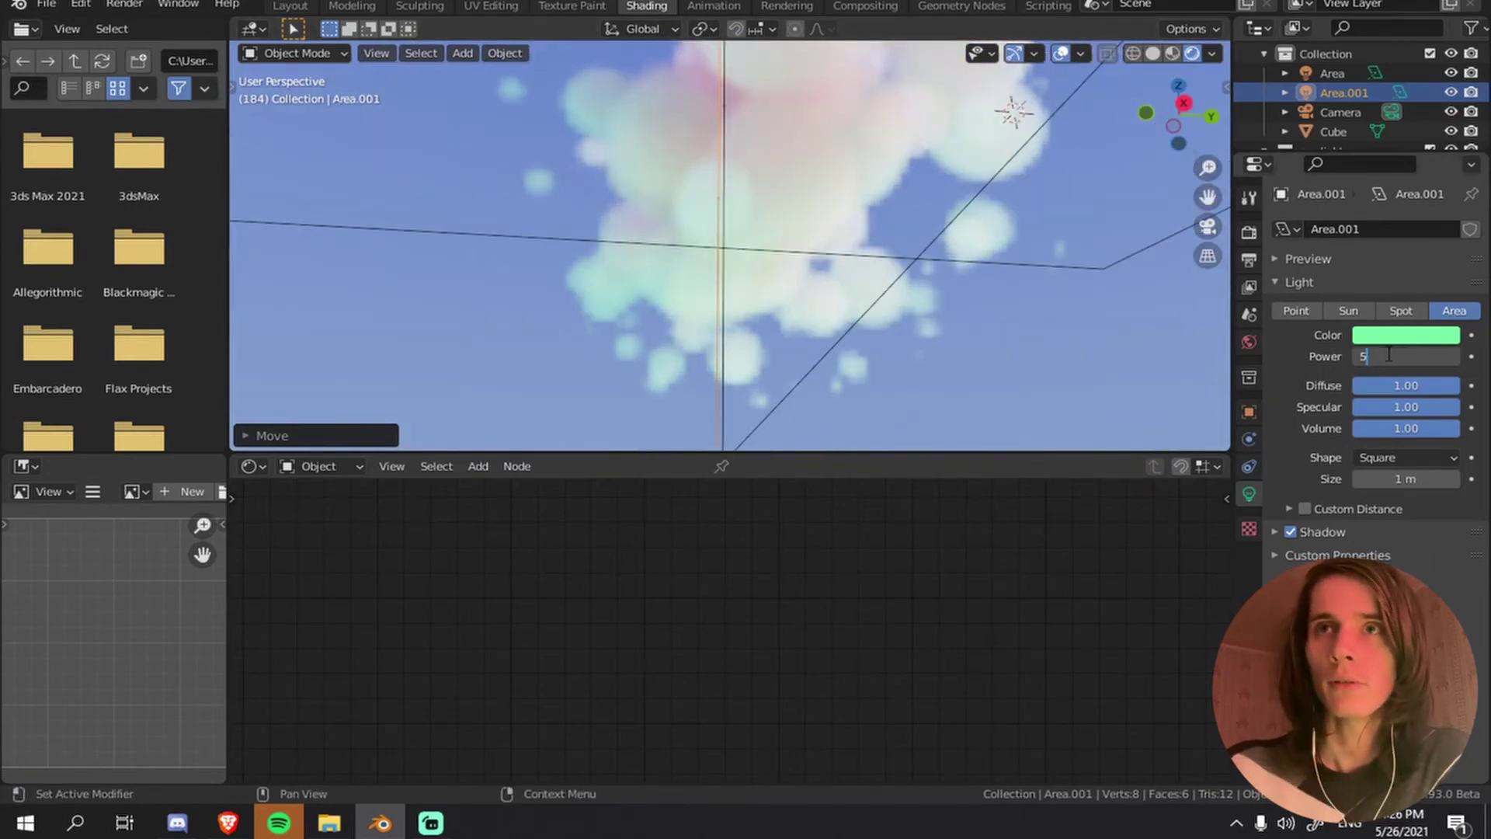
{"action": "key", "text": "Return"}
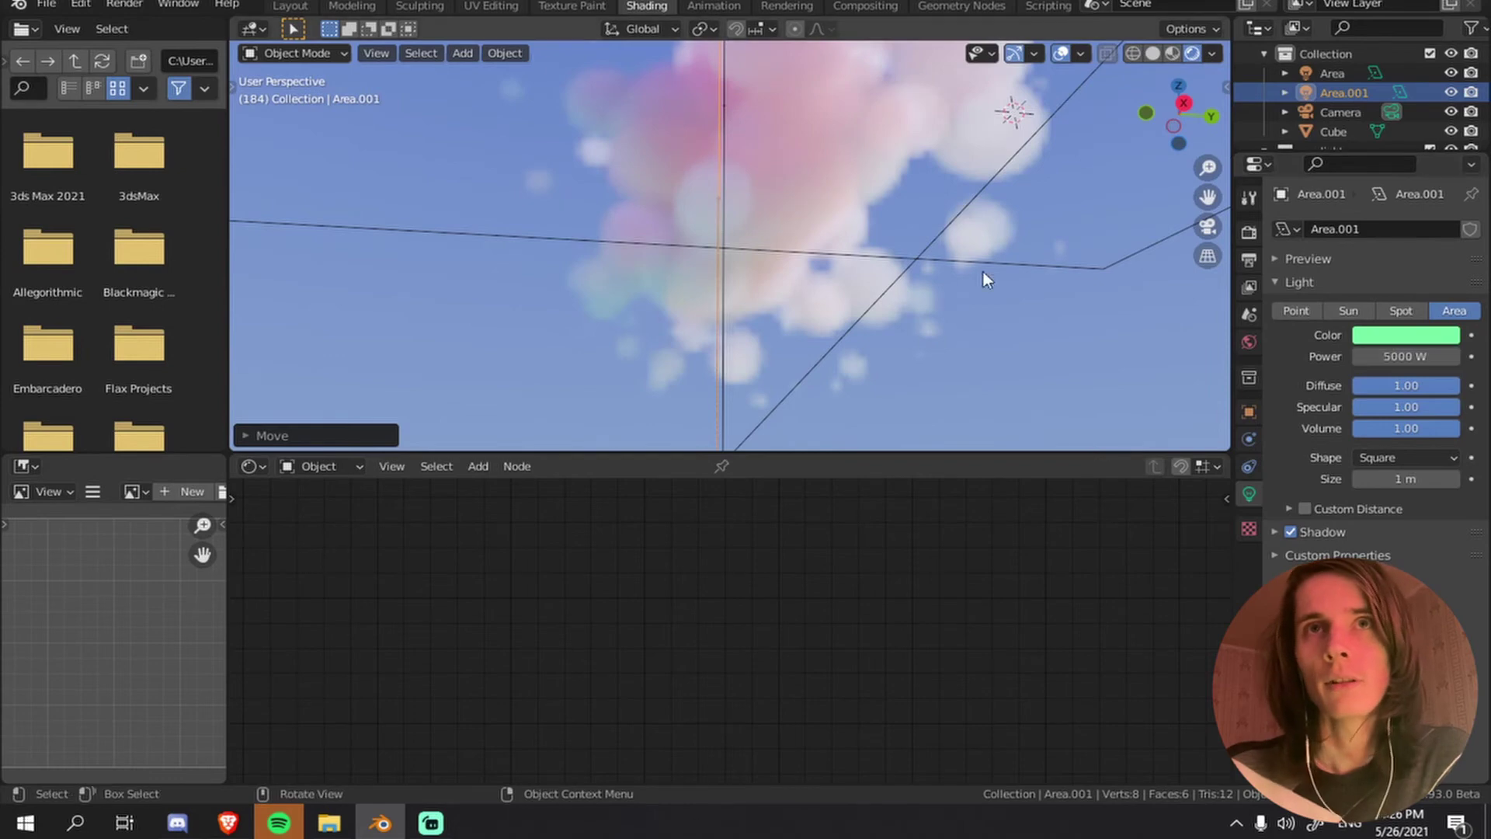
{"action": "middle_click_drag", "start_coordinate": [984, 273], "coordinate": [762, 335]}
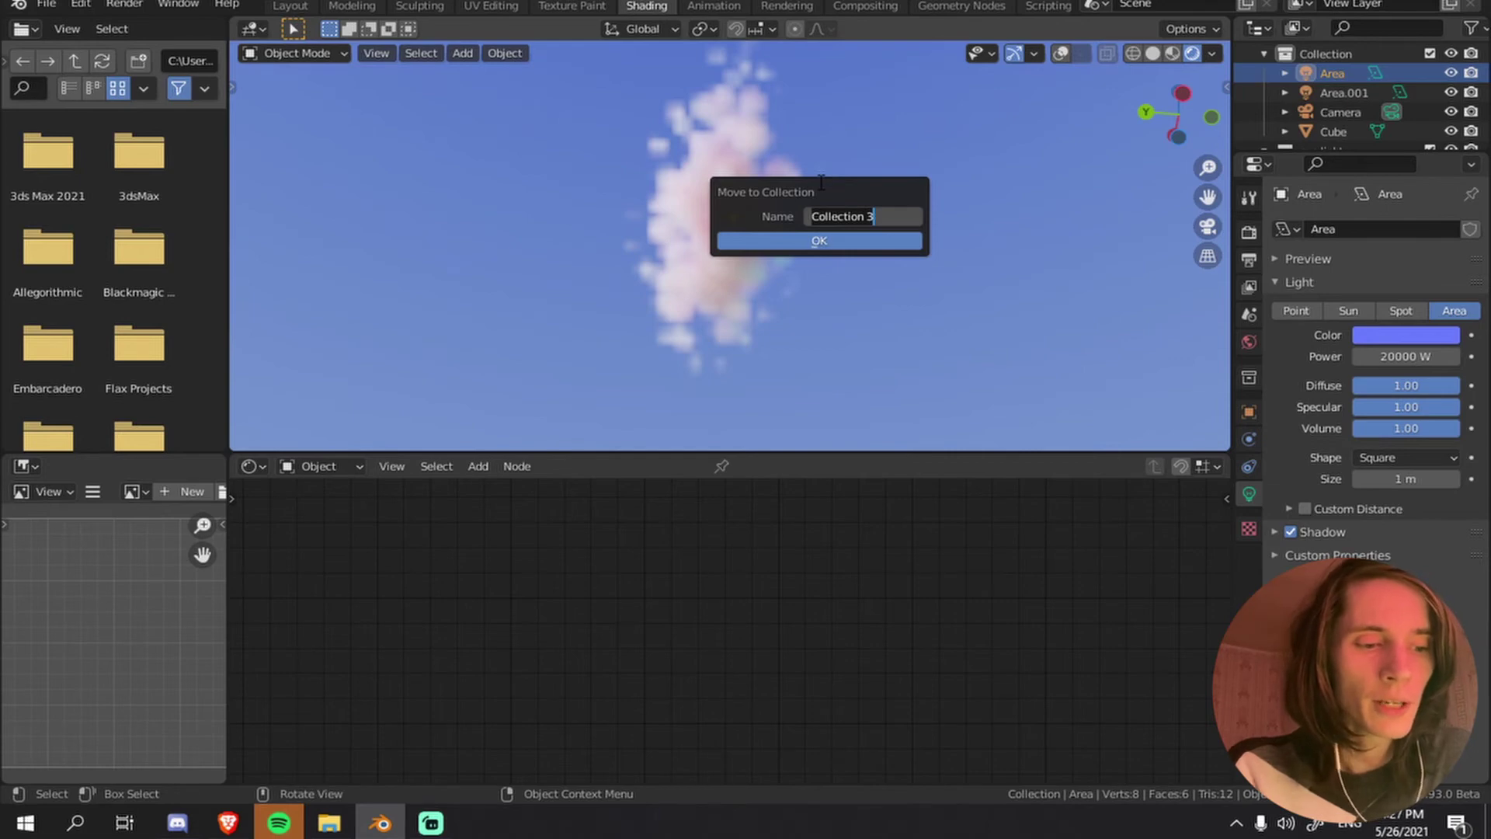
- Move the upper area light into a new collection named sky light and the lower one into a new collection named ground light
{"action": "type", "text": "light"}
{"action": "key", "text": "Return"}
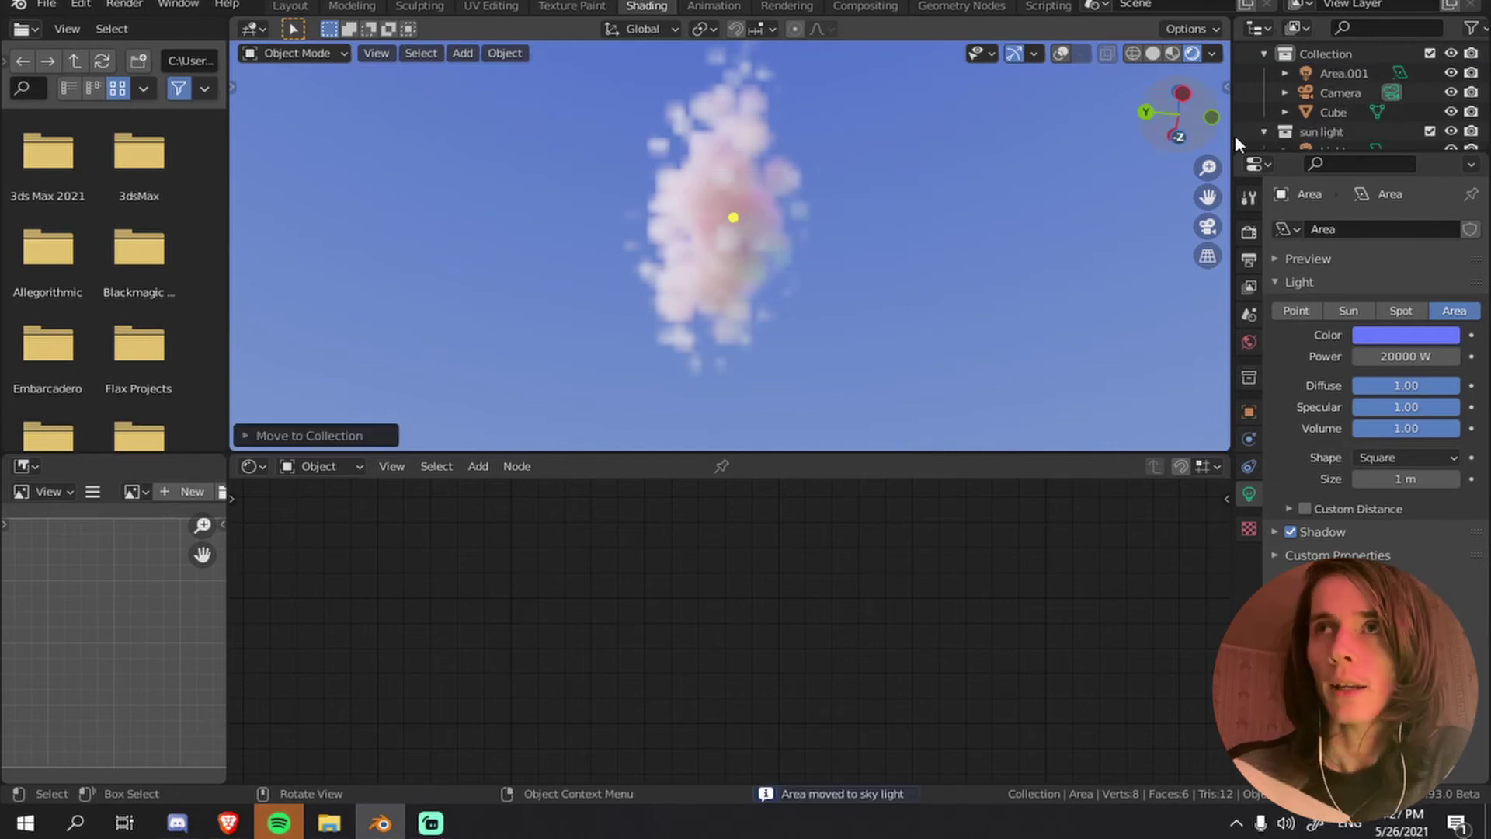
{"action": "left_click", "coordinate": [1340, 73]}
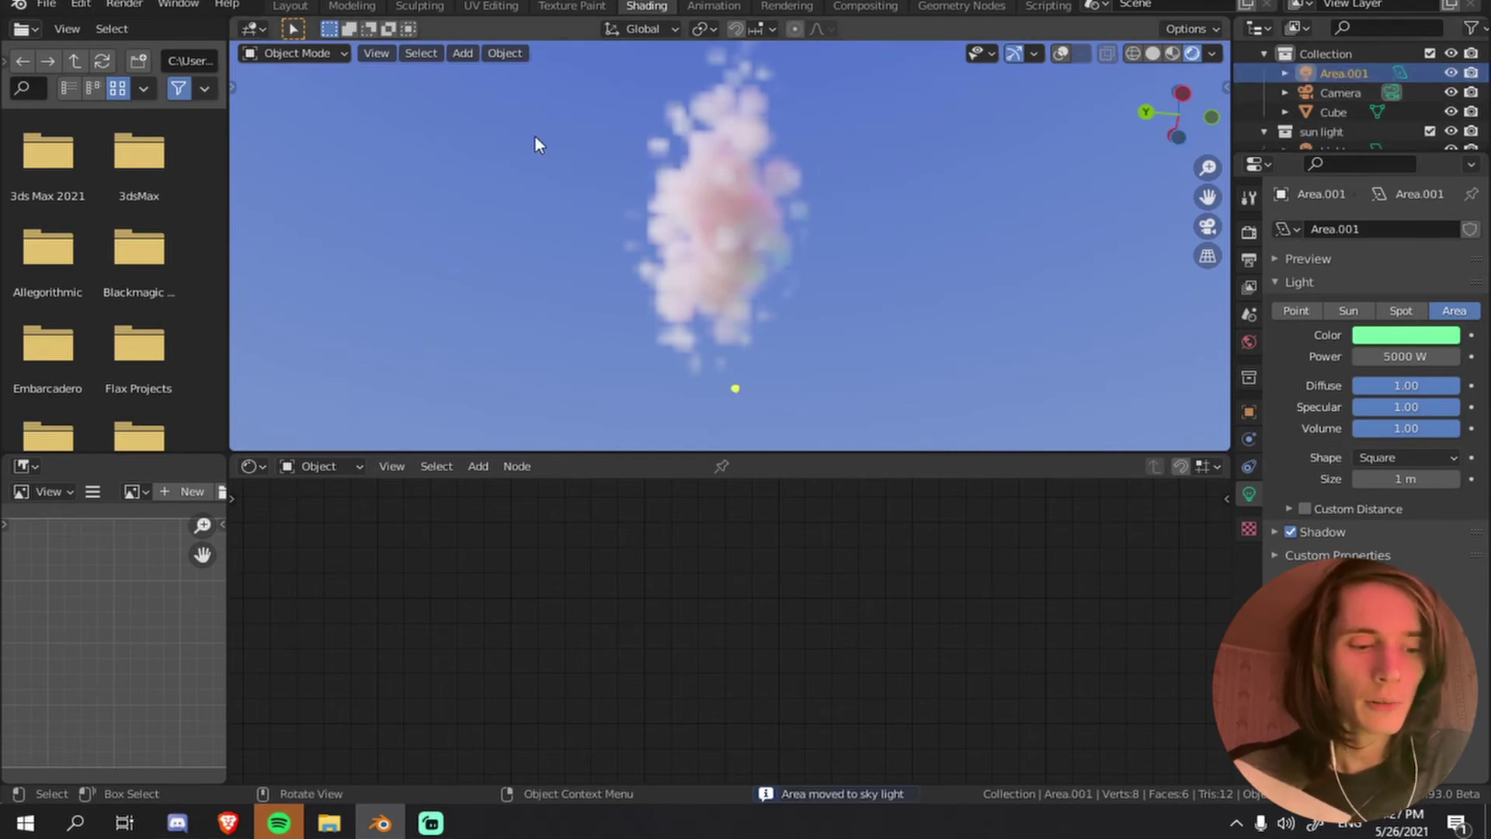
{"action": "key", "text": "m"}
{"action": "left_click", "coordinate": [510, 121]}
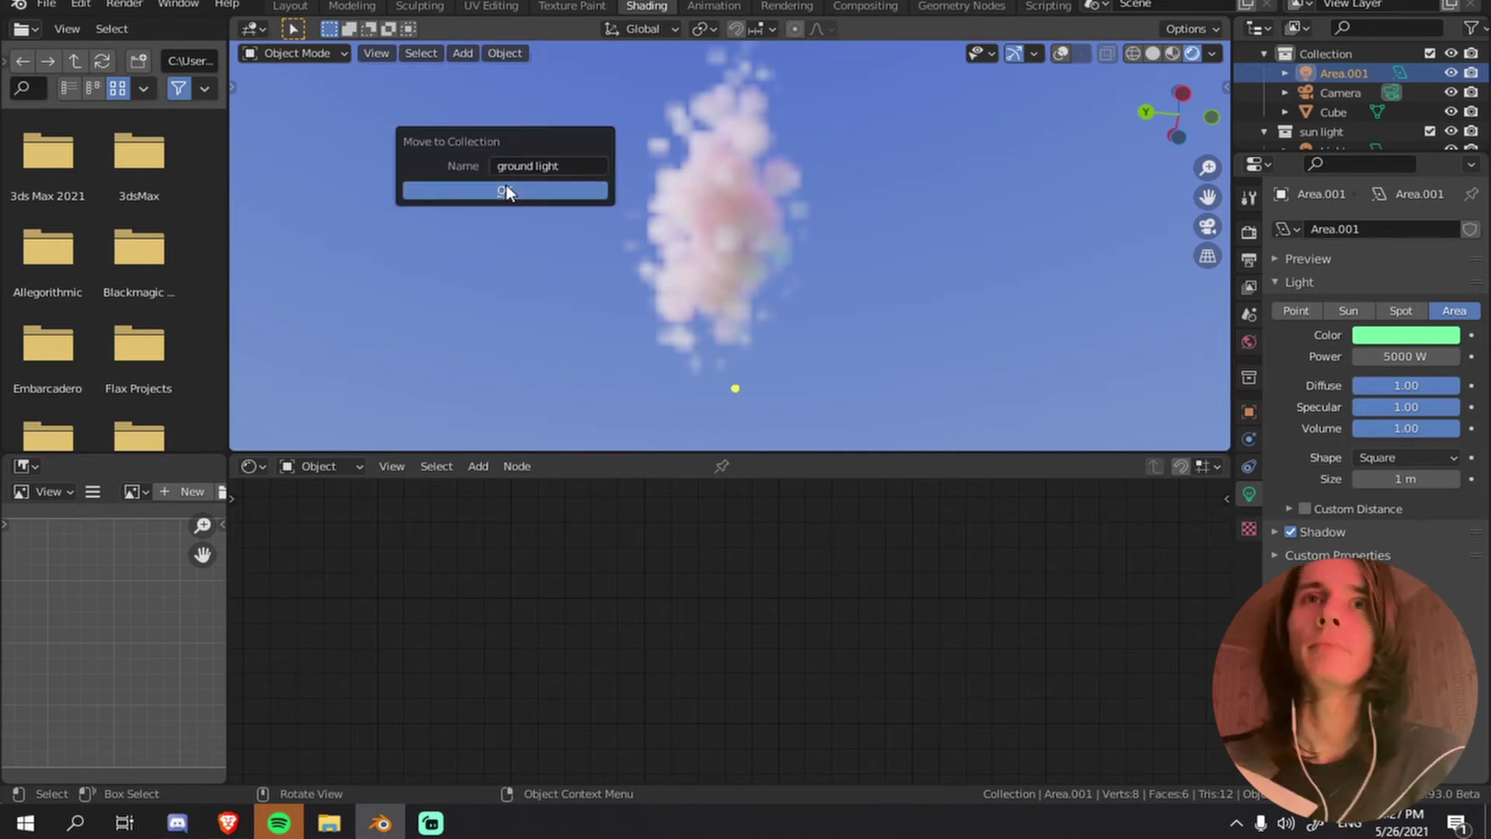
{"action": "left_click", "coordinate": [507, 187]}
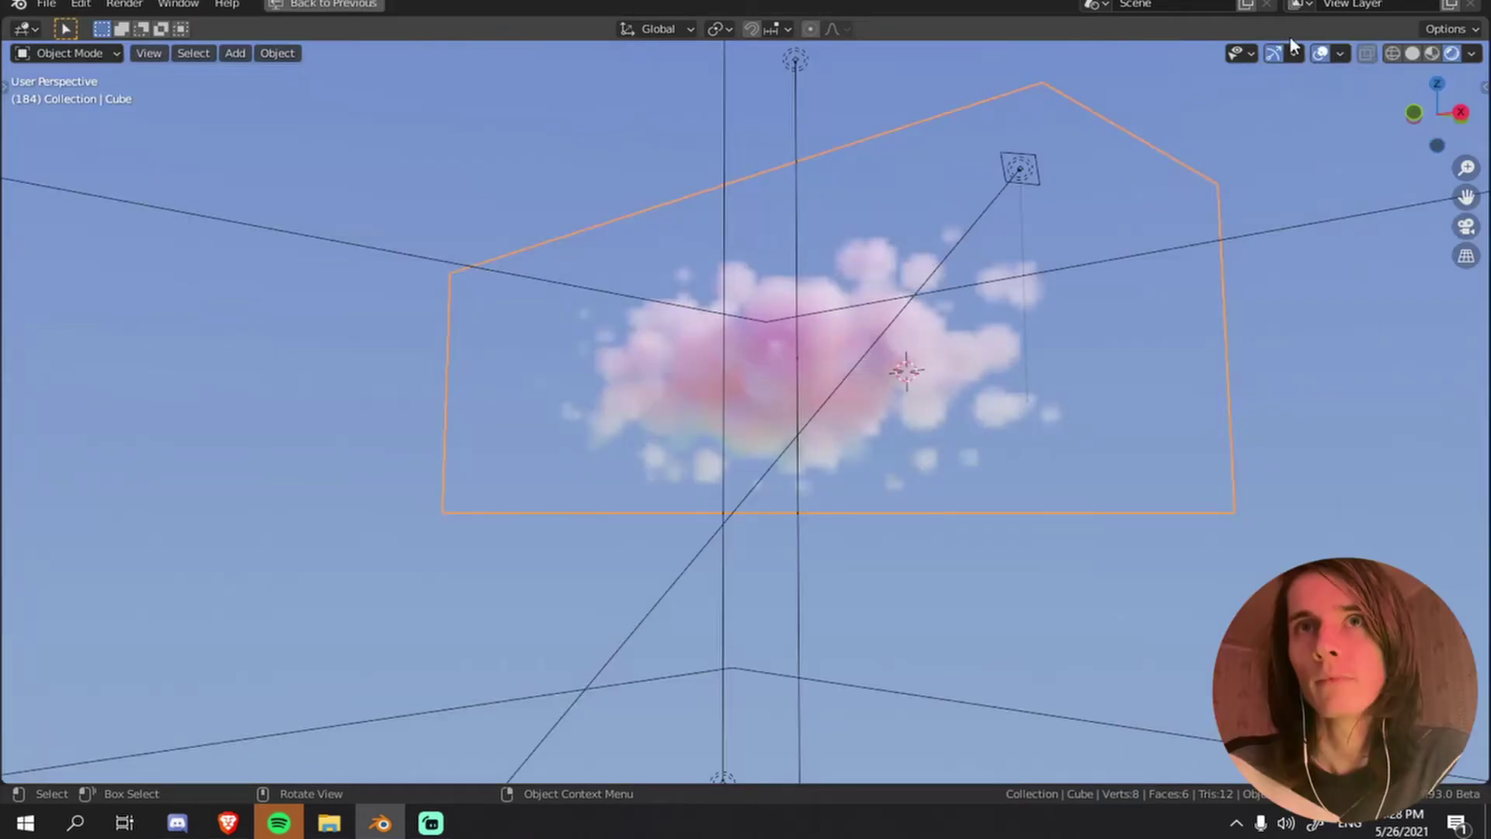
- Duplicate the cloud's cube, place the copy beside the original and rotate it slightly
{"action": "left_click", "coordinate": [1320, 53]}
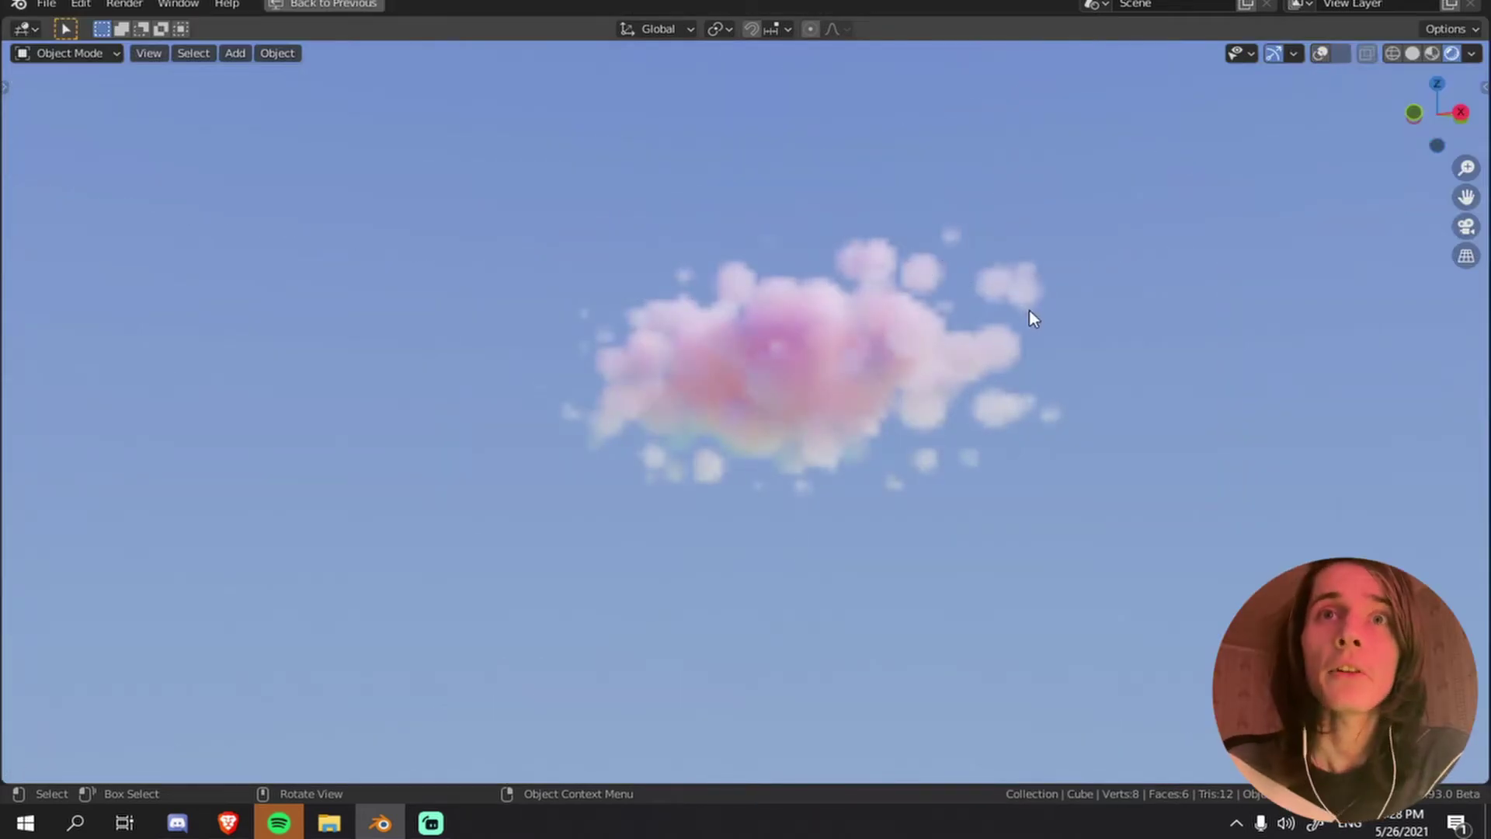
{"action": "middle_click_drag", "start_coordinate": [1028, 310], "coordinate": [814, 281]}
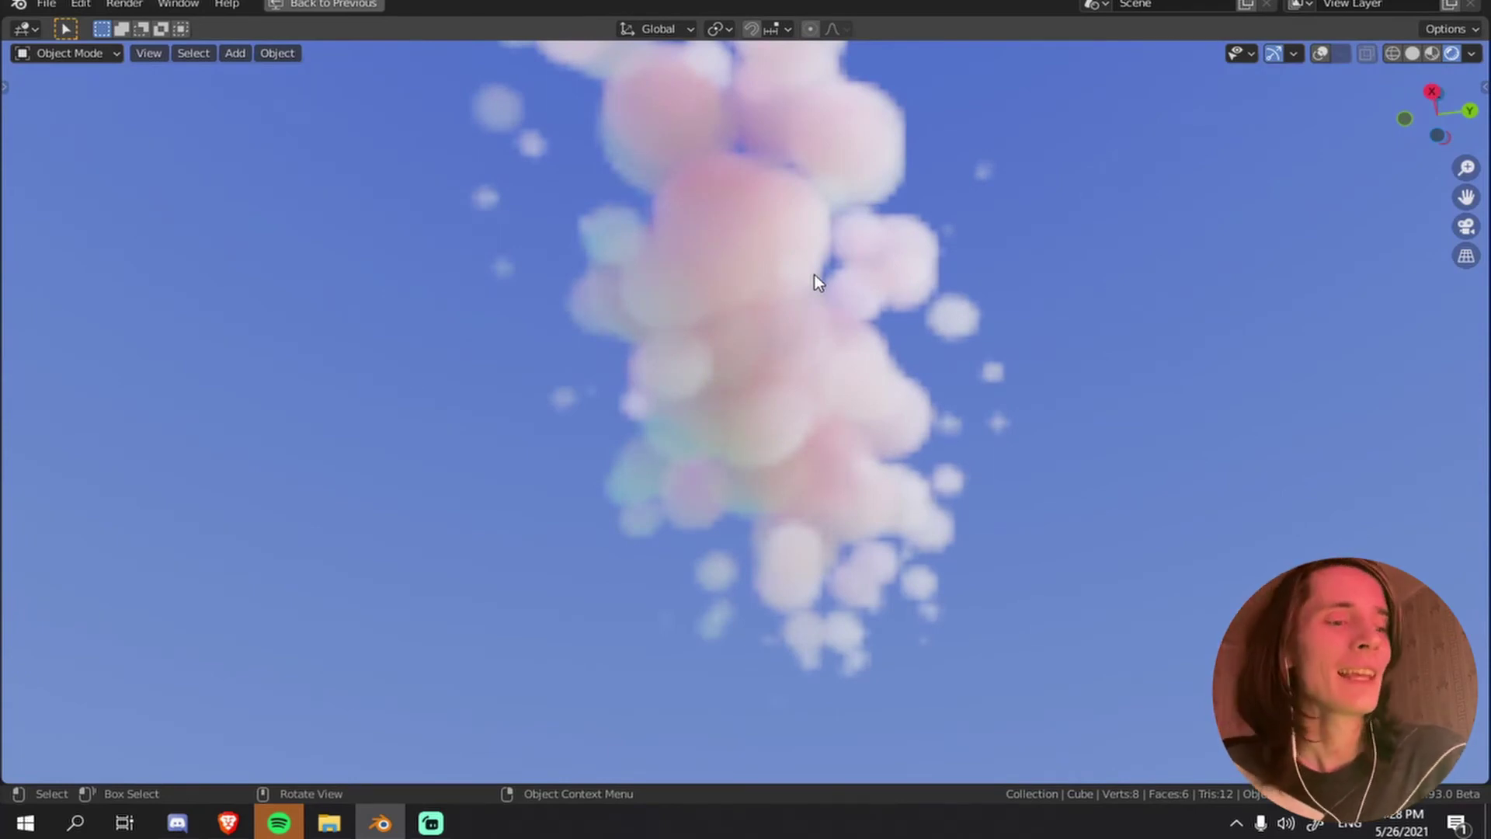
{"action": "middle_click_drag", "start_coordinate": [814, 274], "coordinate": [885, 320]}
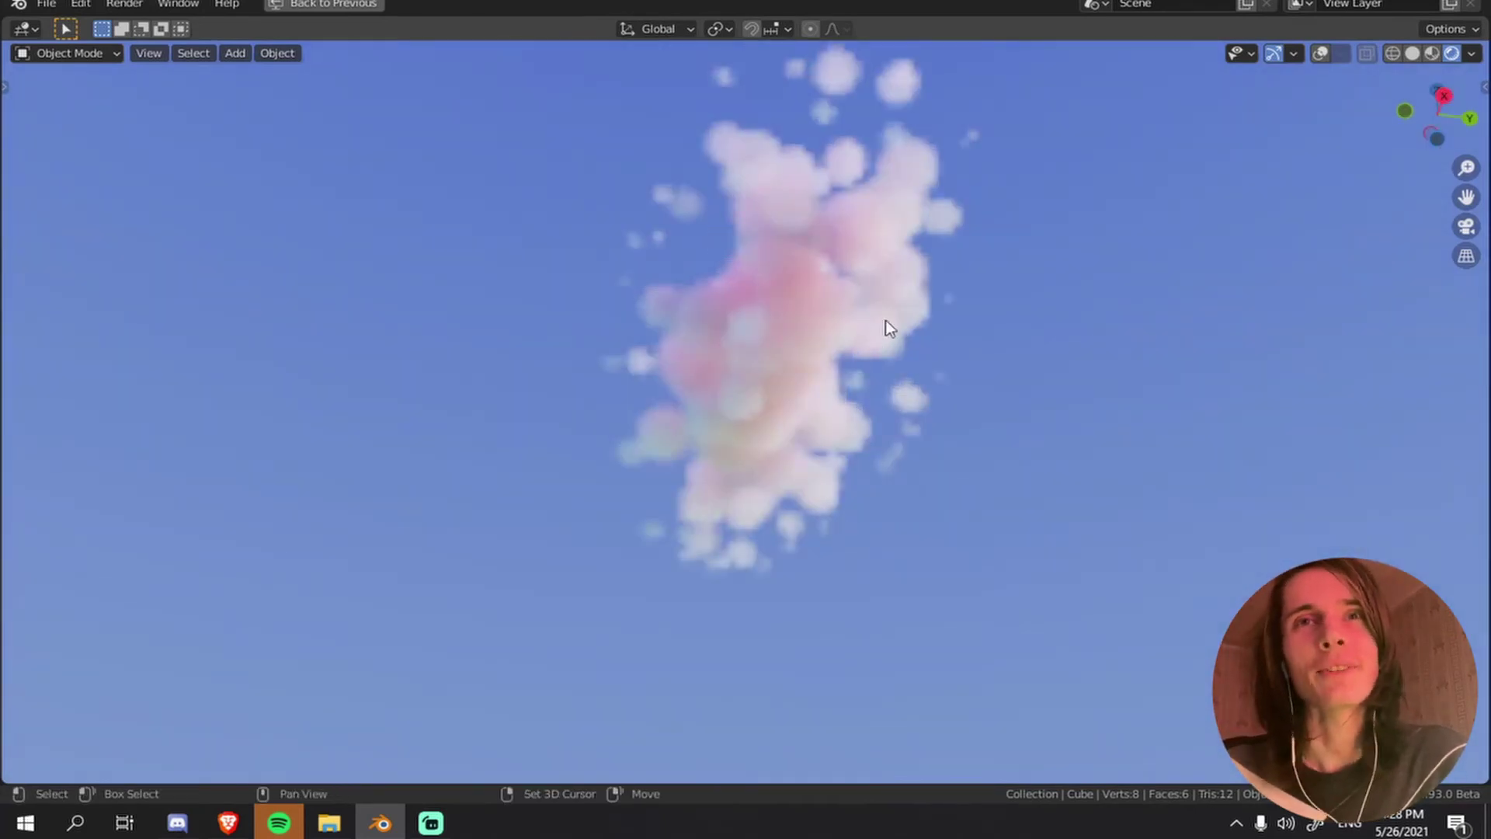
{"action": "key", "text": "shift+d"}
{"action": "left_click", "coordinate": [972, 289]}
{"action": "middle_click_drag", "start_coordinate": [972, 289], "coordinate": [1041, 365]}
{"action": "key", "text": "r"}
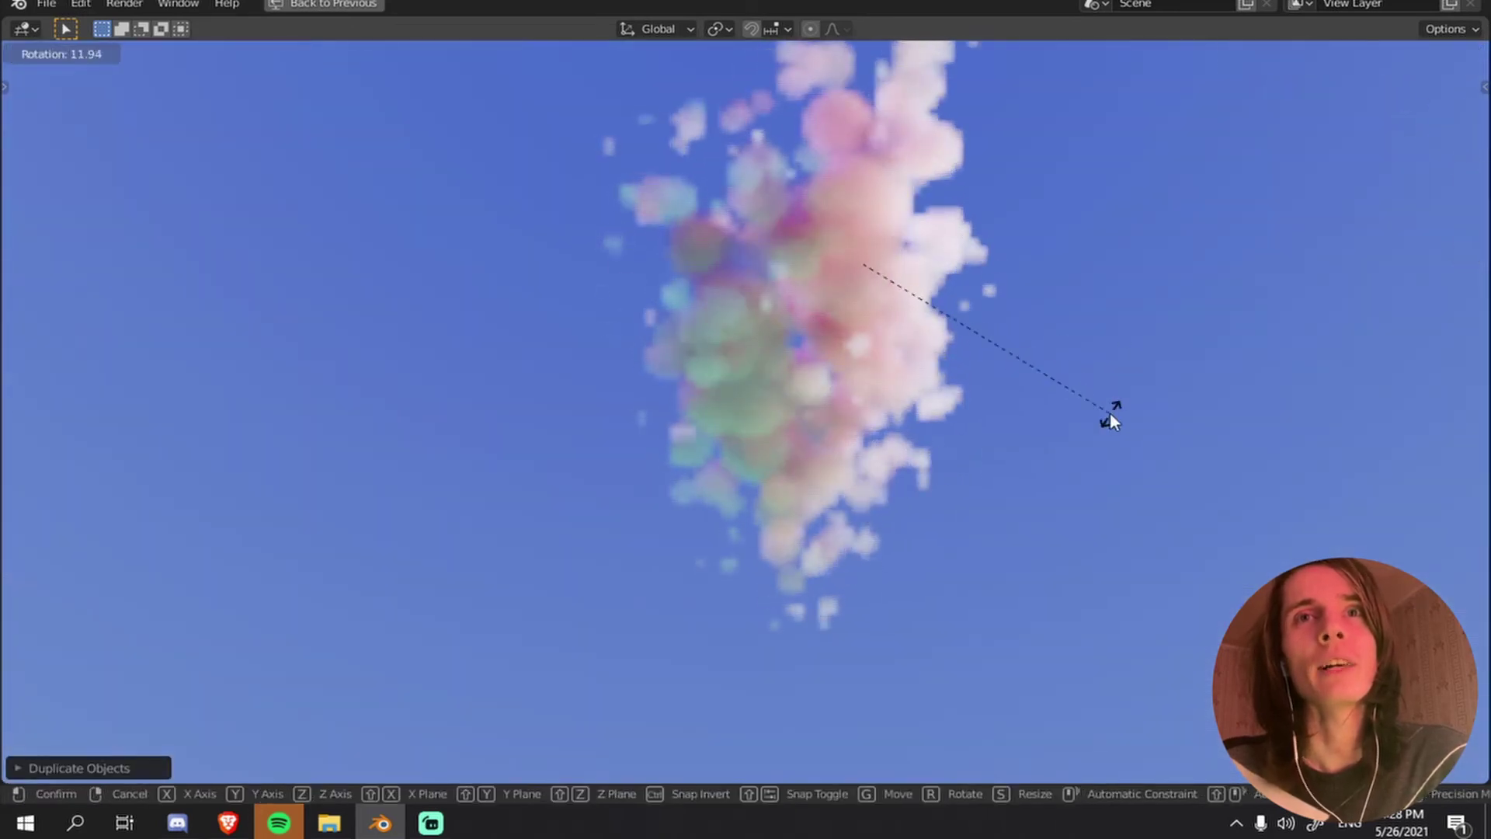
{"action": "left_click", "coordinate": [1111, 414]}
- Create another copy of the cloud's cube, place it behind the others and rotate it
{"action": "key", "text": "shift+d"}
{"action": "left_click", "coordinate": [901, 326]}
{"action": "key", "text": "r"}
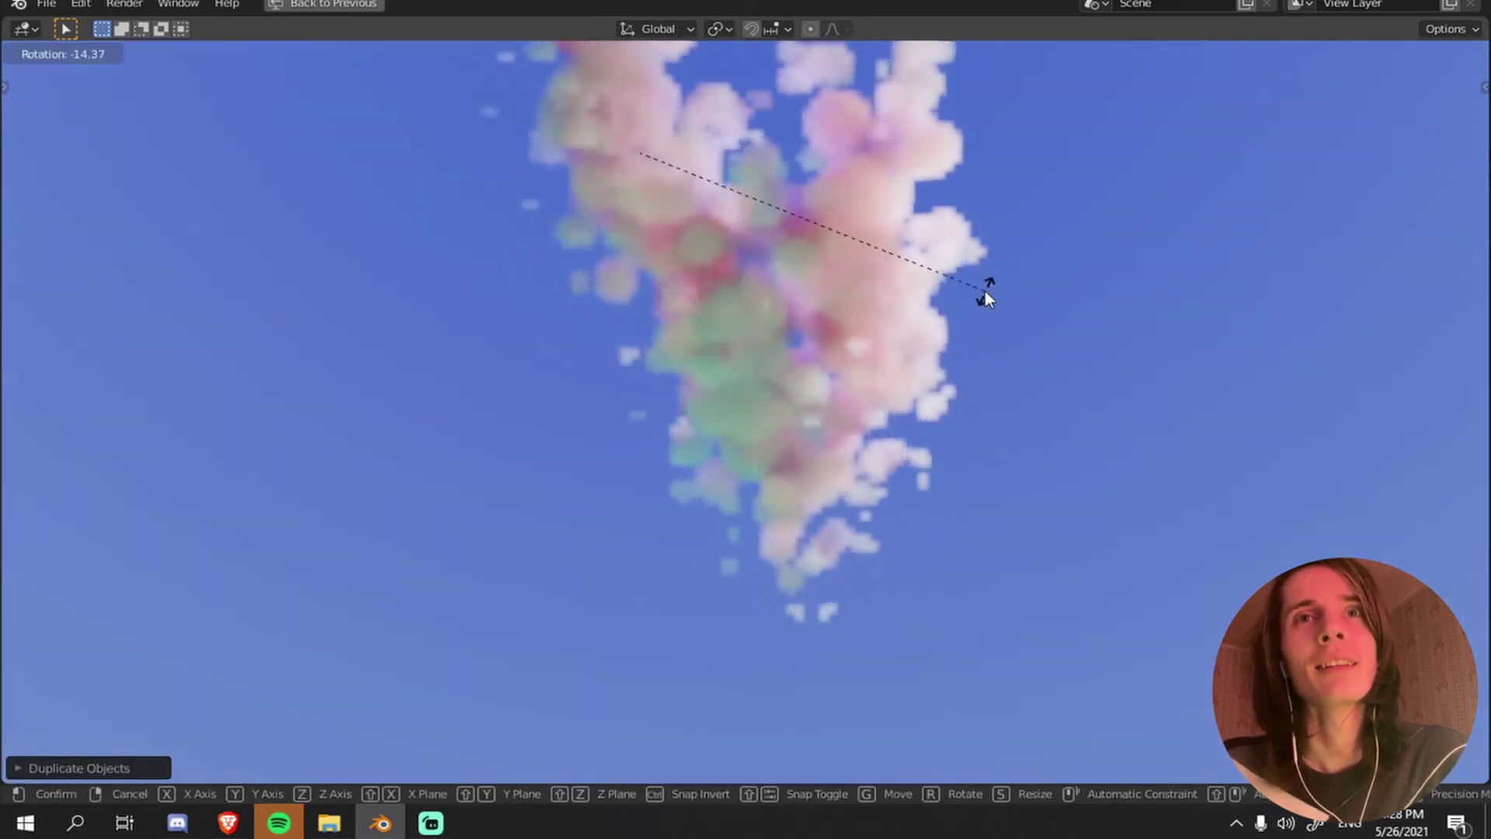
{"action": "left_click", "coordinate": [971, 307]}
- Reposition the newest cloud copy and adjust its height along Z so the three clouds merge together
{"action": "key", "text": "shift+d"}
{"action": "left_click", "coordinate": [930, 324]}
{"action": "middle_click_drag", "start_coordinate": [930, 325], "coordinate": [762, 296]}
{"action": "scroll", "coordinate": [757, 323], "scroll_direction": "up", "scroll_amount": 2}
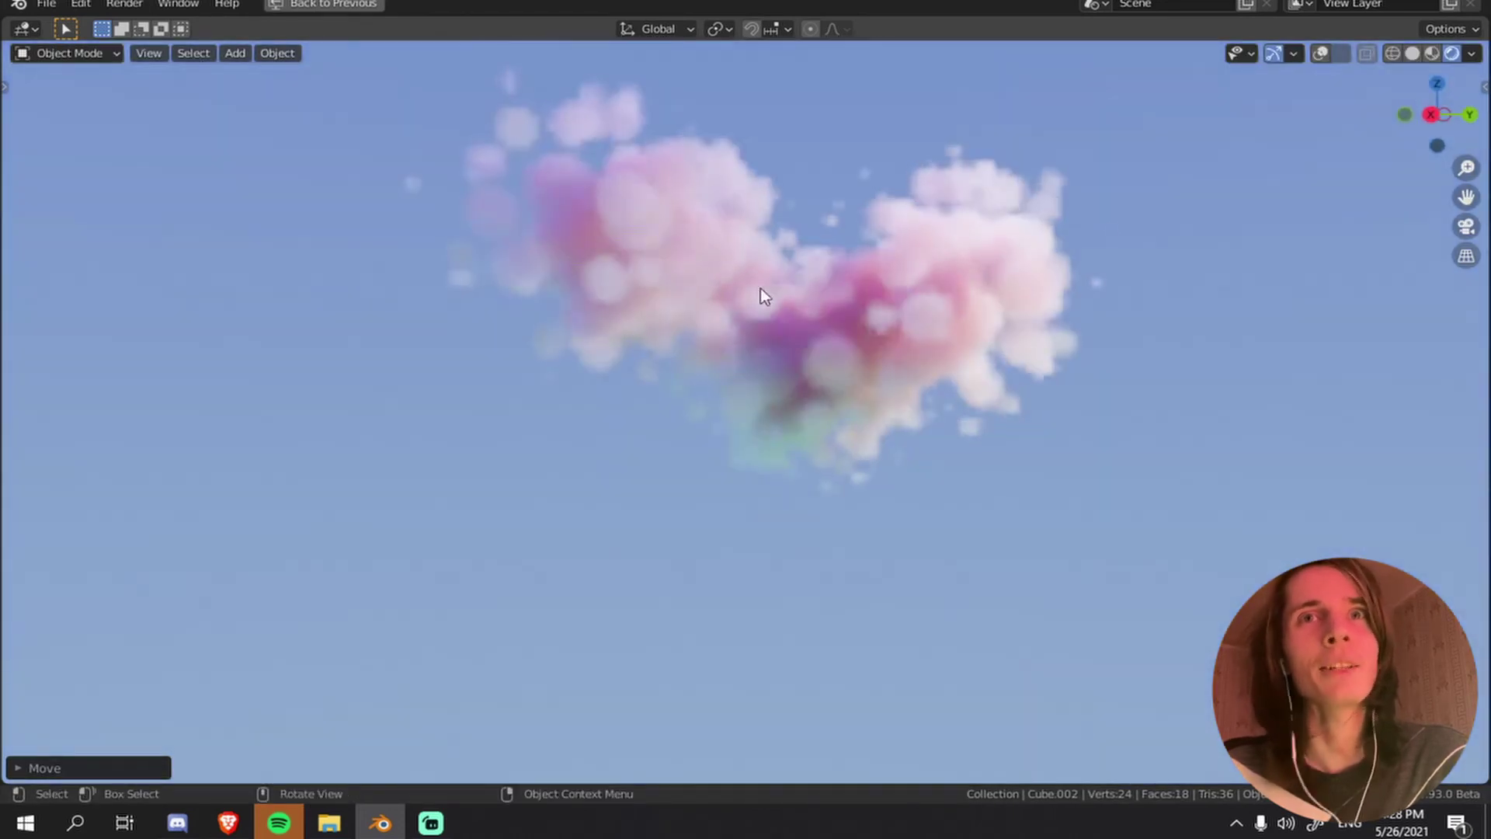
{"action": "key", "text": "shift+d"}
{"action": "key", "text": "z"}
{"action": "left_click", "coordinate": [771, 328]}
{"action": "scroll", "coordinate": [1056, 365], "scroll_direction": "up", "scroll_amount": 2}
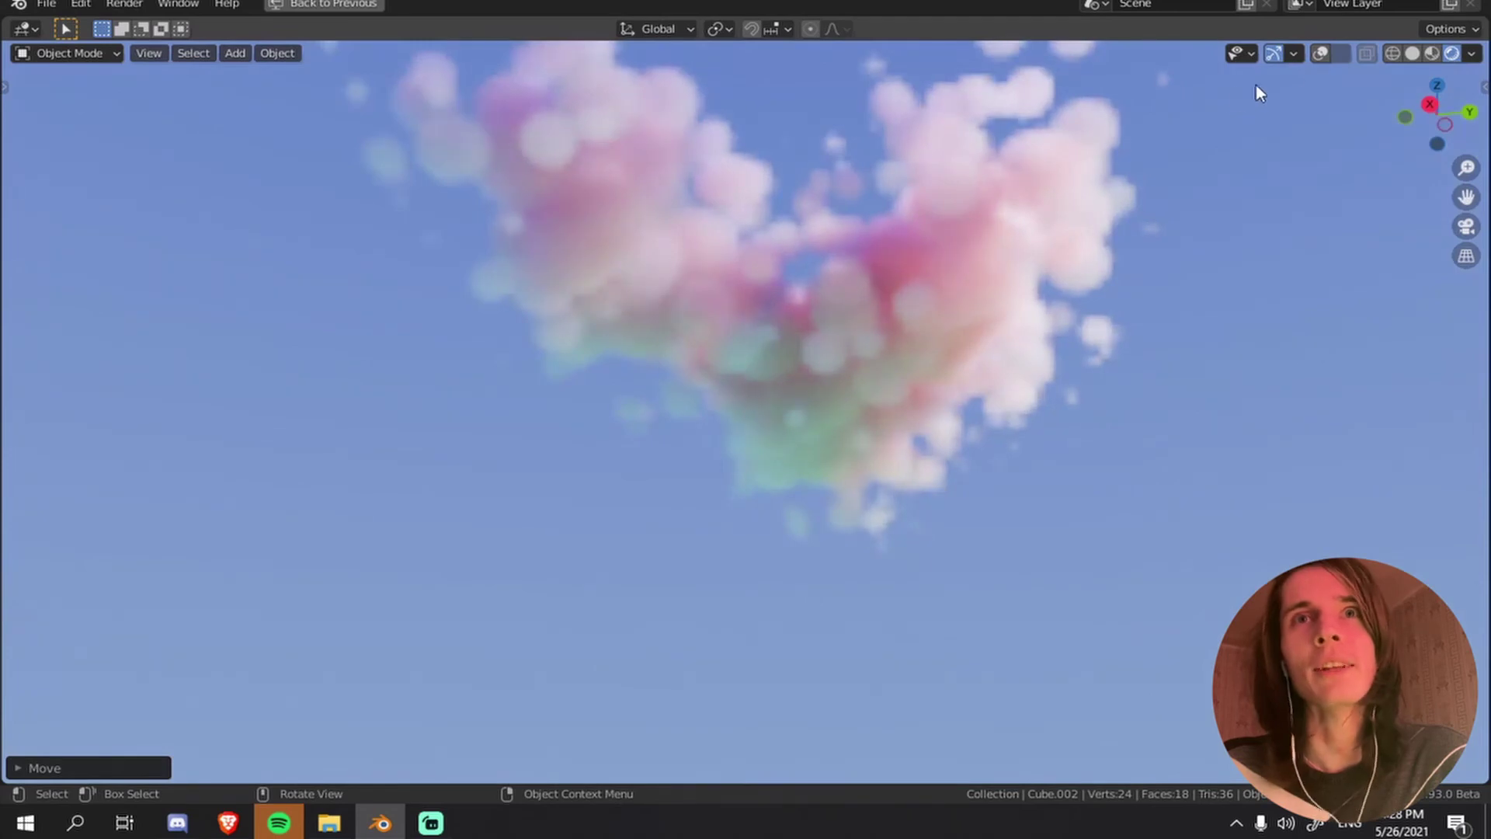
- Set the green ground light's power to 2500 W
{"action": "left_click", "coordinate": [1321, 53]}
{"action": "left_click", "coordinate": [1320, 53]}
{"action": "key", "text": "ctrl+space"}
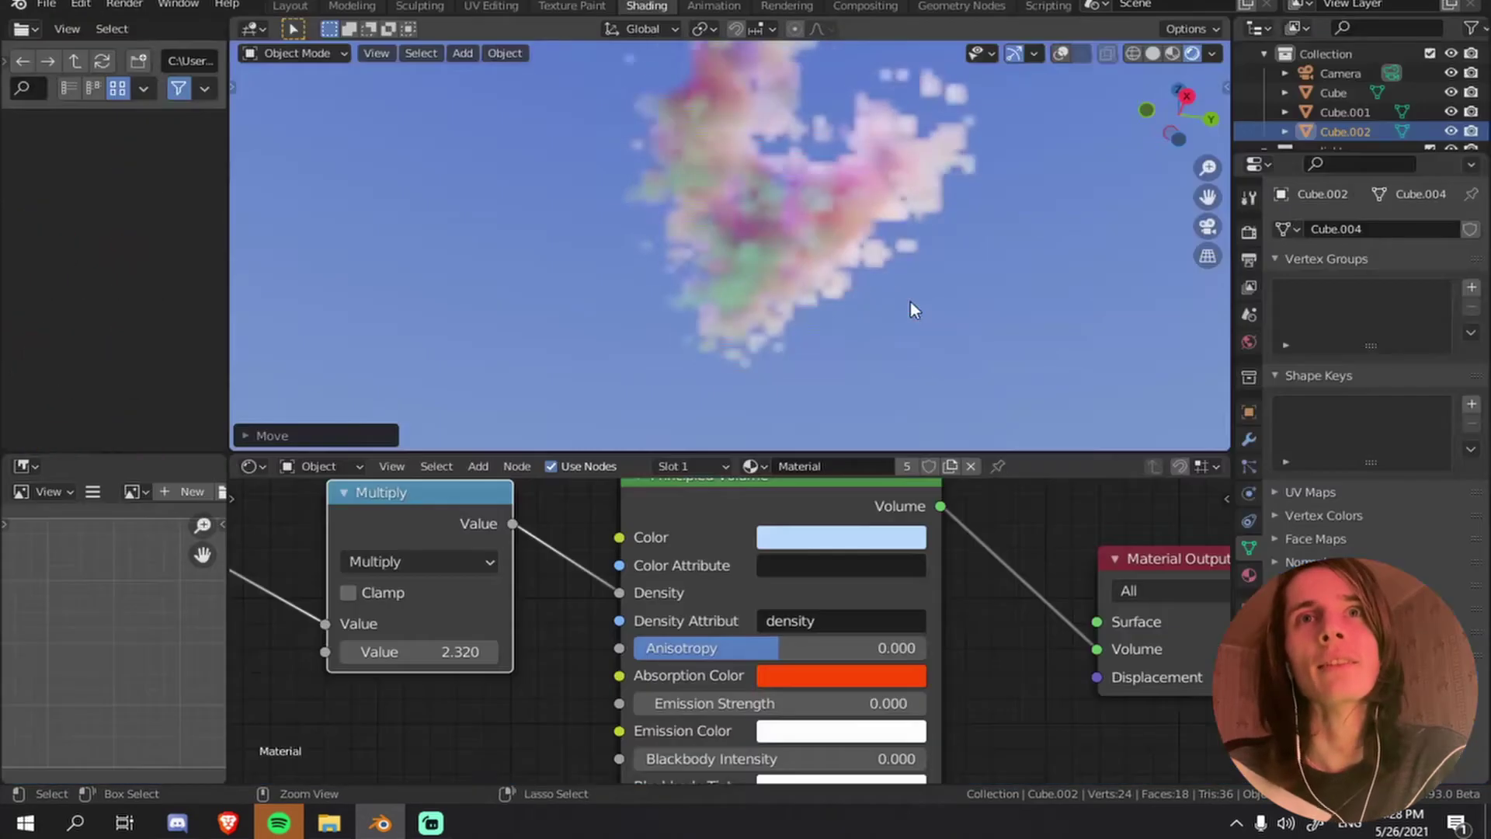
{"action": "key", "text": "ctrl+space"}
{"action": "middle_click_drag", "start_coordinate": [971, 316], "coordinate": [769, 377]}
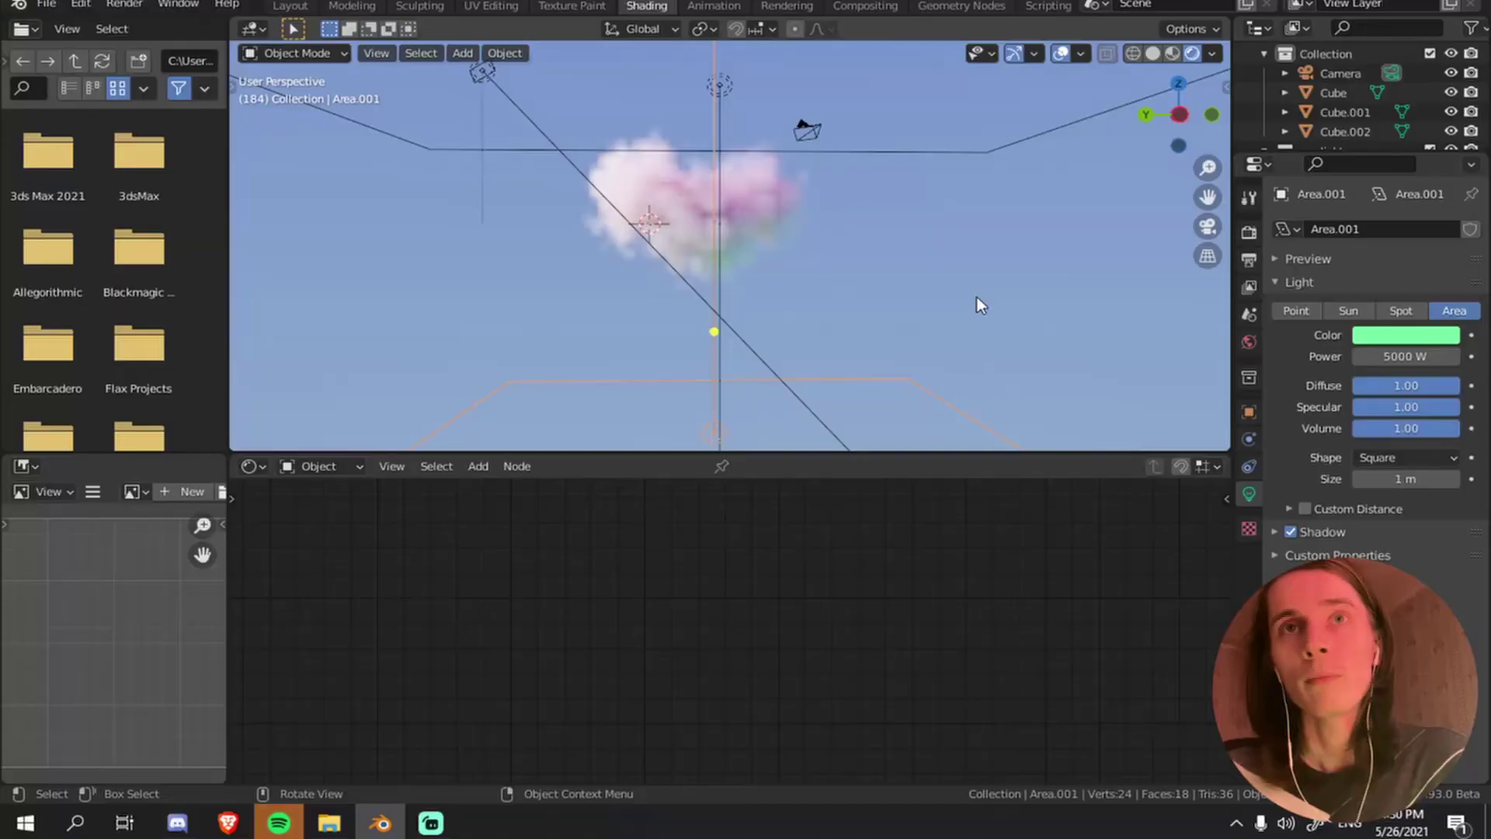
{"action": "middle_click_drag", "start_coordinate": [976, 296], "coordinate": [810, 261]}
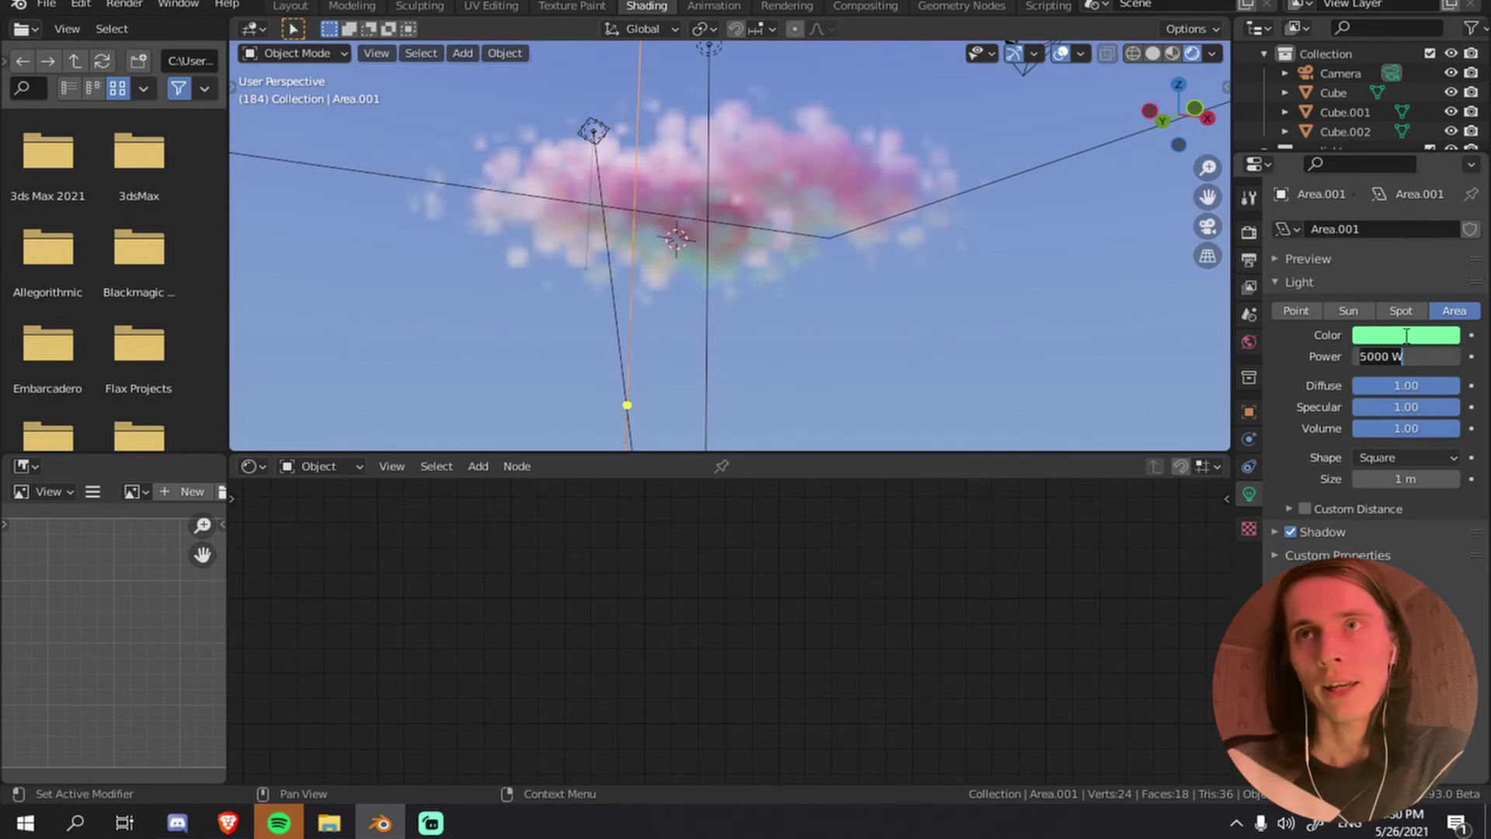
{"action": "key", "text": "Return"}
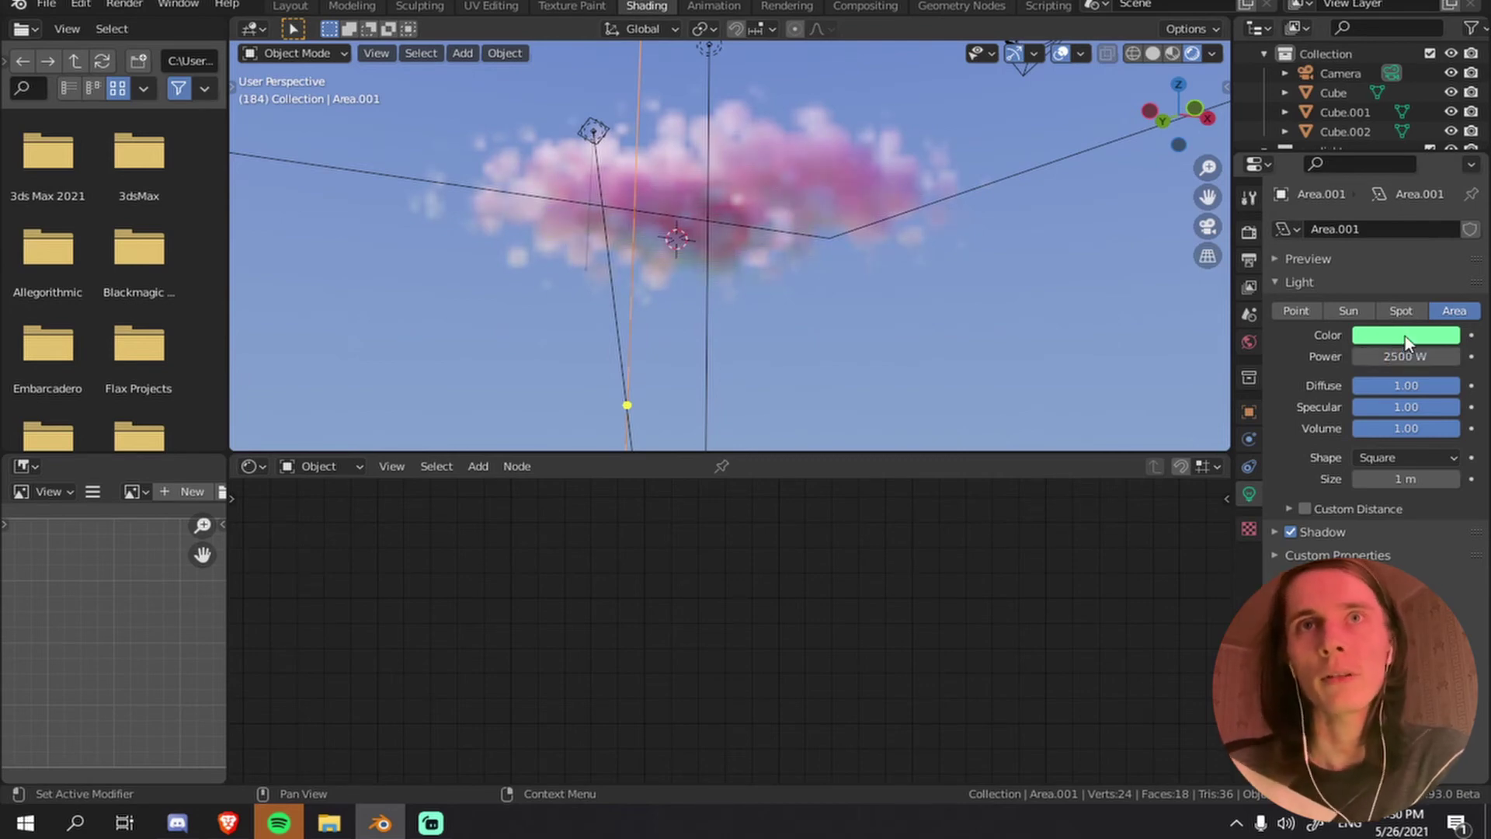
- Scale up the ground area light and examine the merged clouds from several sides with the overlays hidden
{"action": "key", "text": "ctrl+space"}
{"action": "scroll", "coordinate": [875, 345], "scroll_direction": "up", "scroll_amount": 4}
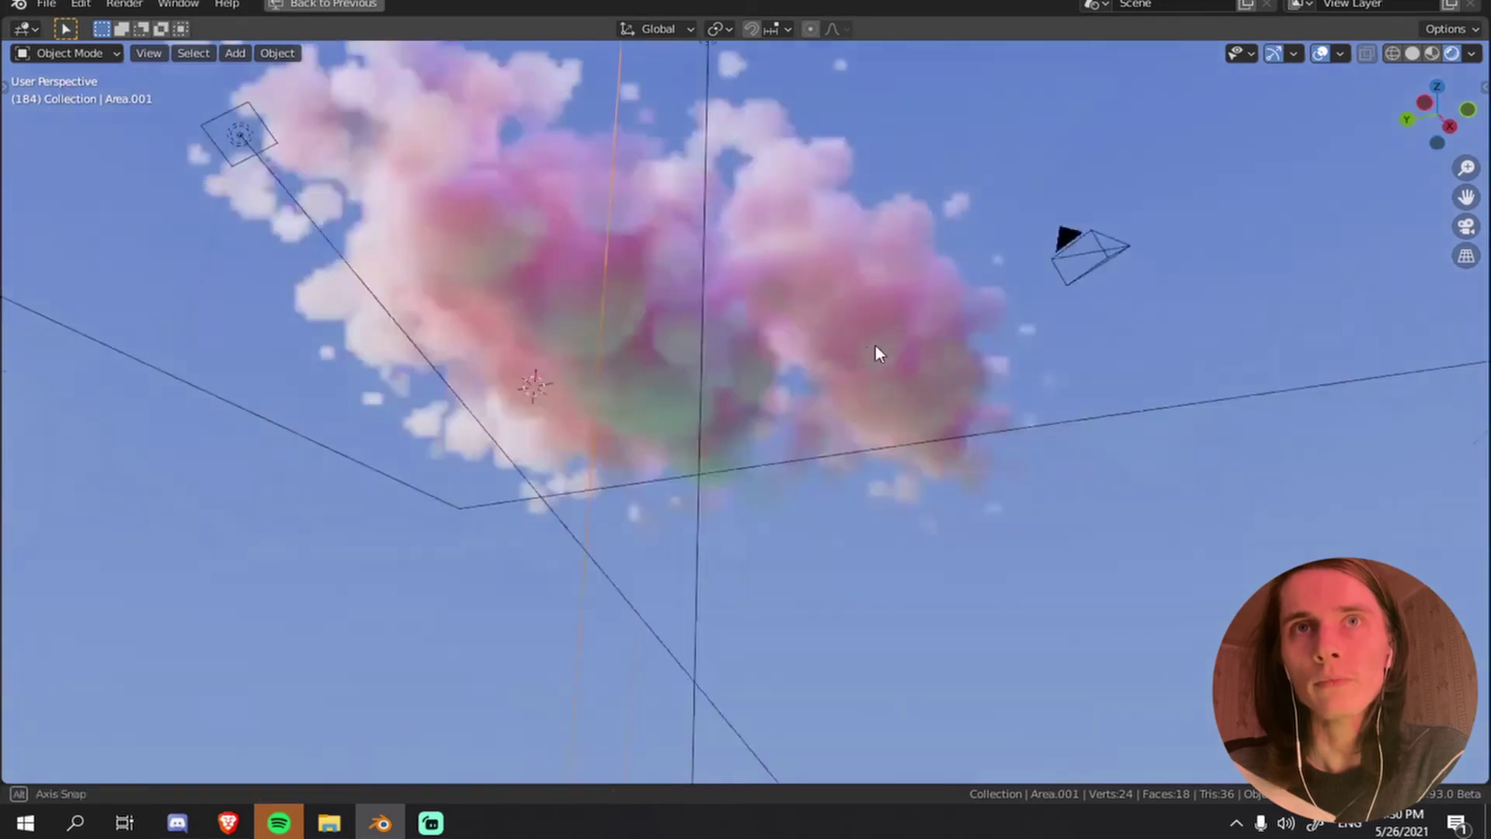
{"action": "scroll", "coordinate": [853, 354], "scroll_direction": "down", "scroll_amount": 5}
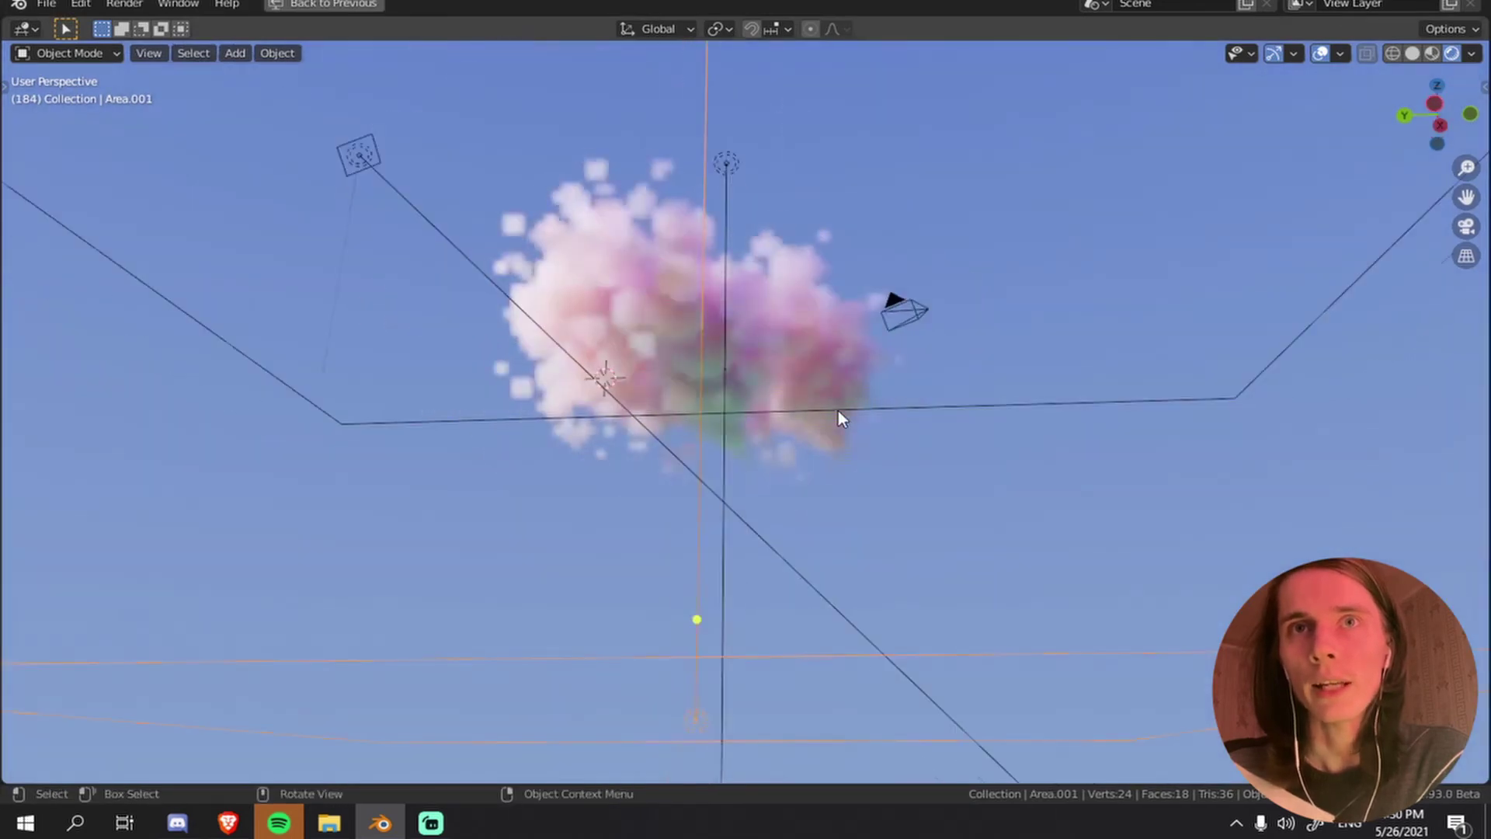
{"action": "key", "text": "s"}
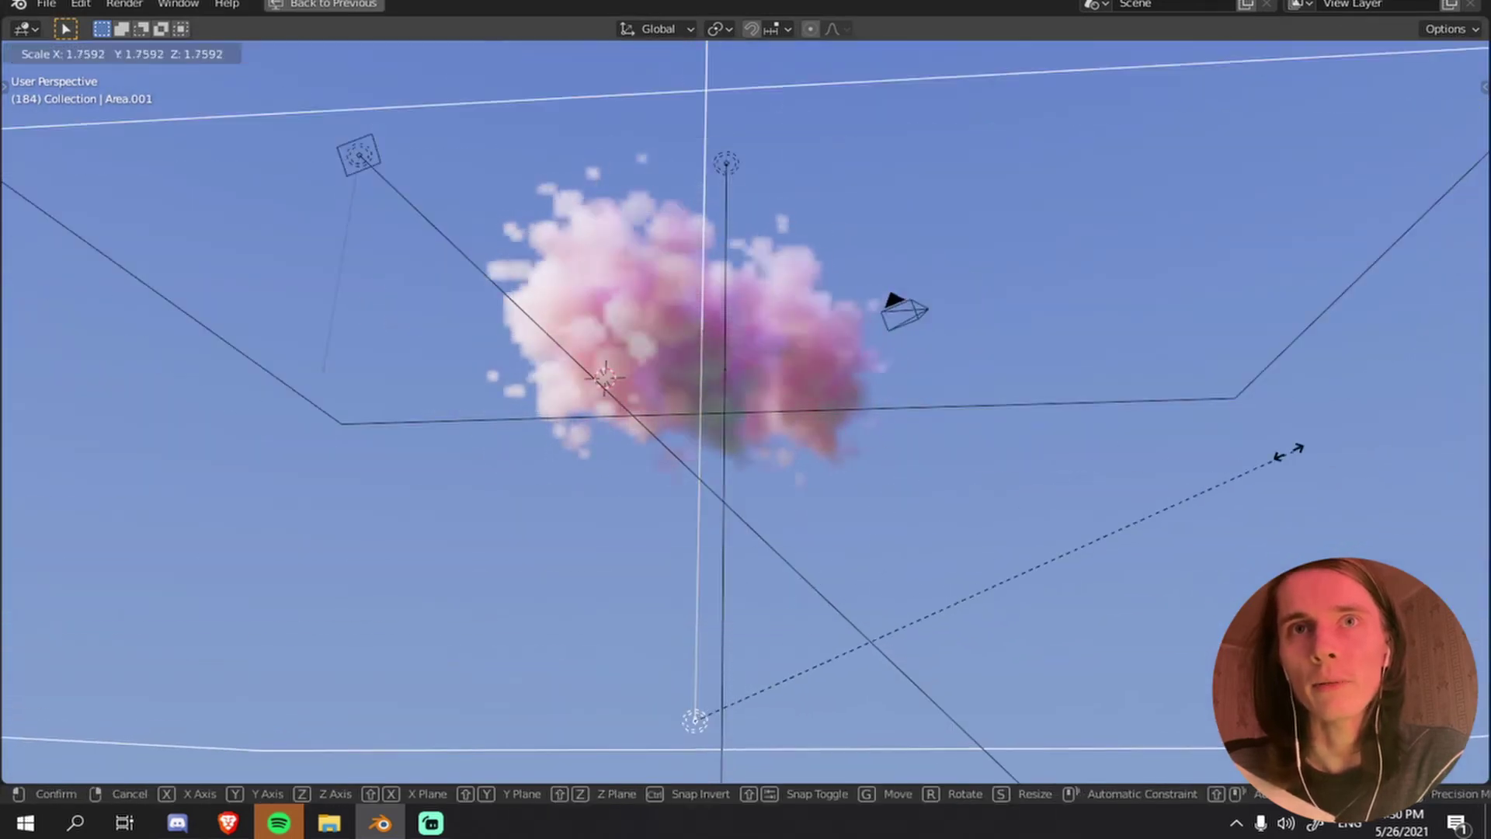
{"action": "left_click", "coordinate": [1245, 469]}
{"action": "left_click", "coordinate": [1322, 53]}
{"action": "middle_click_drag", "start_coordinate": [932, 339], "coordinate": [822, 370]}
{"action": "middle_click_drag", "start_coordinate": [625, 365], "coordinate": [1126, 403]}
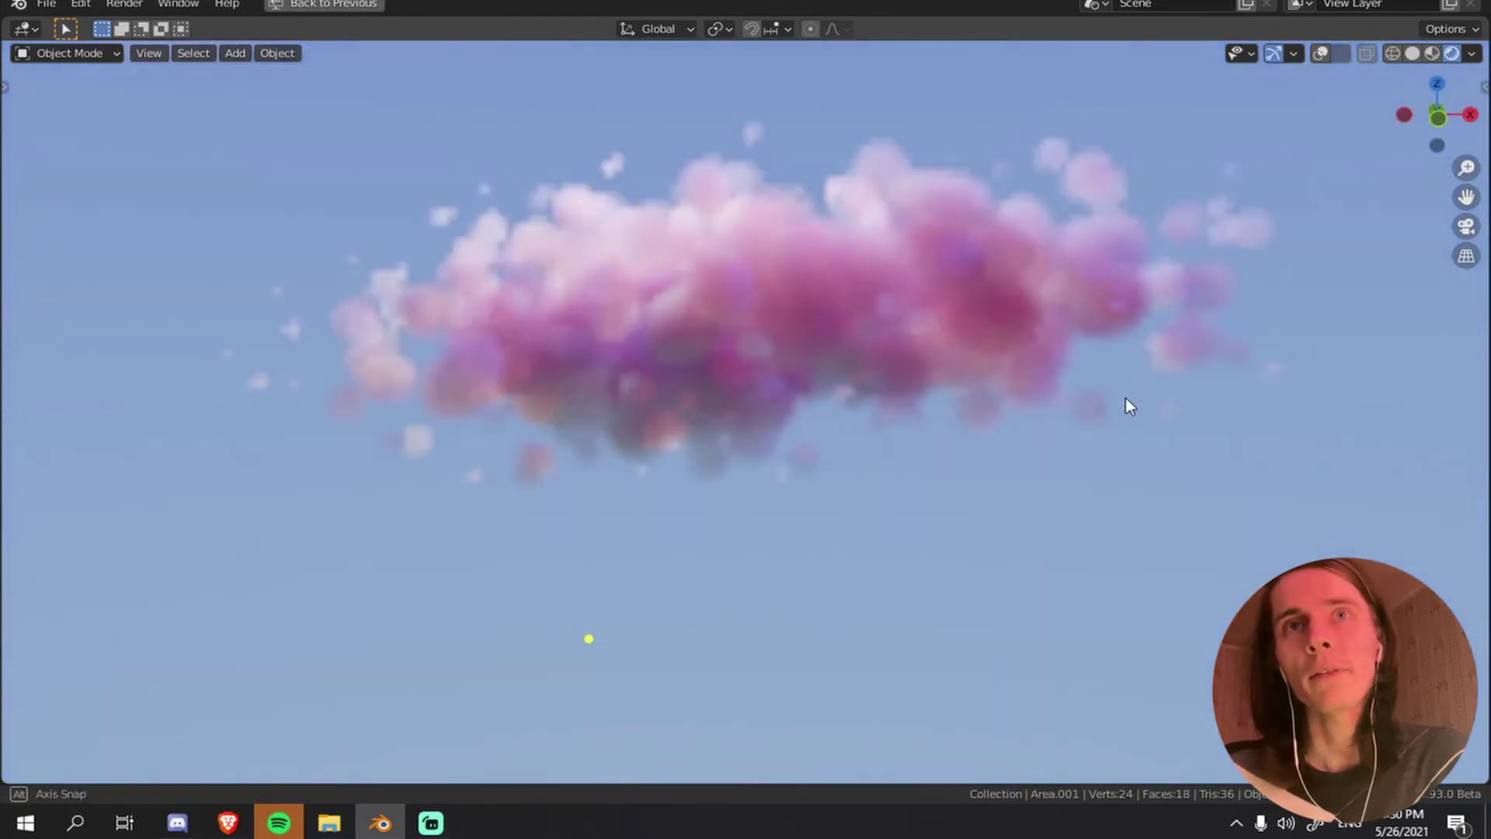
{"action": "middle_click_drag", "start_coordinate": [673, 397], "coordinate": [846, 329]}
- Delete the duplicated cloud cubes, keeping the original cube
{"action": "key", "text": "x"}
{"action": "left_click", "coordinate": [841, 322]}
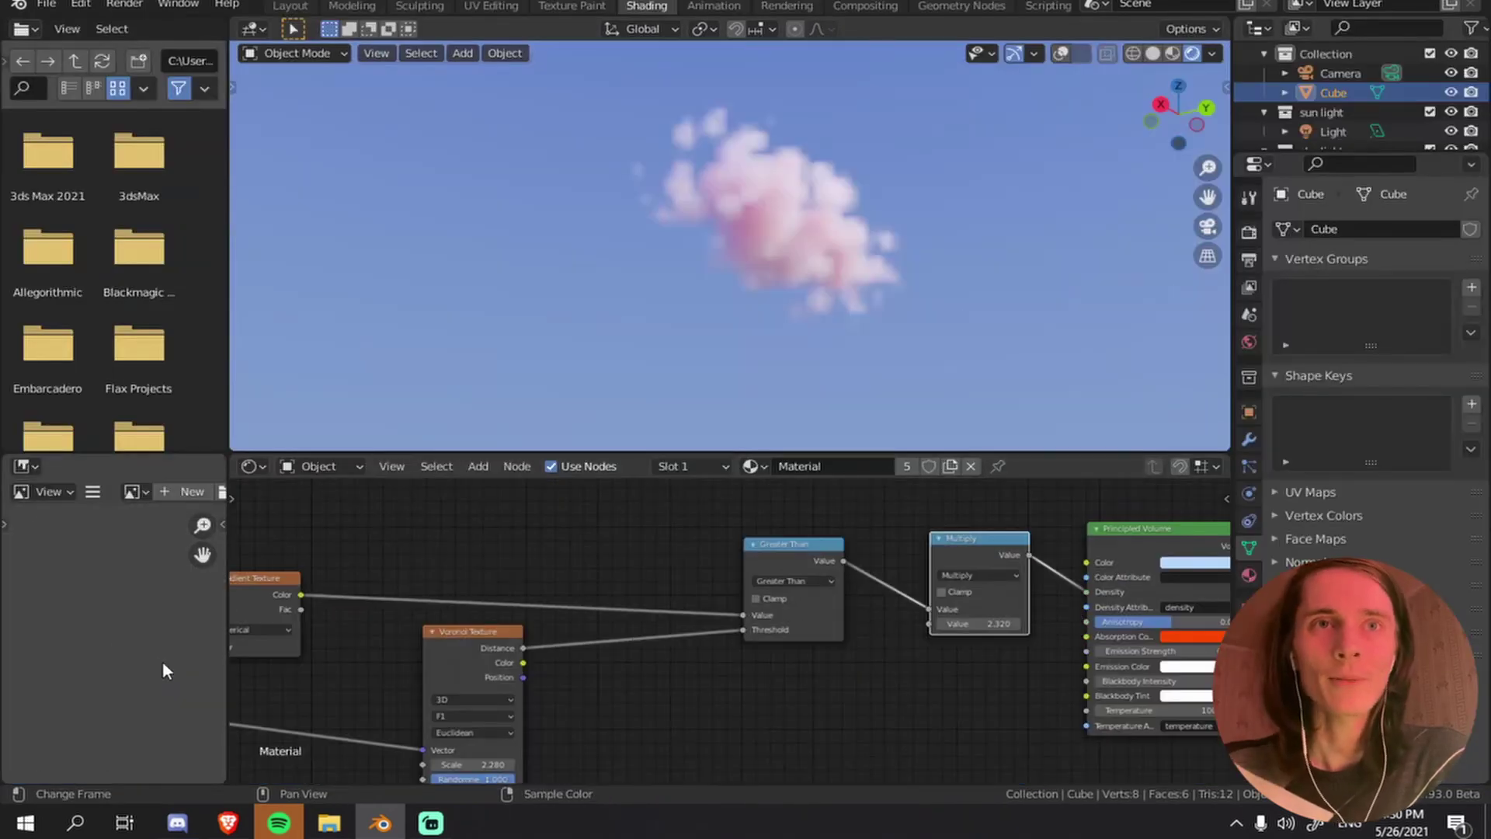
{"action": "scroll", "coordinate": [622, 688], "scroll_direction": "down", "scroll_amount": 1}
- Insert a Mapping node before the Voronoi texture's Vector input and set its location to X -1.09 m and Y 1.8 m
{"action": "middle_click_drag", "start_coordinate": [622, 687], "coordinate": [836, 621]}
{"action": "scroll", "coordinate": [835, 621], "scroll_direction": "up", "scroll_amount": 1}
{"action": "scroll", "coordinate": [520, 638], "scroll_direction": "up", "scroll_amount": 5}
{"action": "middle_click_drag", "start_coordinate": [520, 639], "coordinate": [828, 575]}
{"action": "key", "text": "shift+a"}
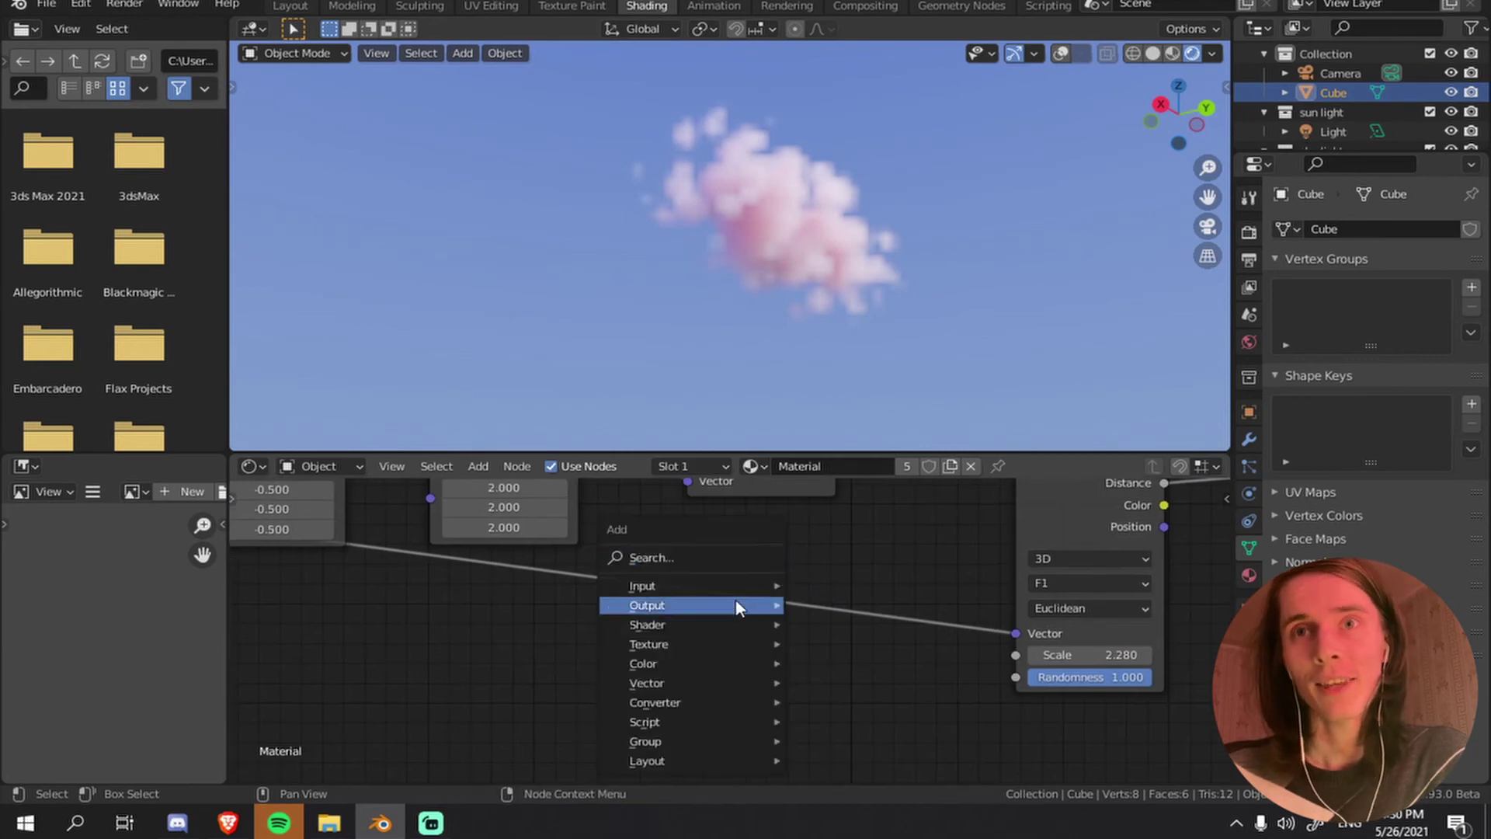
{"action": "mouse_move", "coordinate": [715, 638]}
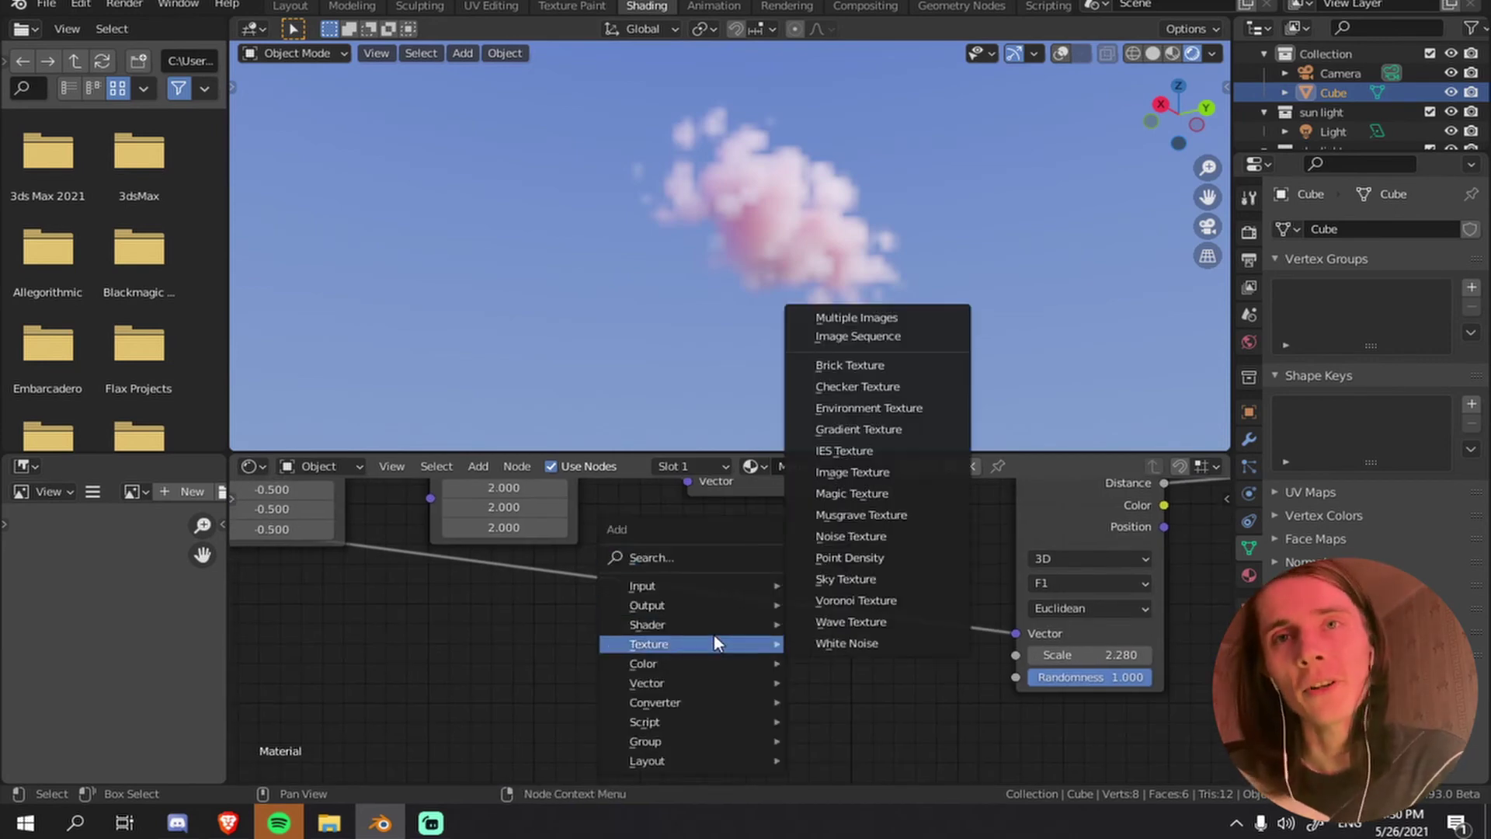
{"action": "mouse_move", "coordinate": [716, 683]}
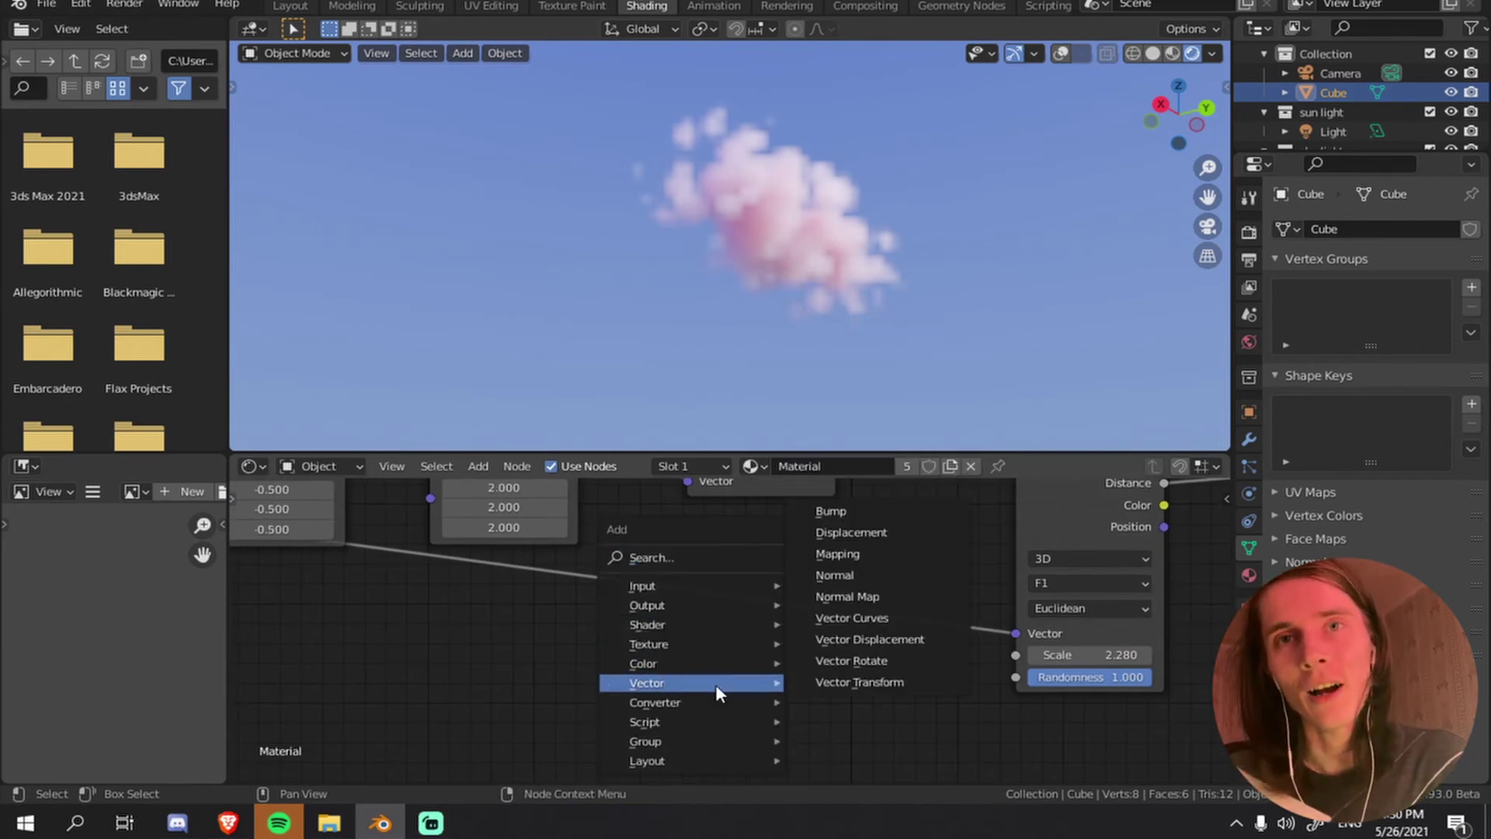
{"action": "left_click", "coordinate": [846, 554]}
{"action": "left_click", "coordinate": [717, 641]}
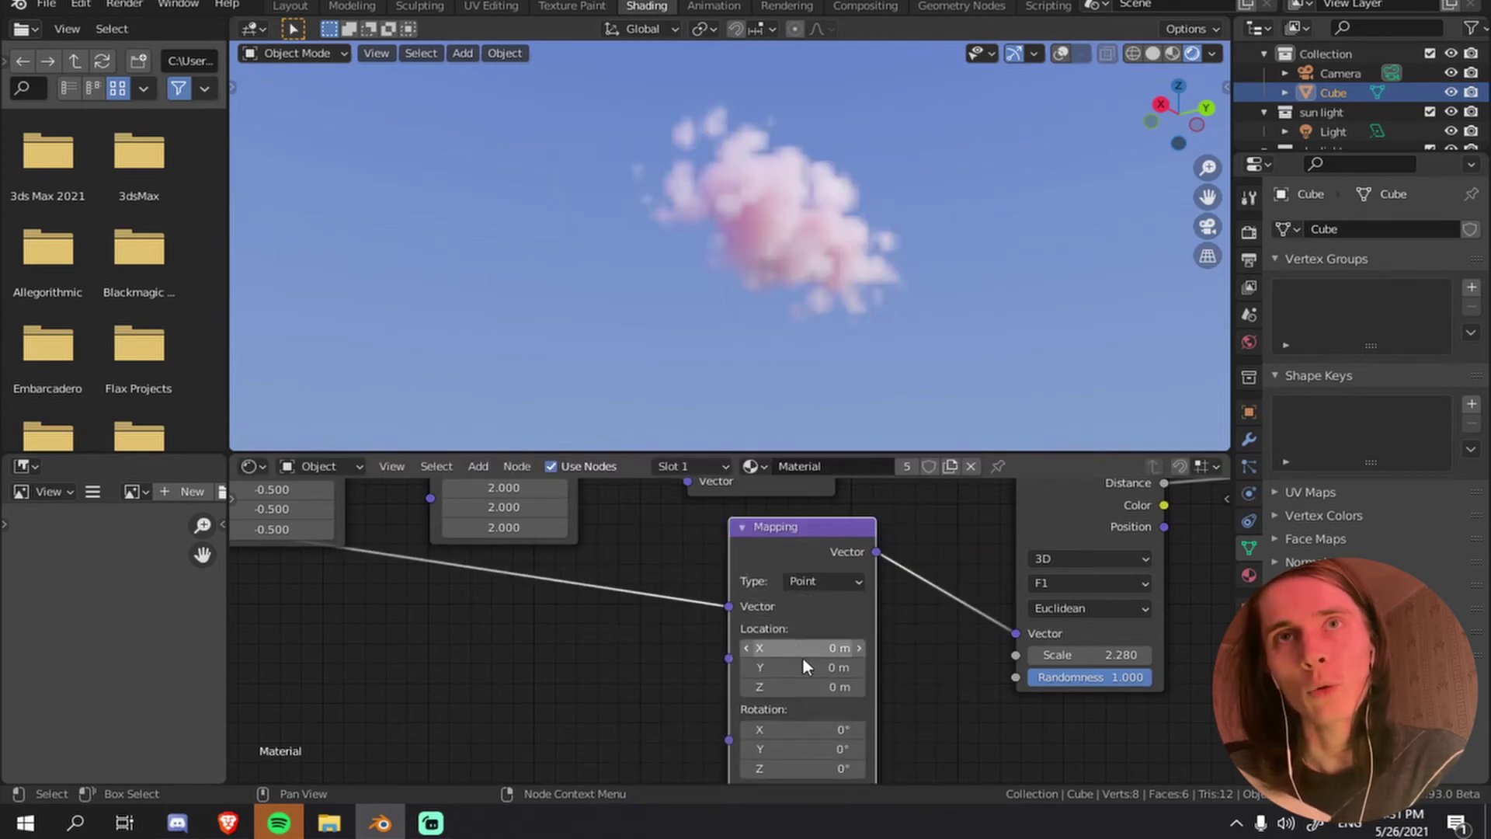
{"action": "left_click_drag", "start_coordinate": [804, 667], "coordinate": [806, 667]}
{"action": "left_click_drag", "start_coordinate": [806, 667], "coordinate": [839, 648]}
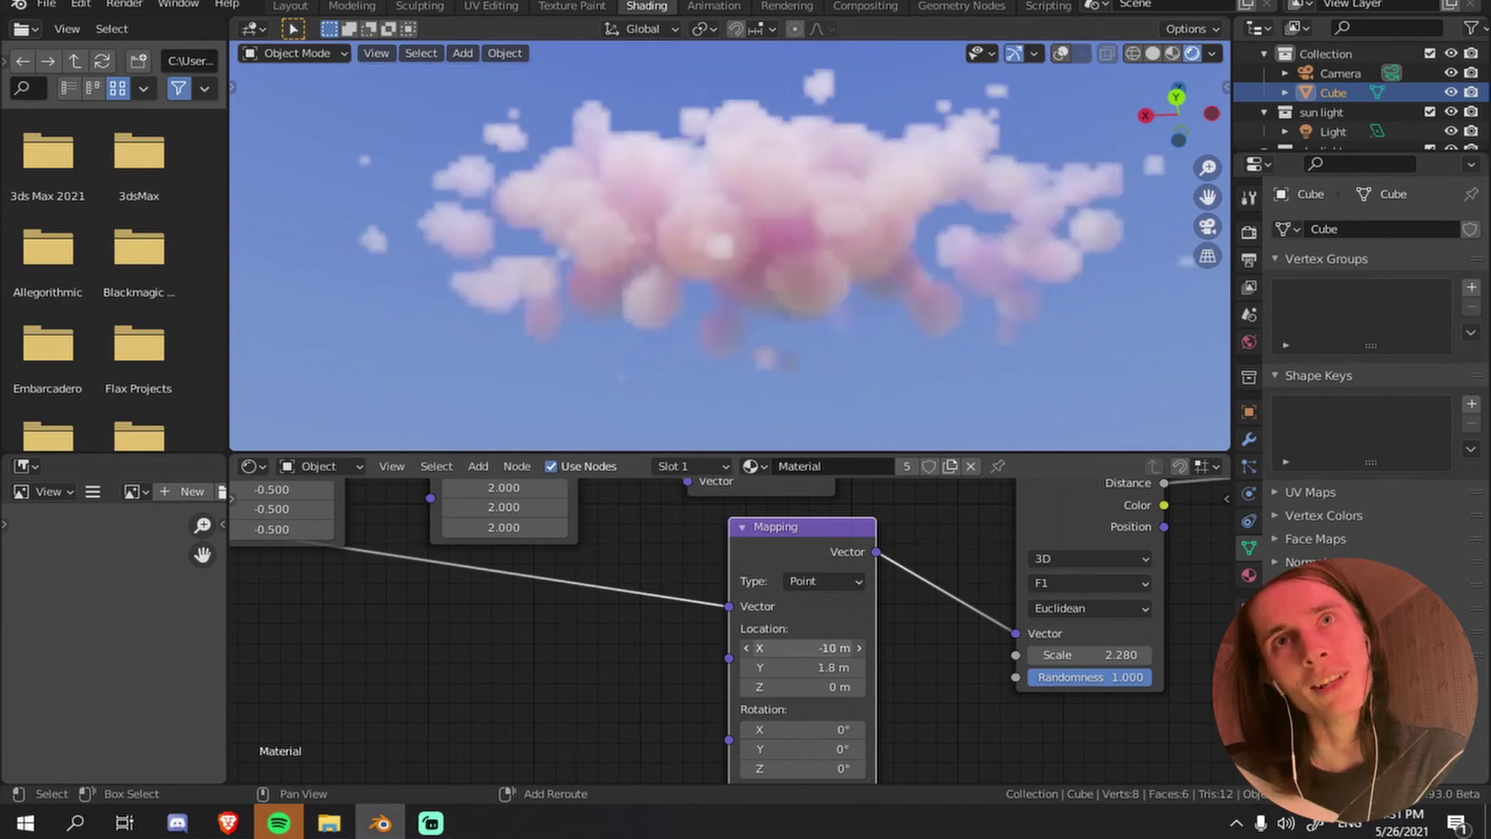
- Add a Combine XYZ node and connect its Vector output to the Mapping node's Location
{"action": "key", "text": "shift+a"}
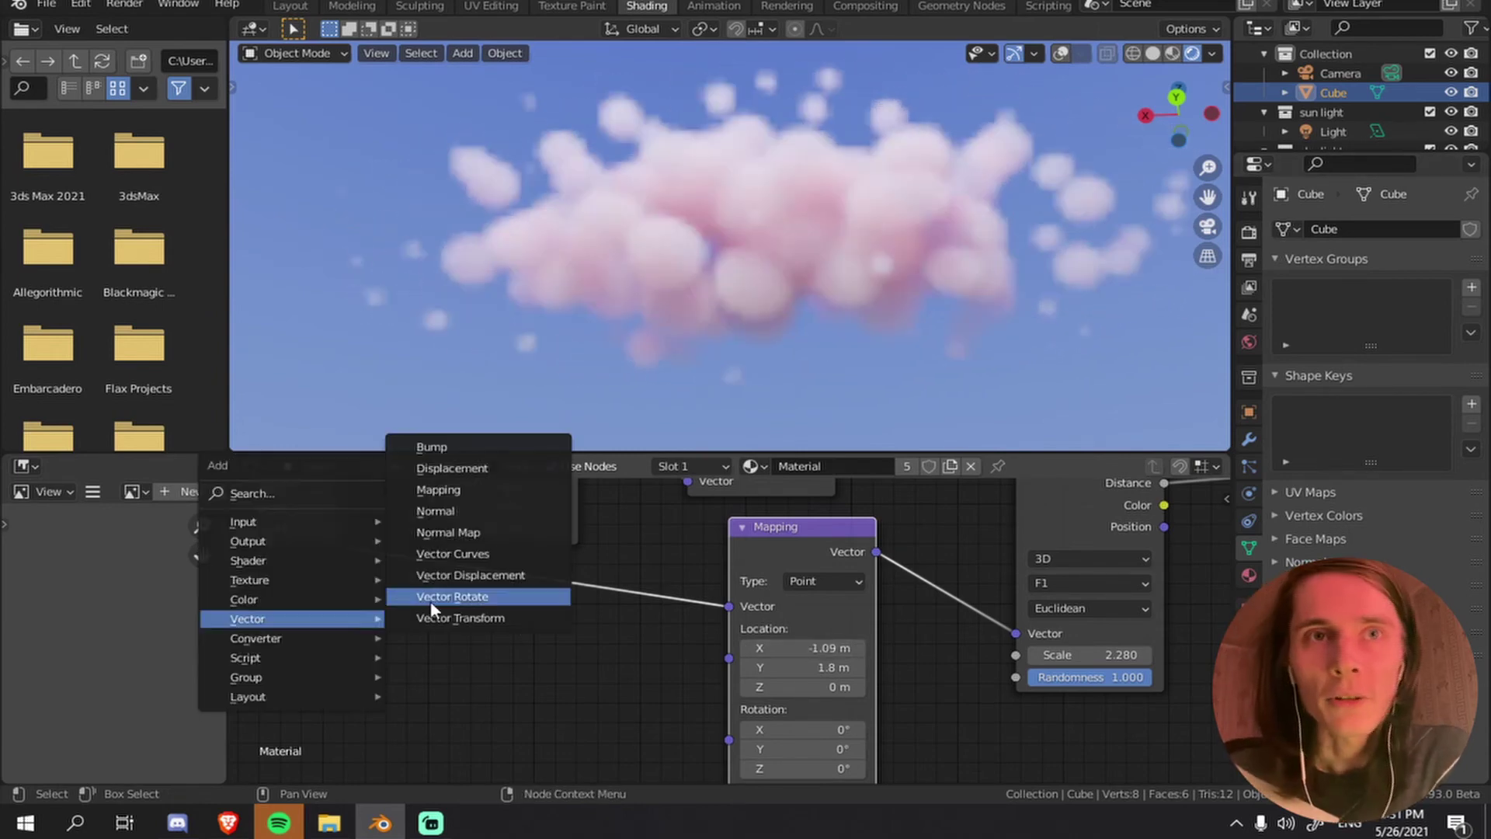
{"action": "mouse_move", "coordinate": [320, 642]}
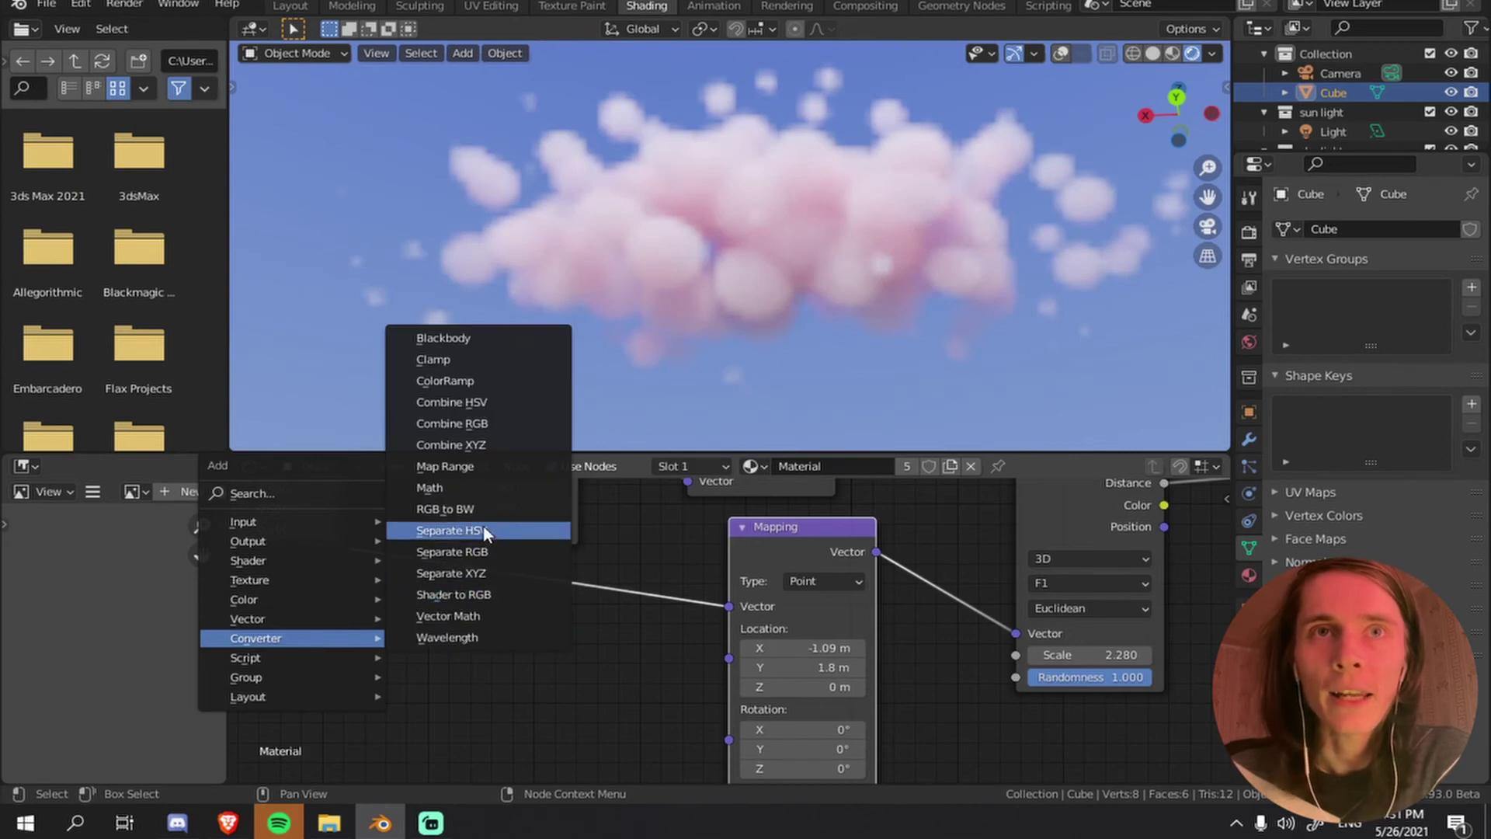
{"action": "left_click", "coordinate": [497, 456]}
{"action": "left_click", "coordinate": [548, 633]}
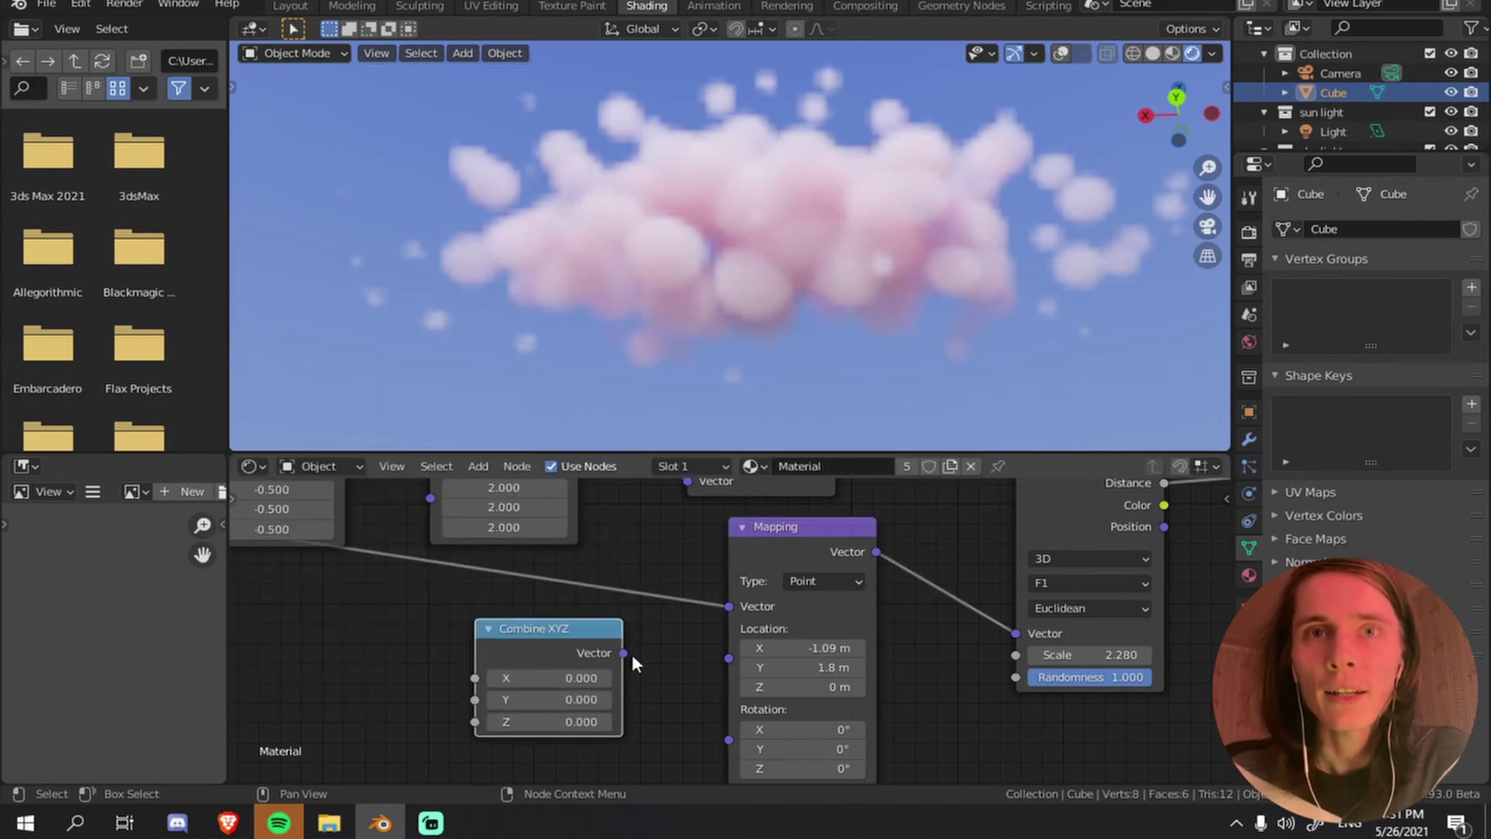
{"action": "left_click_drag", "start_coordinate": [625, 653], "coordinate": [729, 628]}
- Drive the Combine XYZ node's X value with #frame/100 and play the animation
{"action": "left_click", "coordinate": [549, 677]}
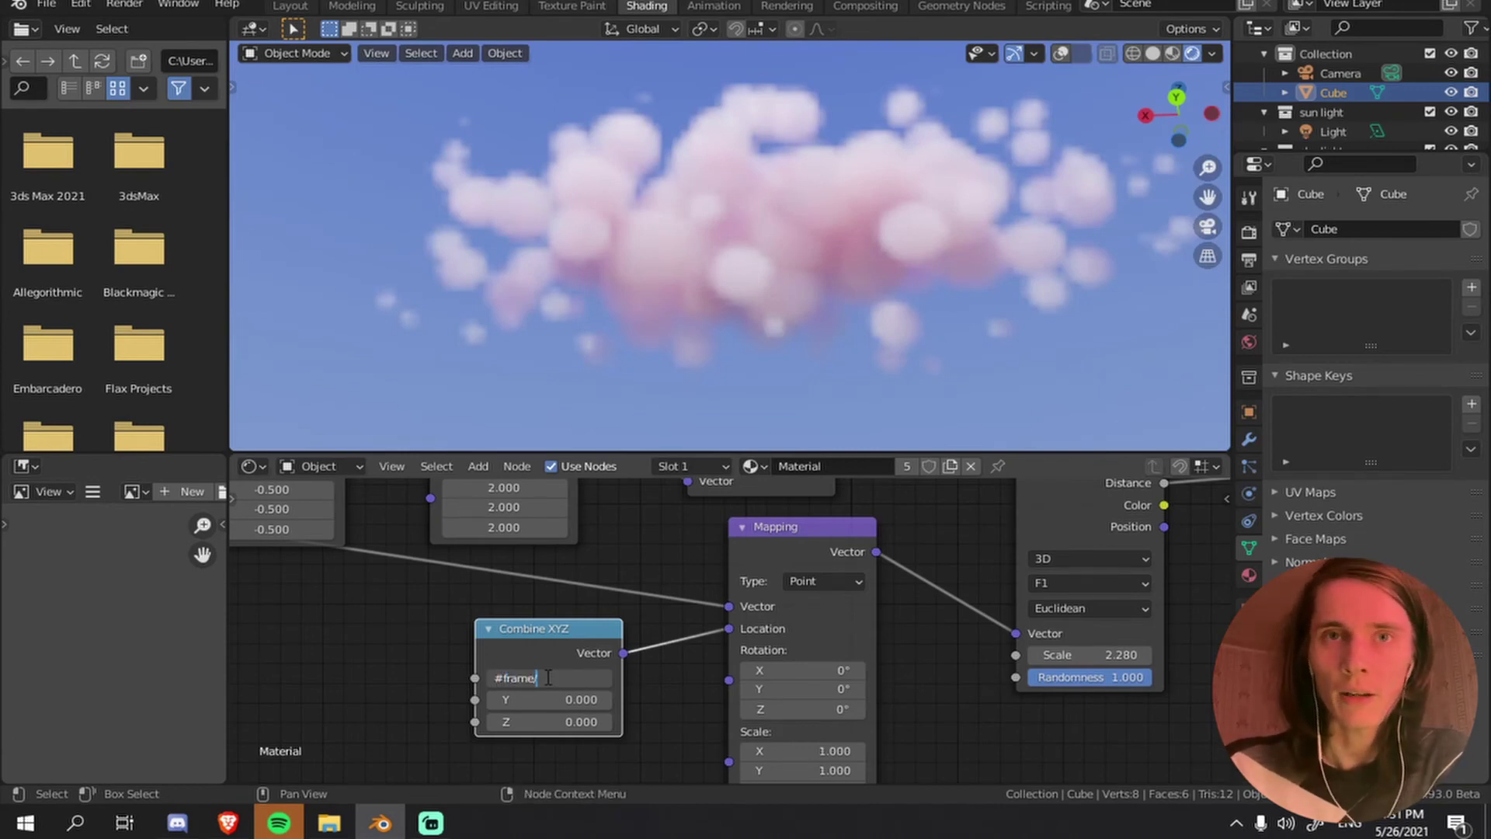
{"action": "type", "text": "#frame/100"}
{"action": "key", "text": "Return"}
{"action": "key", "text": "space"}
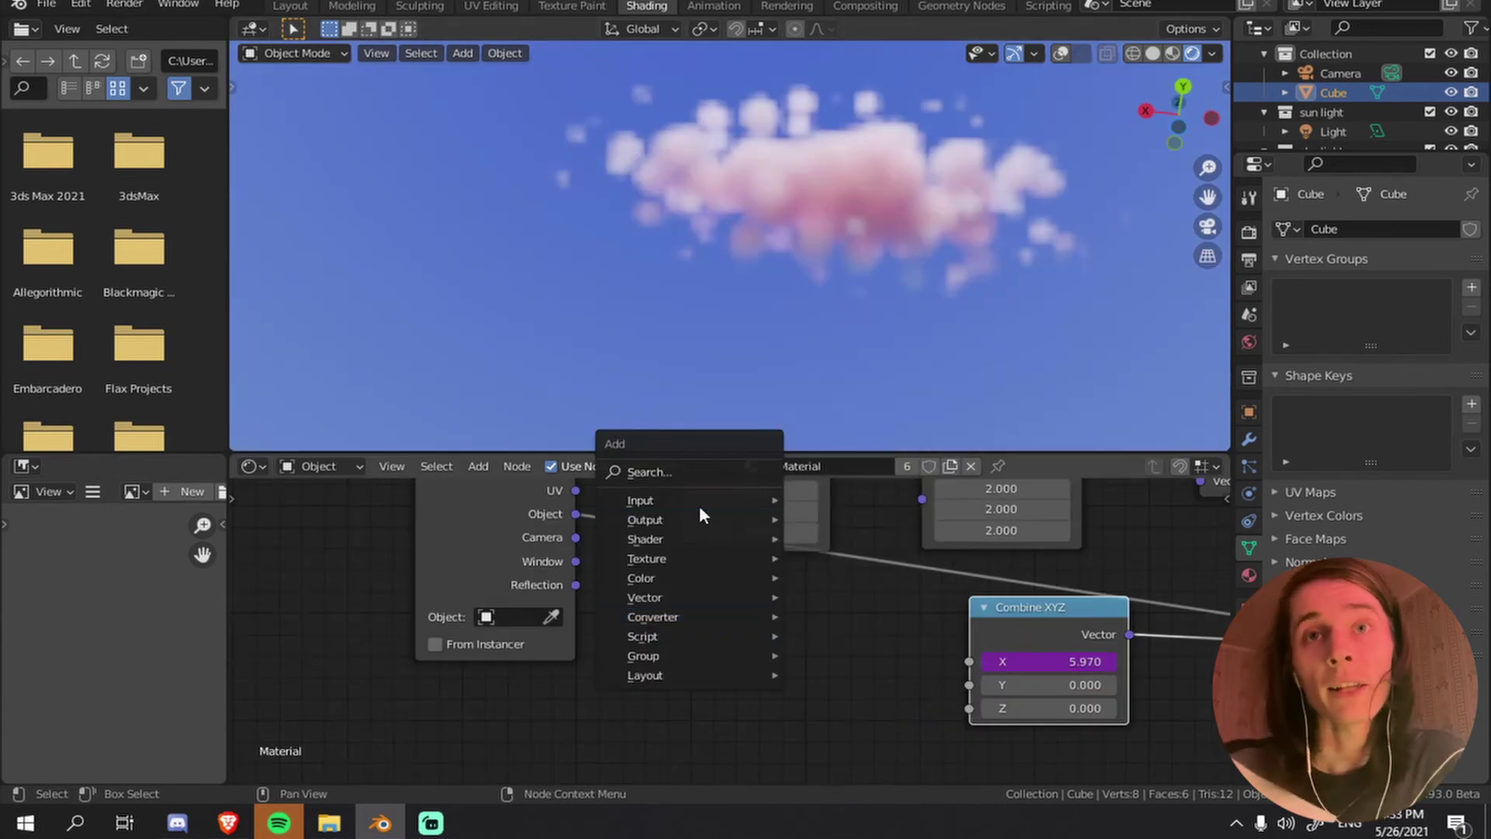
- Add an Object Info node below the Texture Coordinate node in the cloud material
{"action": "mouse_move", "coordinate": [699, 501]}
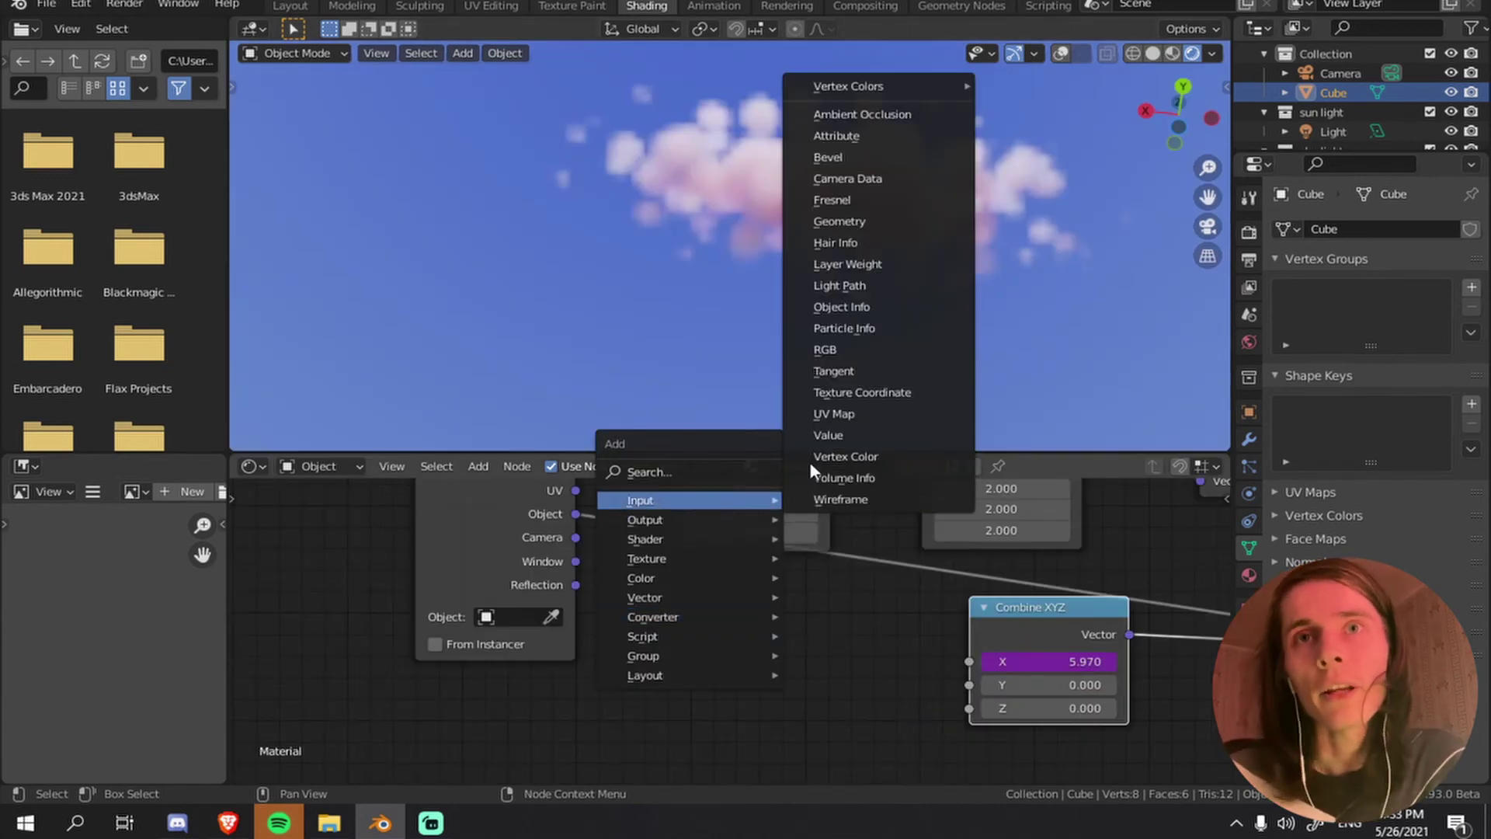
{"action": "left_click", "coordinate": [841, 307]}
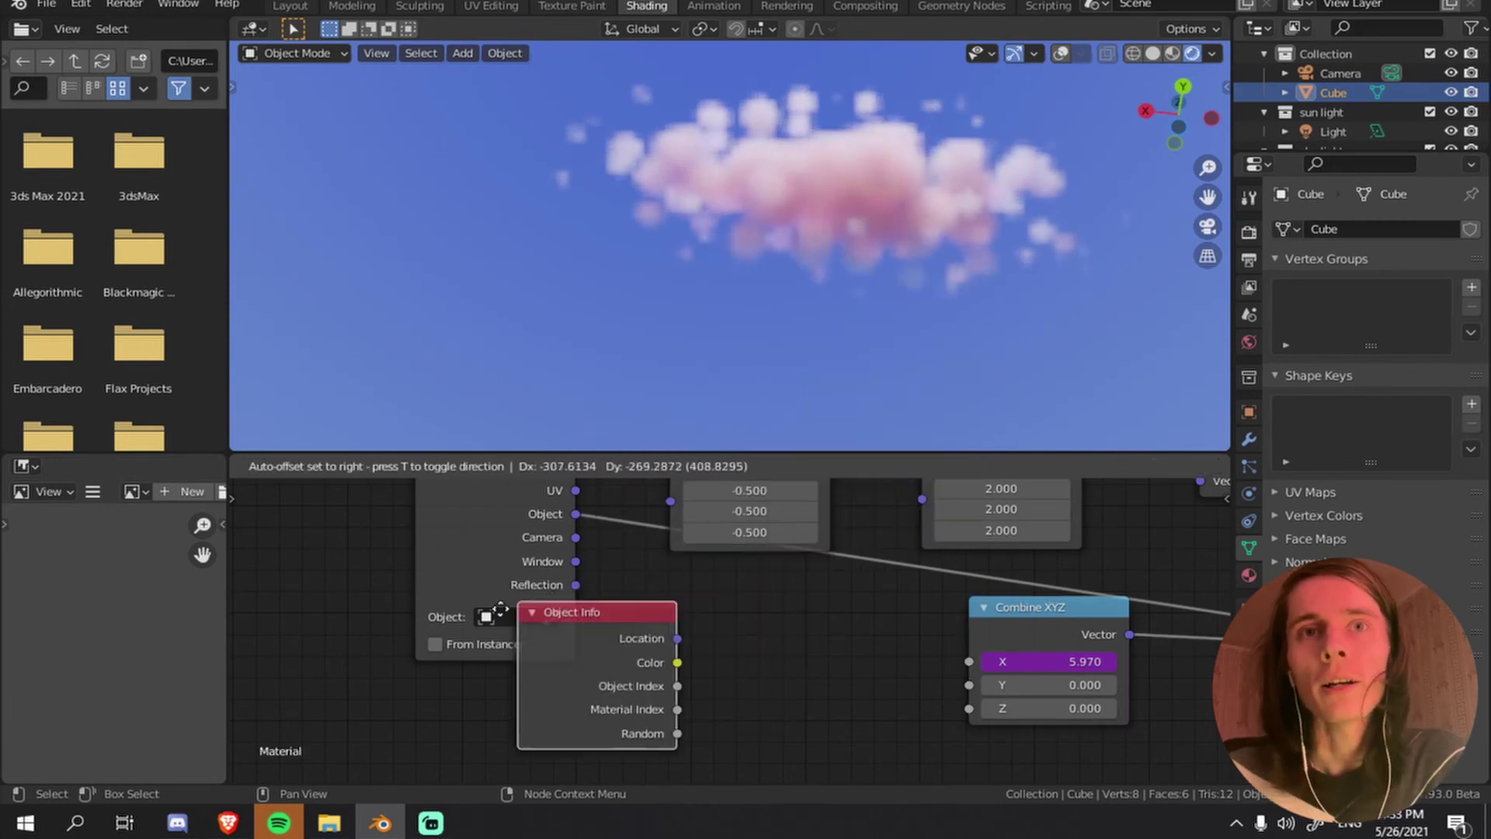
{"action": "left_click", "coordinate": [466, 680]}
{"action": "scroll", "coordinate": [697, 687], "scroll_direction": "down", "scroll_amount": 1}
{"action": "middle_click_drag", "start_coordinate": [697, 683], "coordinate": [653, 588]}
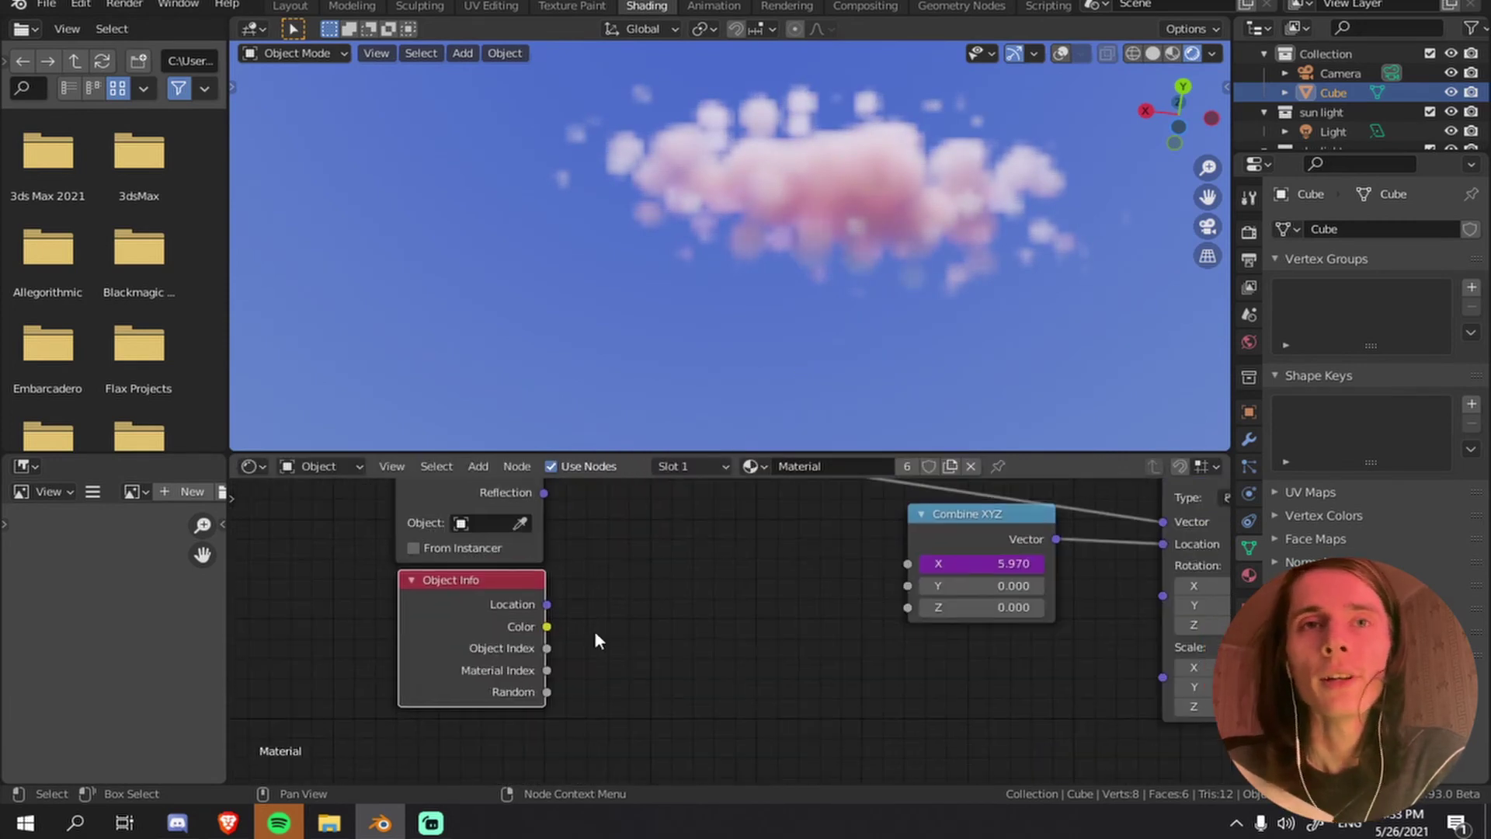
- Add a Math node and connect its Value output to the Combine XYZ node's Y input
{"action": "scroll", "coordinate": [594, 631], "scroll_direction": "up", "scroll_amount": 3}
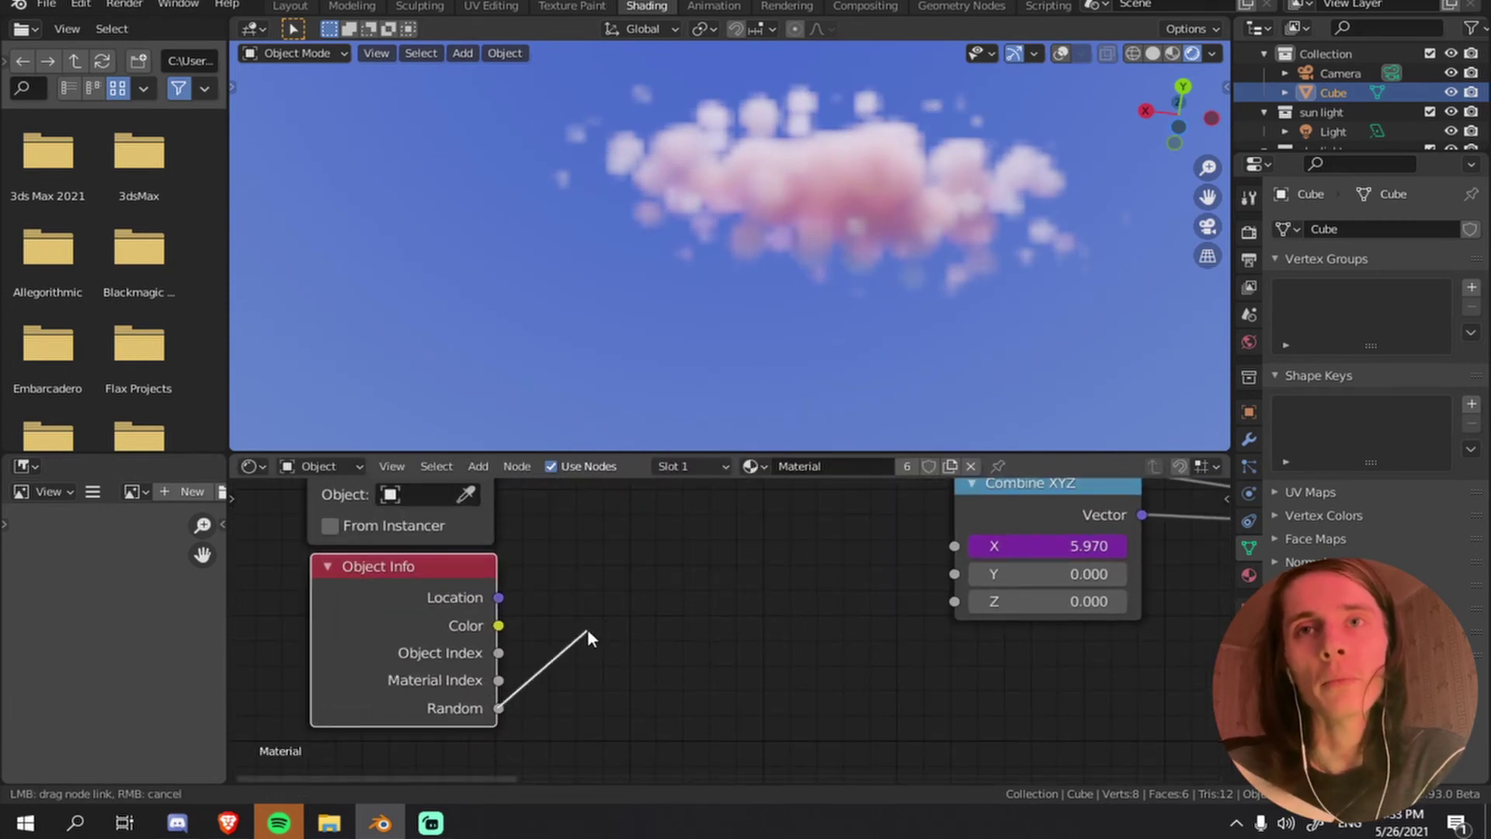
{"action": "left_click_drag", "start_coordinate": [588, 628], "coordinate": [636, 613]}
{"action": "key", "text": "shift+a"}
{"action": "mouse_move", "coordinate": [855, 666]}
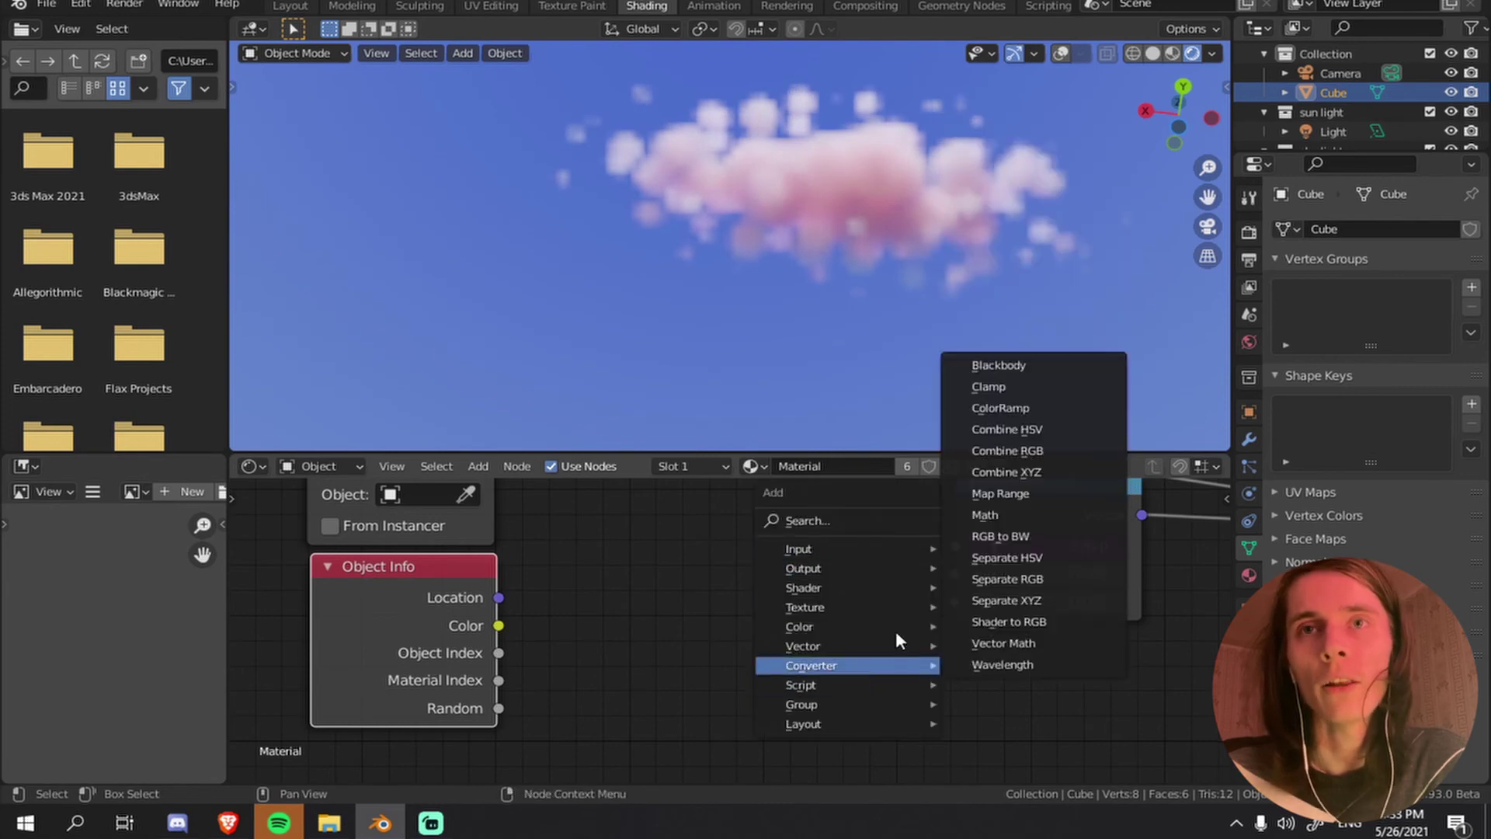
{"action": "left_click", "coordinate": [983, 520]}
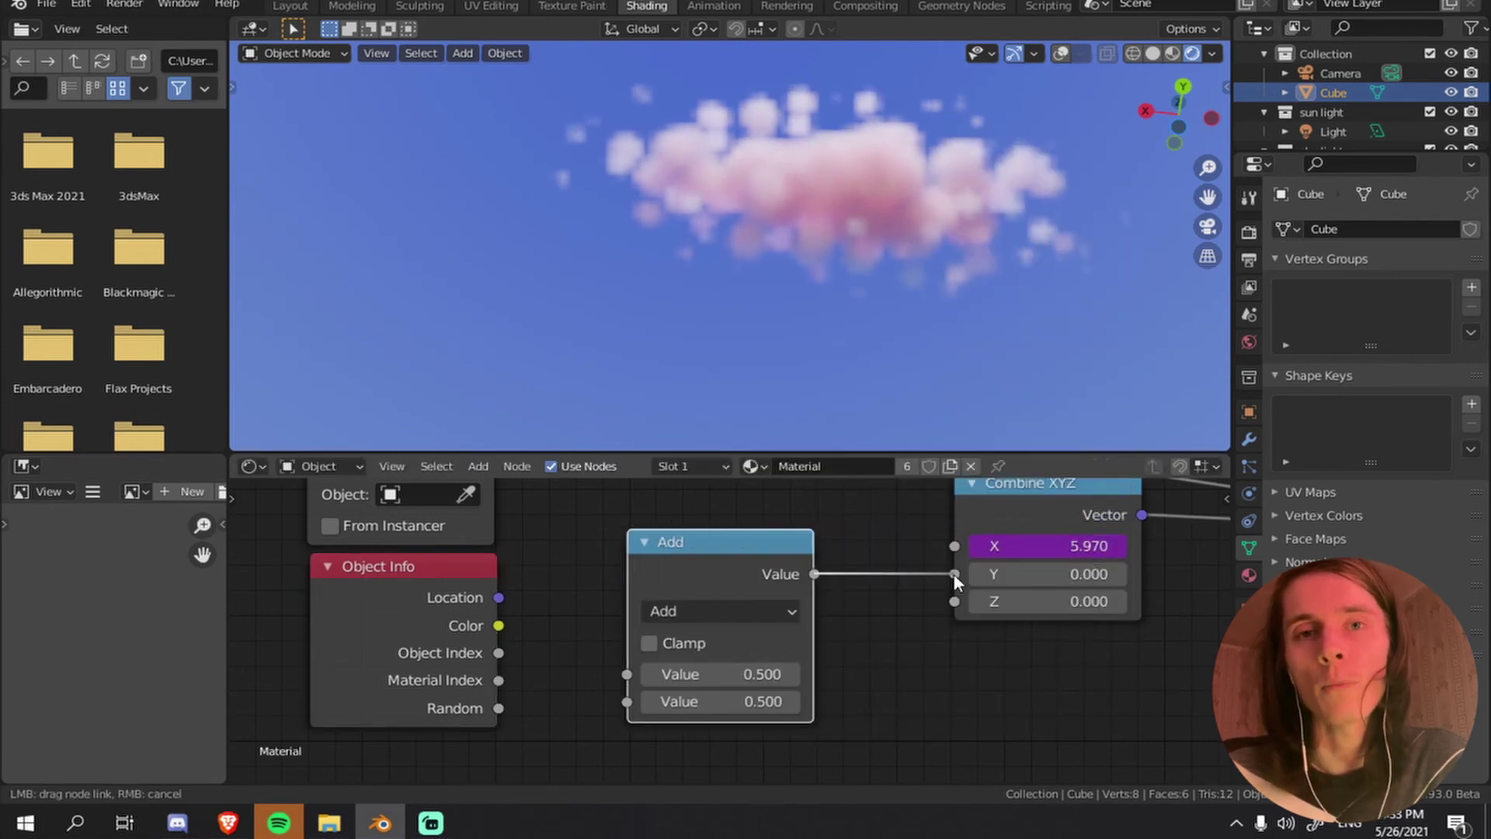
{"action": "left_click_drag", "start_coordinate": [955, 581], "coordinate": [955, 575]}
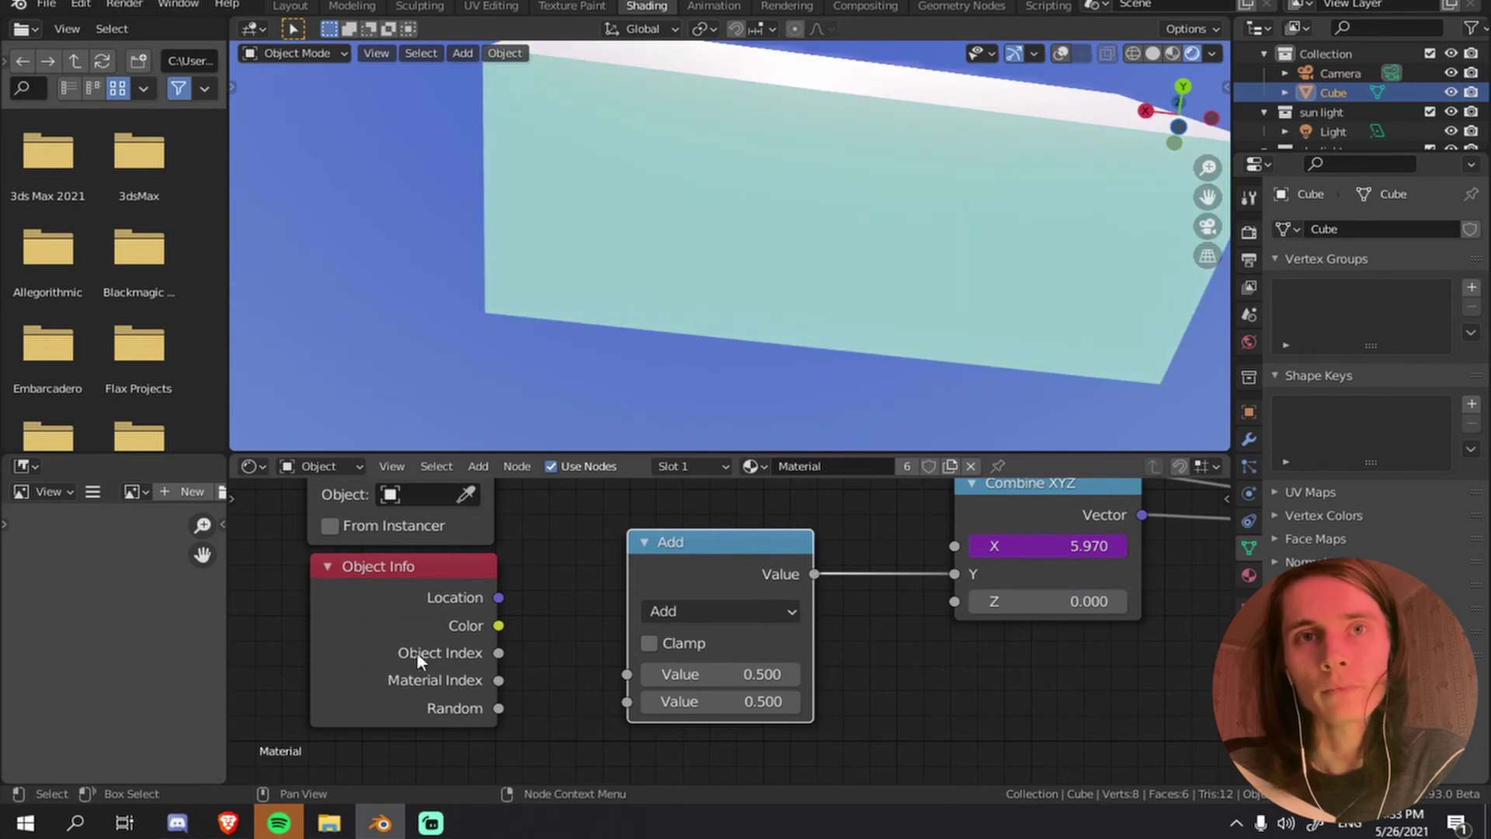
- Connect Object Info's Random output to the Math node's first value, set the operation to Multiply and the second value to 5000
{"action": "left_click_drag", "start_coordinate": [499, 708], "coordinate": [631, 674]}
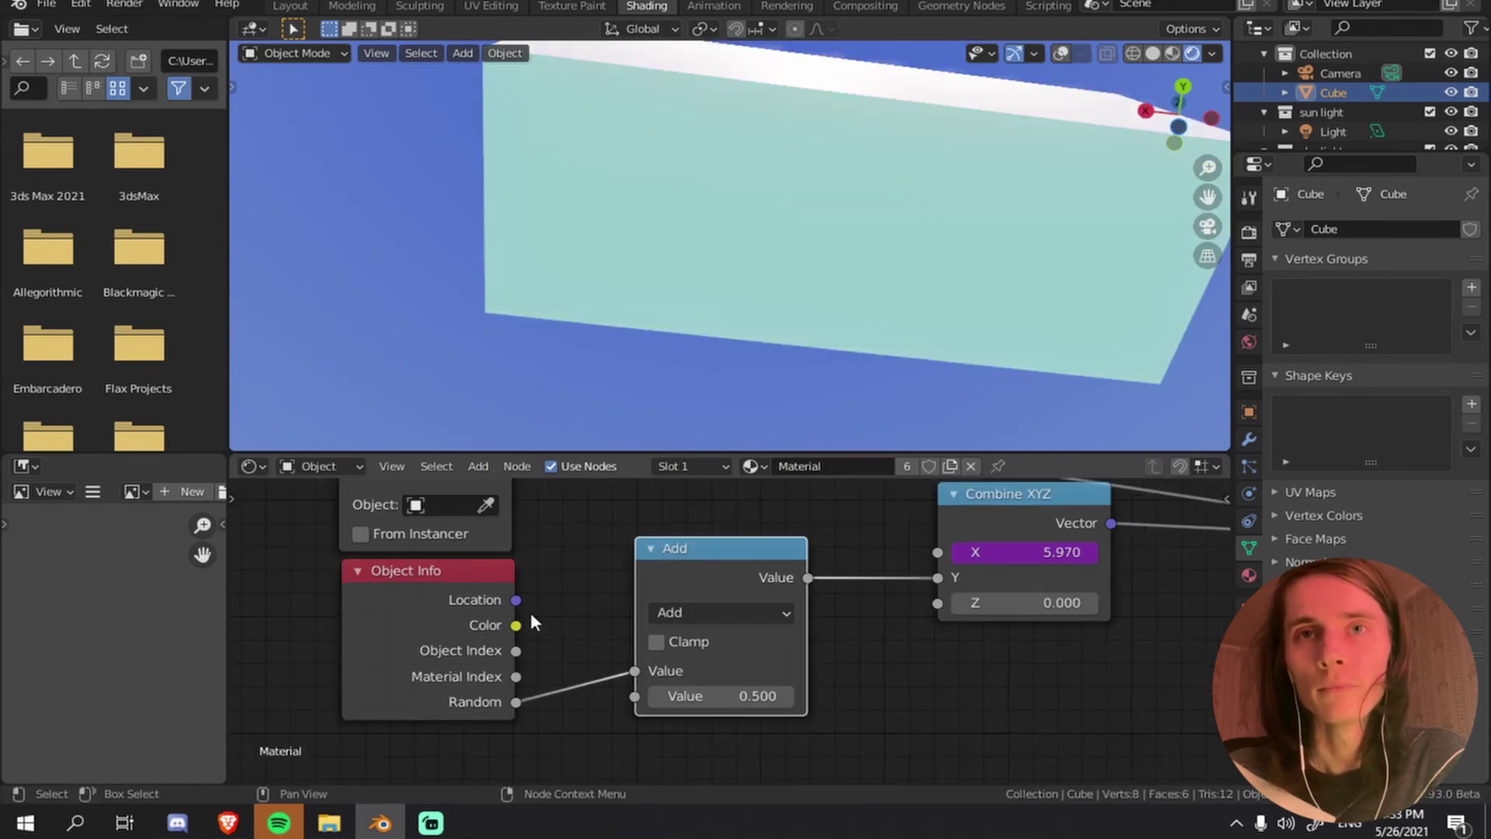
{"action": "middle_click_drag", "start_coordinate": [530, 612], "coordinate": [718, 613]}
{"action": "left_click", "coordinate": [923, 594]}
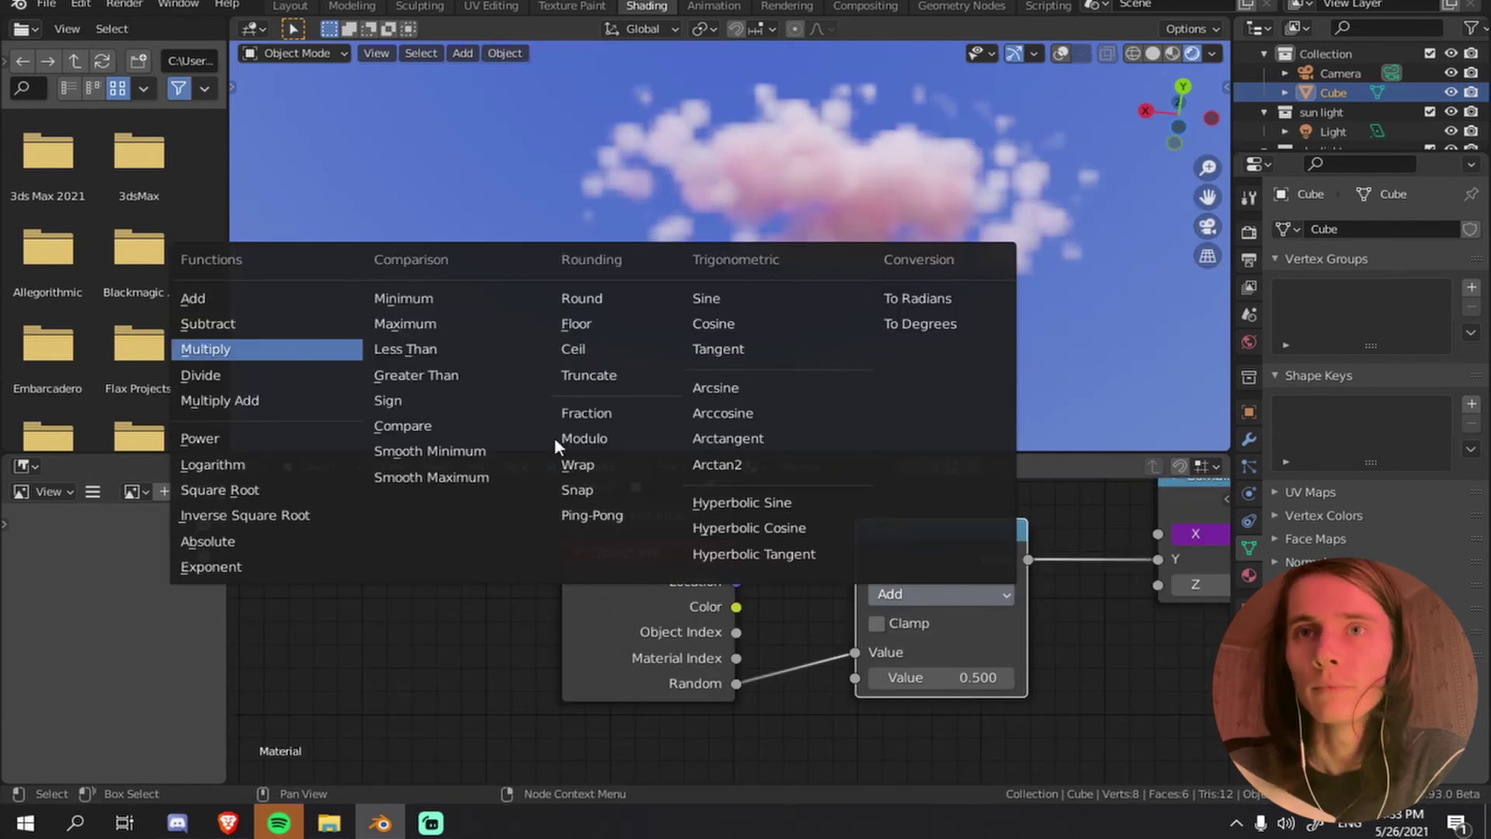
{"action": "left_click", "coordinate": [315, 351]}
{"action": "left_click", "coordinate": [935, 681]}
{"action": "type", "text": "5"}
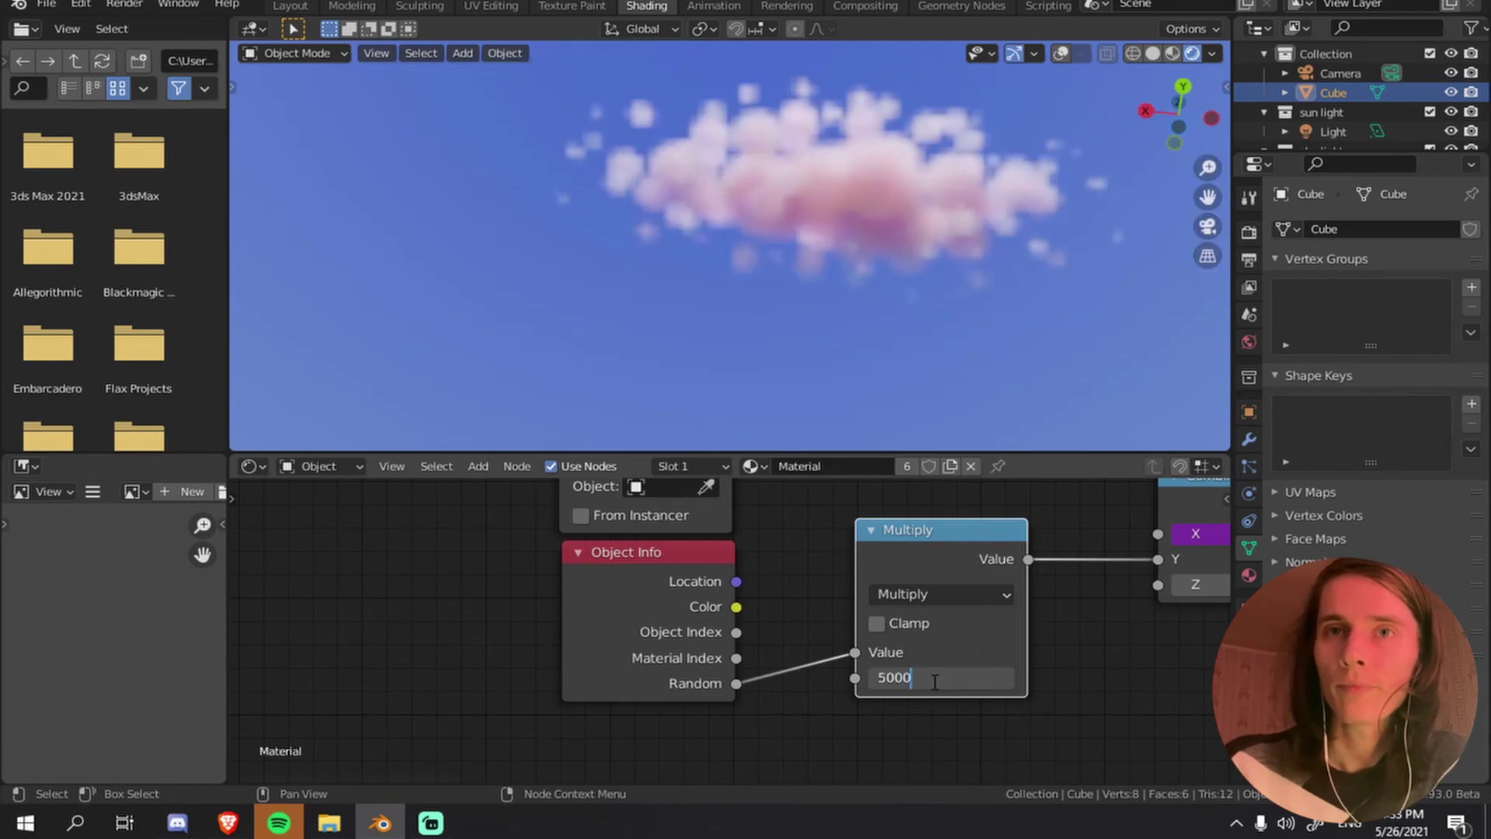
{"action": "type", "text": "000"}
{"action": "key", "text": "Return"}
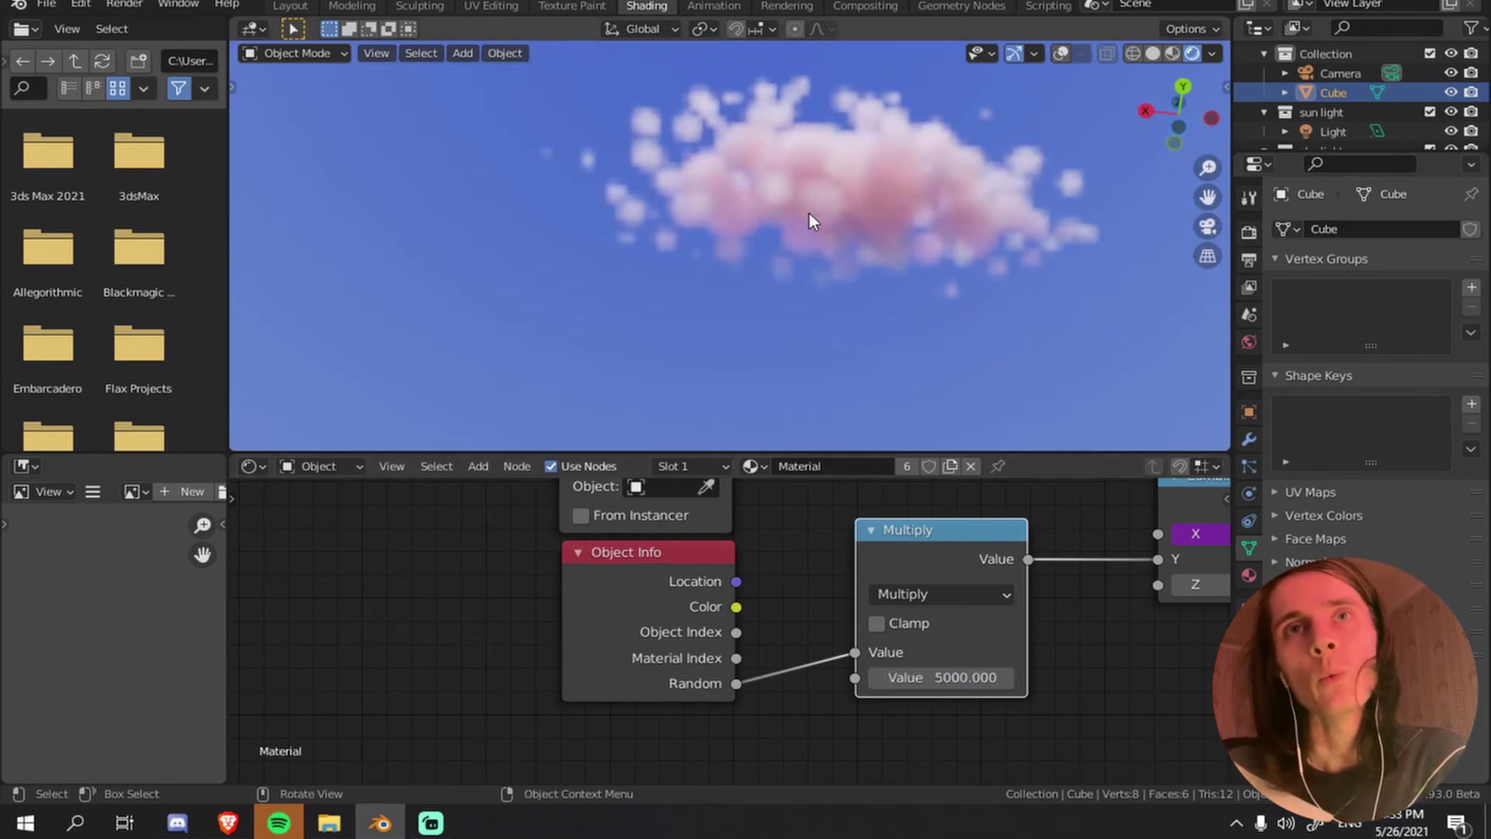
- Duplicate the cloud cube about 3.9 m away and adjust the copy's position so the two clouds overlap end to end
{"action": "mouse_move", "coordinate": [949, 202]}
{"action": "middle_mouse_down"}
{"action": "mouse_move", "coordinate": [926, 245]}
{"action": "mouse_move", "coordinate": [928, 192]}
{"action": "middle_mouse_up"}
{"action": "key", "text": "shift+d"}
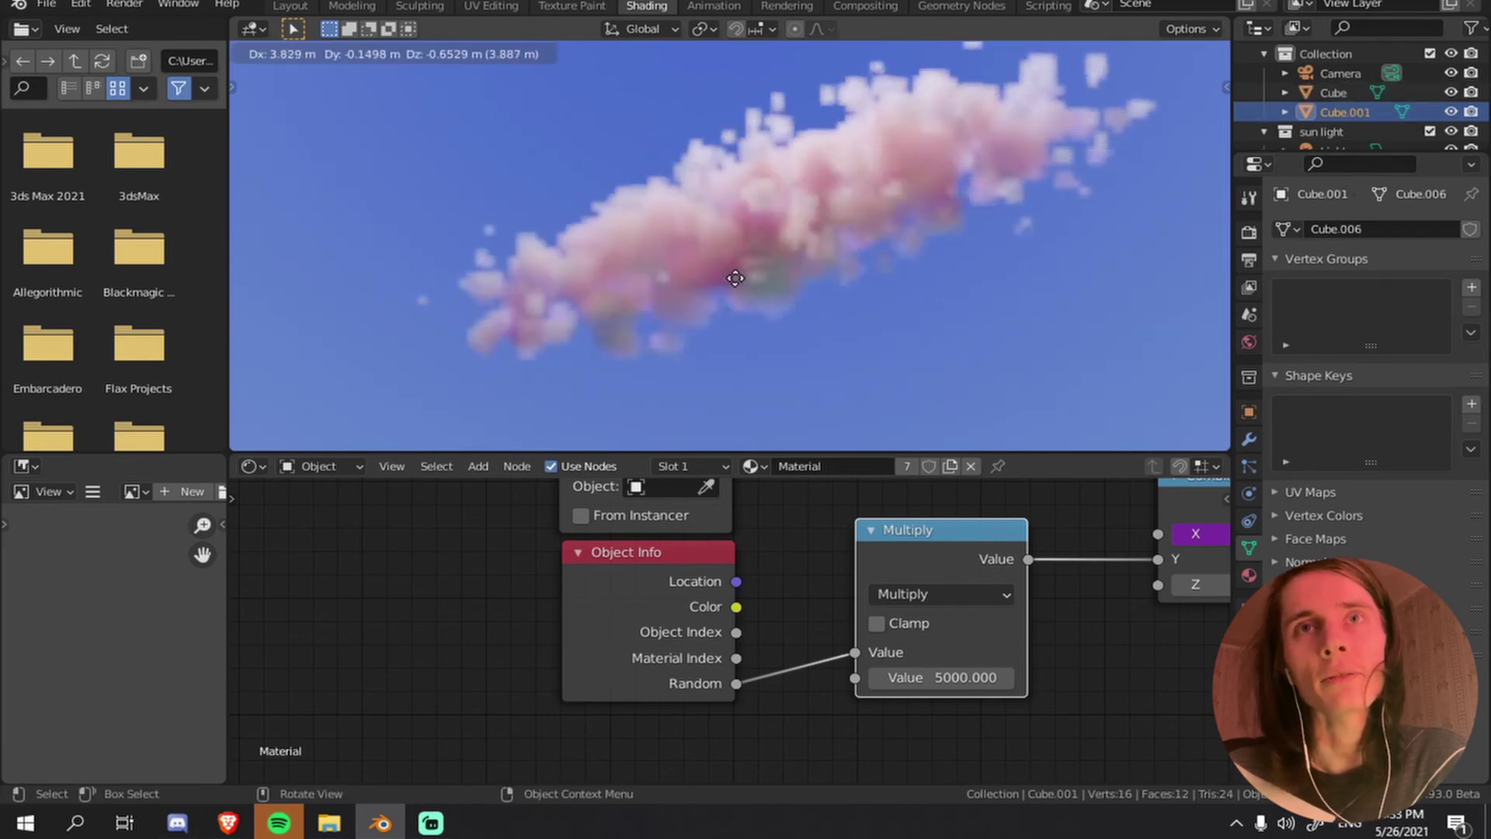
{"action": "left_click", "coordinate": [720, 257]}
{"action": "scroll", "coordinate": [1010, 250], "scroll_direction": "up", "scroll_amount": 1}
{"action": "middle_click_drag", "start_coordinate": [1009, 249], "coordinate": [870, 179]}
{"action": "key", "text": "g"}
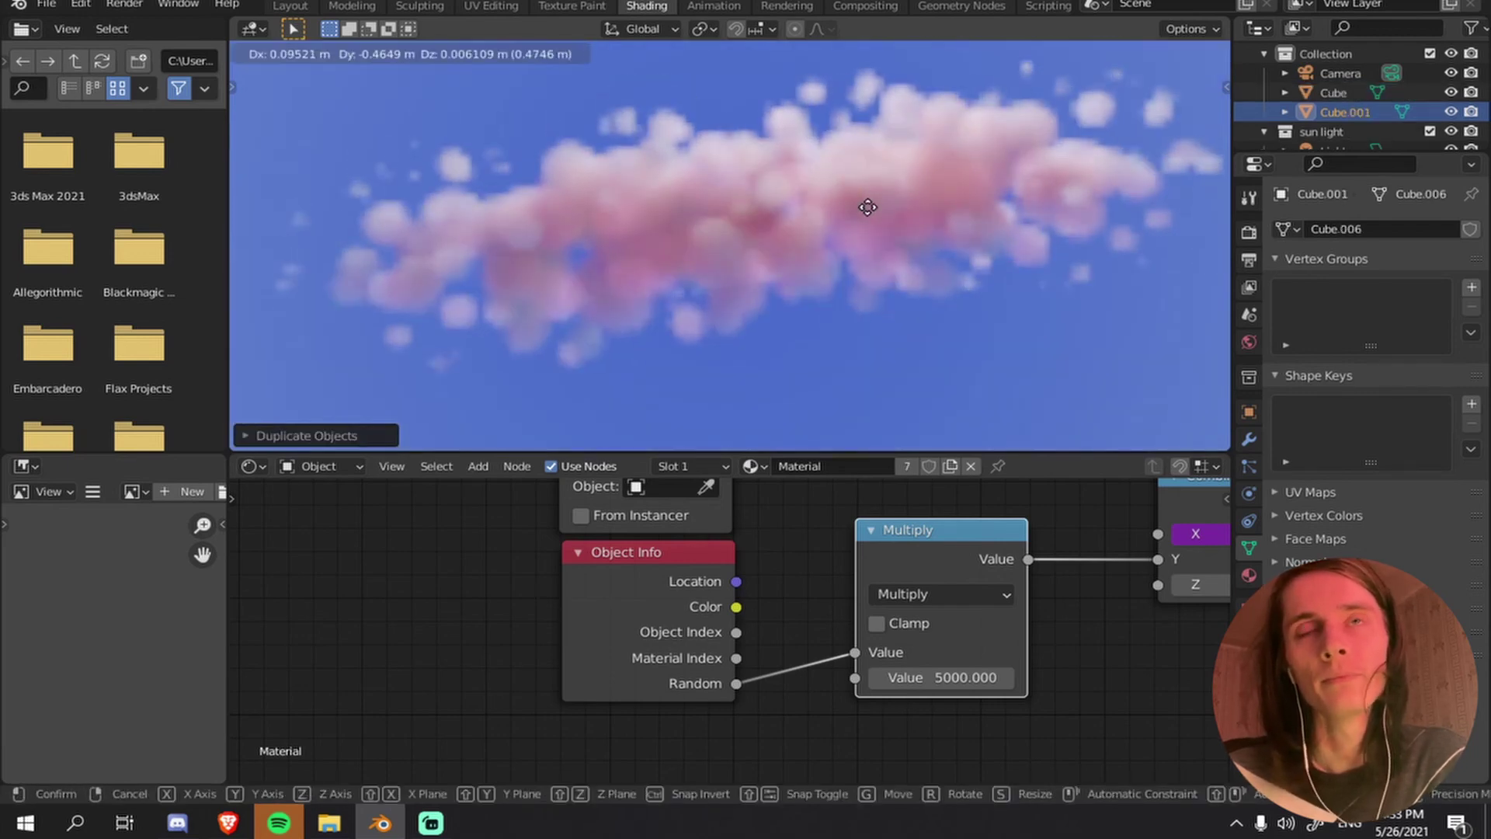
{"action": "left_click", "coordinate": [895, 221]}
- Maximize the 3D viewport, rotate the duplicated cloud by about -11 degrees and reposition it against the original
{"action": "key", "text": "ctrl+space"}
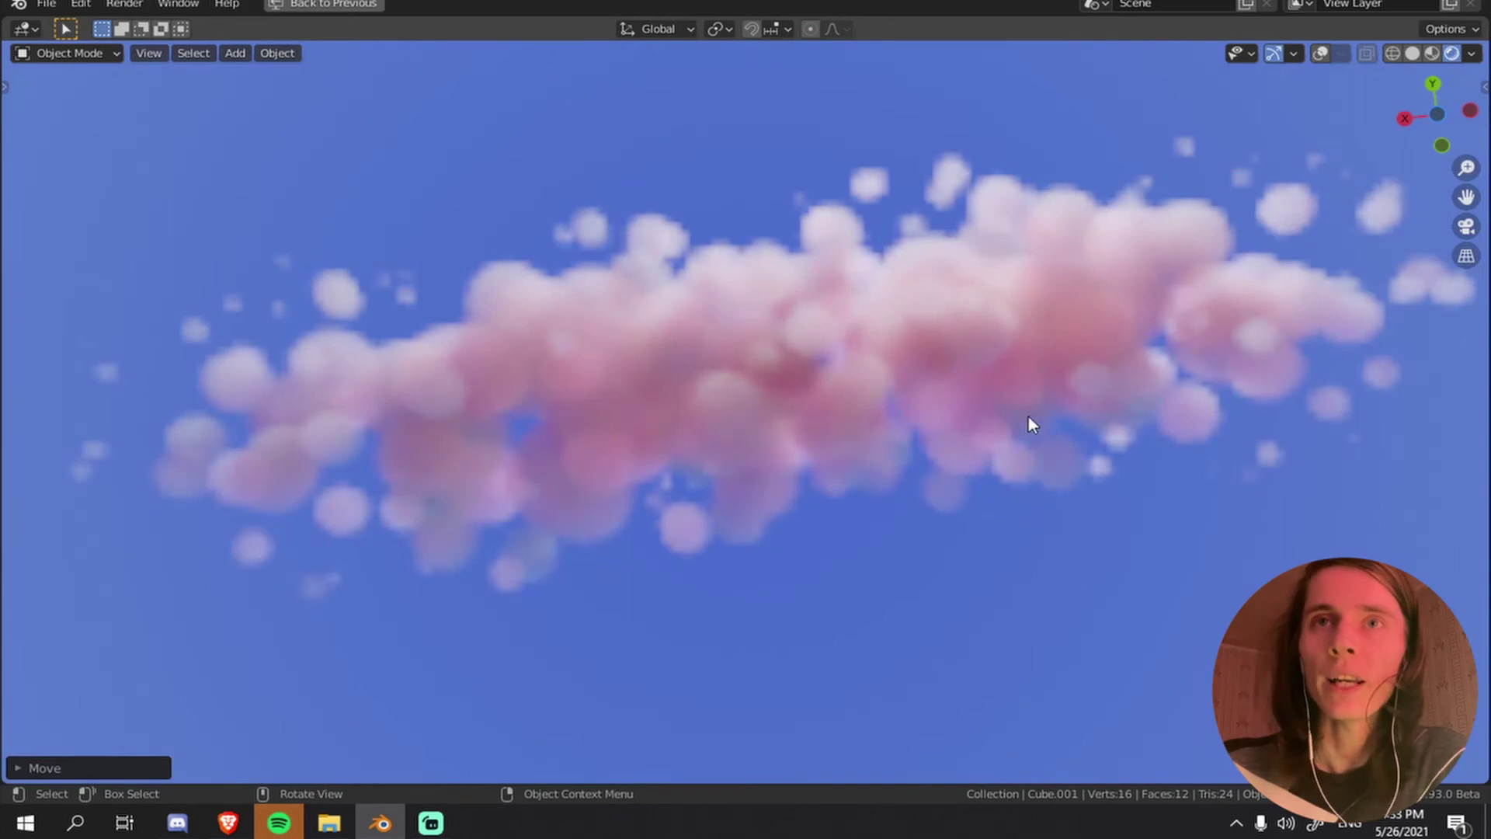
{"action": "middle_click_drag", "start_coordinate": [881, 397], "coordinate": [868, 340]}
{"action": "key", "text": "g"}
{"action": "left_click", "coordinate": [886, 383]}
{"action": "key", "text": "r"}
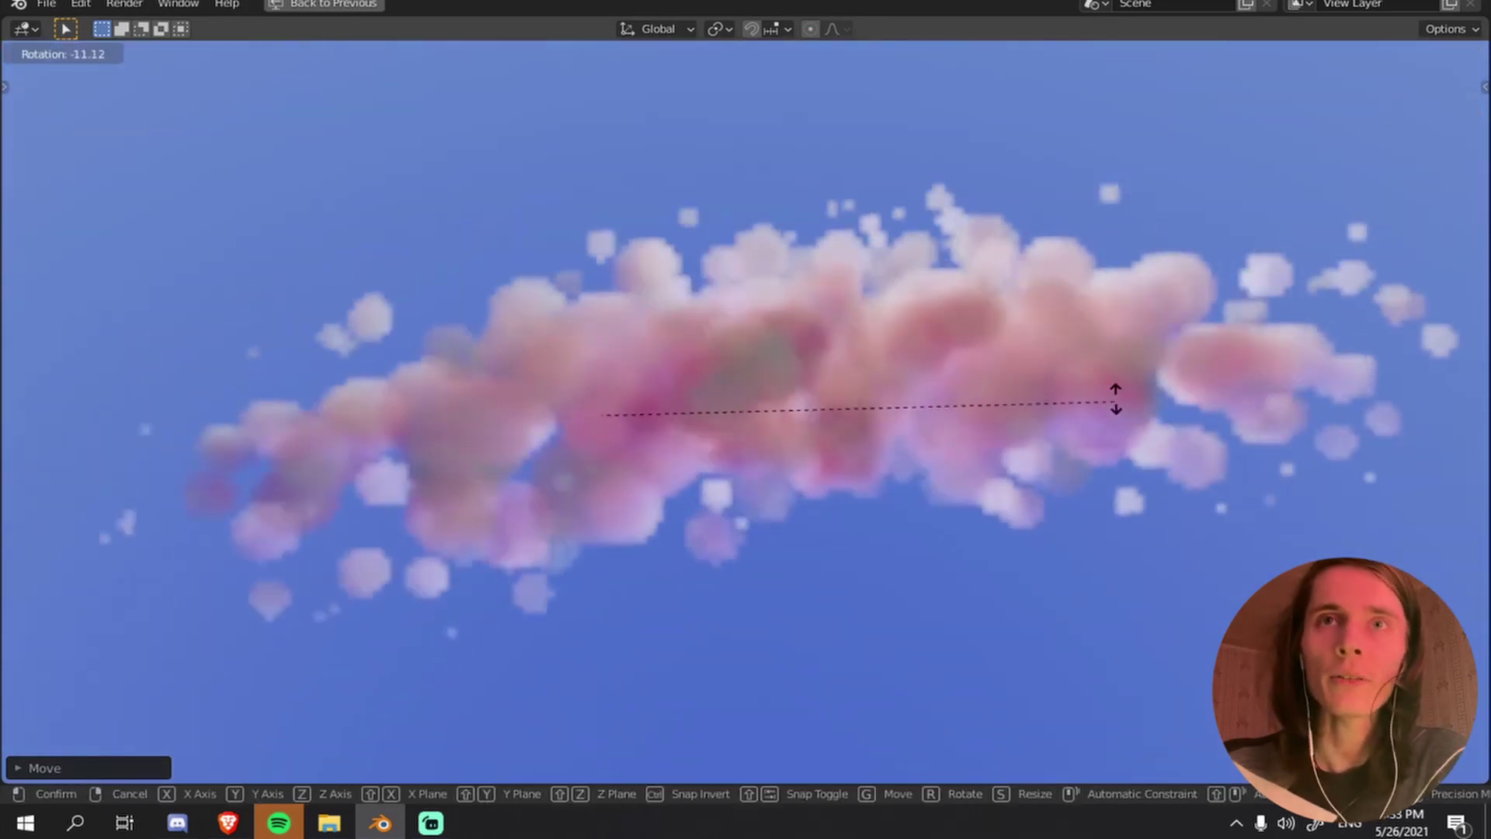
{"action": "left_click", "coordinate": [1116, 398]}
{"action": "key", "text": "g"}
{"action": "left_click", "coordinate": [1122, 414]}
{"action": "scroll", "coordinate": [1121, 413], "scroll_direction": "down", "scroll_amount": 2}
{"action": "left_click", "coordinate": [824, 560]}
{"action": "middle_click_drag", "start_coordinate": [823, 561], "coordinate": [827, 412]}
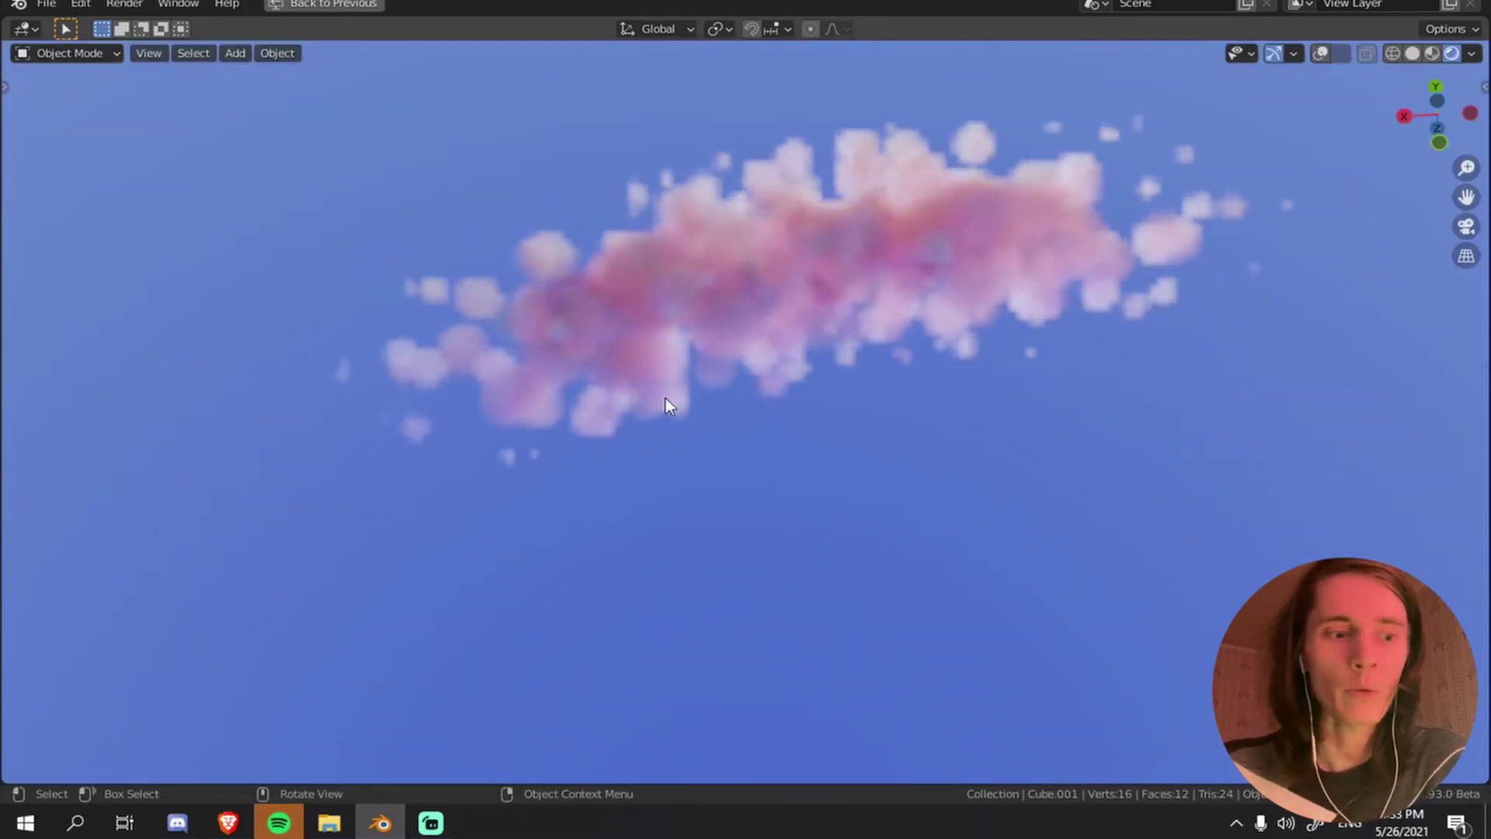
- Duplicate the cloud again, rotate the copy and place it at the end of the row to form a curve
{"action": "middle_click_drag", "start_coordinate": [670, 355], "coordinate": [669, 316], "text": "shift"}
{"action": "key", "text": "shift+d"}
{"action": "key", "text": "r"}
{"action": "key", "text": "g"}
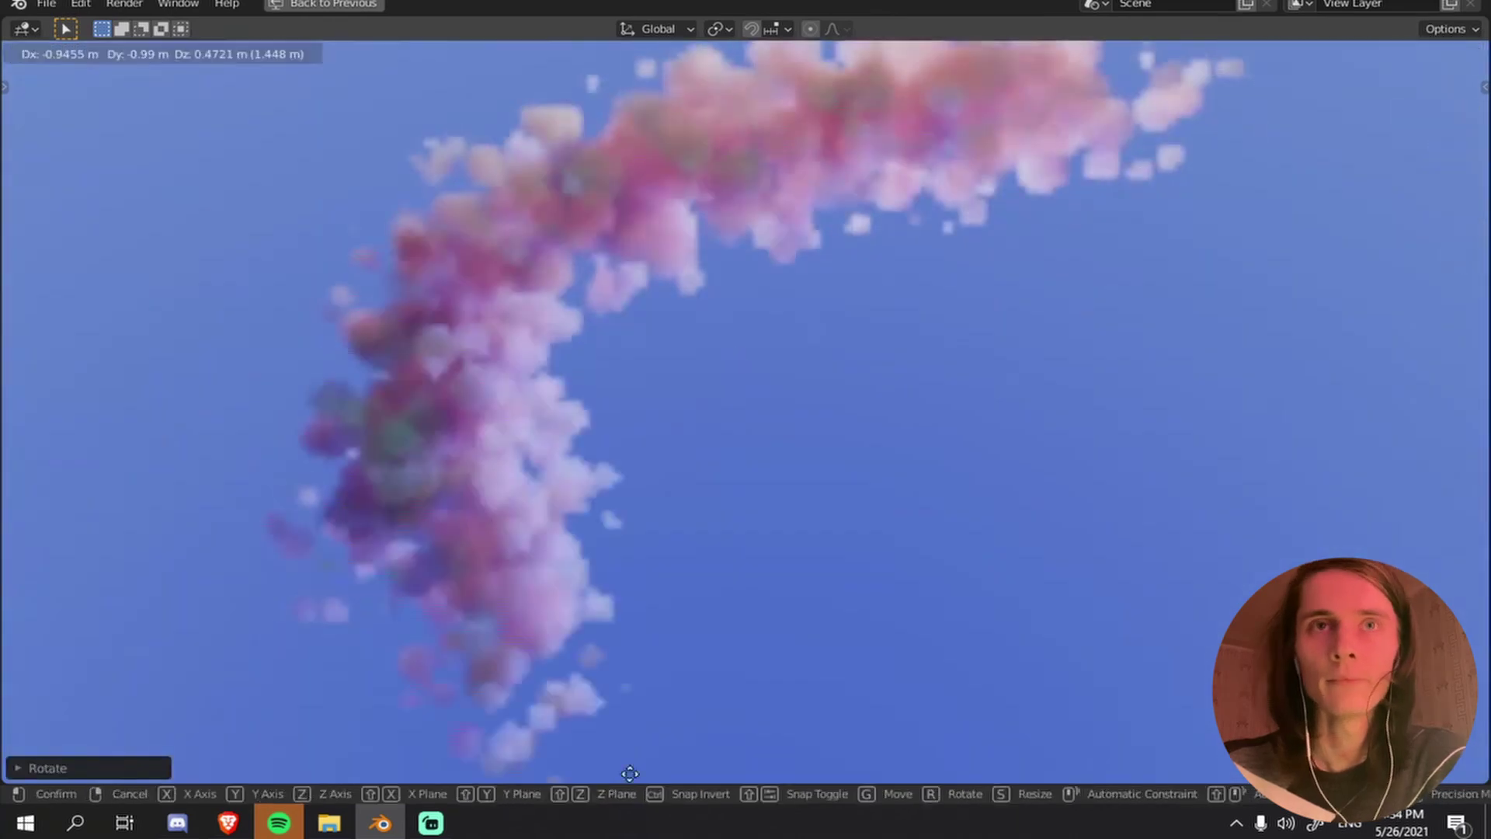
{"action": "left_click", "coordinate": [629, 772]}
- Continue the curve with more duplicated clouds, rotating each copy to follow the arc
{"action": "key", "text": "shift+d"}
{"action": "key", "text": "r"}
{"action": "middle_click_drag", "start_coordinate": [1167, 320], "coordinate": [1050, 67]}
{"action": "key", "text": "shift+d"}
{"action": "key", "text": "r"}
{"action": "left_click", "coordinate": [1212, 489]}
{"action": "middle_click_drag", "start_coordinate": [1088, 451], "coordinate": [958, 401]}
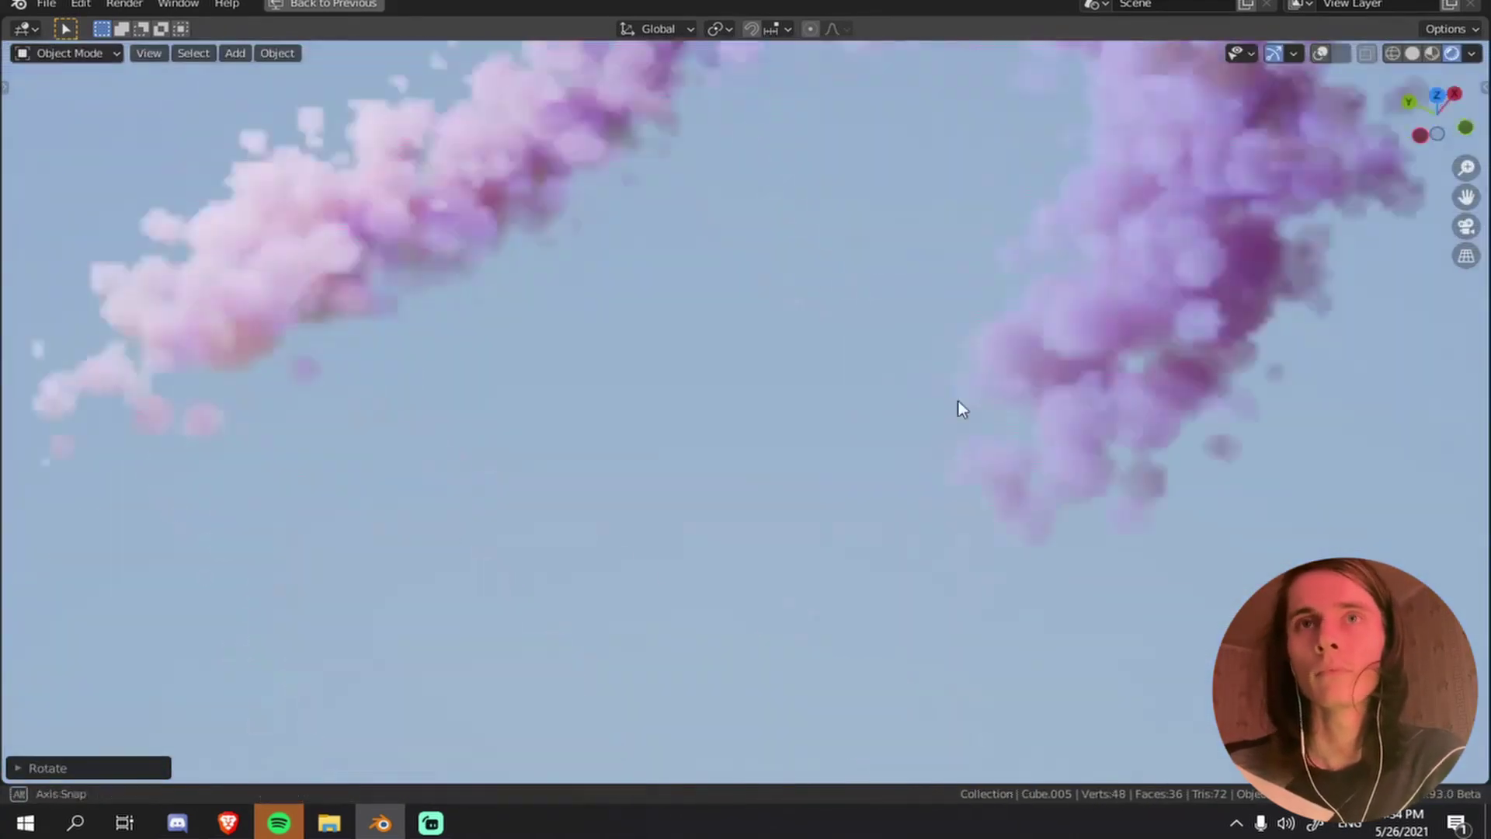
- Duplicate, rotate and move further cloud copies into the remaining gap to close the ring of clouds
{"action": "key", "text": "shift+d"}
{"action": "left_click", "coordinate": [999, 429]}
{"action": "key", "text": "r"}
{"action": "key", "text": "g"}
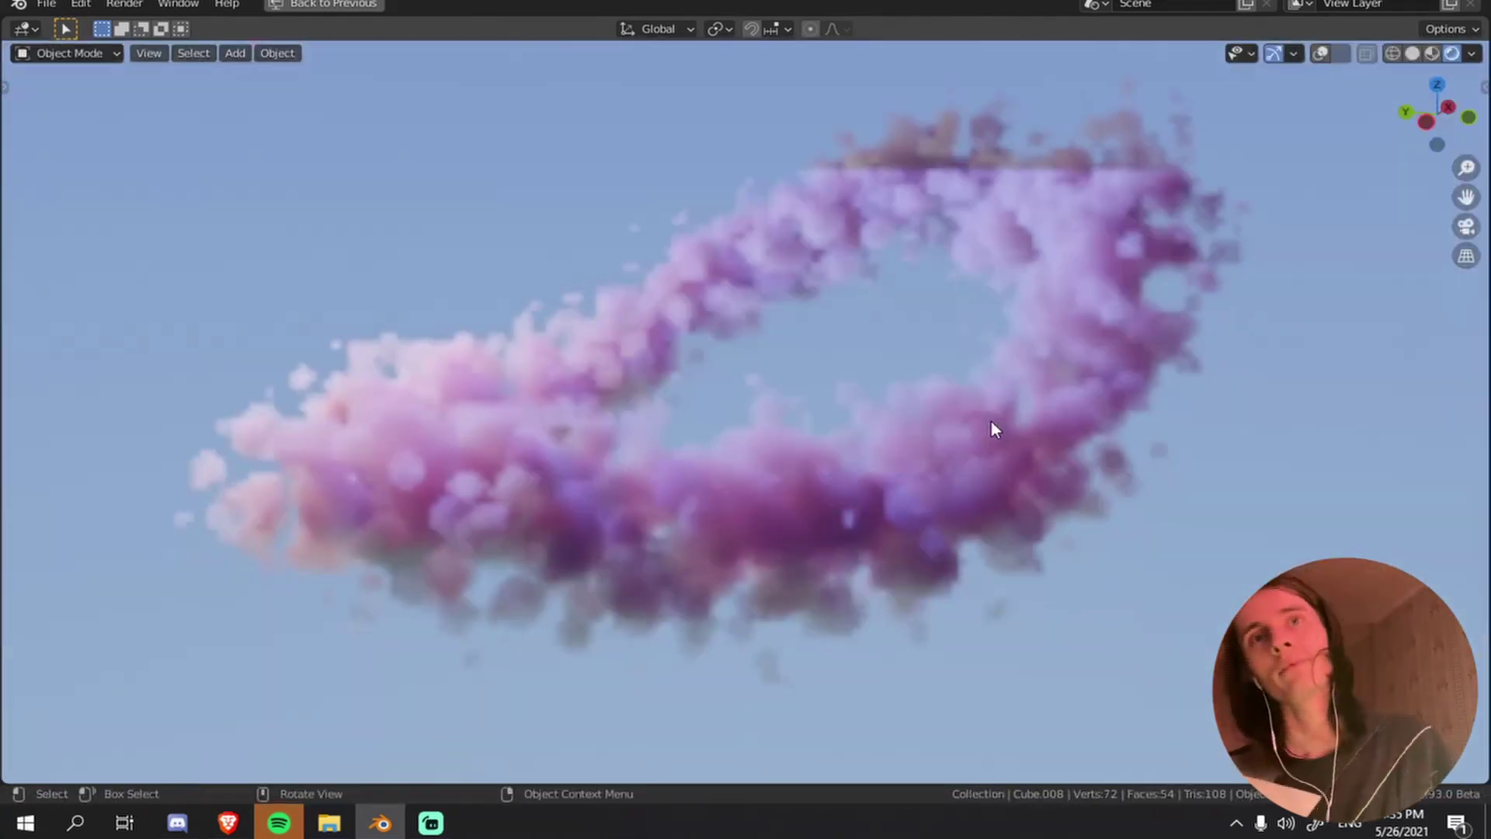